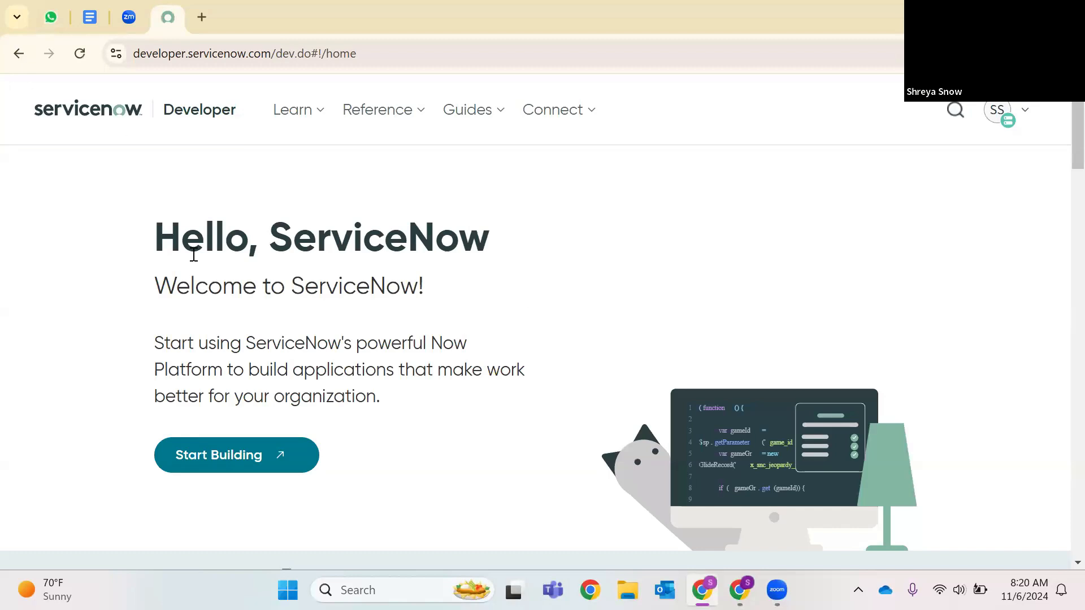
# Launch the developer instance login and enter admin as the user name.
pyautogui.click(195, 452)
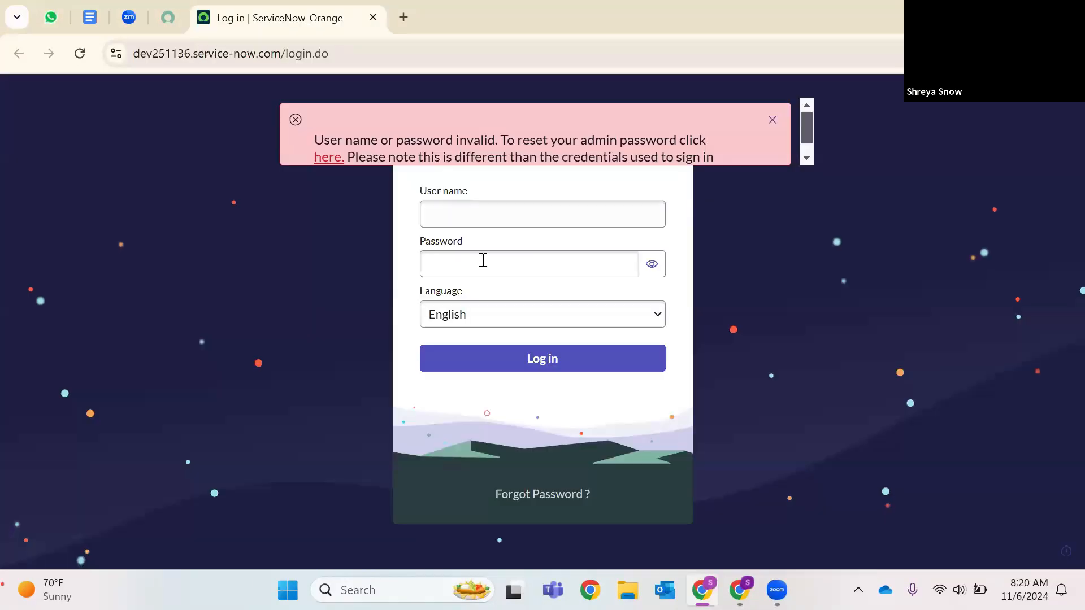
pyautogui.click(482, 211)
pyautogui.write('admin')
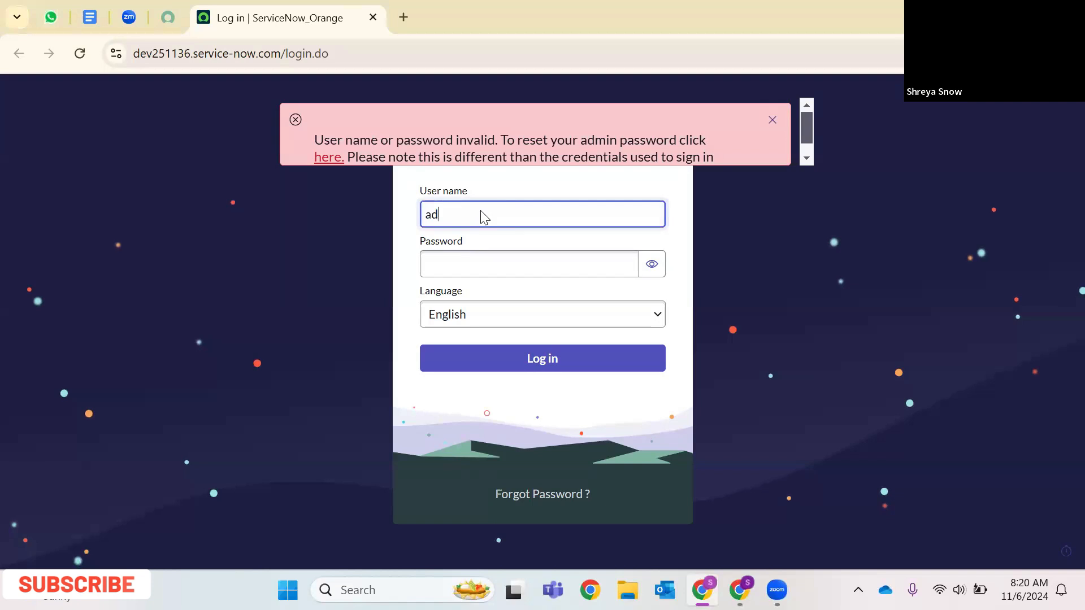
# Enter the account password, reveal it to check, and log in.
pyautogui.click(475, 270)
pyautogui.write('•••••••••')
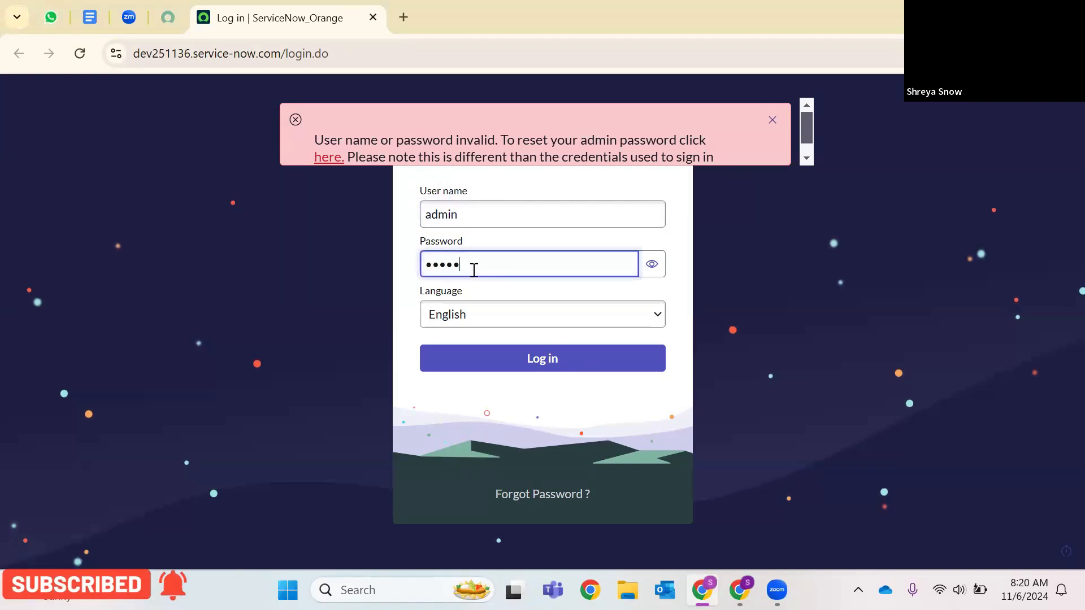
pyautogui.write('•')
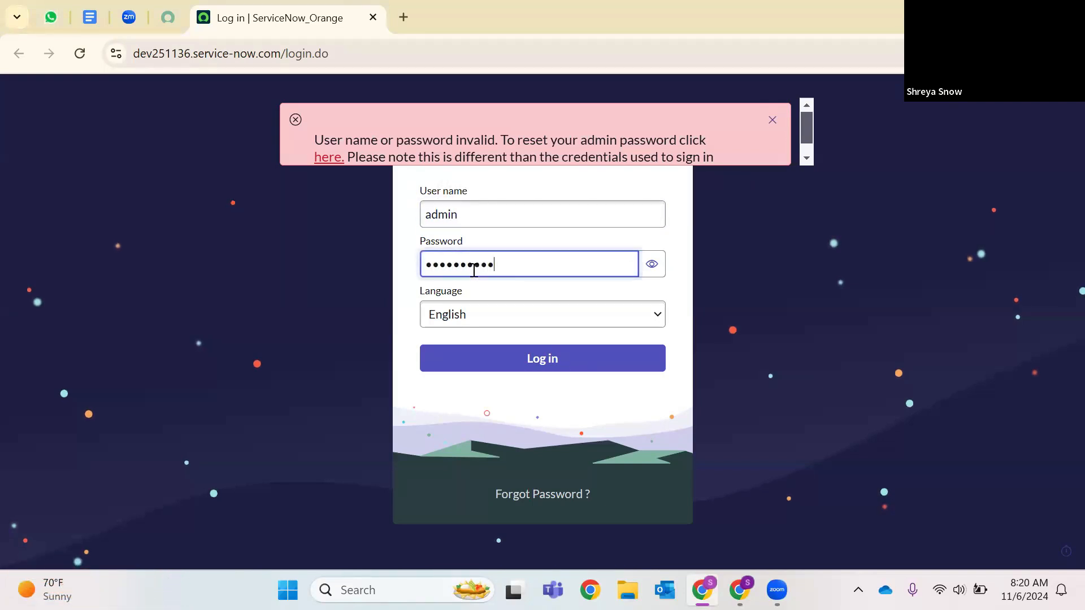
pyautogui.click(652, 264)
pyautogui.click(523, 364)
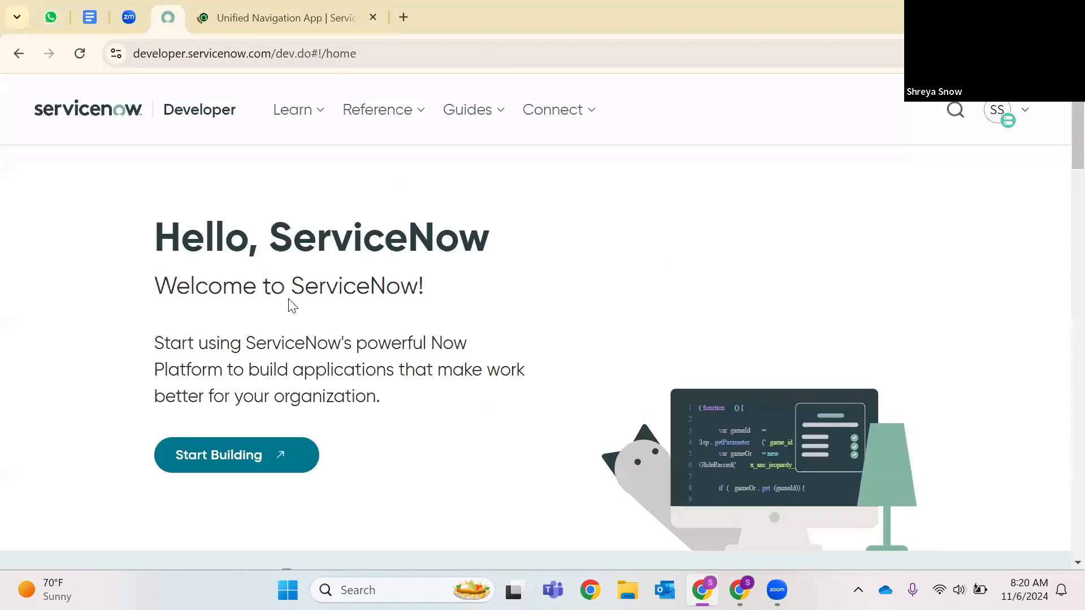
# Switch to the ServiceNow_Orange instance tab and inspect its address.
pyautogui.click(381, 113)
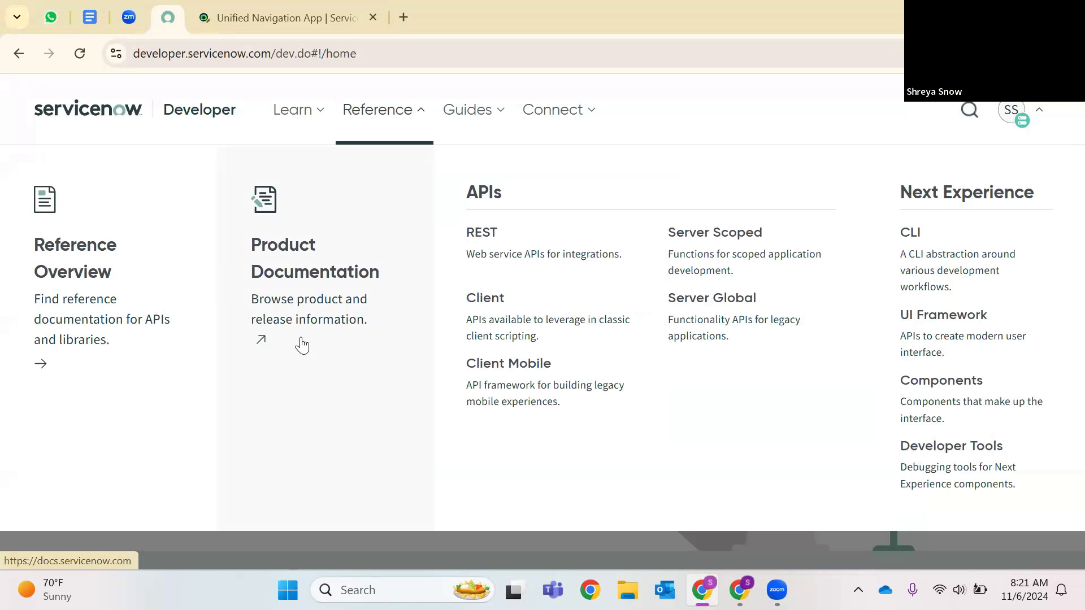
pyautogui.click(394, 136)
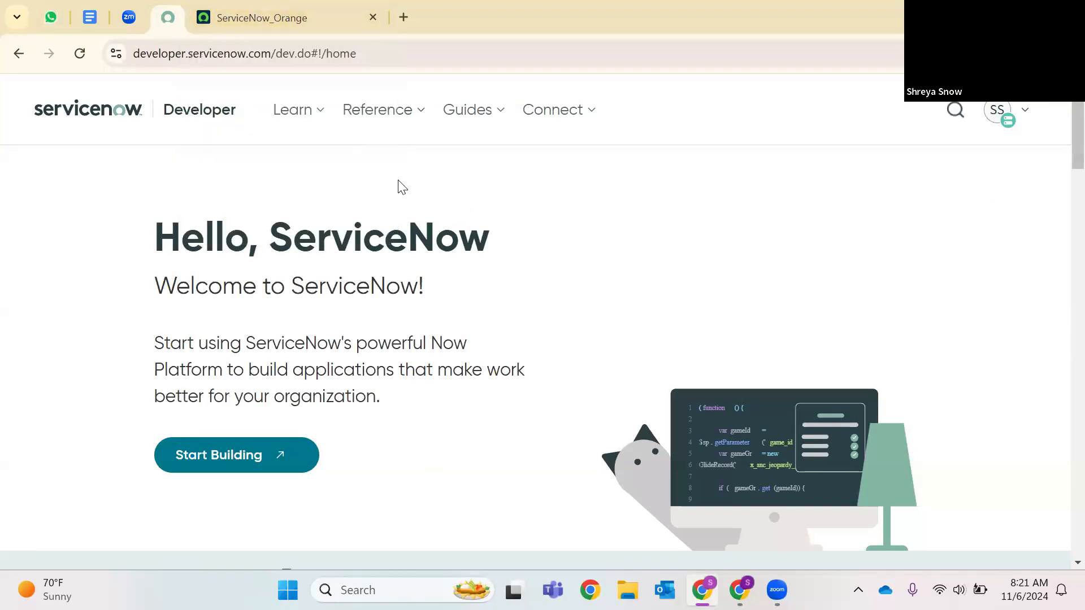
pyautogui.click(322, 10)
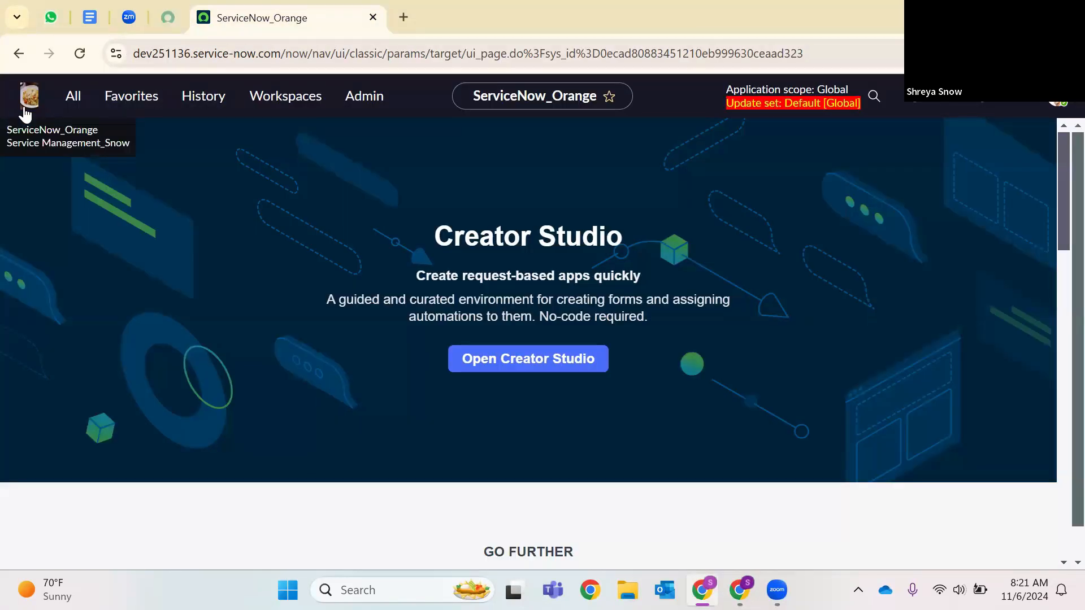
pyautogui.click(266, 53)
pyautogui.doubleClick(308, 53)
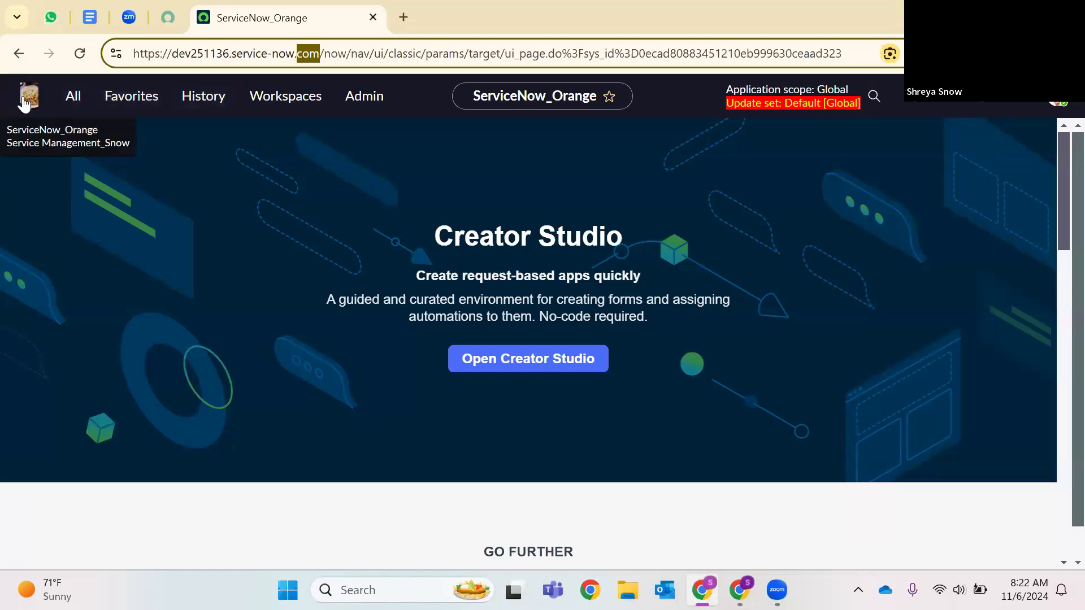
# Open the All navigation menu and browse through its application modules.
pyautogui.click(83, 104)
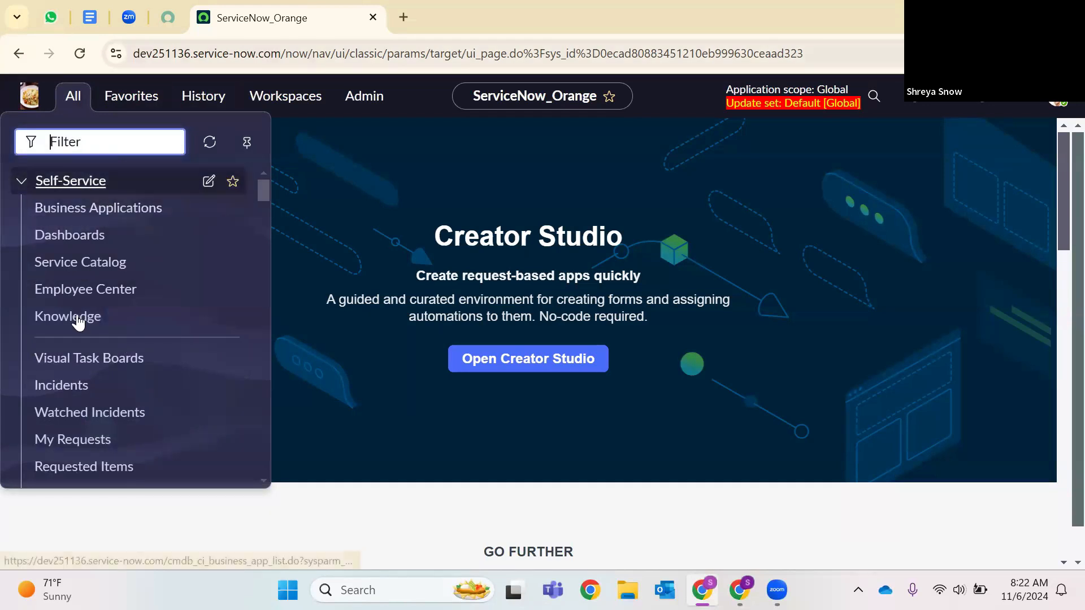
pyautogui.scroll(-10, 74, 339)
pyautogui.scroll(10, 85, 305)
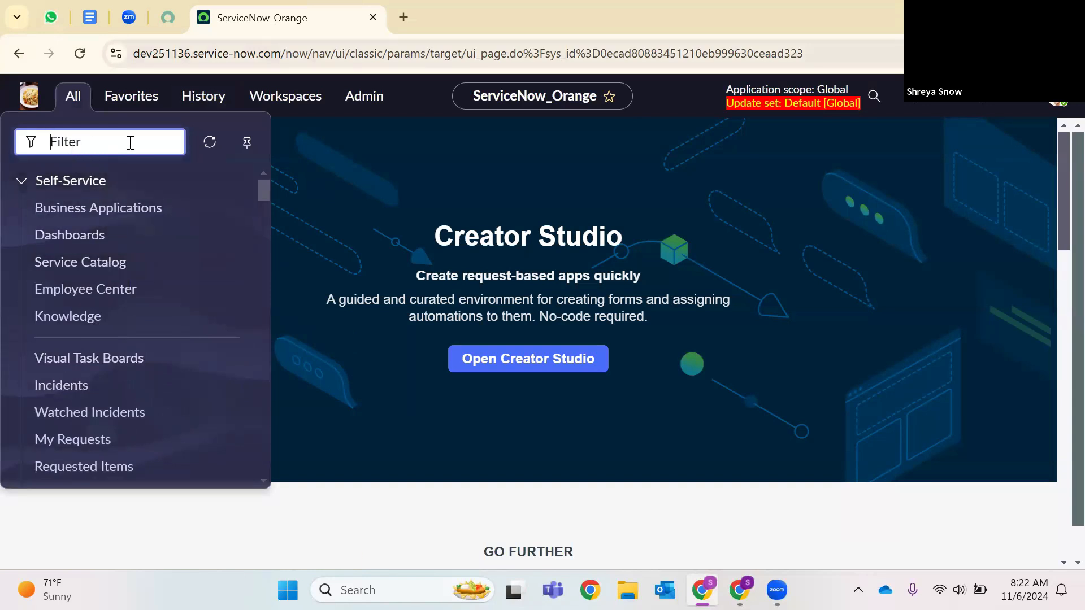
pyautogui.click(26, 187)
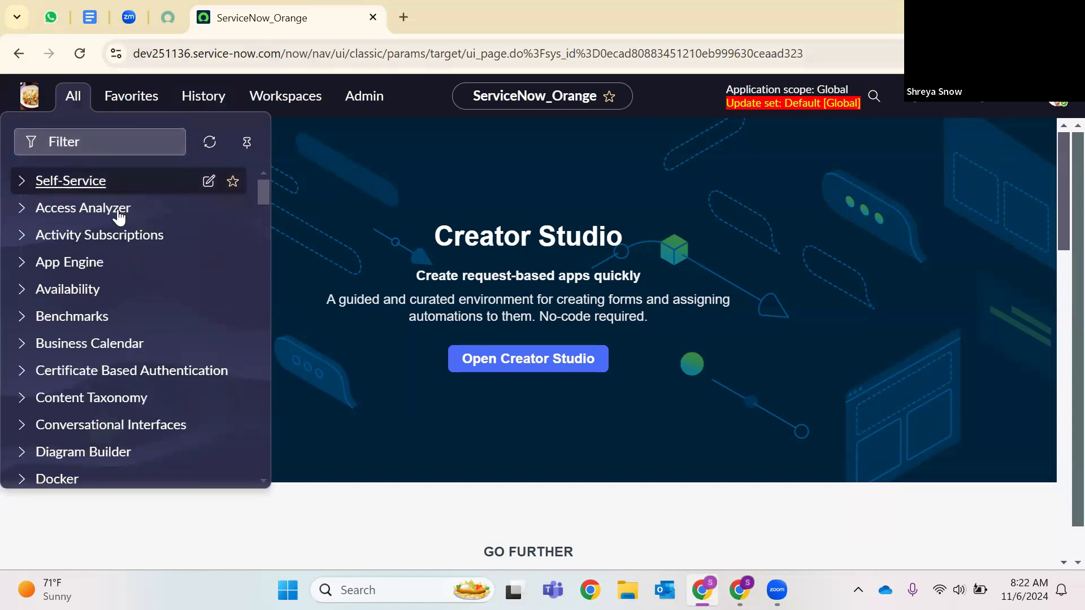
pyautogui.scroll(-12, 121, 303)
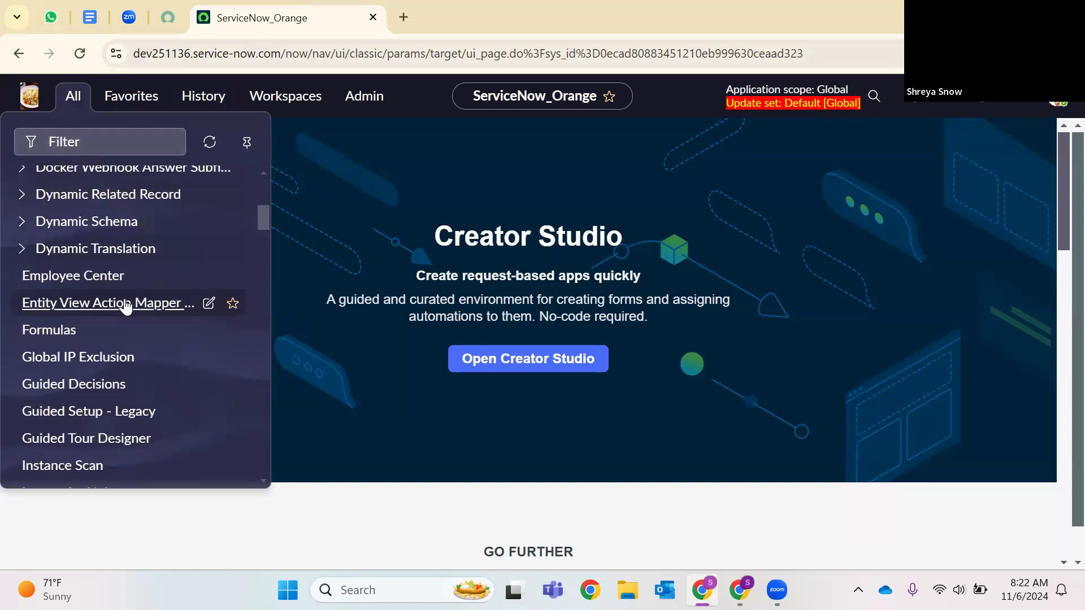
pyautogui.scroll(-15, 117, 328)
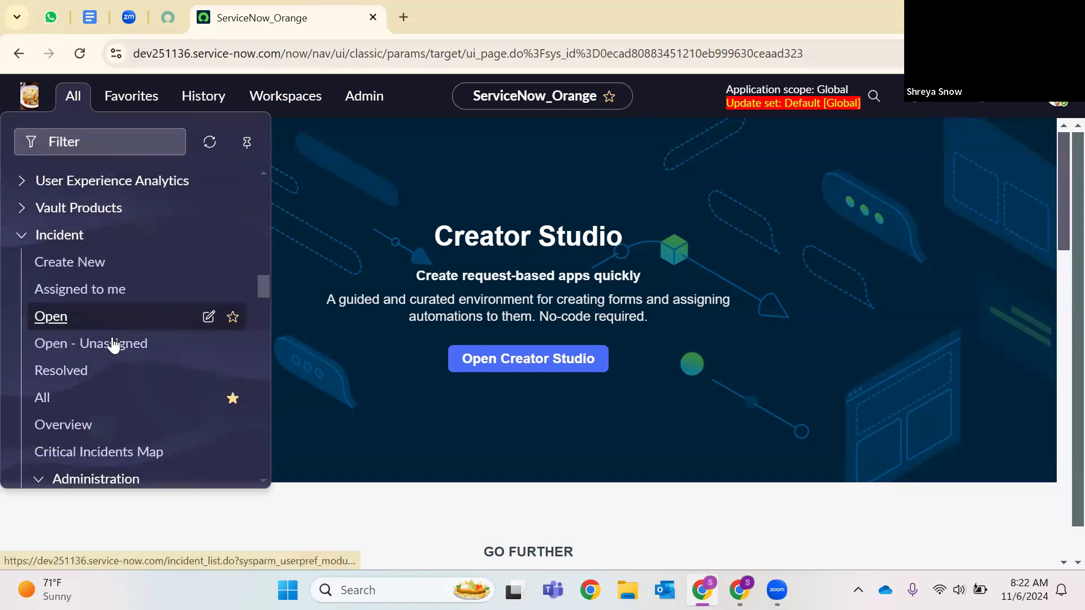
pyautogui.scroll(-10, 114, 354)
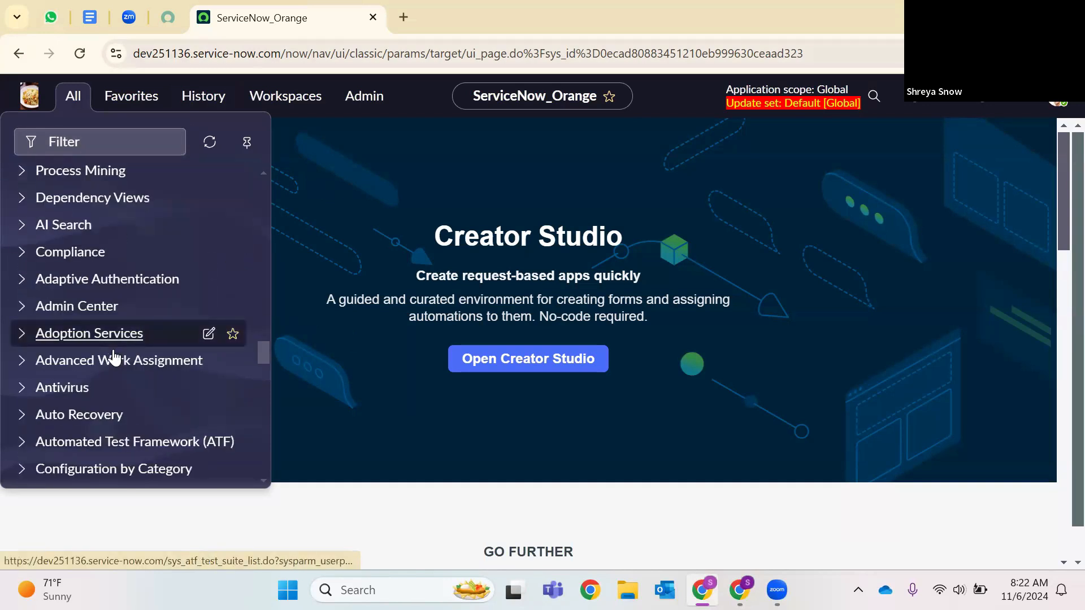
pyautogui.scroll(-10, 113, 351)
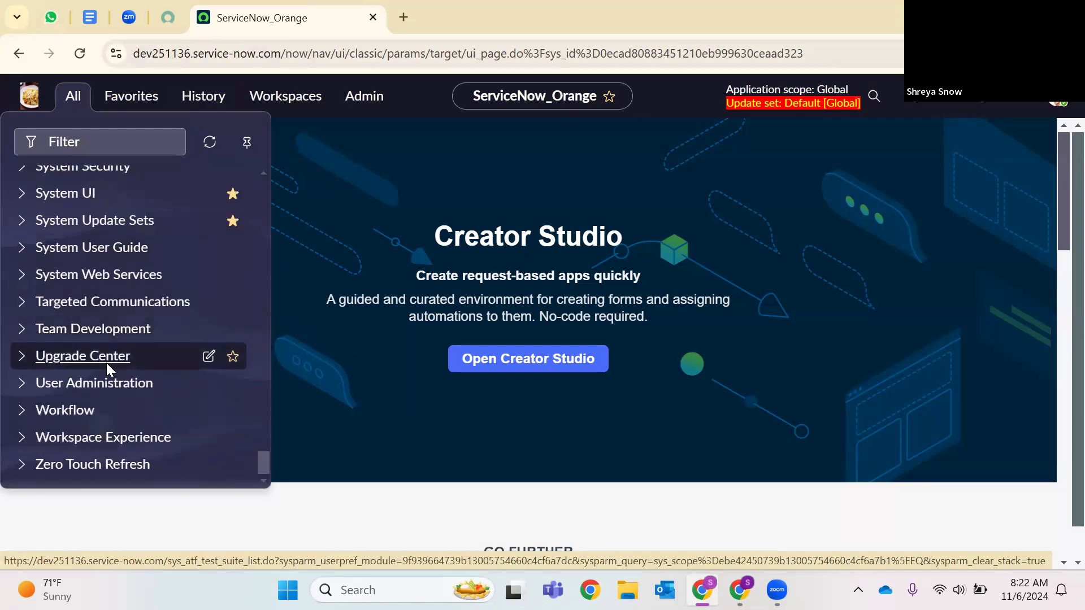
pyautogui.scroll(12, 107, 363)
pyautogui.scroll(15, 106, 362)
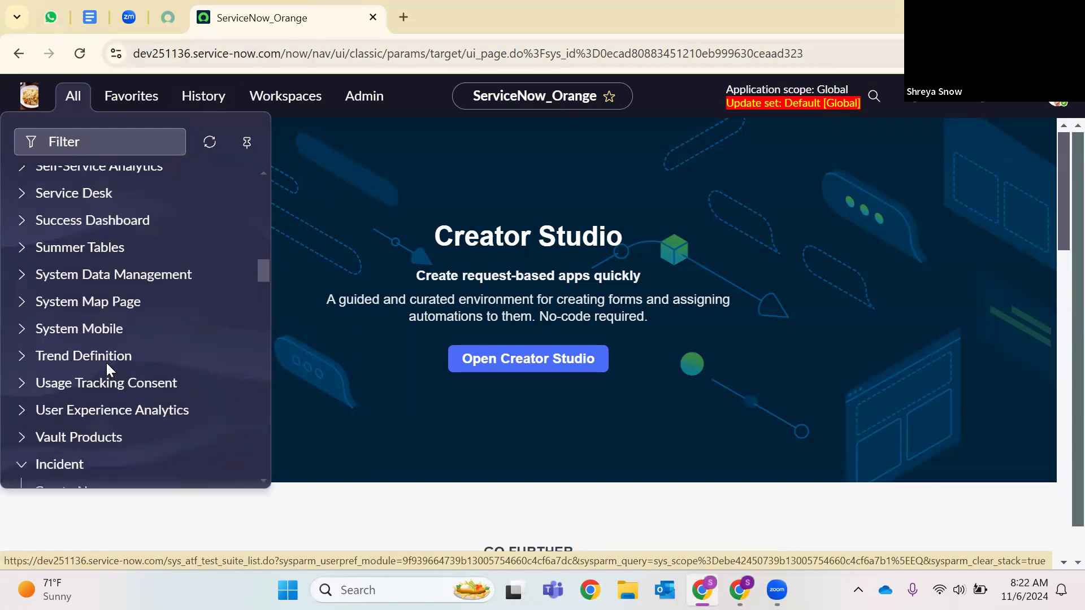
pyautogui.scroll(1, 106, 363)
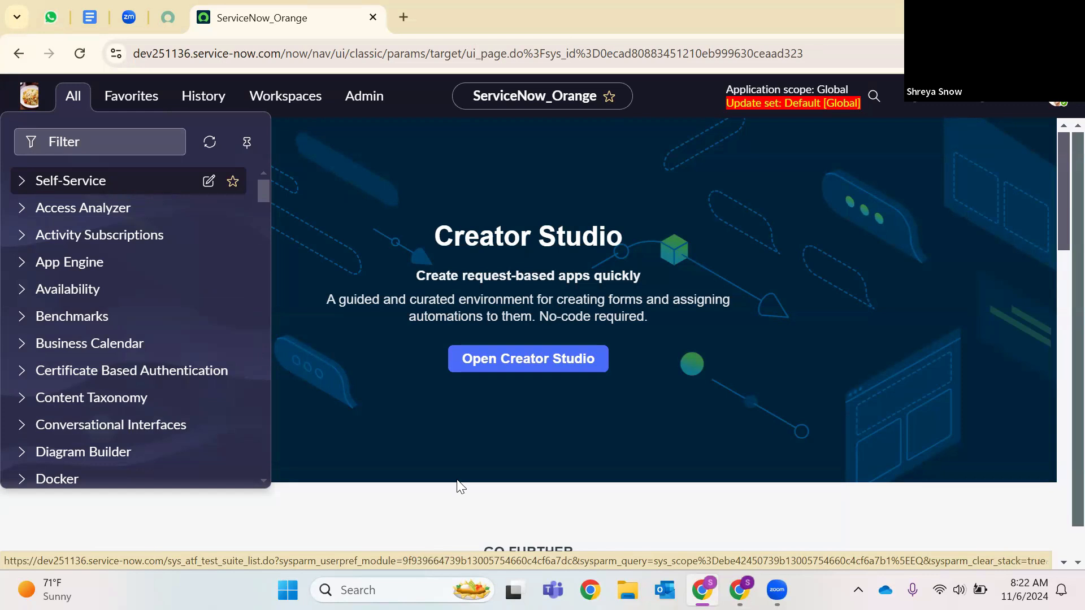
pyautogui.click(501, 487)
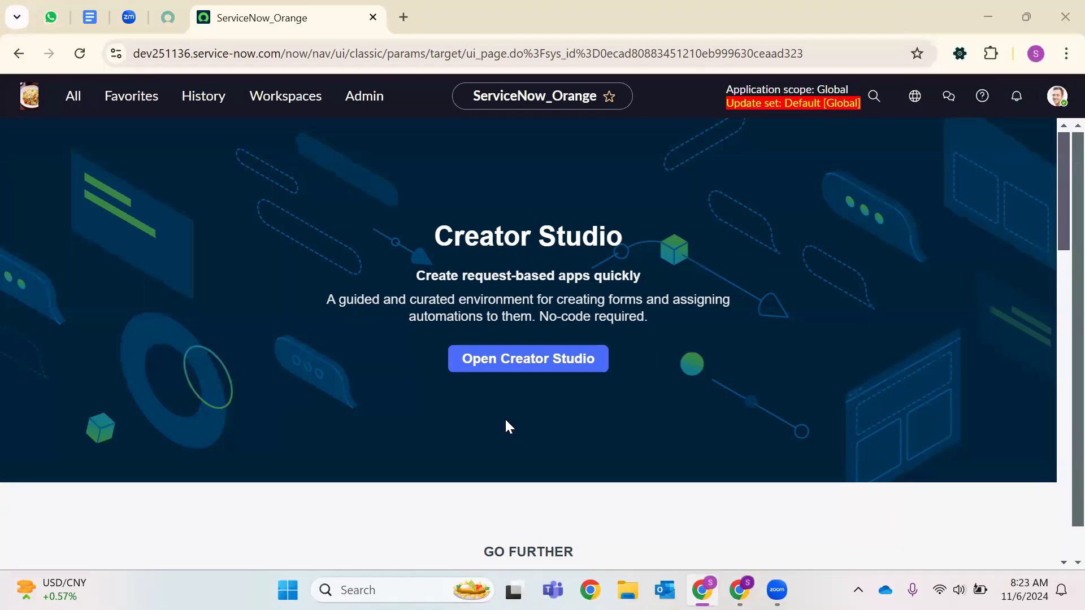
# Filter the All navigation menu for Incident.
pyautogui.click(85, 106)
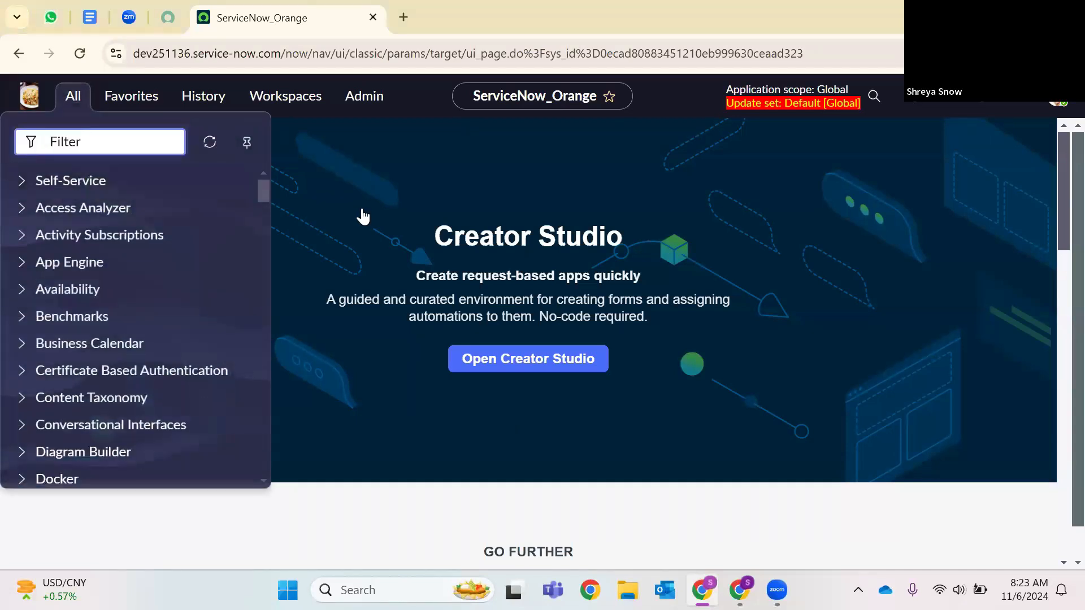
pyautogui.click(362, 216)
pyautogui.click(81, 111)
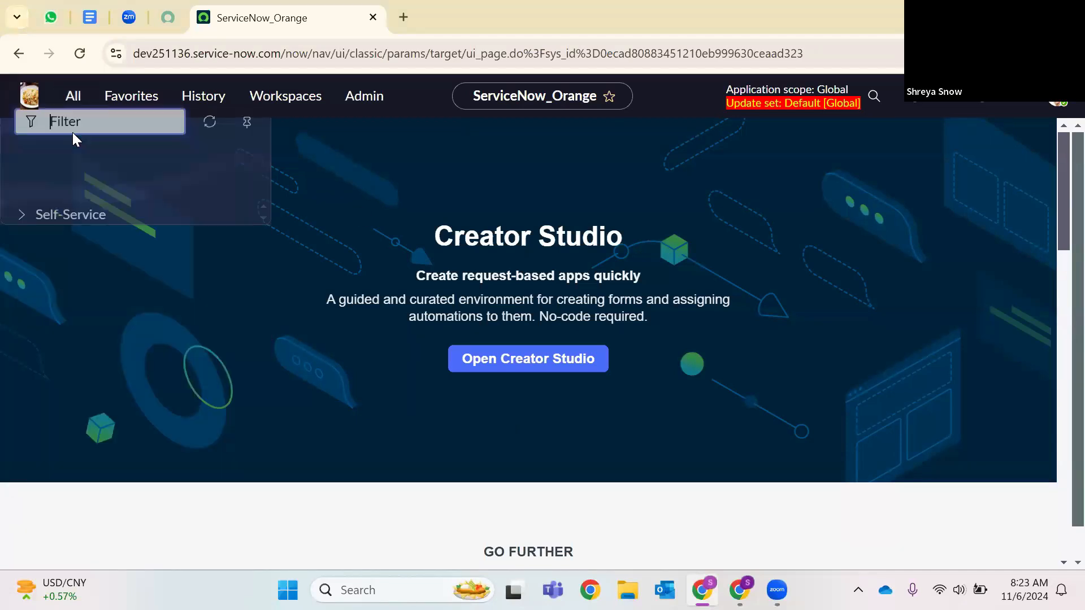
pyautogui.write('Inciden')
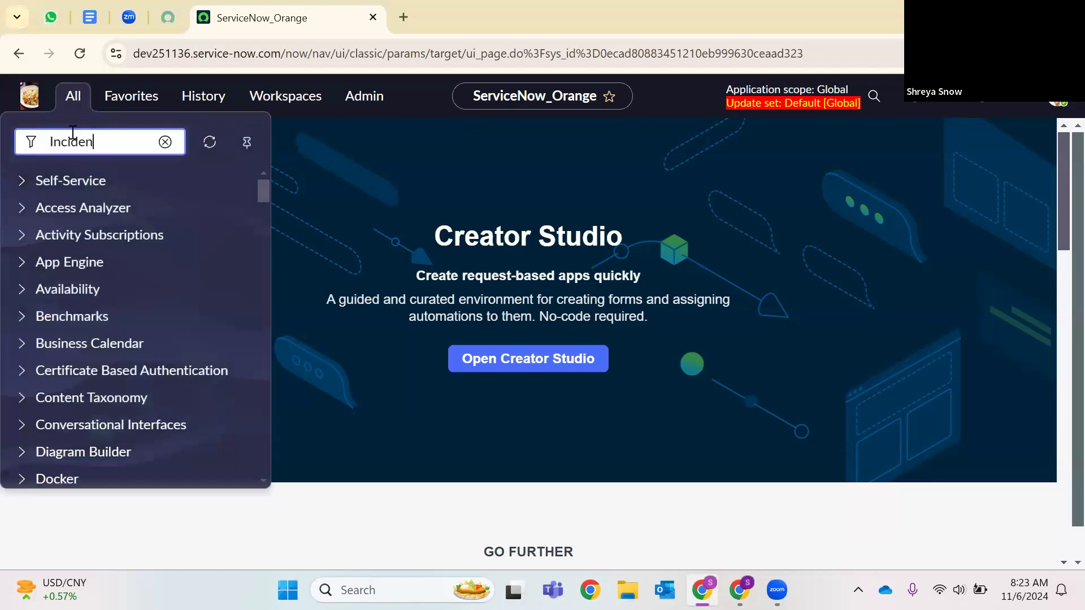
pyautogui.write('t')
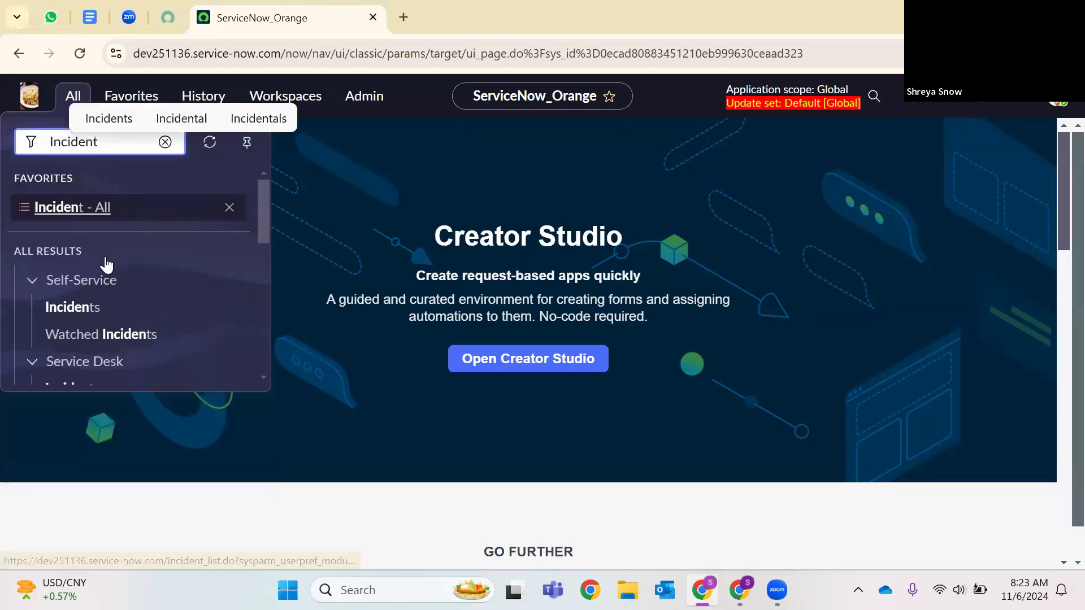
# Open the Incident module's Create New item in a new browser tab.
pyautogui.scroll(-3, 113, 254)
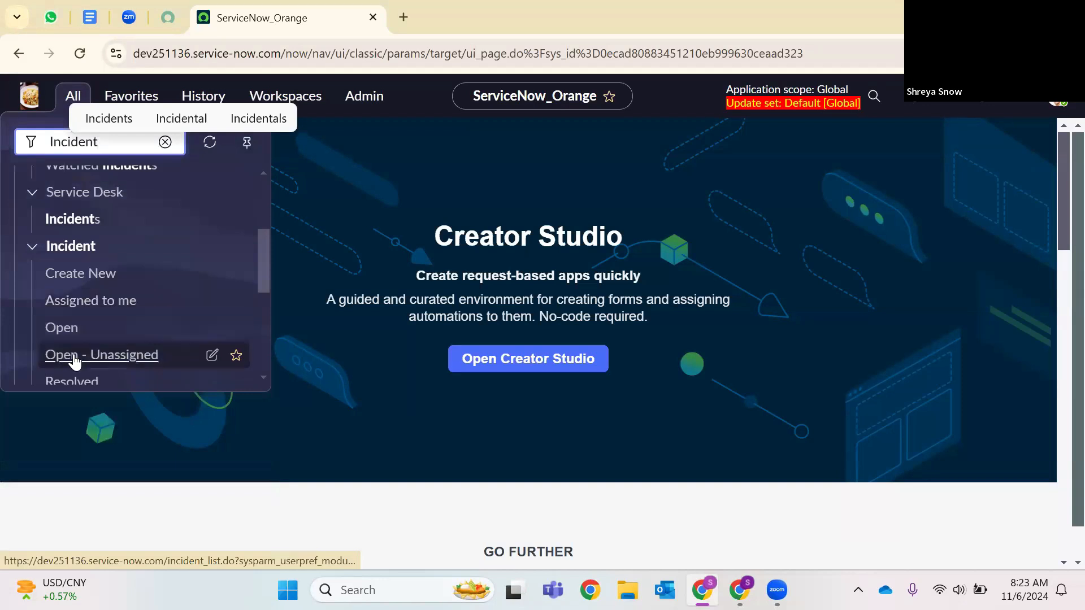
pyautogui.scroll(-2, 113, 339)
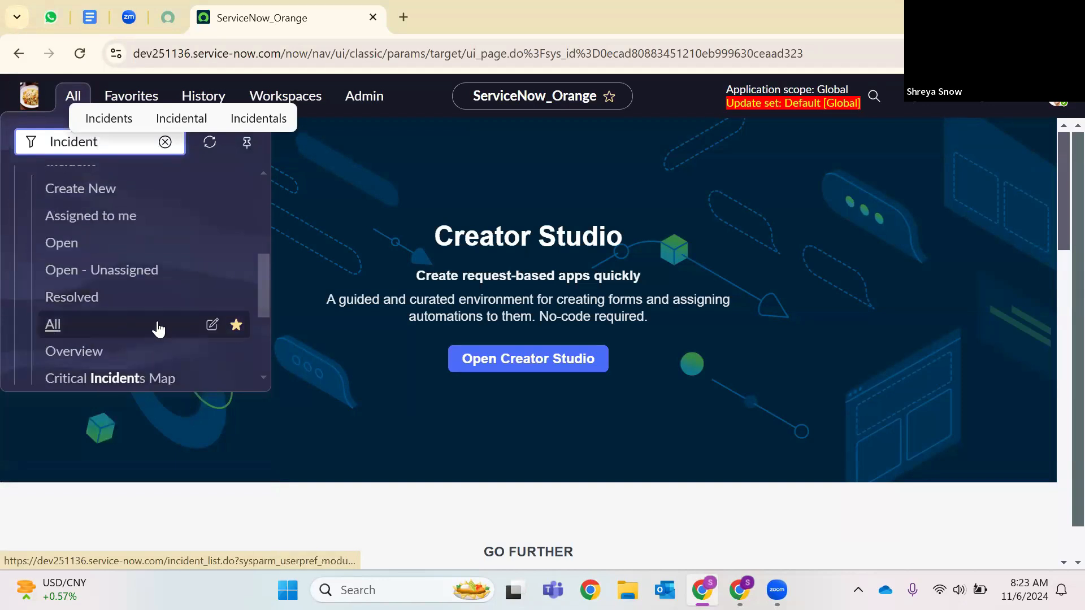
pyautogui.scroll(1, 130, 322)
pyautogui.scroll(1, 107, 305)
pyautogui.rightClick(68, 277)
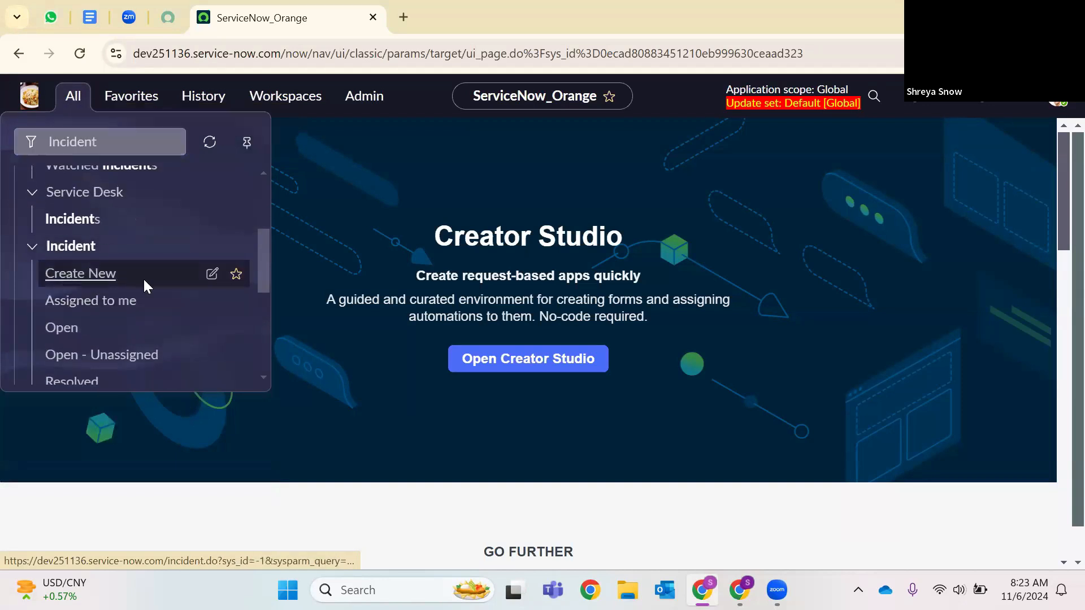
pyautogui.click(189, 297)
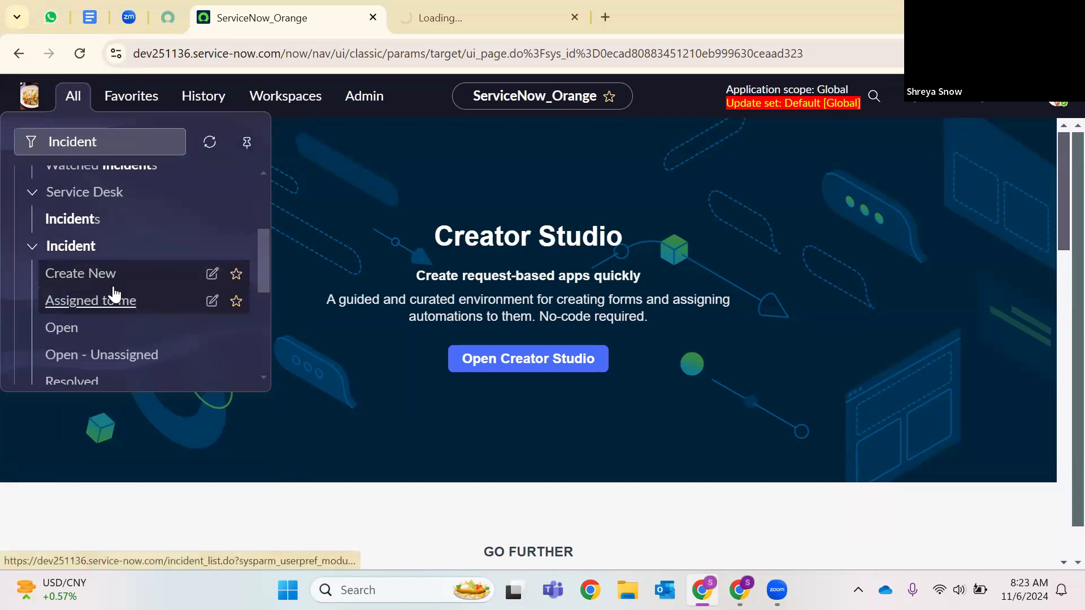
pyautogui.click(485, 5)
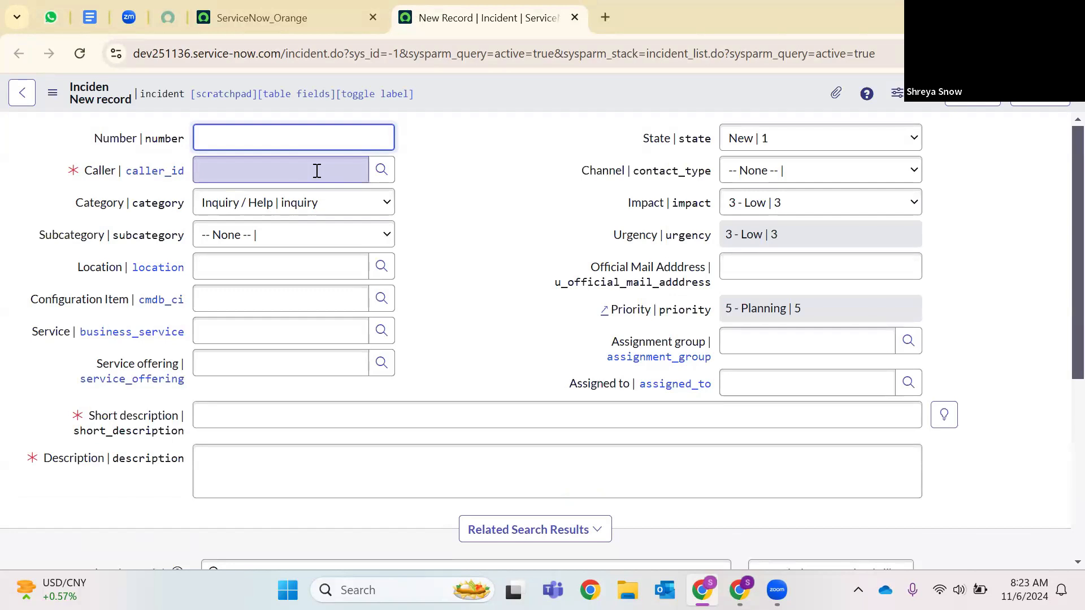
# Open the user lookup list for the incident's Caller field.
pyautogui.click(325, 166)
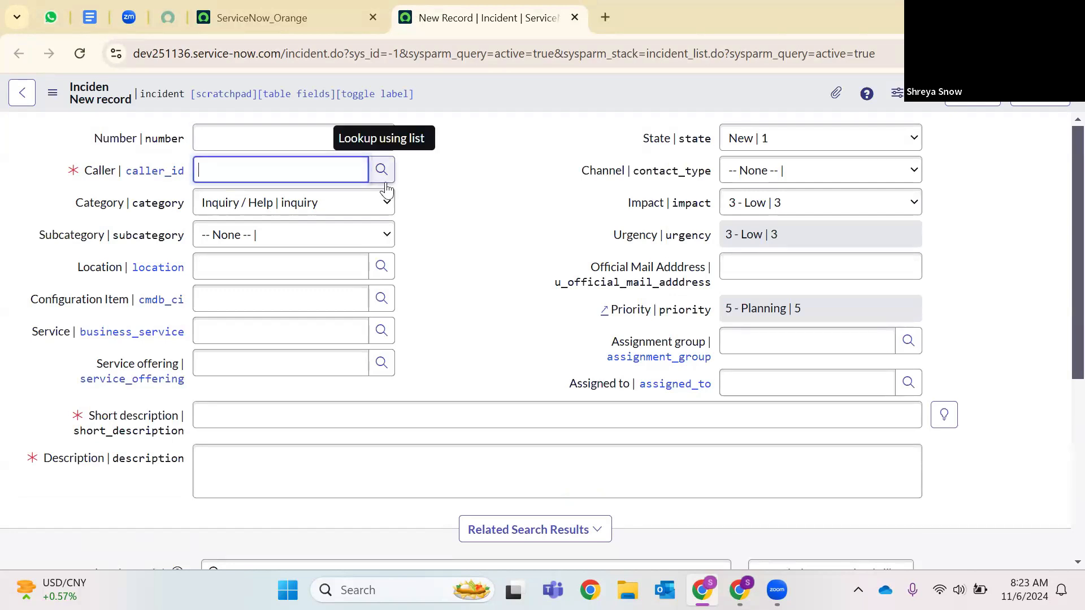
pyautogui.click(454, 171)
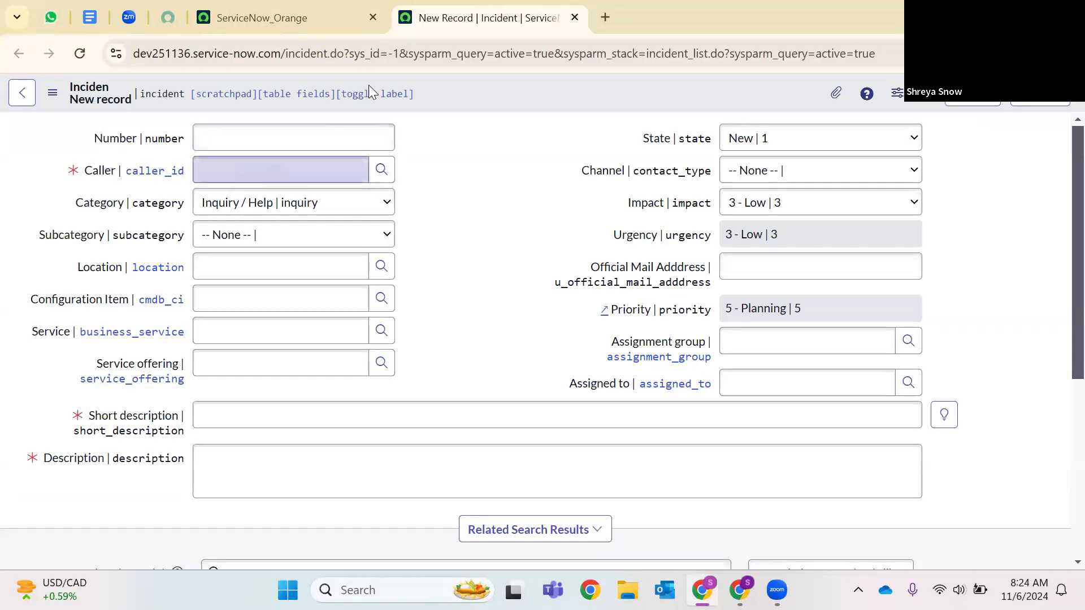
pyautogui.click(383, 170)
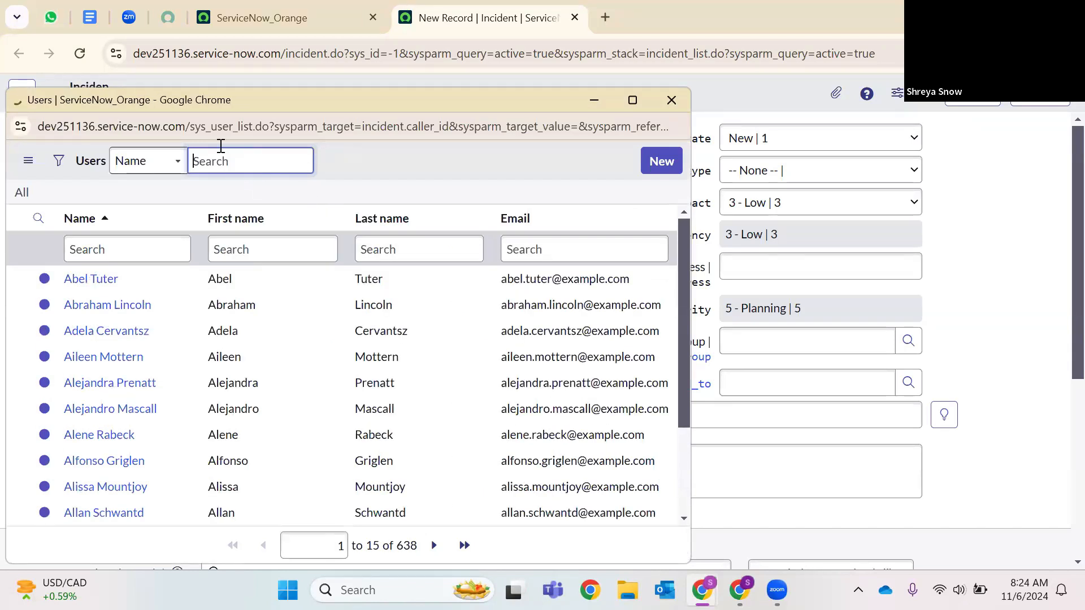
# Examine the table name sys_user_list in the lookup window's address.
pyautogui.doubleClick(236, 127)
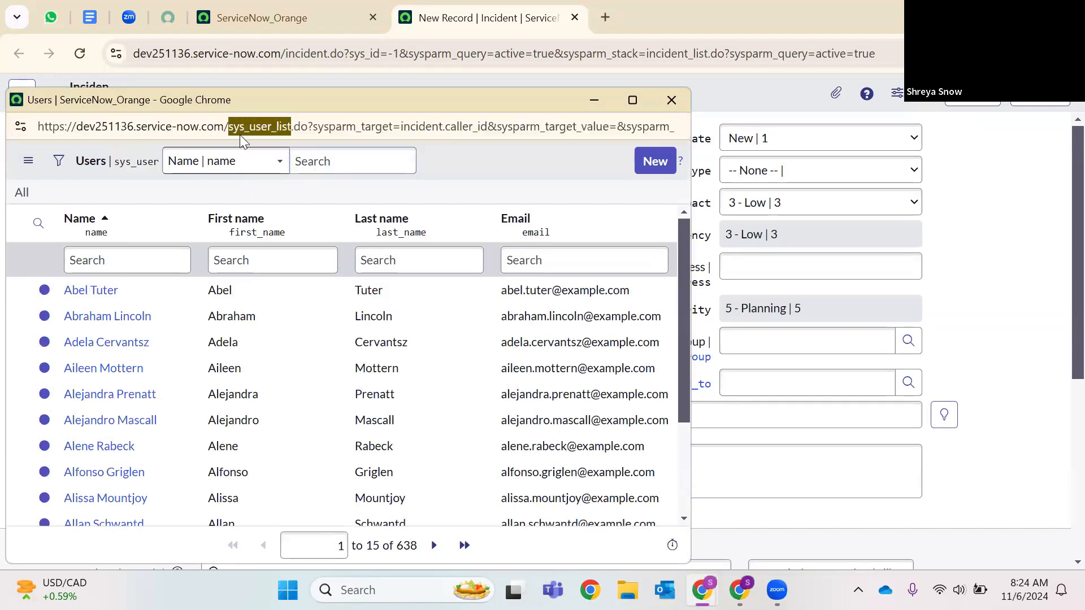
pyautogui.tripleClick(205, 131)
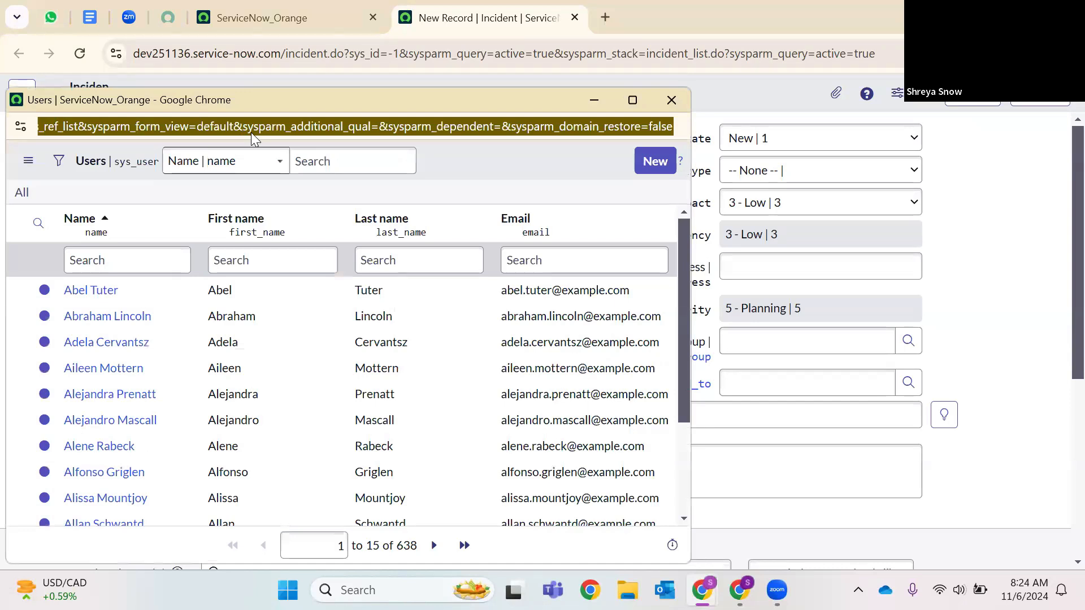
pyautogui.click(473, 153)
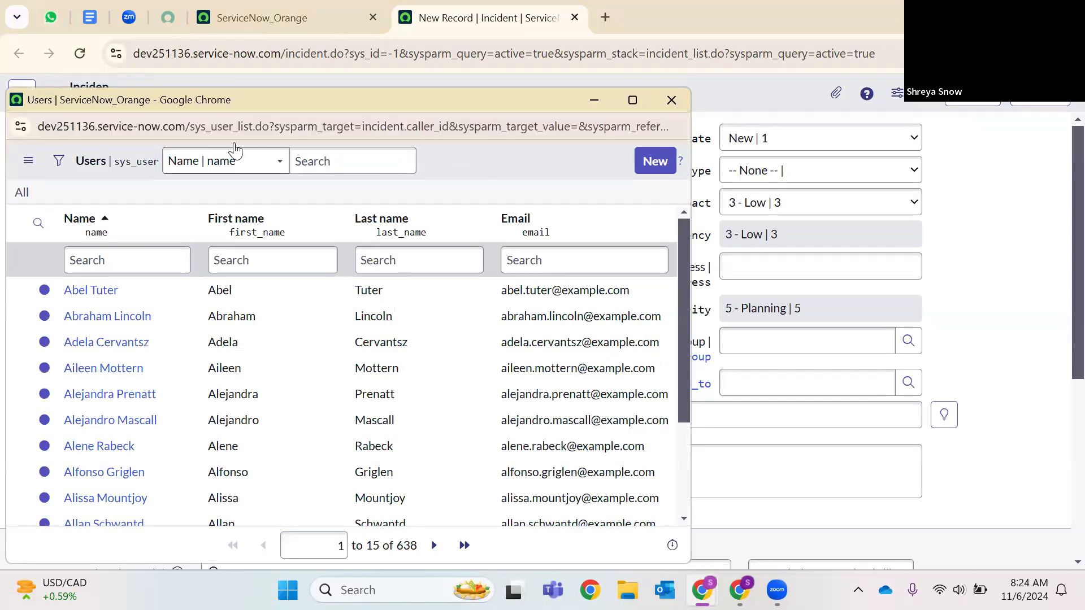
pyautogui.doubleClick(202, 132)
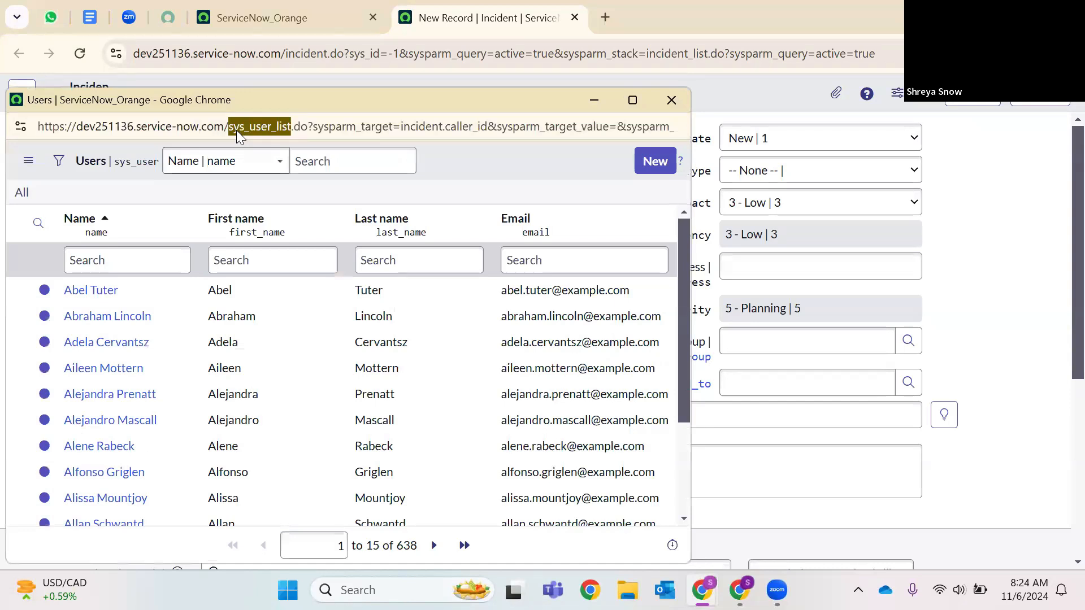
# Search the user list for names containing system and pick System Administrator as the incident's caller.
pyautogui.click(101, 167)
pyautogui.doubleClick(101, 167)
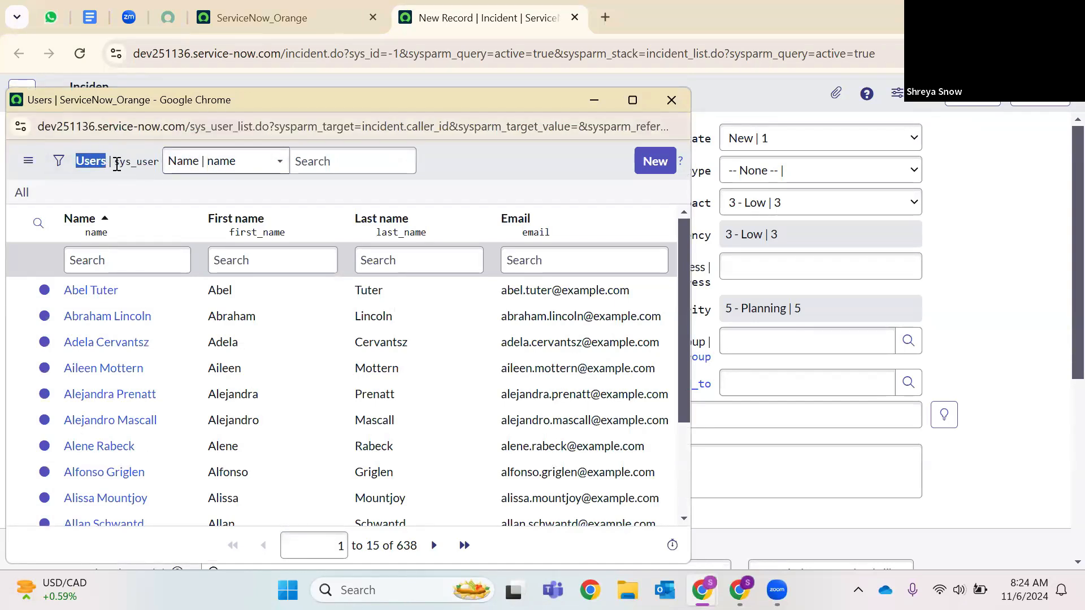
pyautogui.doubleClick(155, 164)
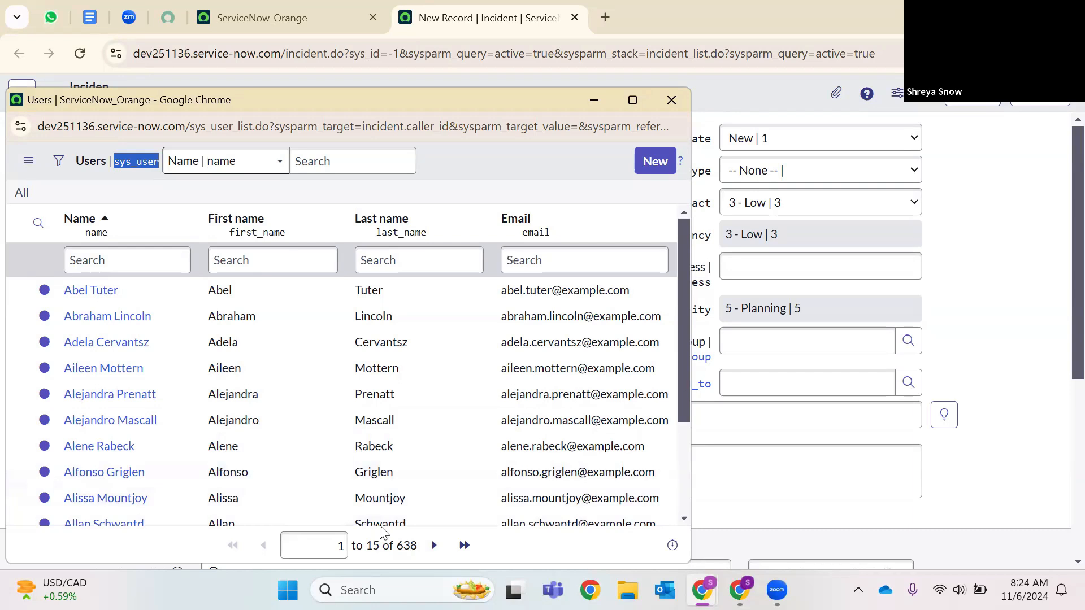
pyautogui.scroll(-2, 160, 402)
pyautogui.scroll(2, 150, 350)
pyautogui.click(126, 261)
pyautogui.write('syste')
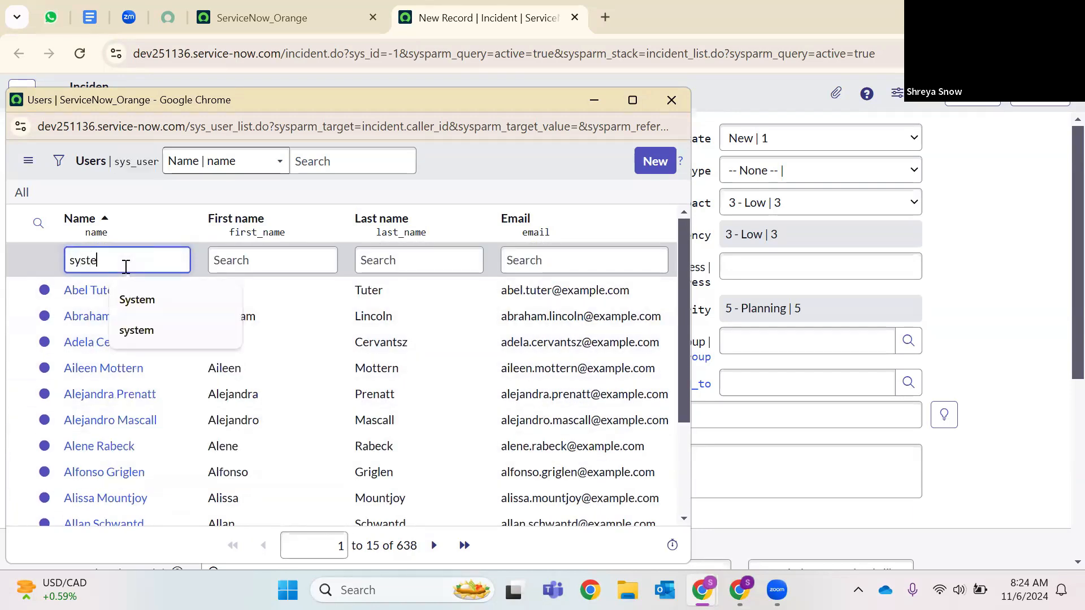
pyautogui.write('m')
pyautogui.press('Home')
pyautogui.write('*')
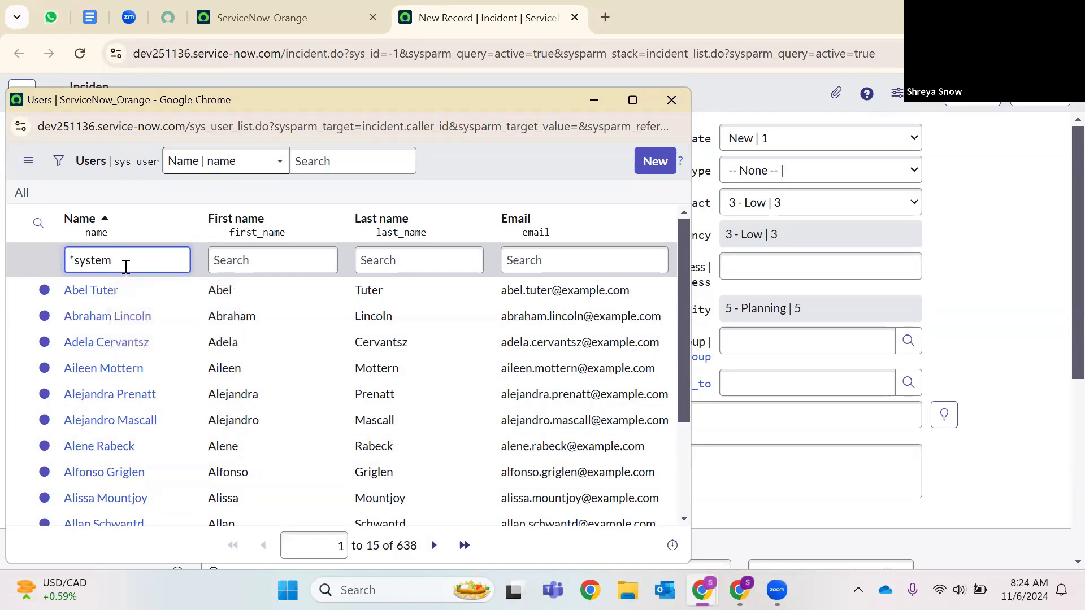
pyautogui.press('Return')
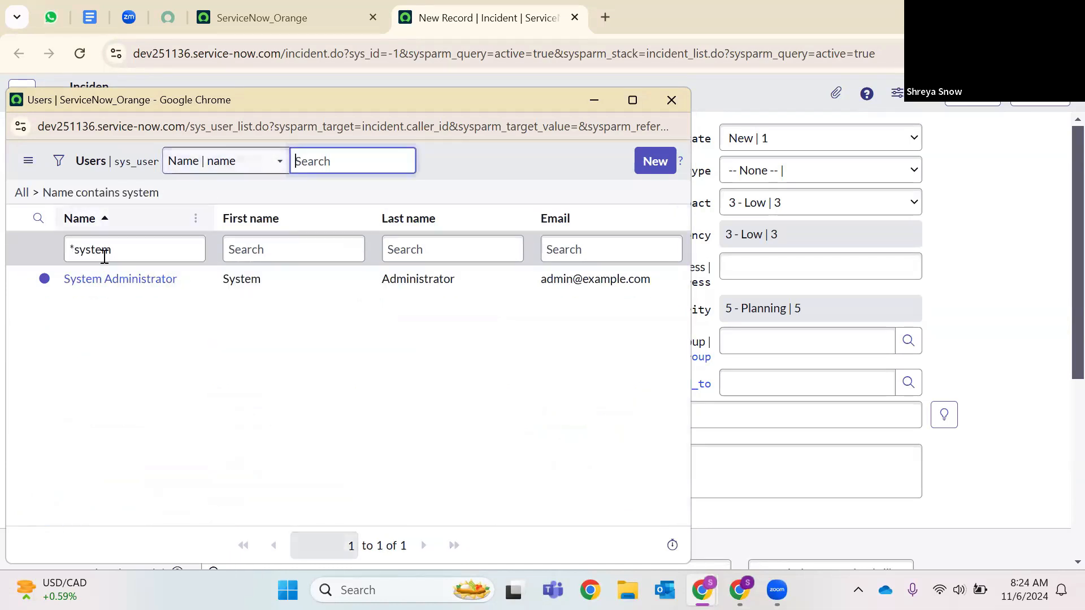
pyautogui.click(103, 281)
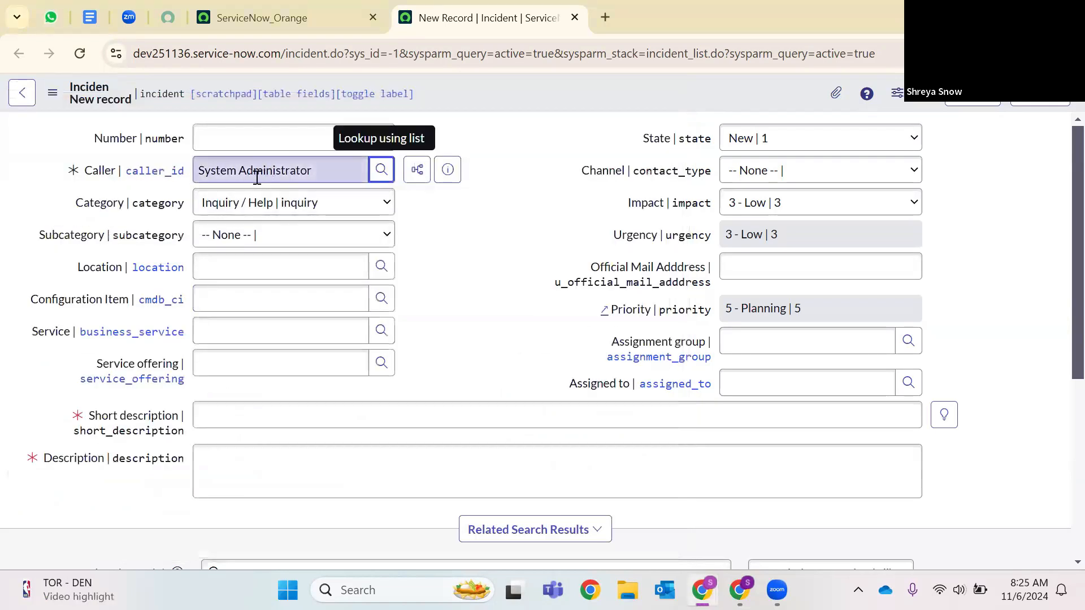
# Compare the logged-in user's name in the other tab's profile menu with the Caller value.
pyautogui.click(283, 9)
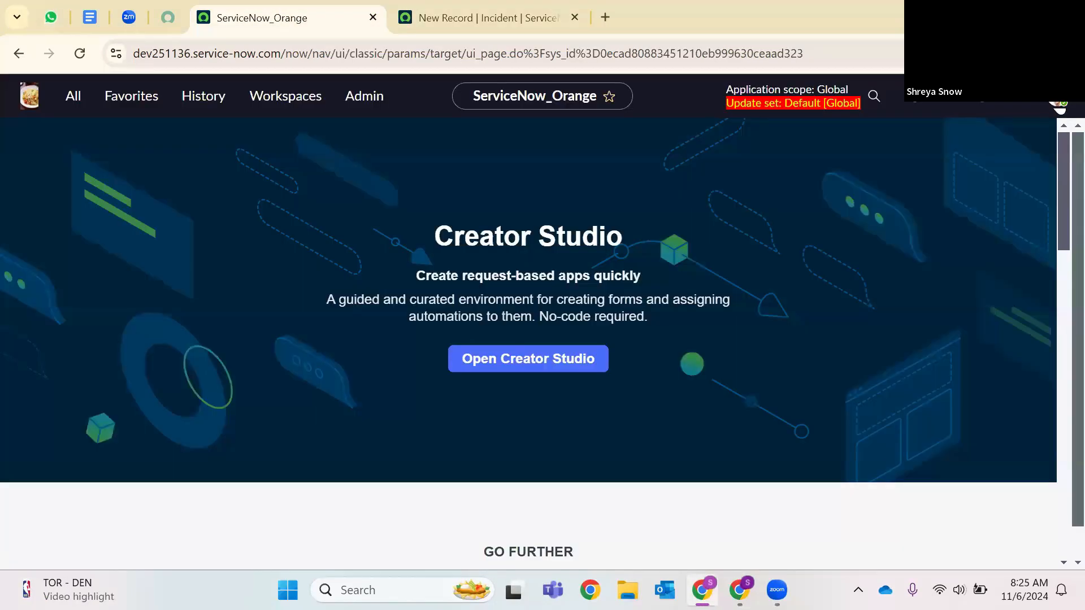
pyautogui.click(1057, 102)
pyautogui.moveTo(934, 146); pyautogui.dragTo(1066, 146)
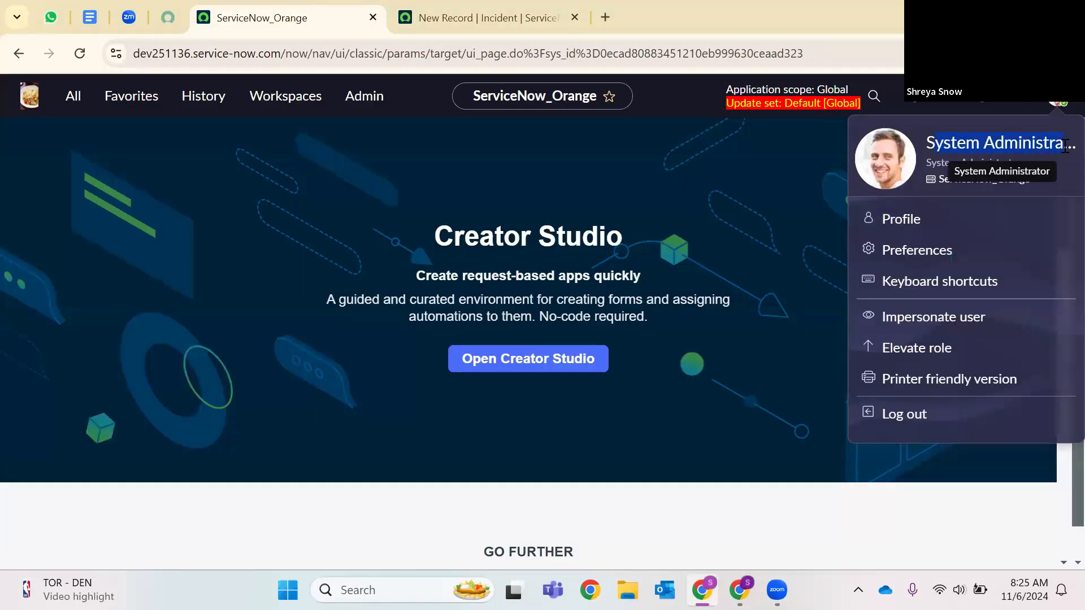
pyautogui.click(436, 10)
pyautogui.moveTo(198, 170); pyautogui.dragTo(313, 171)
# Set the incident's Category to Network.
pyautogui.click(255, 197)
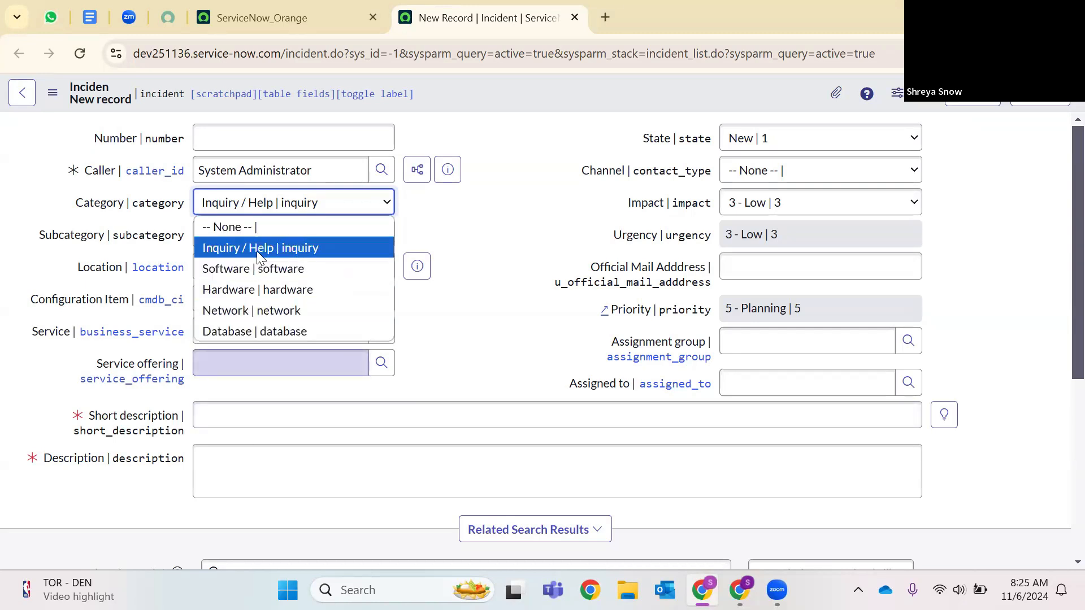
pyautogui.click(222, 309)
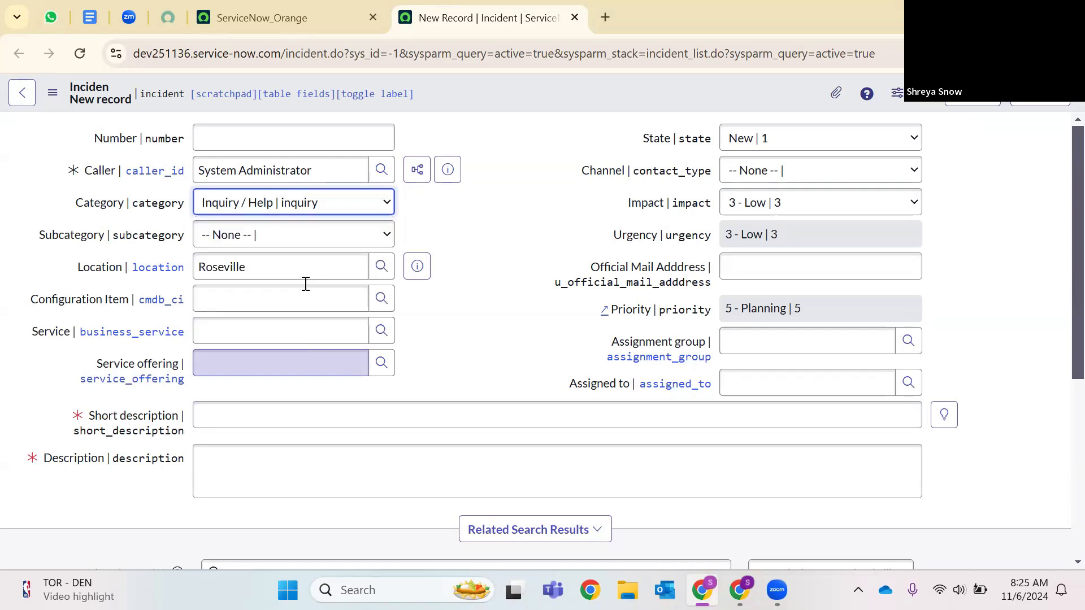
pyautogui.click(472, 279)
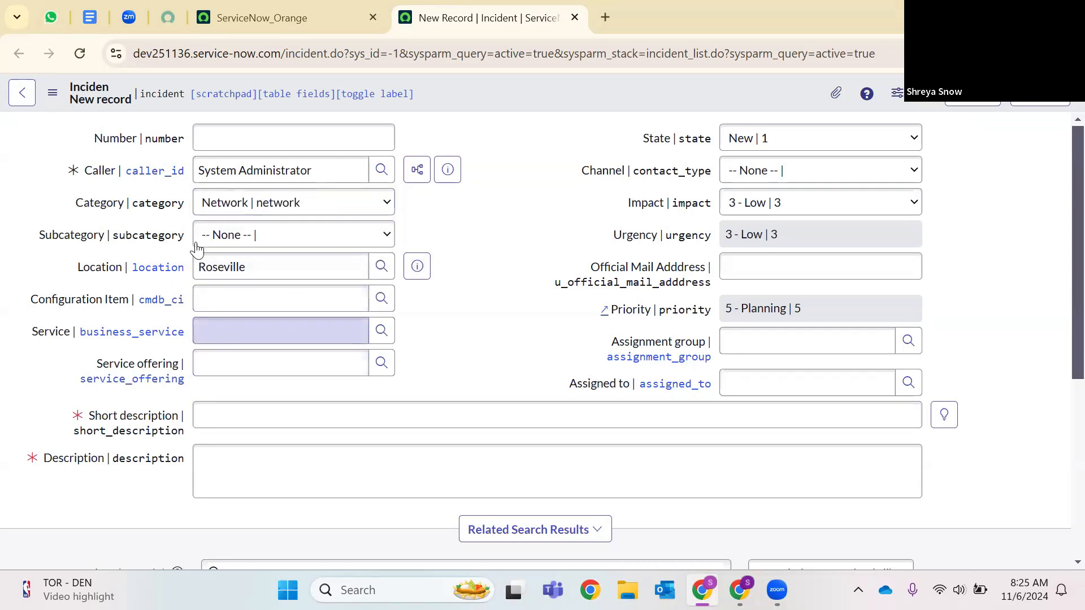
# Open the Network subcategory options and change the Category to Database.
pyautogui.click(235, 240)
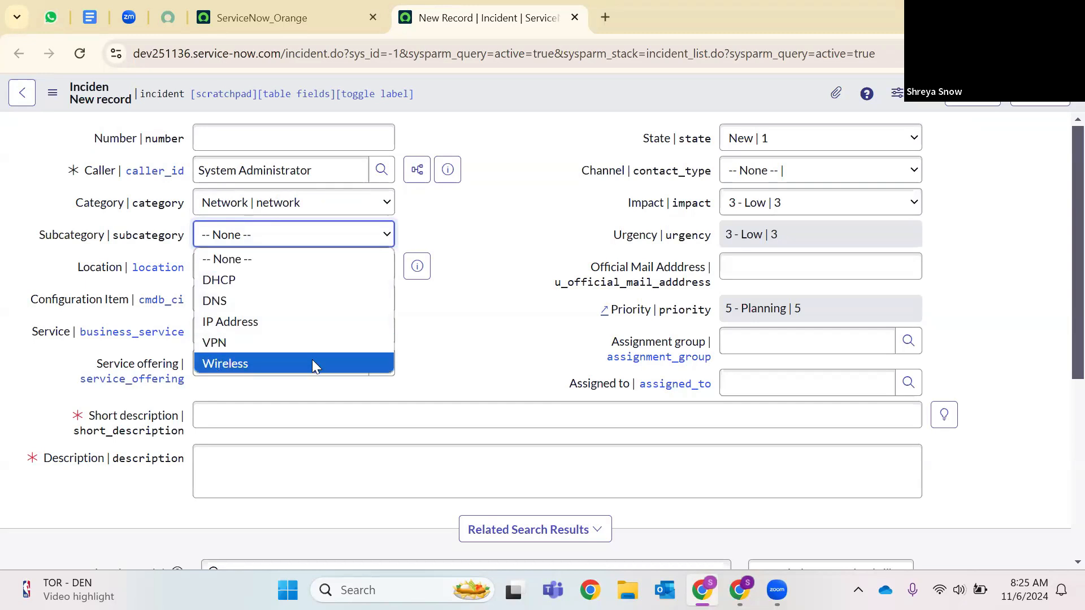
pyautogui.click(267, 205)
pyautogui.click(260, 331)
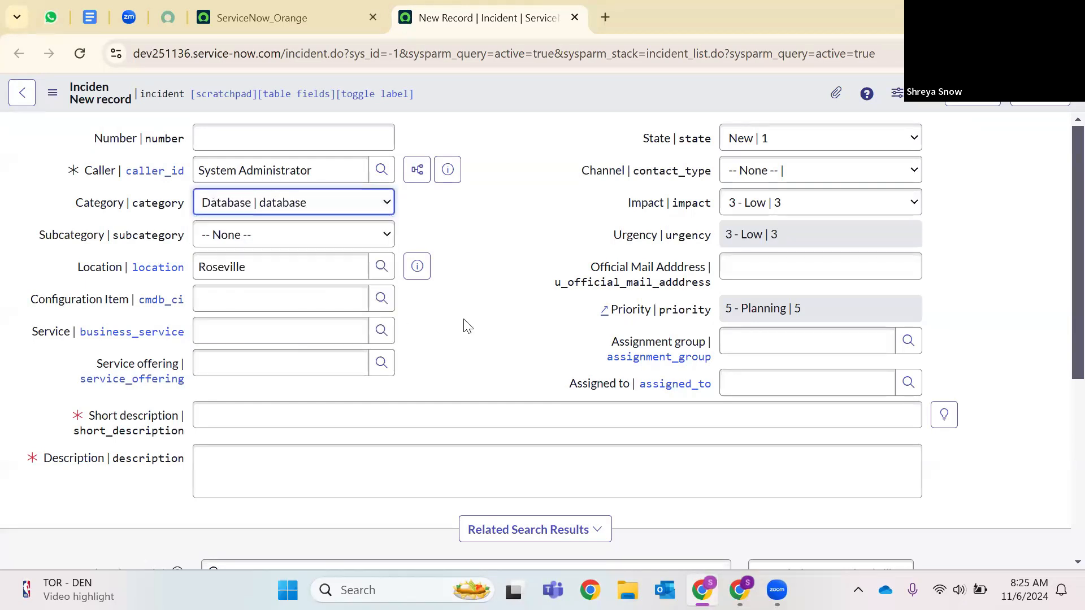
# Open the Database subcategory options and change the Category to Hardware.
pyautogui.click(284, 238)
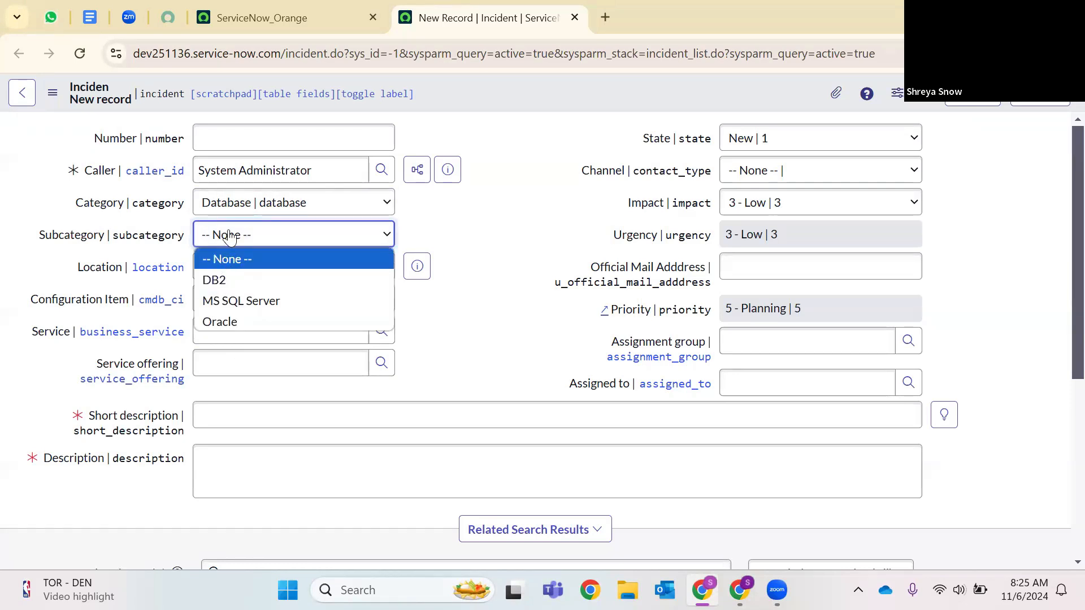
pyautogui.click(234, 207)
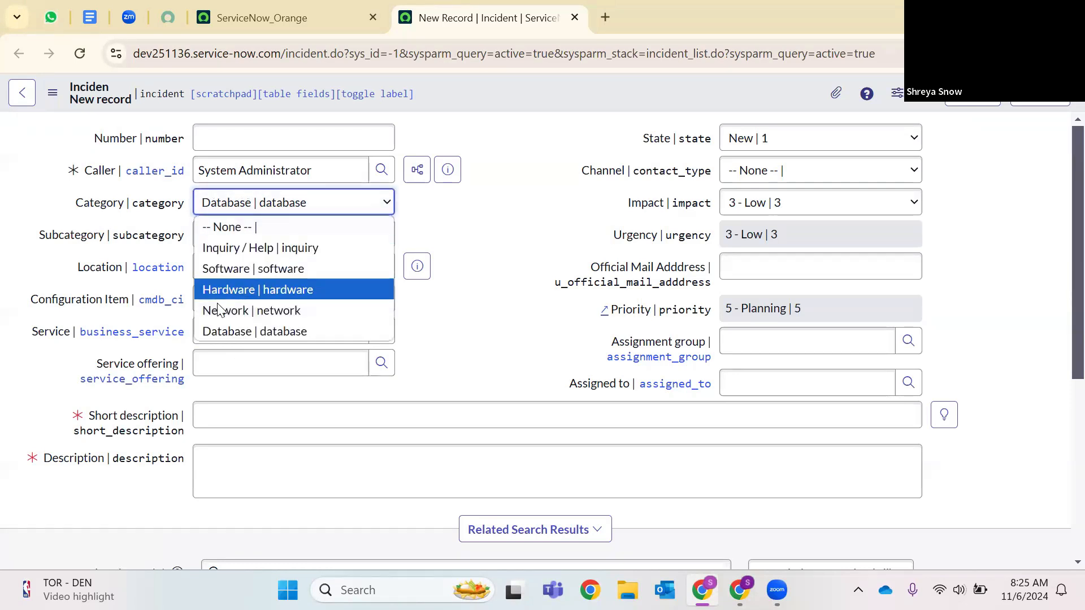
pyautogui.click(225, 290)
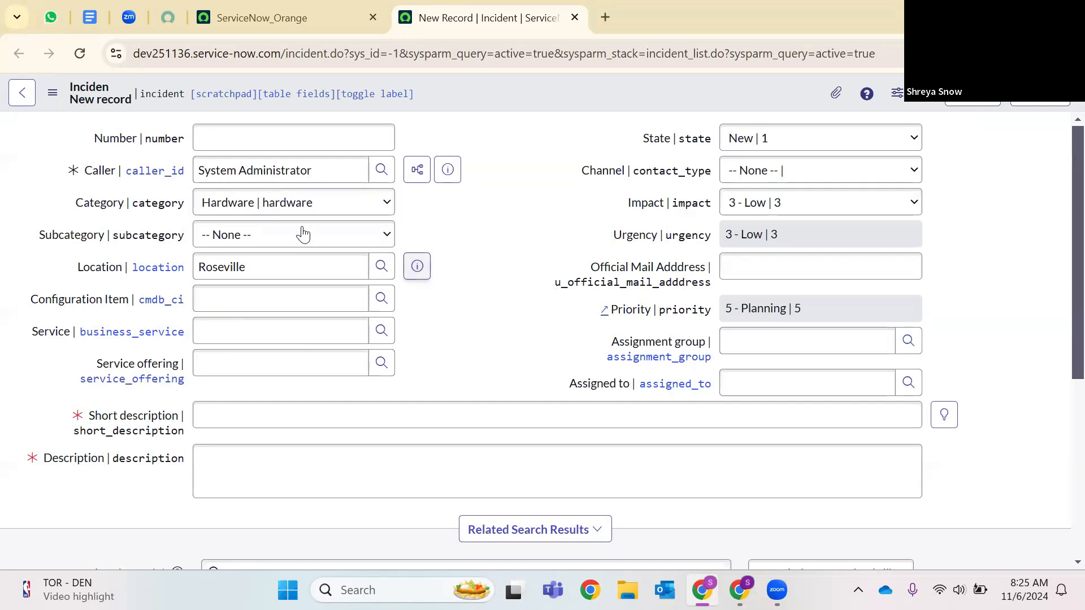
# Open the Subcategory options for Hardware and close them without choosing one.
pyautogui.click(270, 247)
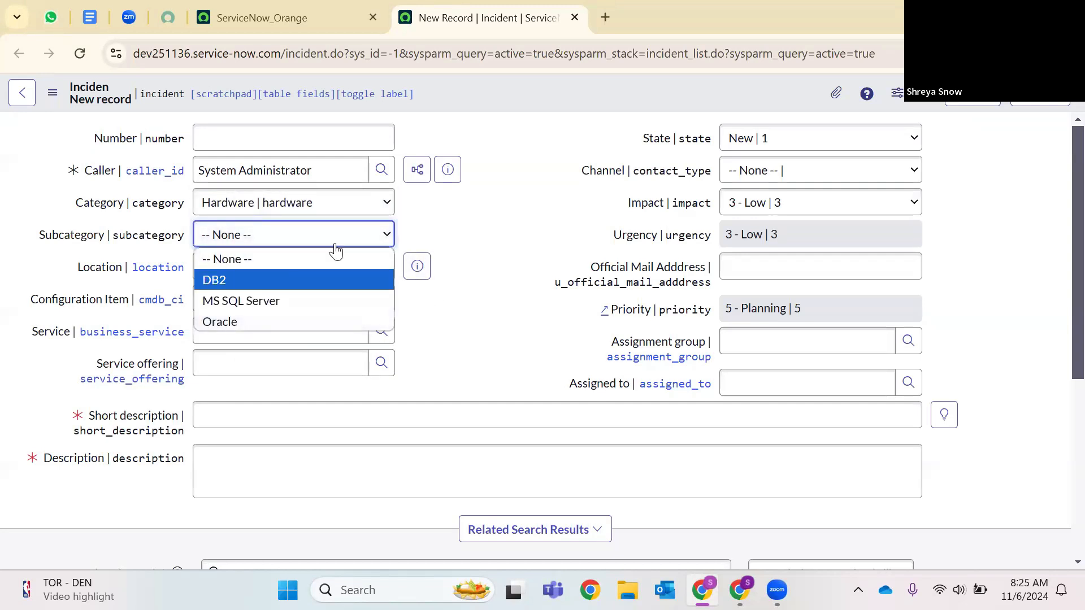
pyautogui.click(443, 266)
pyautogui.click(226, 244)
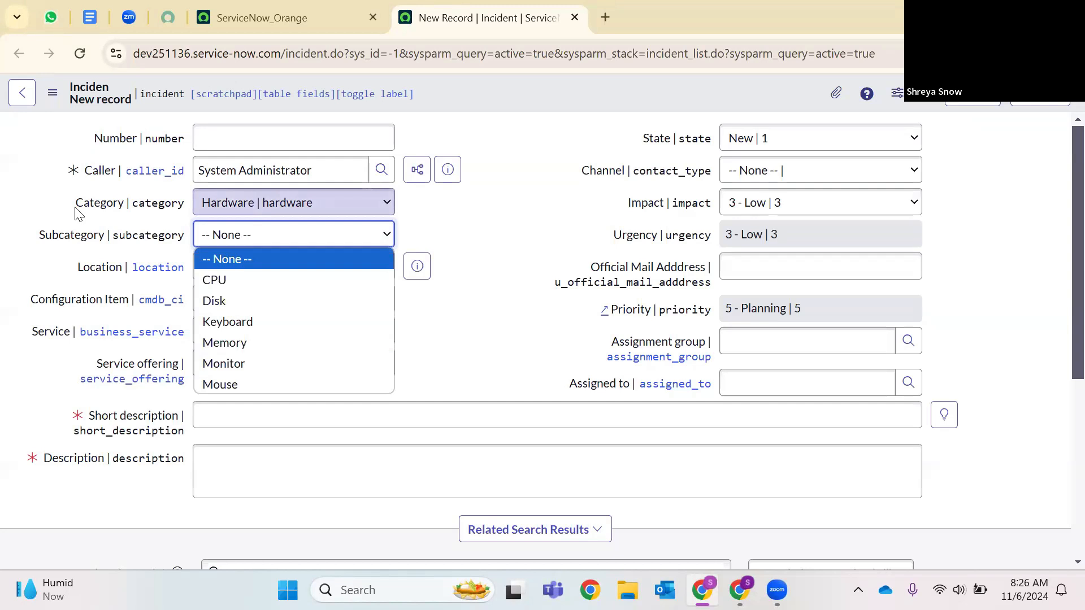
pyautogui.click(438, 213)
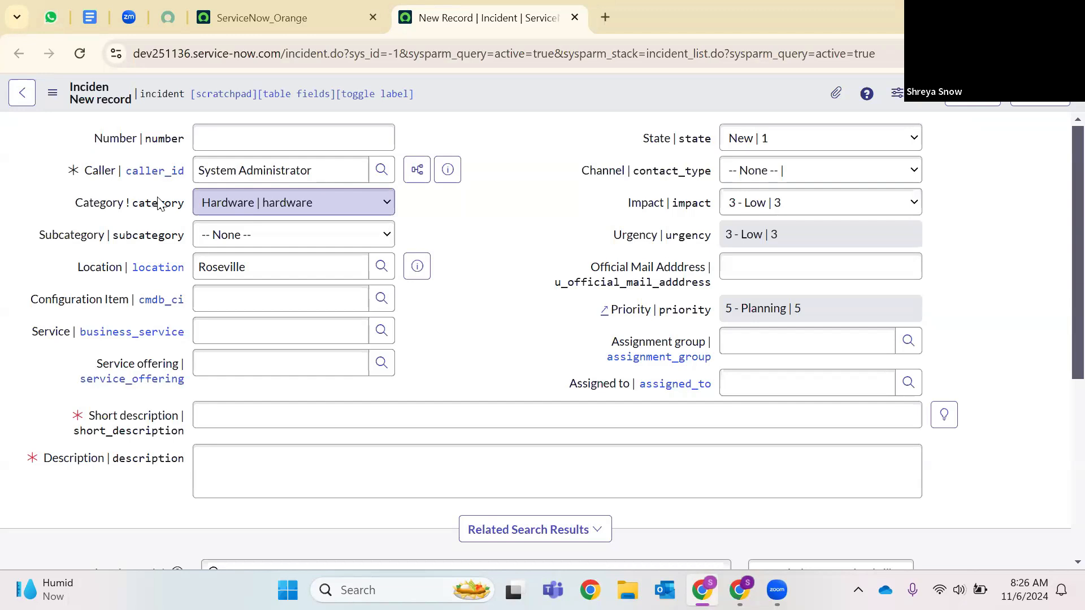
# Review the Caller, Location, Configuration Item and Service fields and the State options.
pyautogui.click(232, 268)
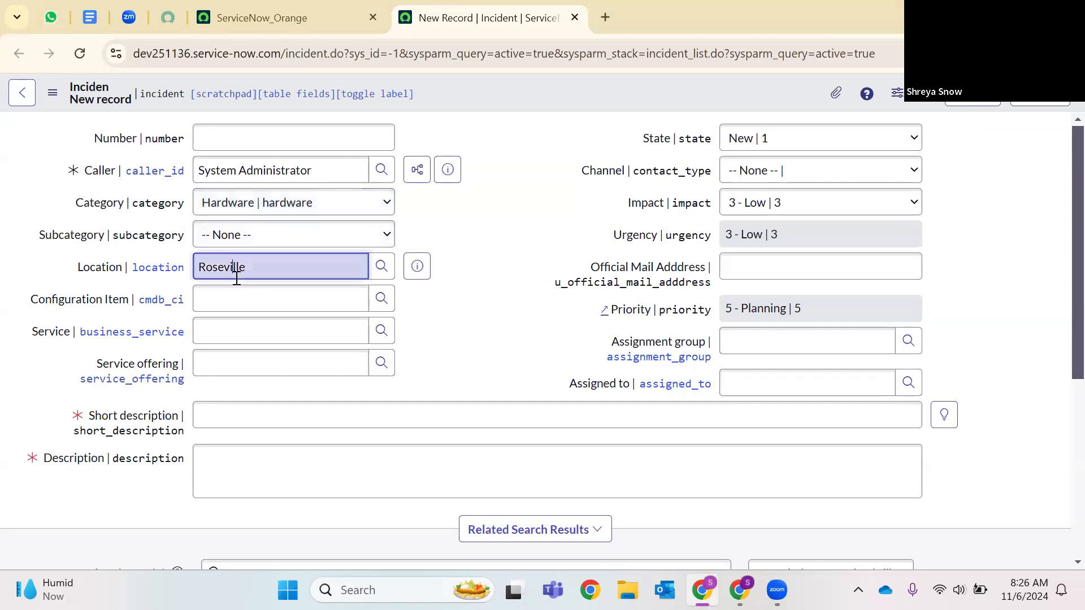
pyautogui.doubleClick(268, 168)
pyautogui.doubleClick(226, 268)
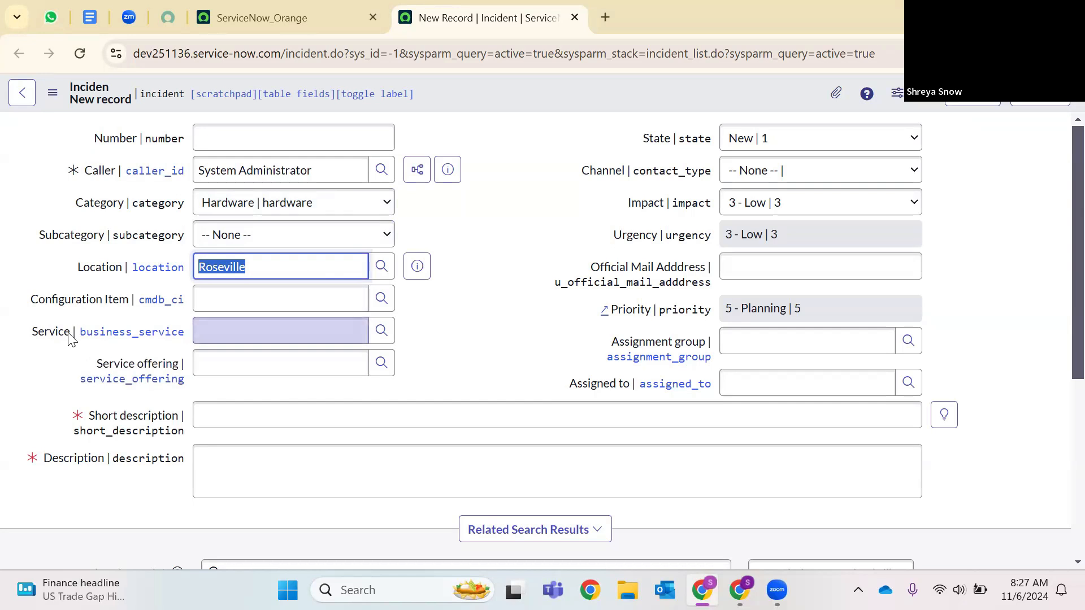
pyautogui.moveTo(32, 300); pyautogui.dragTo(307, 310)
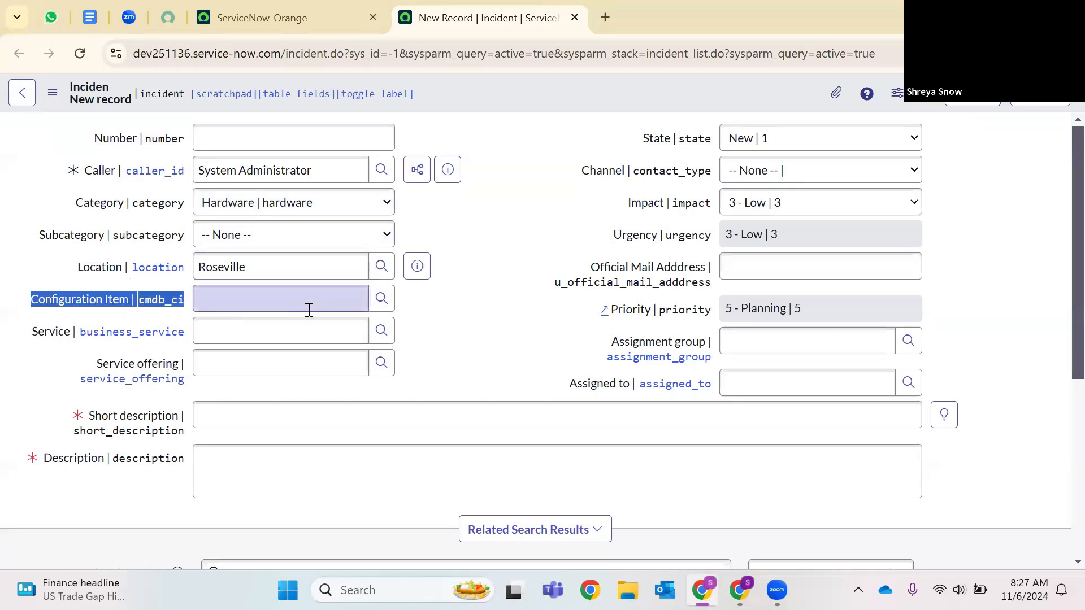
pyautogui.moveTo(412, 322); pyautogui.dragTo(423, 363)
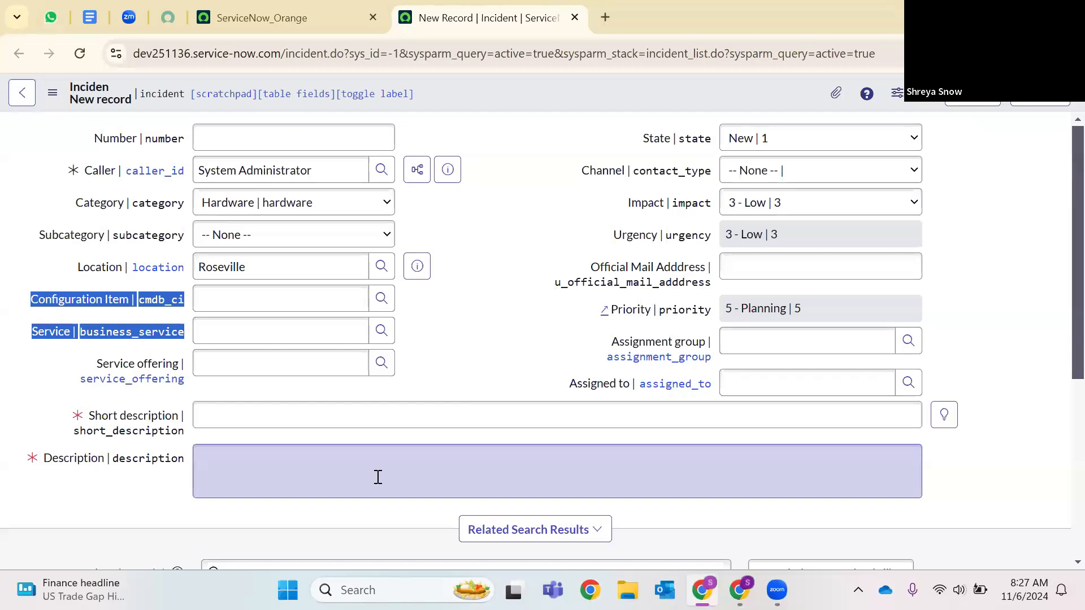
pyautogui.click(834, 148)
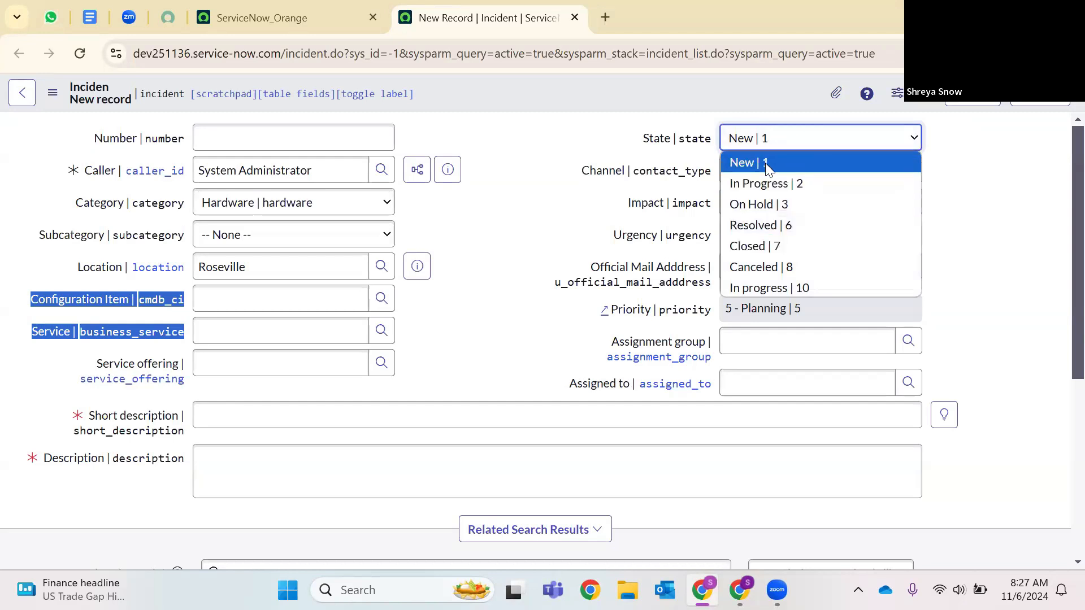
pyautogui.click(515, 143)
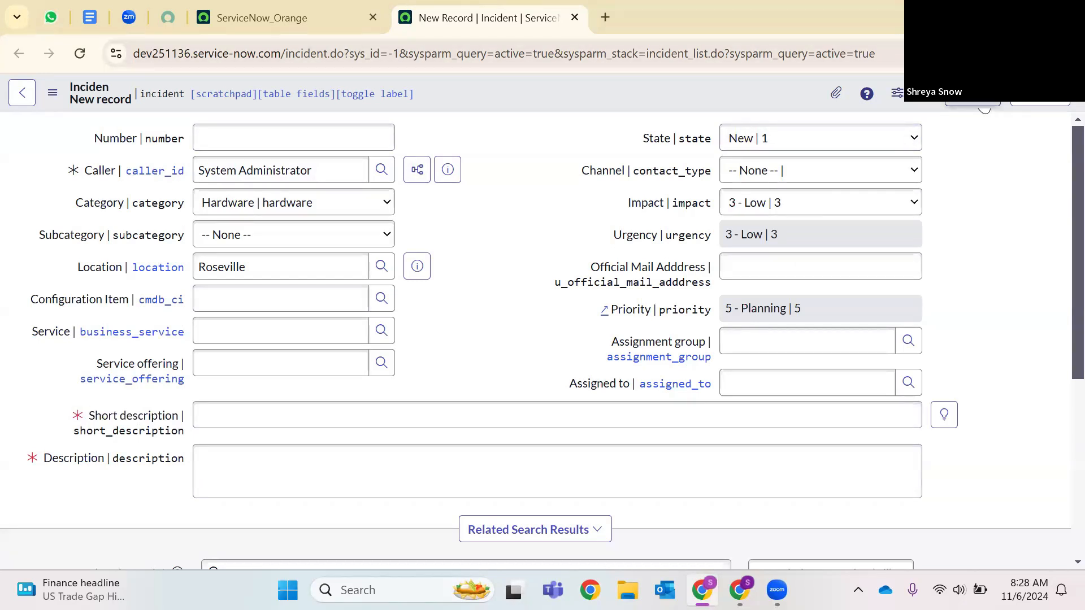
# Try to submit and save the incident with Short description and Description left empty.
pyautogui.click(954, 103)
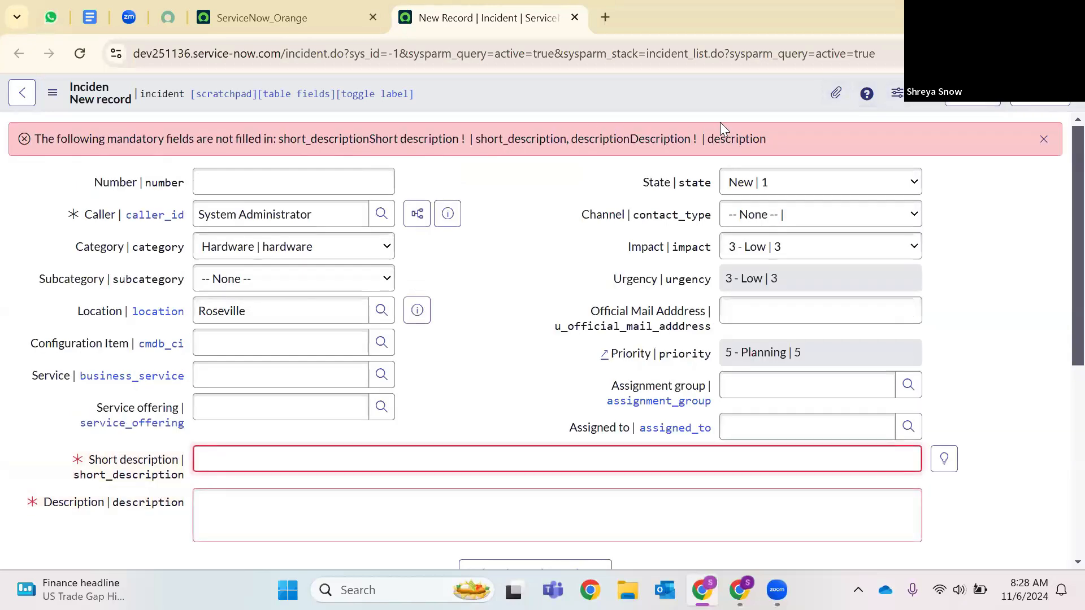
pyautogui.tripleClick(248, 140)
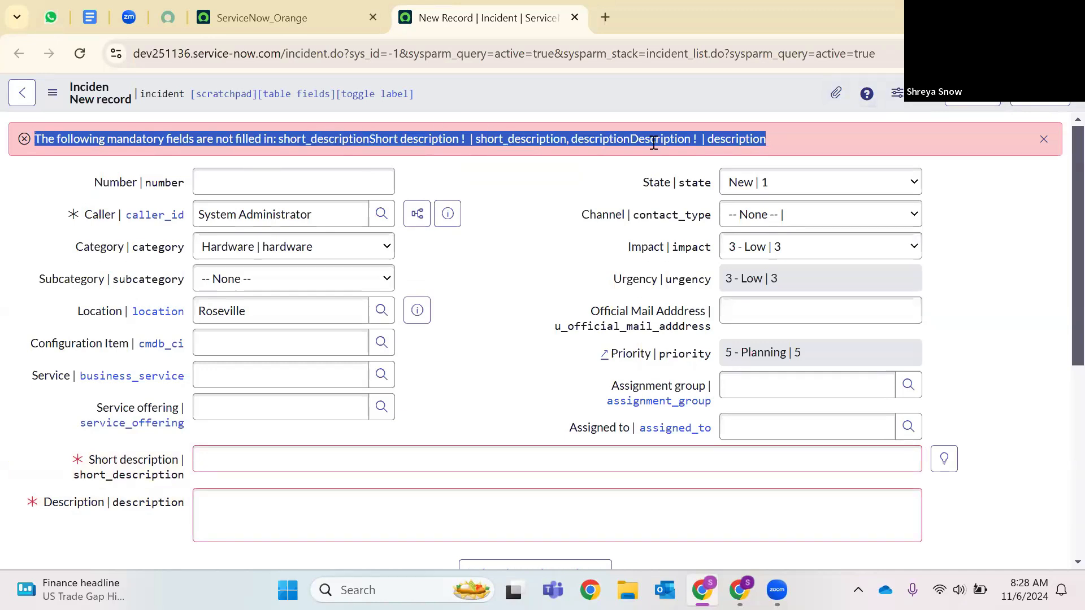
pyautogui.click(242, 459)
pyautogui.click(225, 507)
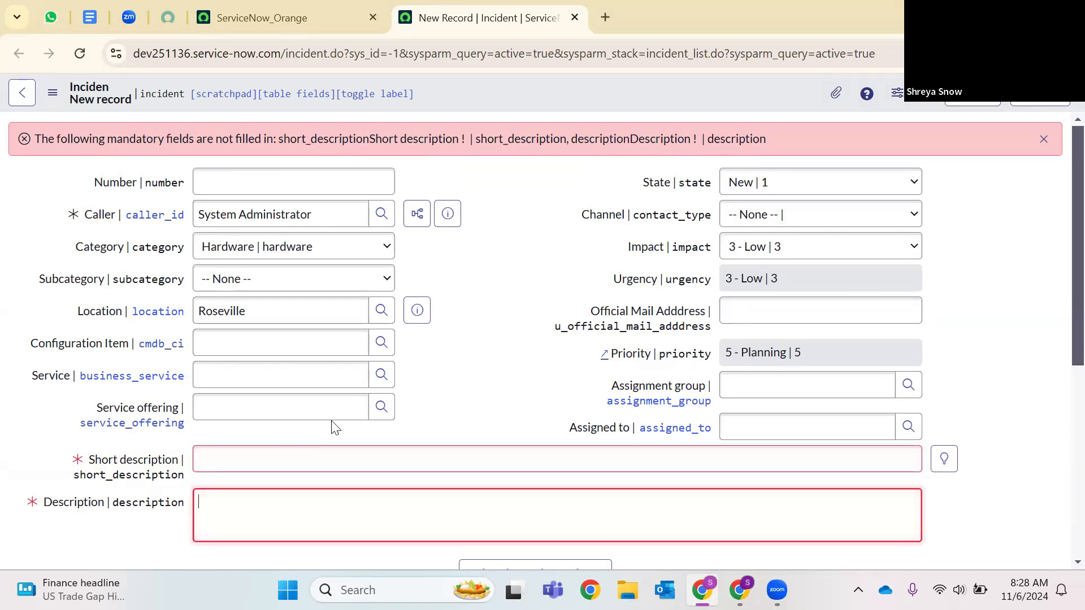
pyautogui.rightClick(517, 91)
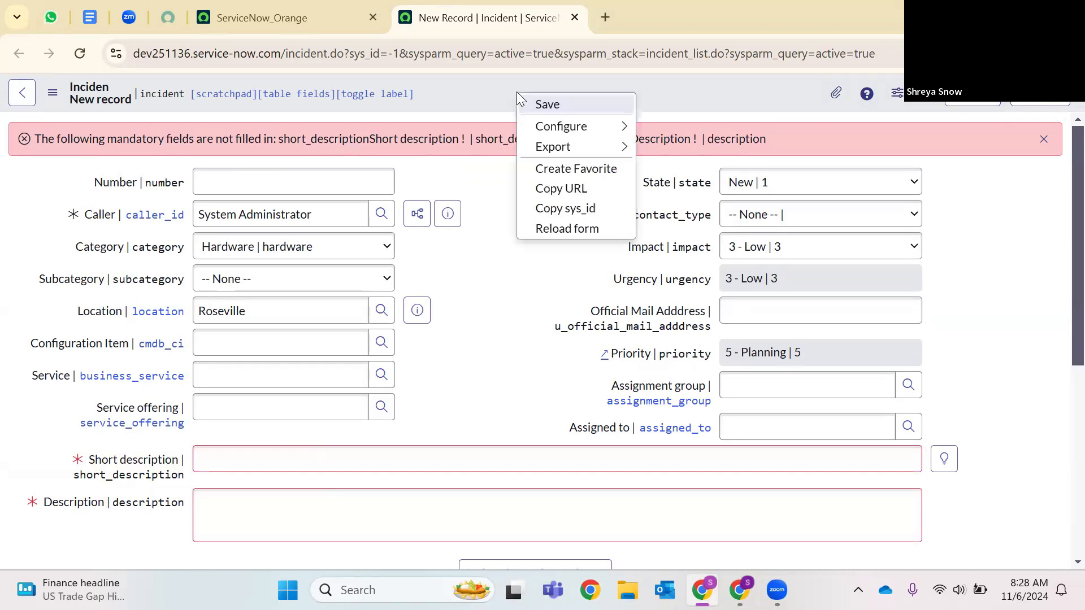
pyautogui.click(547, 105)
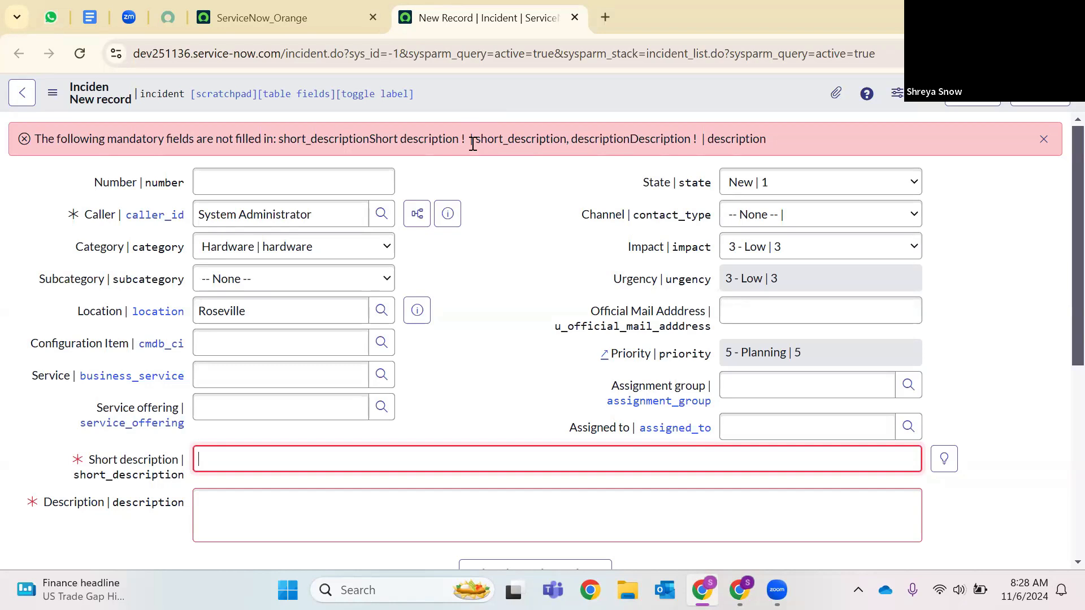
# Set the incident's State to On Hold.
pyautogui.click(774, 182)
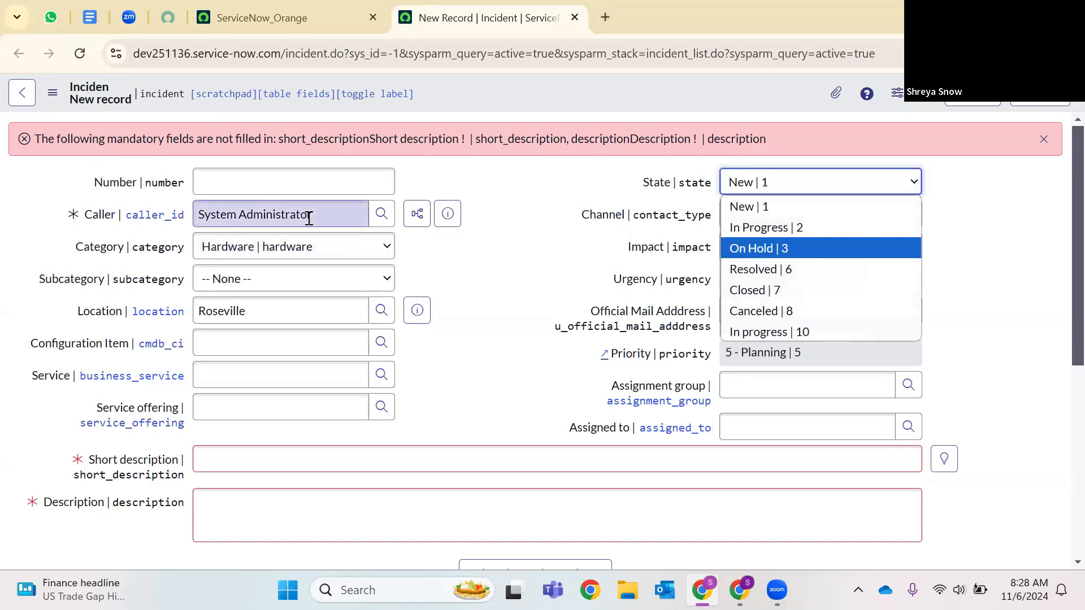
pyautogui.click(763, 252)
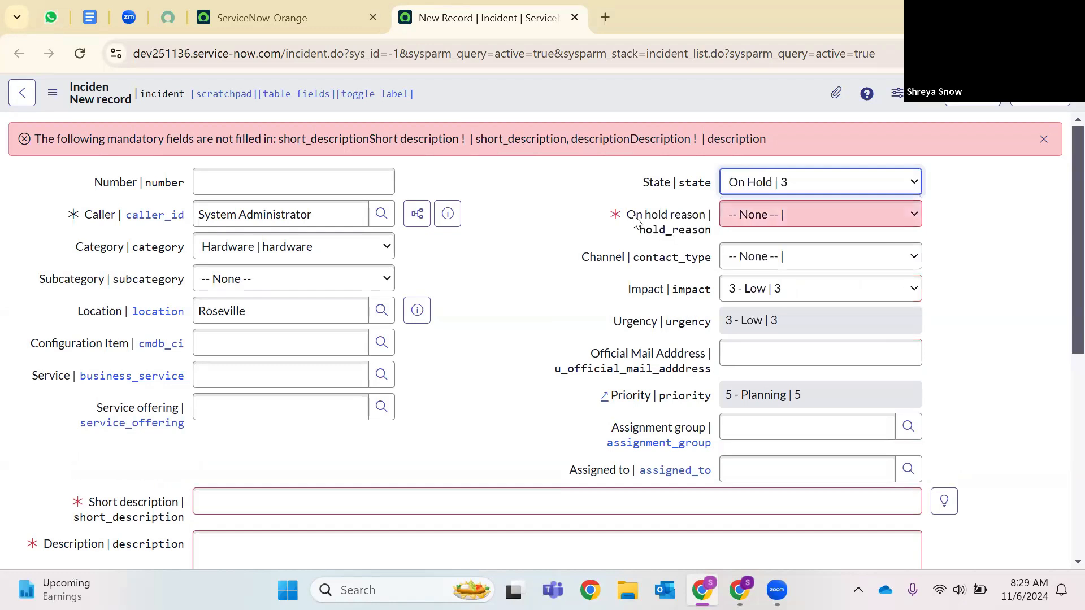
pyautogui.click(728, 220)
pyautogui.click(755, 181)
pyautogui.click(755, 181)
pyautogui.click(754, 288)
pyautogui.click(732, 181)
pyautogui.click(741, 223)
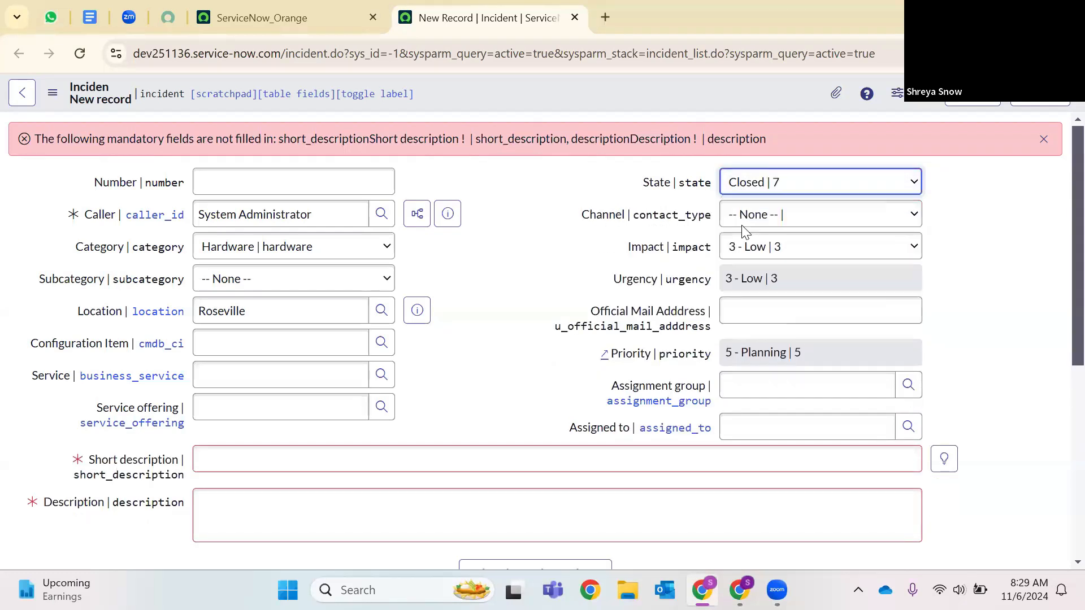
pyautogui.click(750, 191)
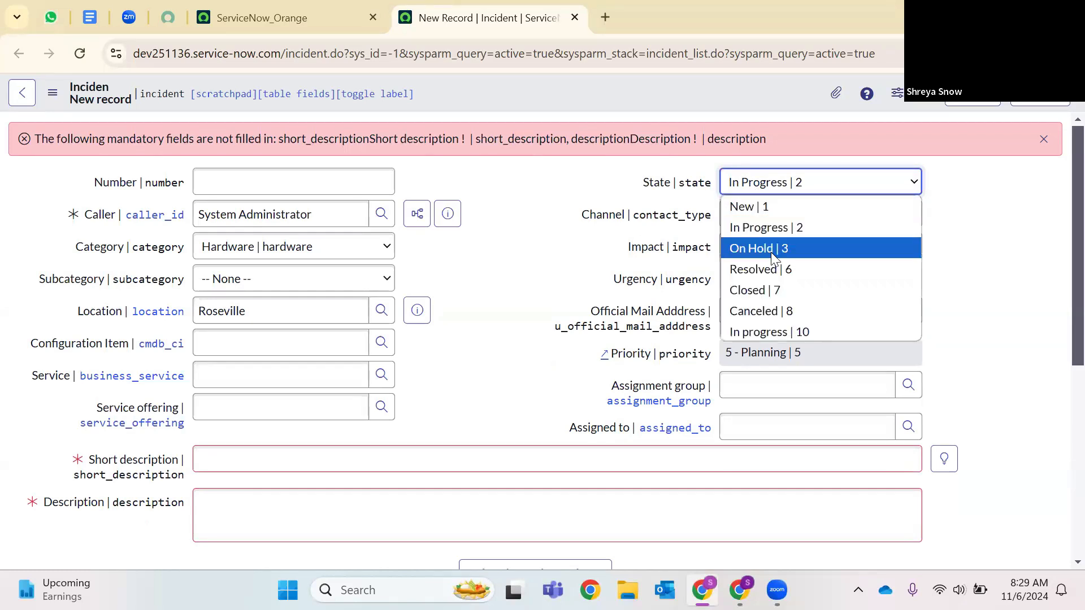
pyautogui.click(752, 245)
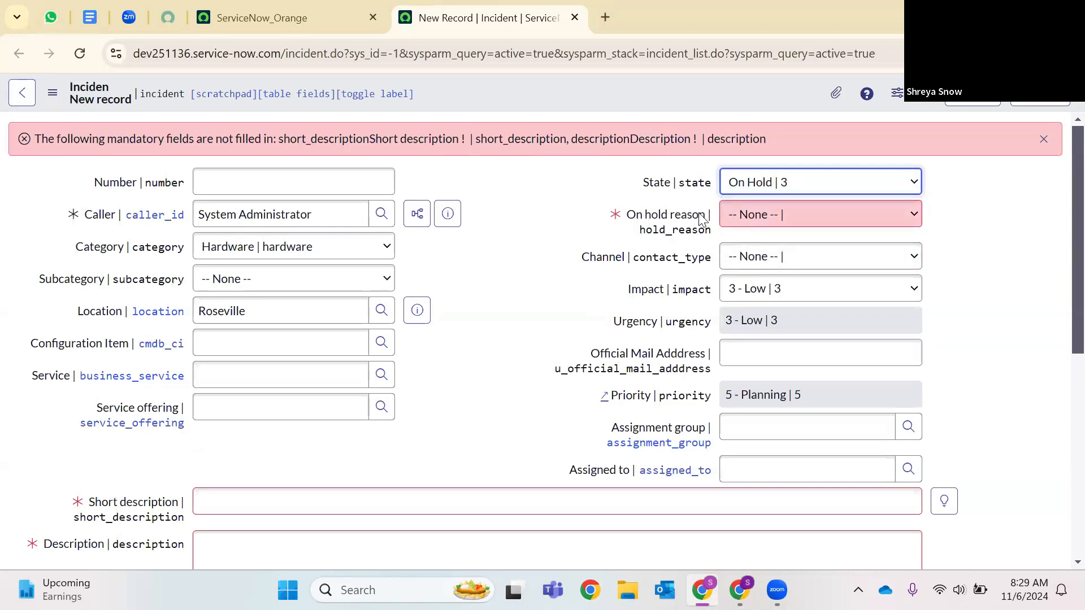
# Open the On hold reason options without choosing one, and set the State back to New.
pyautogui.click(775, 214)
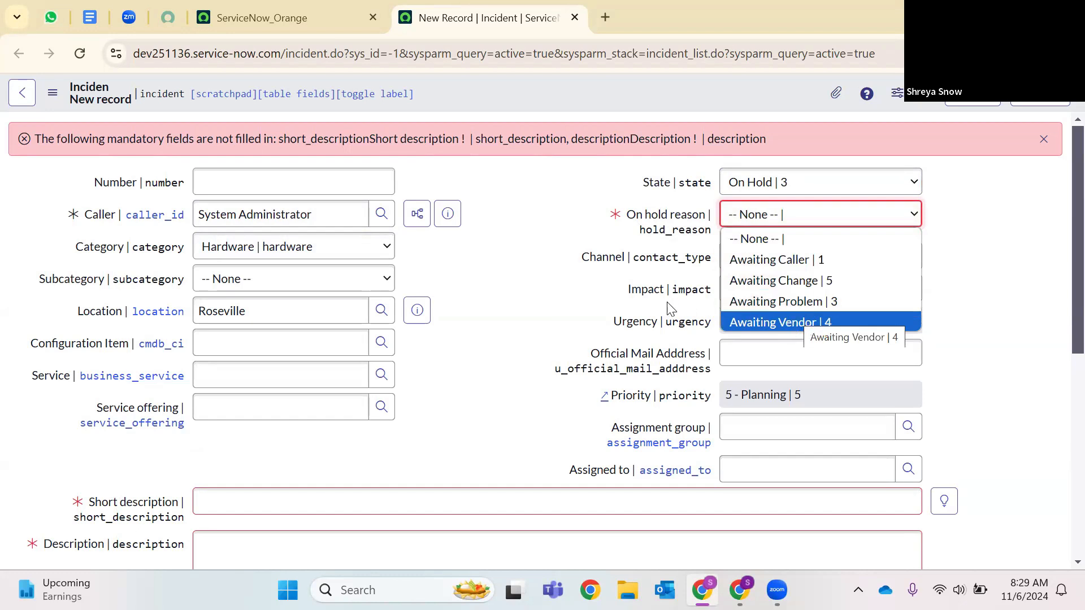
pyautogui.click(538, 283)
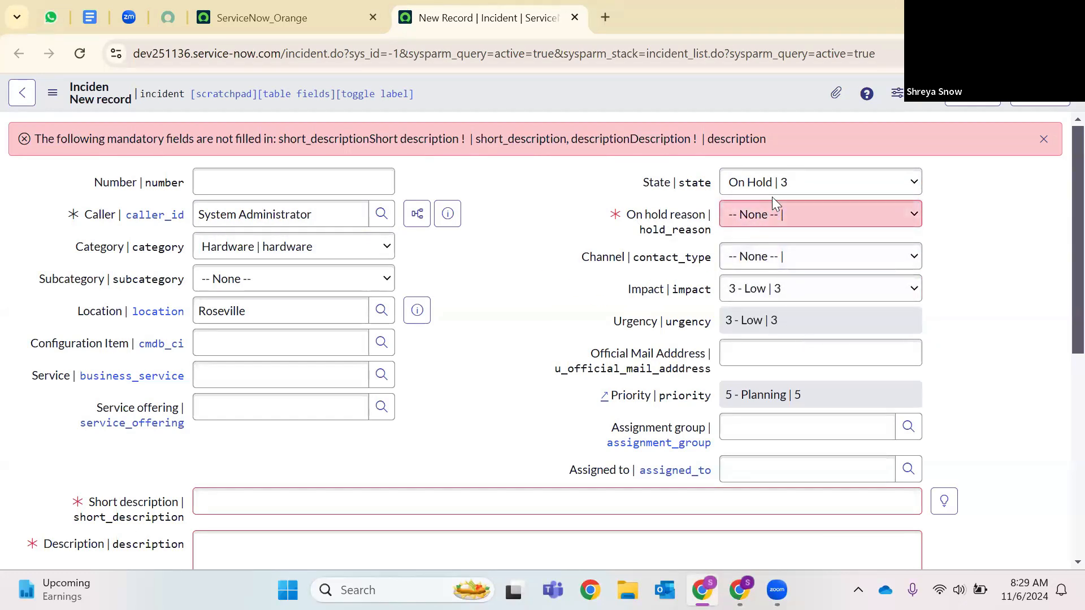
pyautogui.click(775, 192)
pyautogui.click(738, 205)
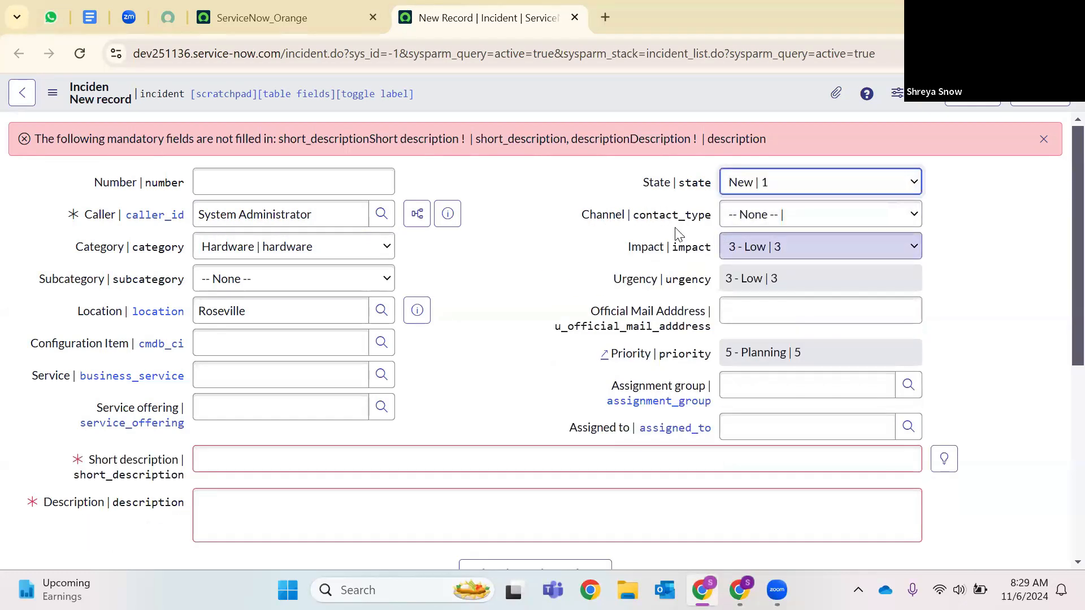
# Review the Channel, Impact and Urgency fields and their options without changing them.
pyautogui.moveTo(582, 215); pyautogui.dragTo(627, 218)
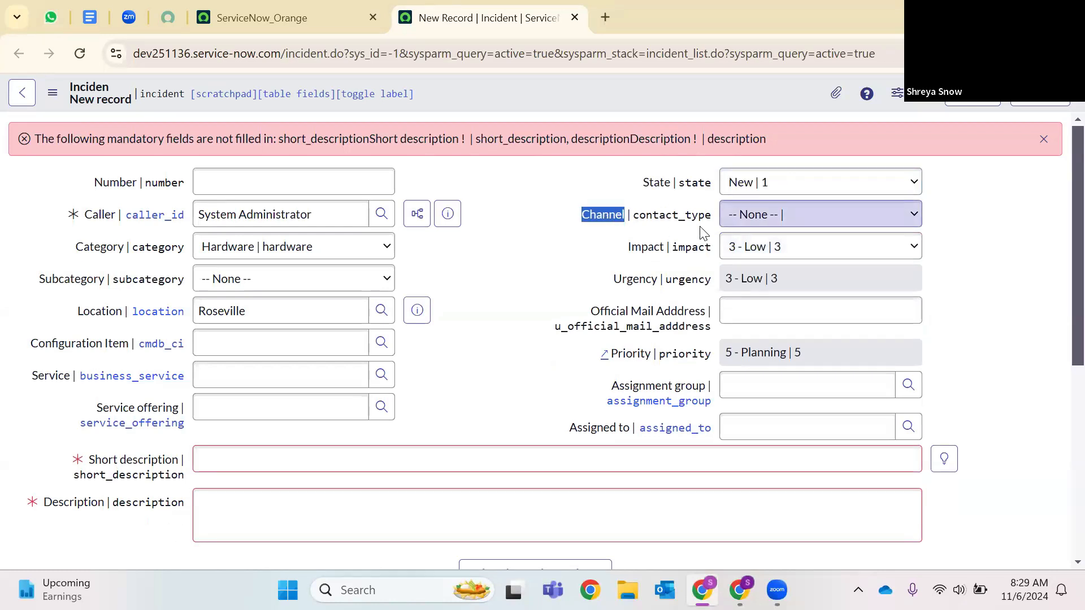
pyautogui.click(759, 225)
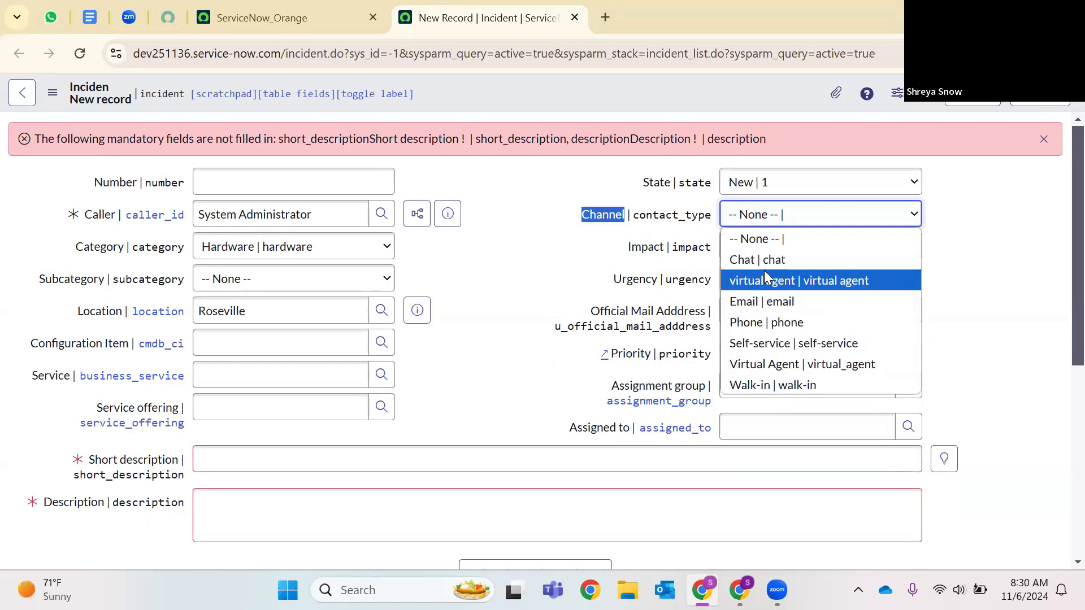
pyautogui.click(701, 261)
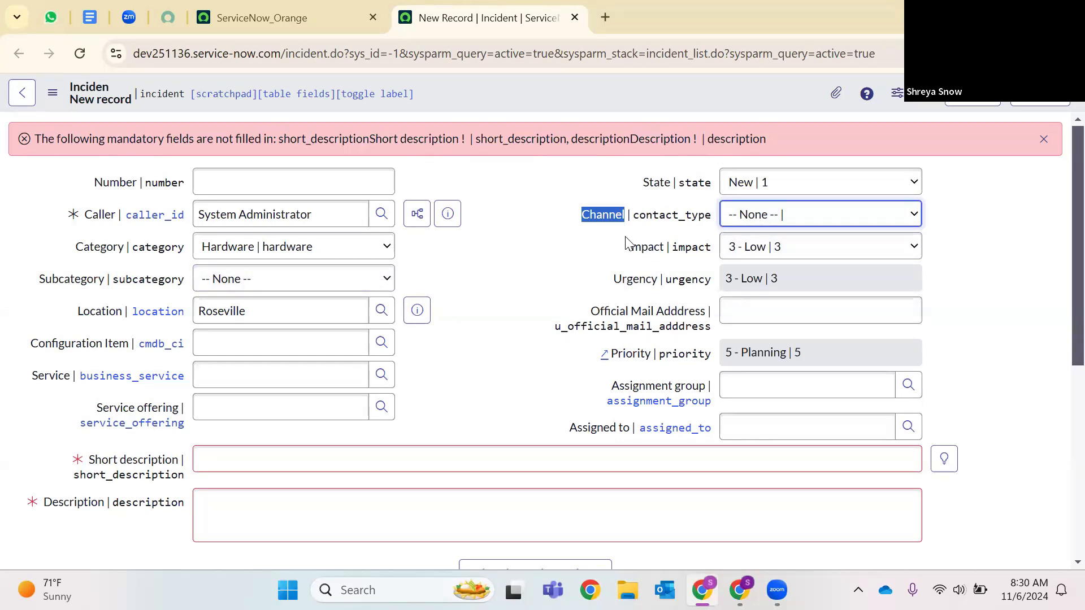
pyautogui.click(814, 246)
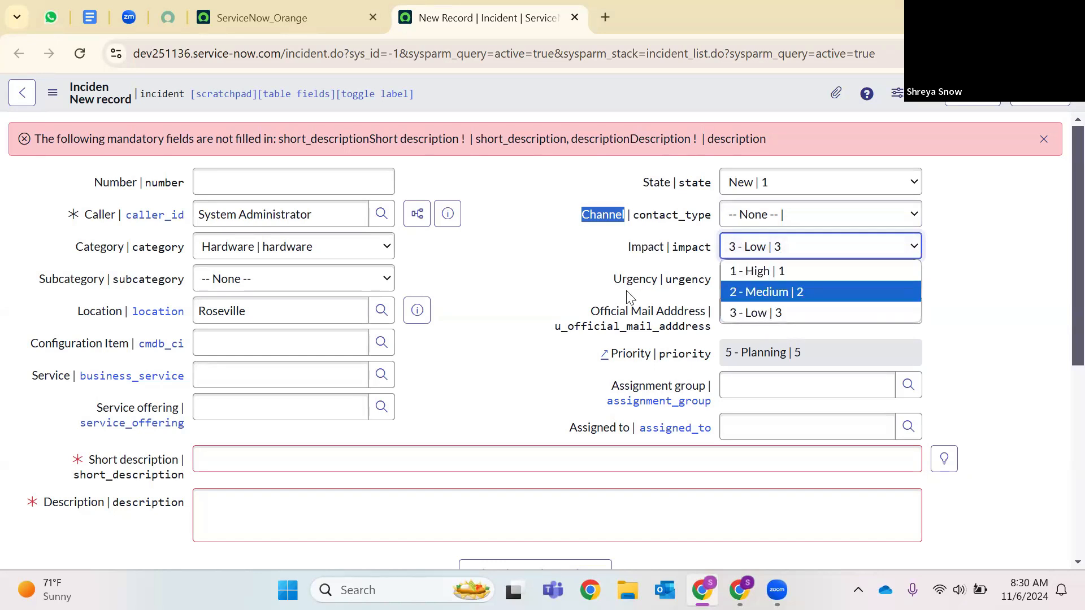
pyautogui.click(631, 293)
pyautogui.click(756, 277)
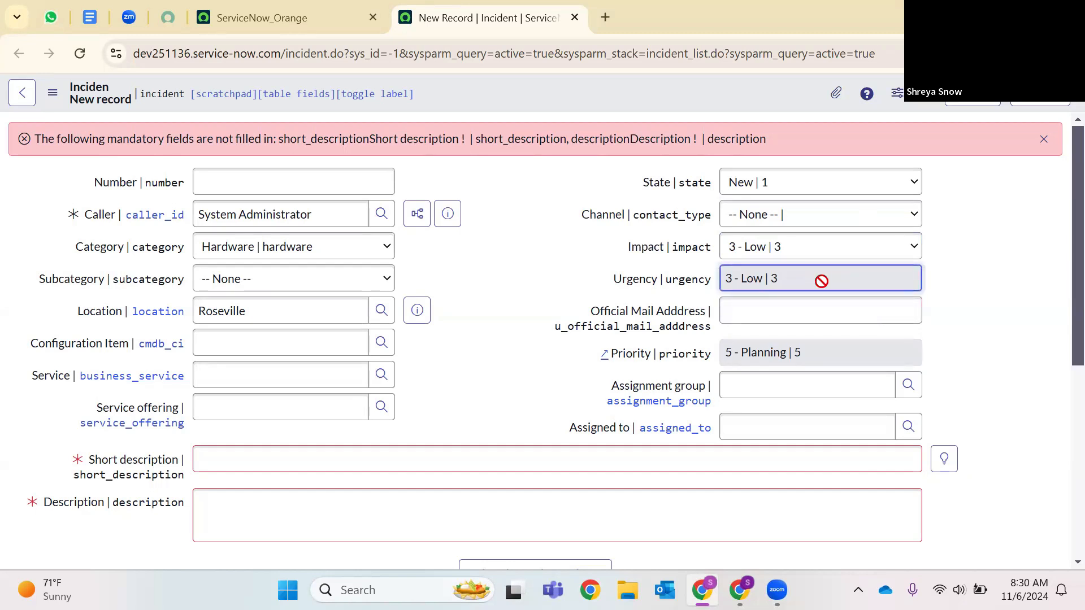
pyautogui.click(826, 251)
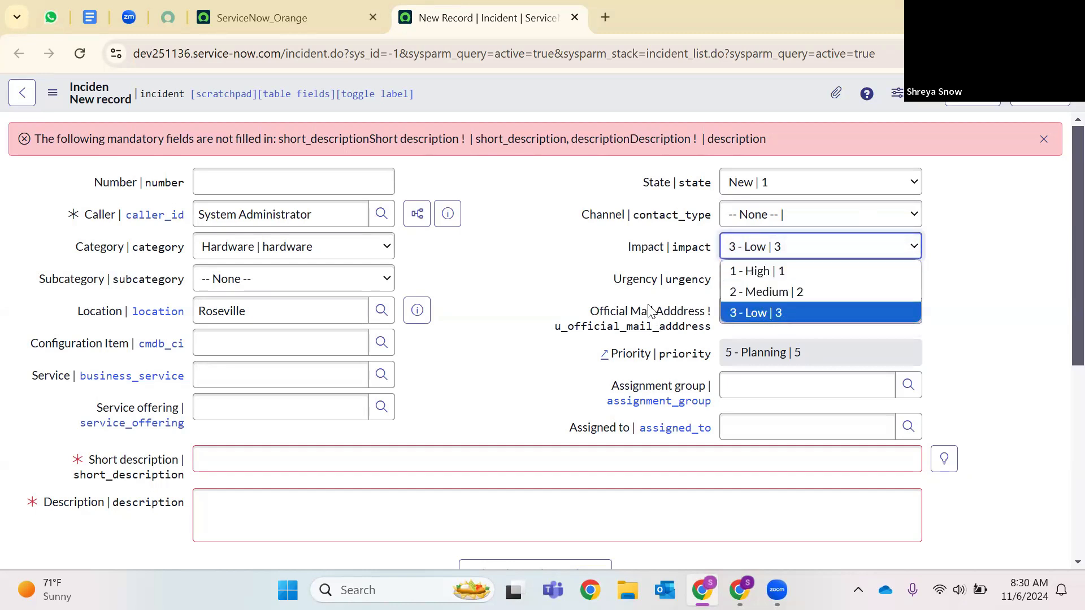
pyautogui.click(741, 308)
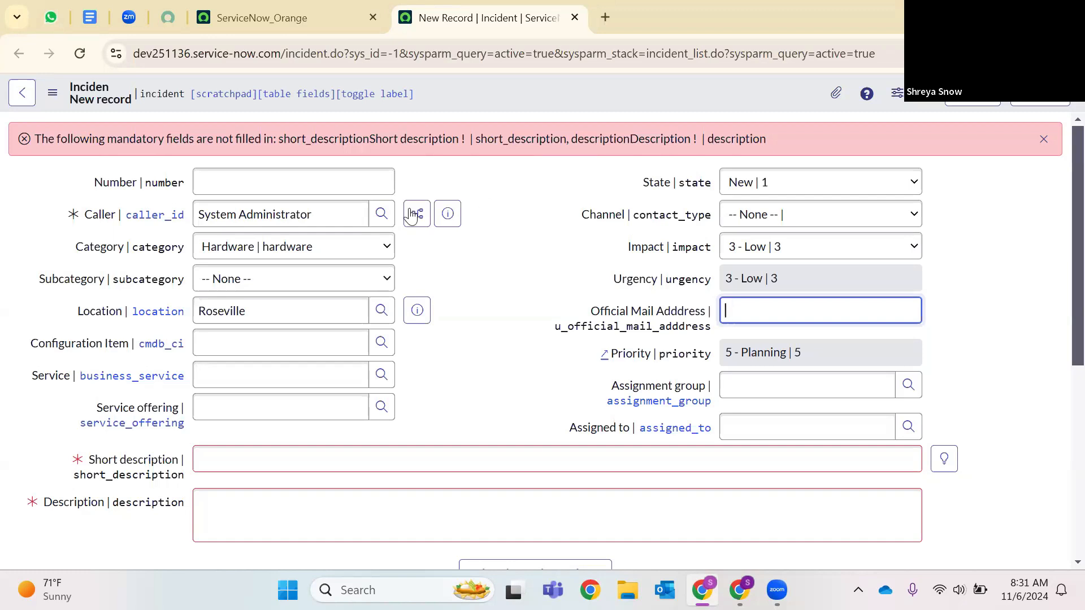
# Enter "test" as both the Short description and the Description, and save the incident.
pyautogui.click(388, 459)
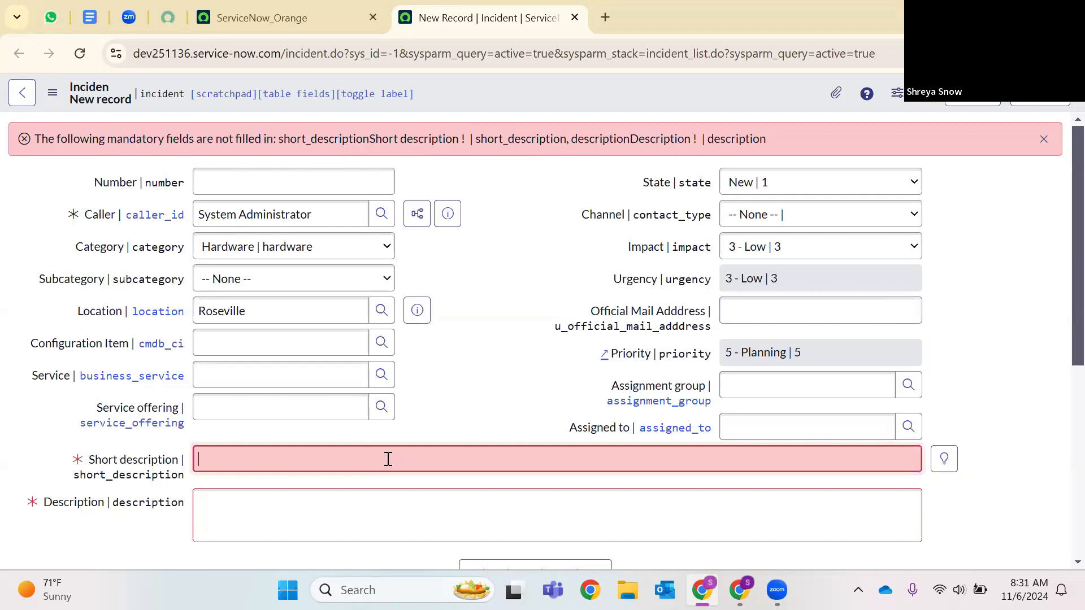
pyautogui.write('test')
pyautogui.click(373, 509)
pyautogui.write('test')
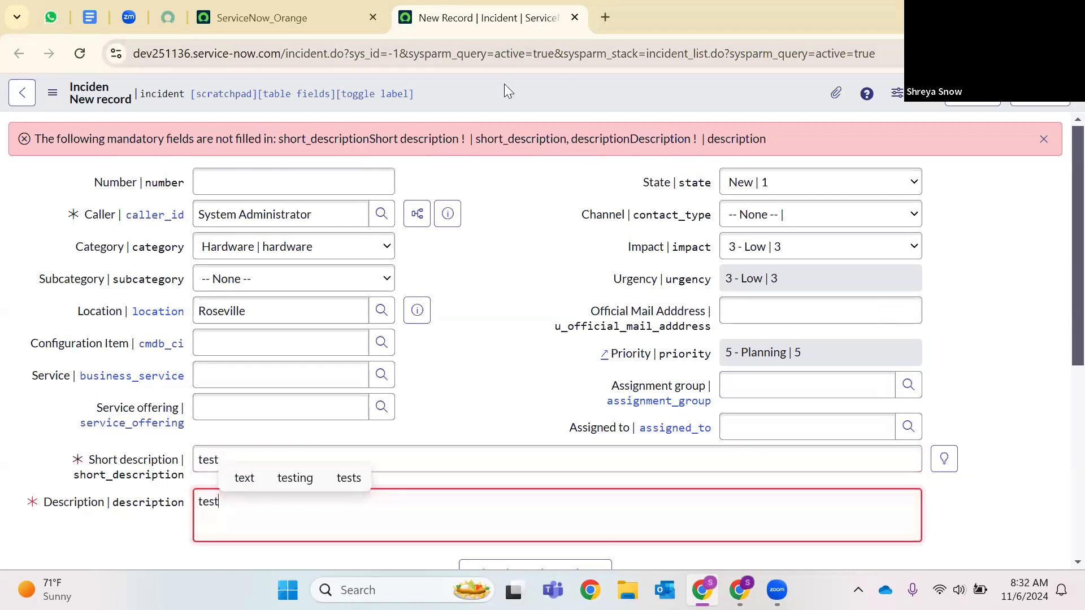
pyautogui.rightClick(504, 86)
pyautogui.click(568, 91)
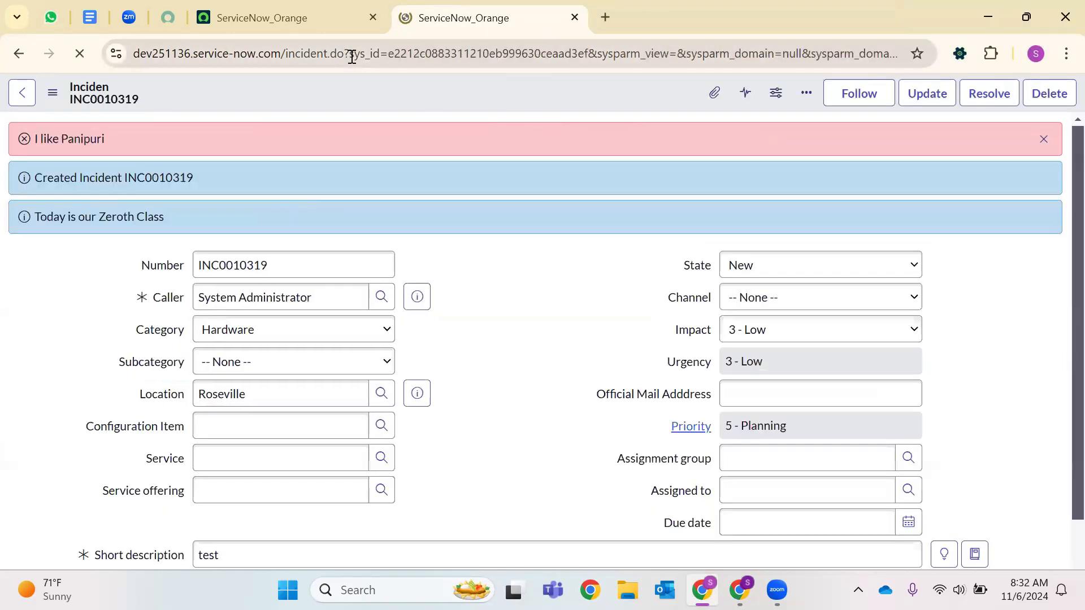
# Examine the record's sys_id in the address and the related lists below the saved incident.
pyautogui.moveTo(349, 53); pyautogui.dragTo(597, 59)
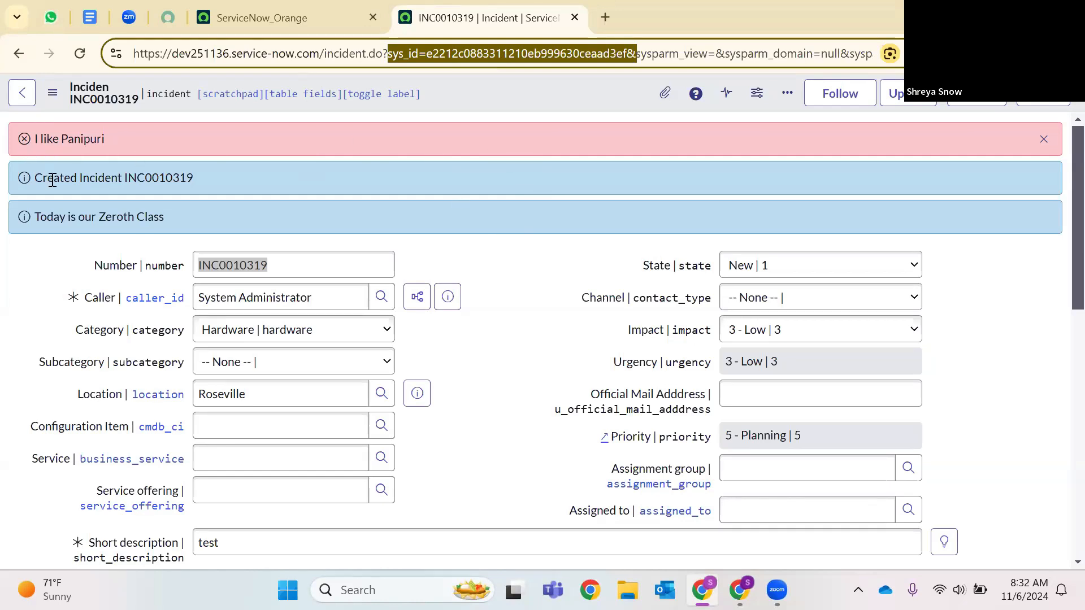
pyautogui.scroll(-10, 223, 238)
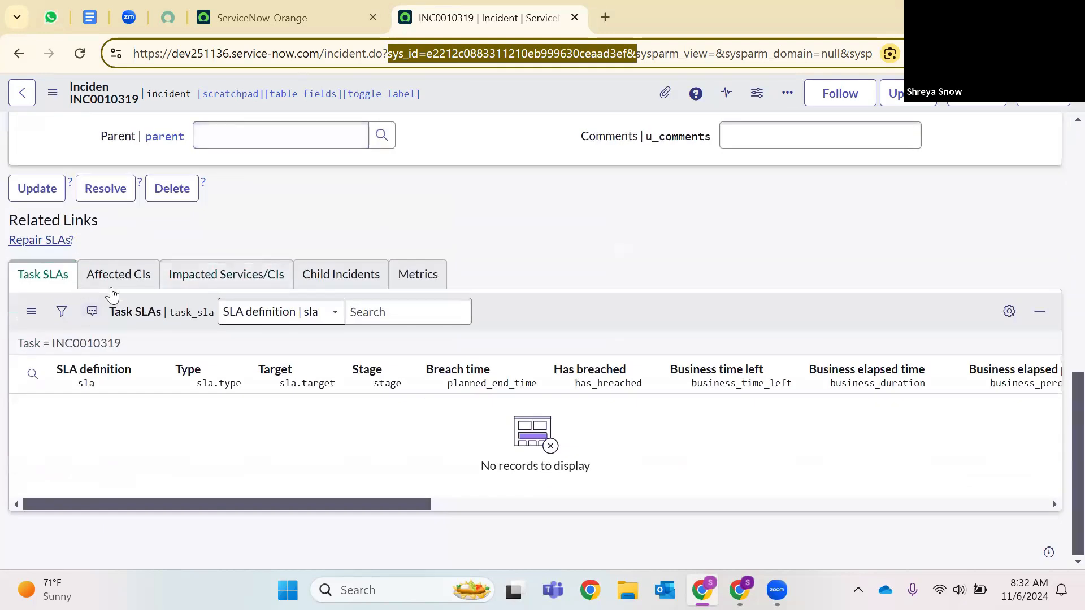
pyautogui.scroll(10, 545, 256)
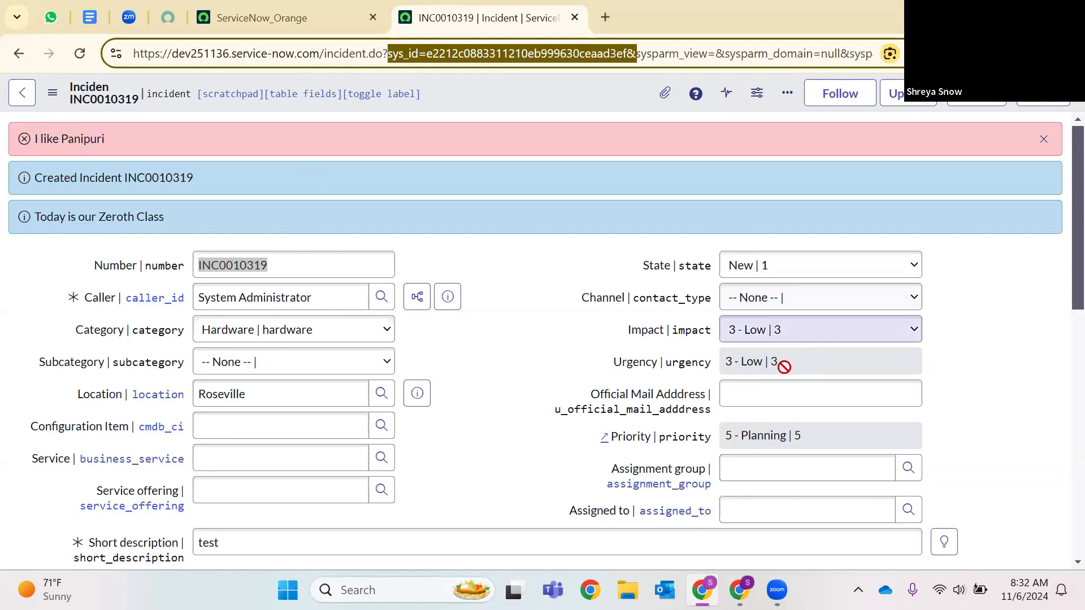
# Set the Impact to 1 - High and try to save the incident.
pyautogui.click(777, 339)
pyautogui.click(777, 357)
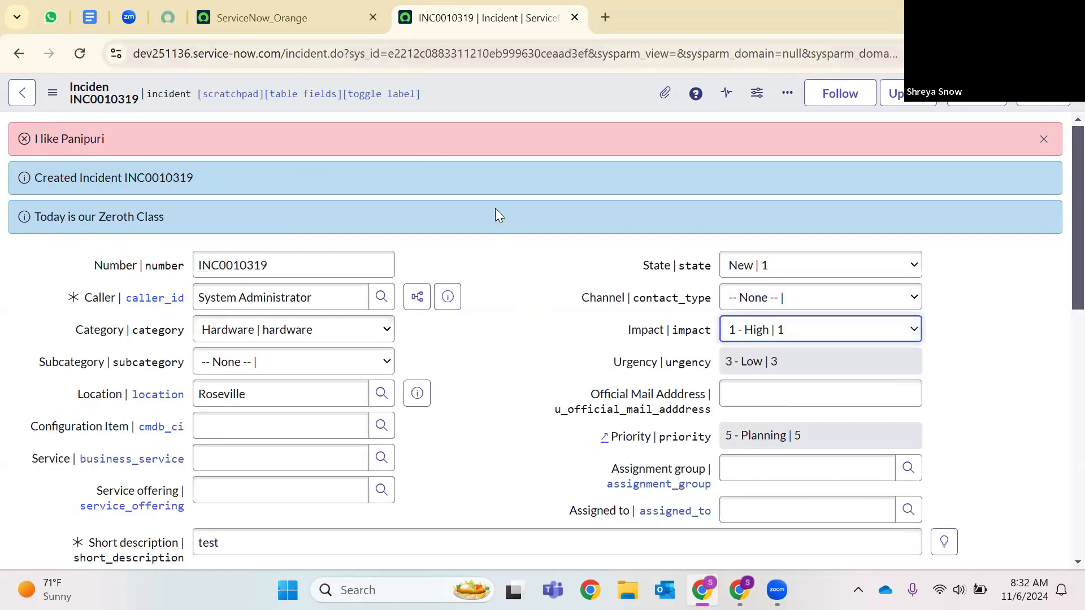
pyautogui.rightClick(468, 98)
pyautogui.click(497, 104)
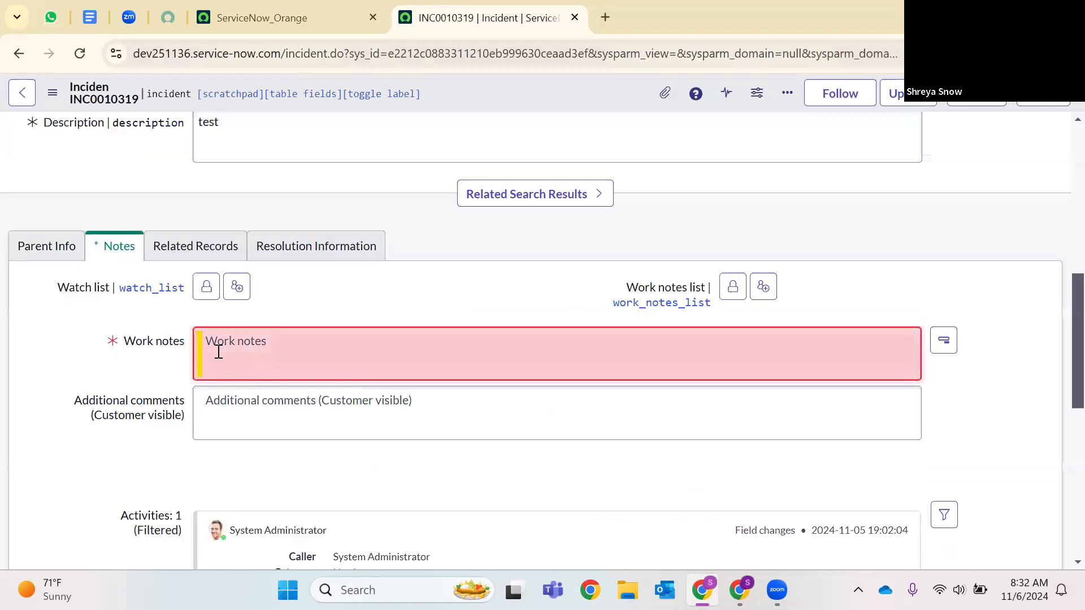
# Enter "Test" in the mandatory Work notes field and save the incident.
pyautogui.scroll(5, 833, 237)
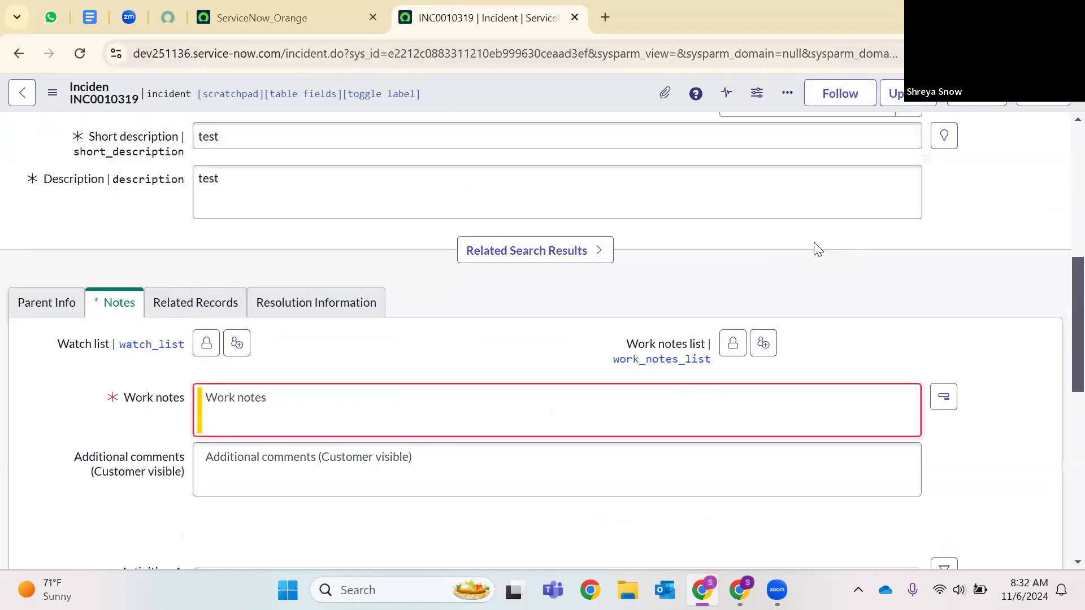
pyautogui.scroll(-1, 770, 300)
pyautogui.scroll(-4, 715, 320)
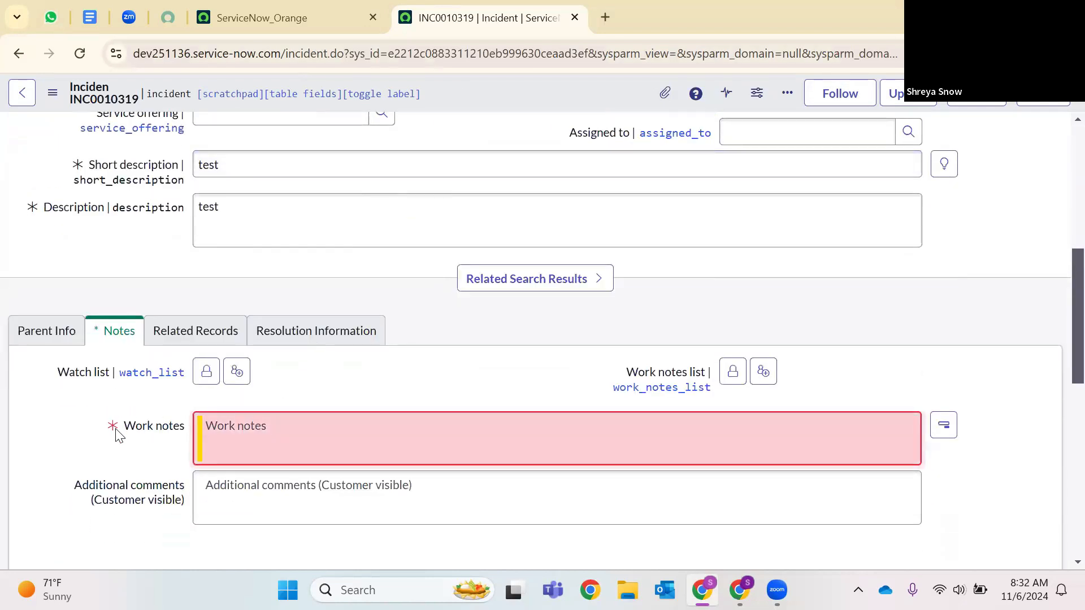
pyautogui.moveTo(123, 425); pyautogui.dragTo(294, 438)
pyautogui.click(296, 439)
pyautogui.write('Test')
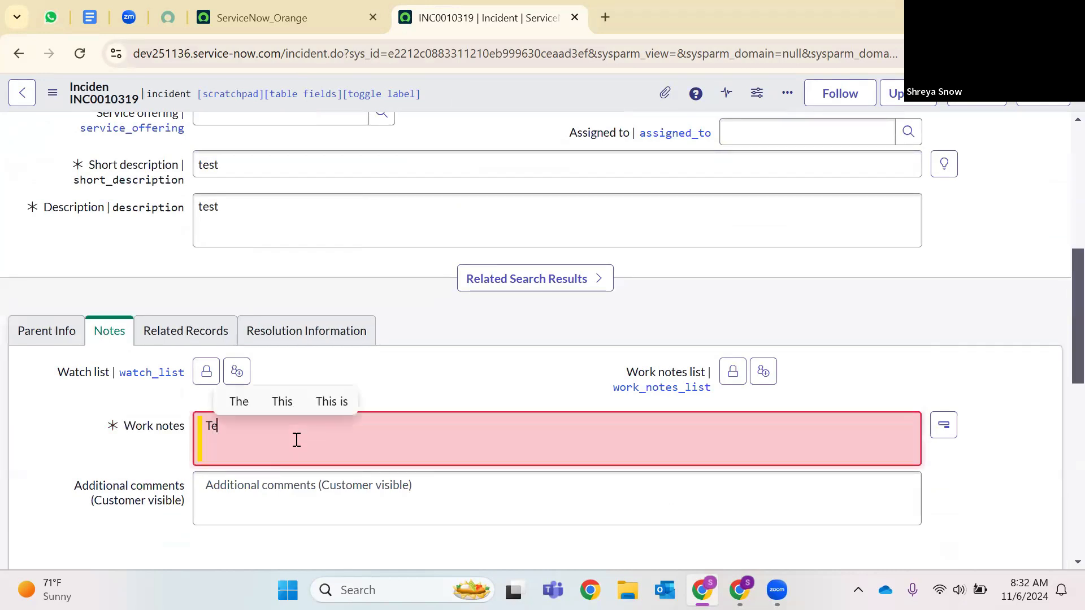
pyautogui.rightClick(512, 92)
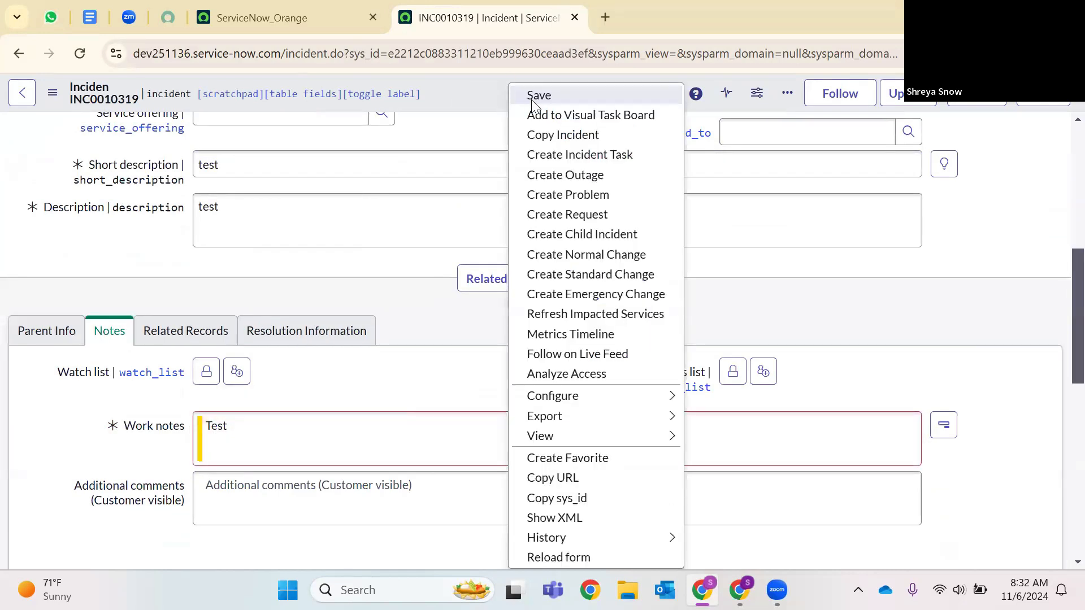
pyautogui.click(531, 97)
# Examine the Task SLAs, Child Incidents and Metrics related lists of the incident.
pyautogui.scroll(-5, 491, 266)
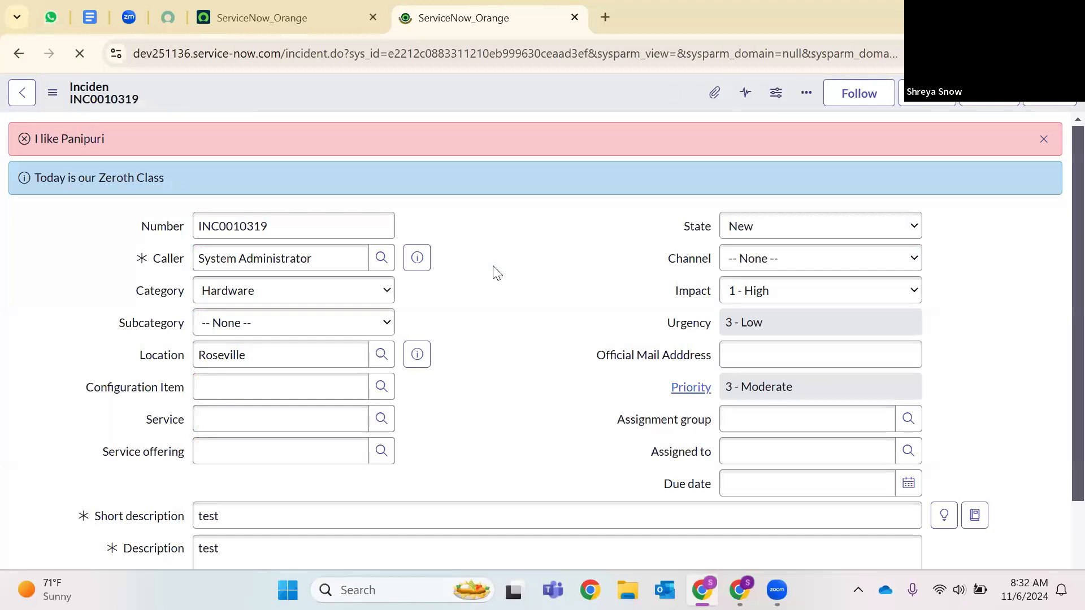
pyautogui.scroll(-10, 160, 414)
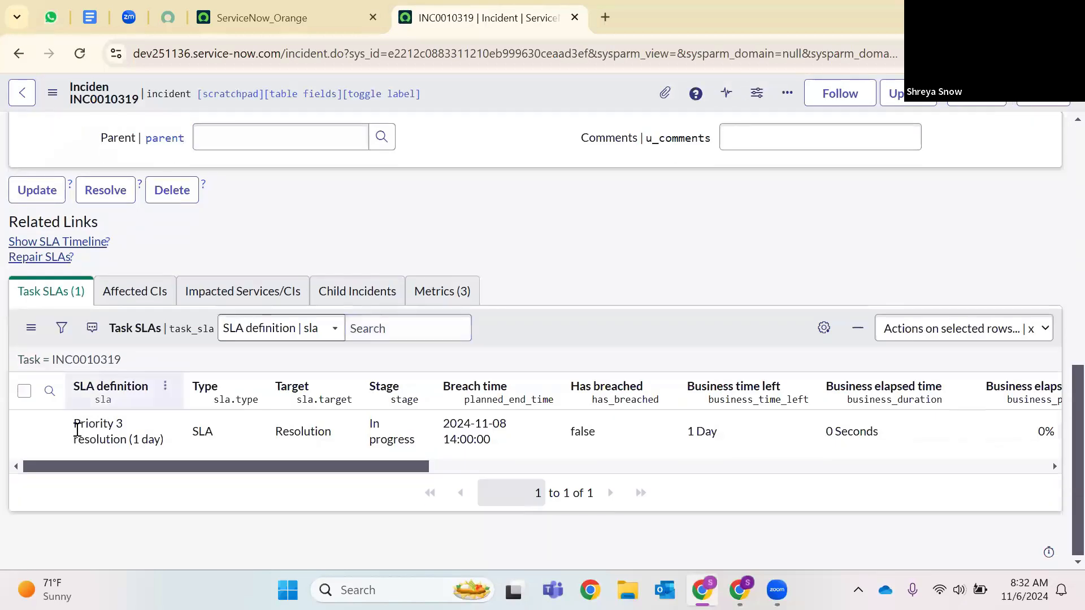
pyautogui.moveTo(73, 425); pyautogui.dragTo(164, 442)
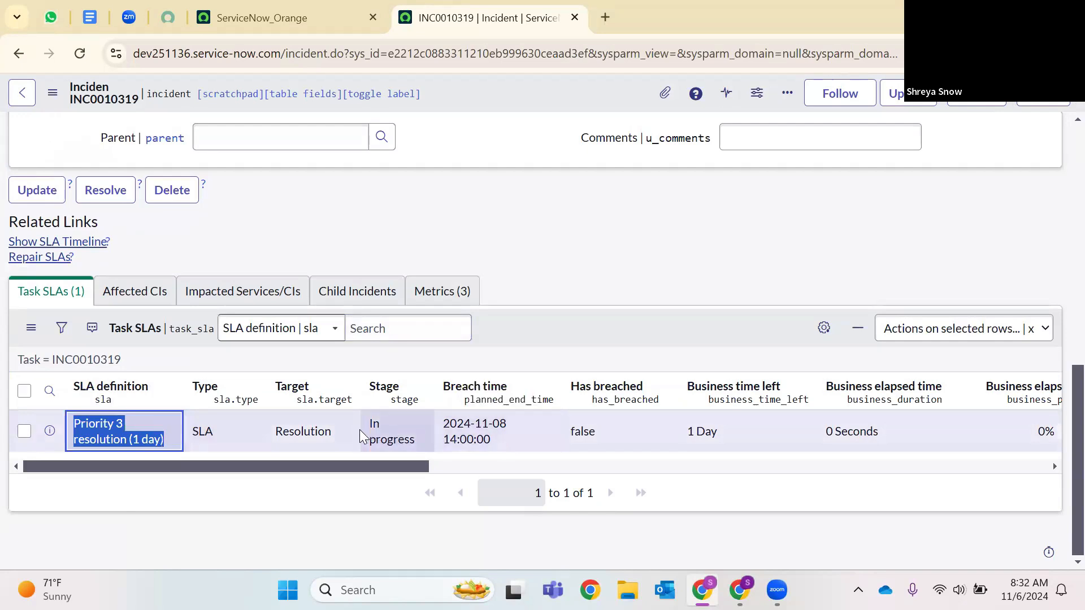
pyautogui.moveTo(339, 434); pyautogui.dragTo(184, 432)
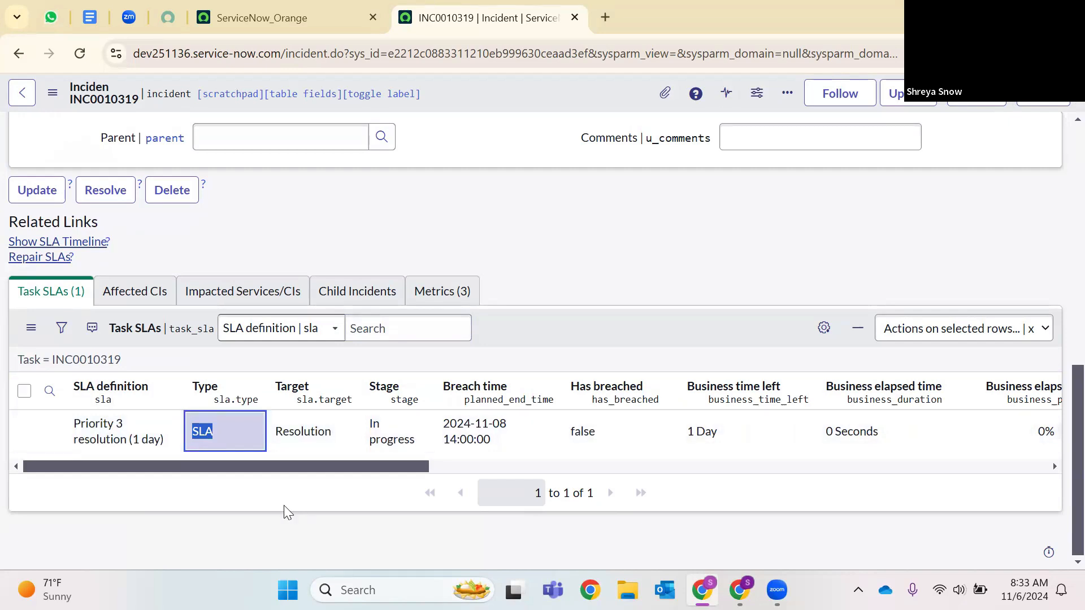
pyautogui.click(598, 434)
pyautogui.doubleClick(598, 434)
pyautogui.moveTo(392, 460); pyautogui.dragTo(283, 438)
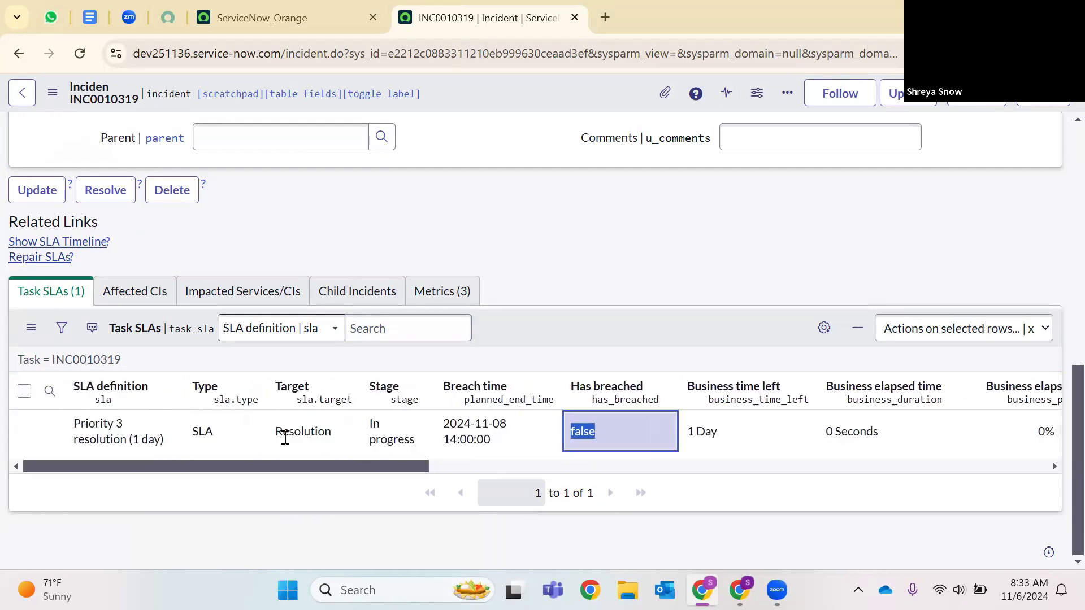
pyautogui.click(373, 290)
pyautogui.click(435, 293)
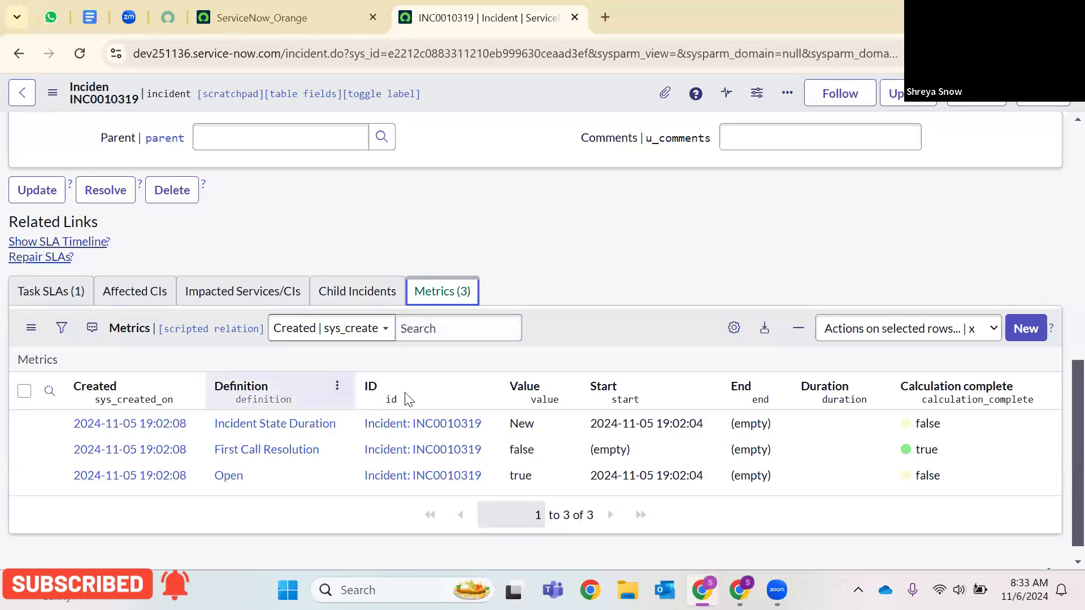
# Open the Assignment group suggestions and close them without choosing a group.
pyautogui.scroll(10, 653, 305)
pyautogui.click(750, 430)
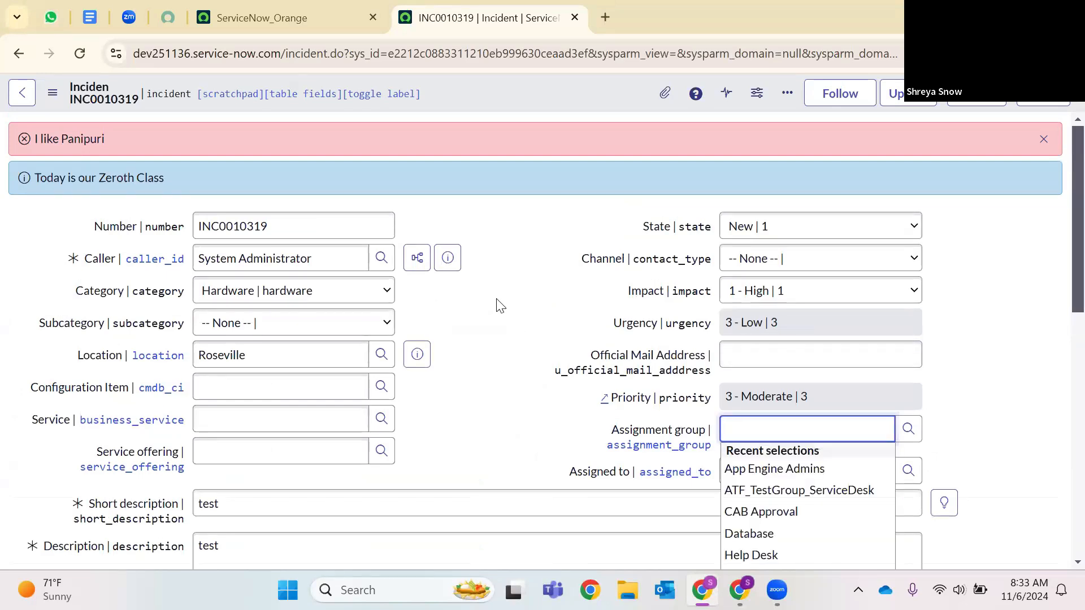
pyautogui.scroll(-15, 574, 308)
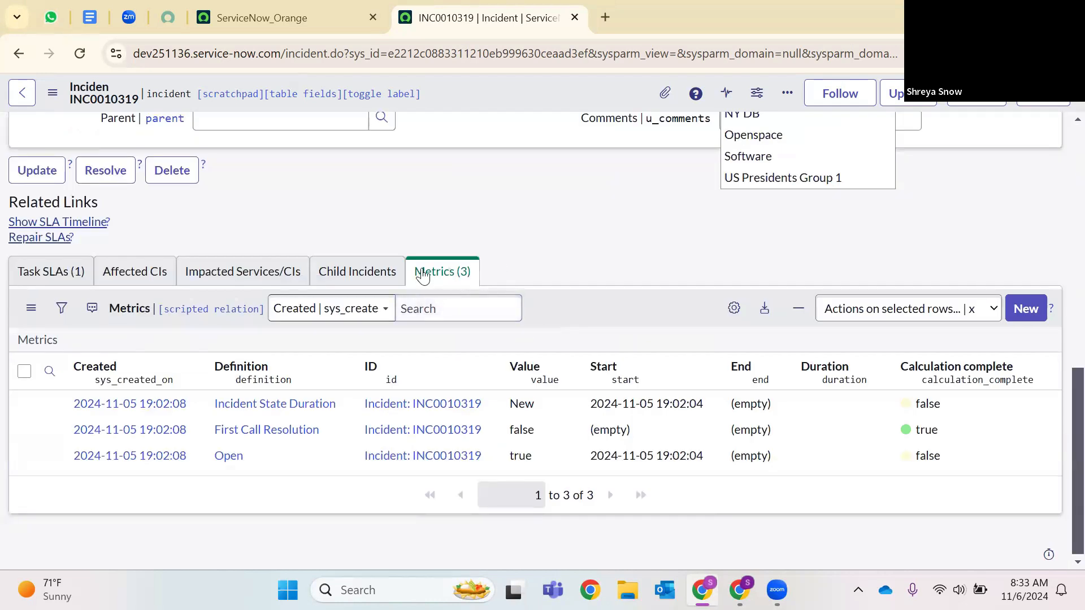
pyautogui.scroll(15, 615, 228)
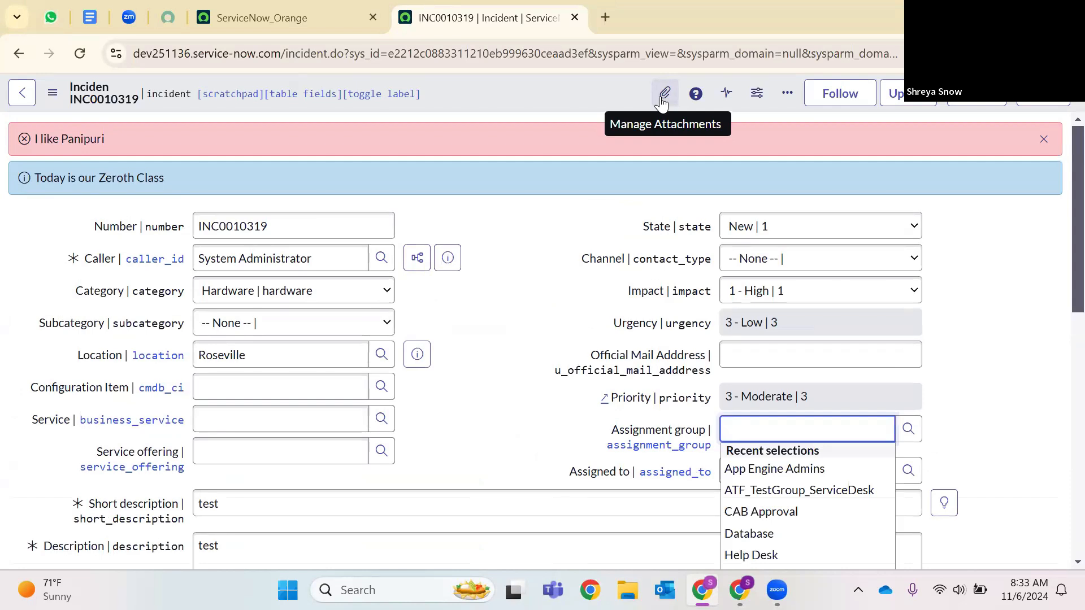
pyautogui.click(726, 93)
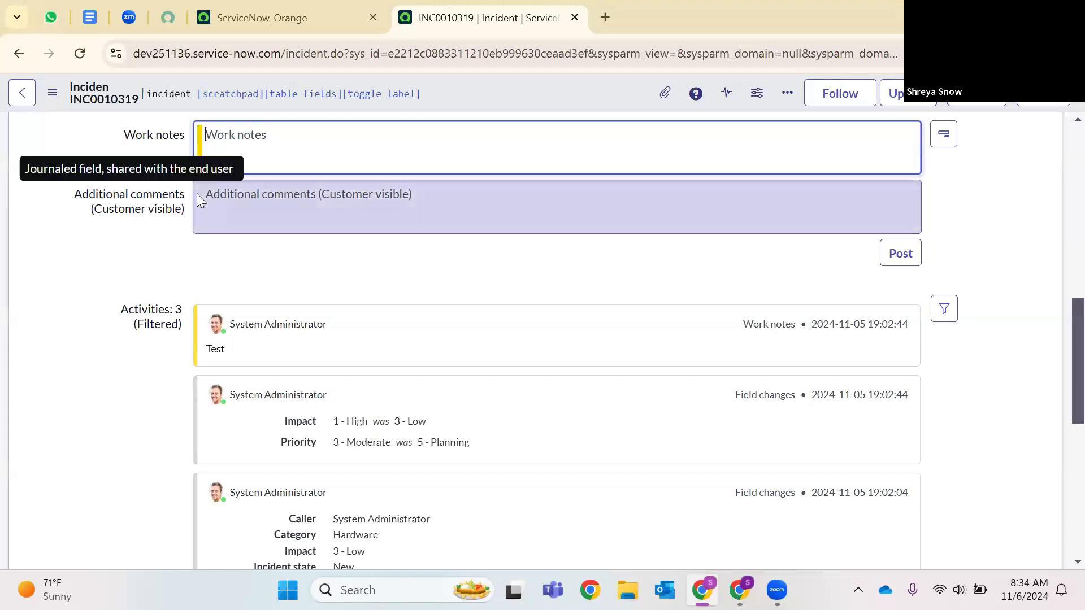
# Post a customer-visible comment mentioning System Administrator: "Hi Today is Sunday, let's plan for a call on monday.".
pyautogui.click(274, 213)
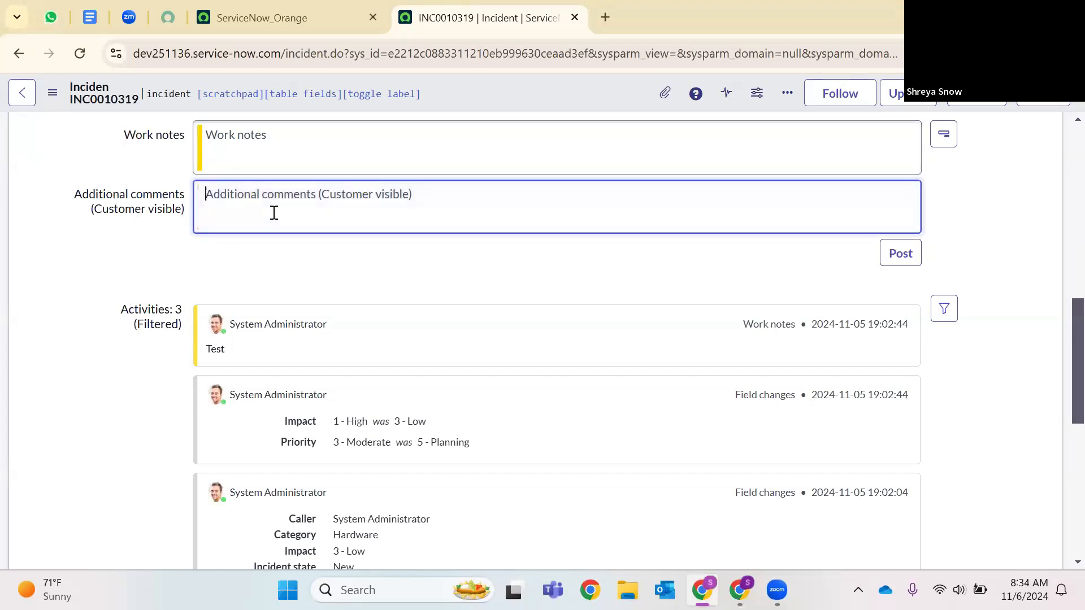
pyautogui.write('Hi @')
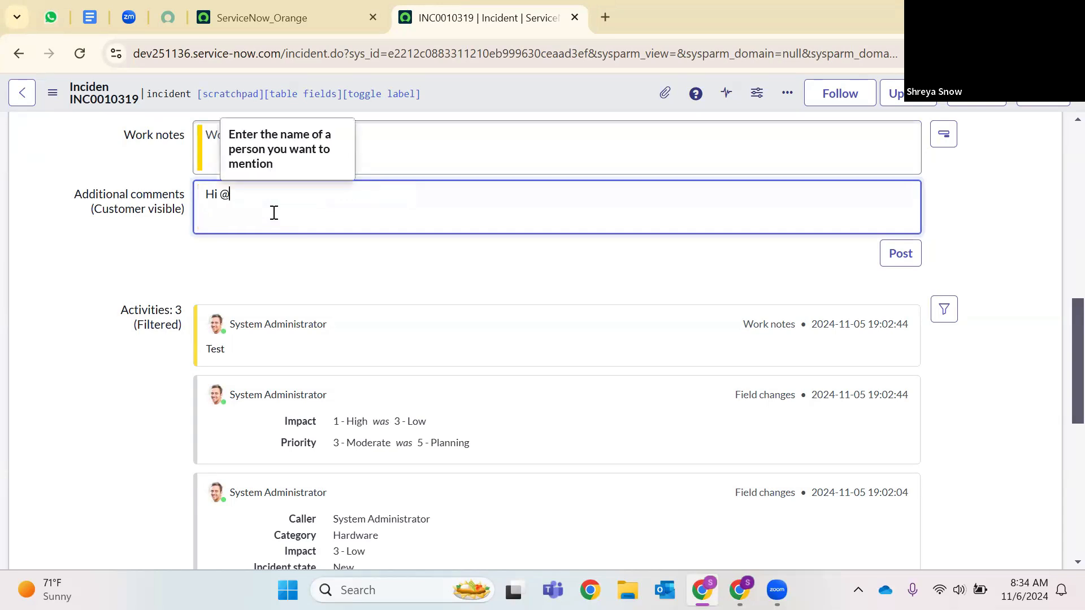
pyautogui.write('[S')
pyautogui.press('Return')
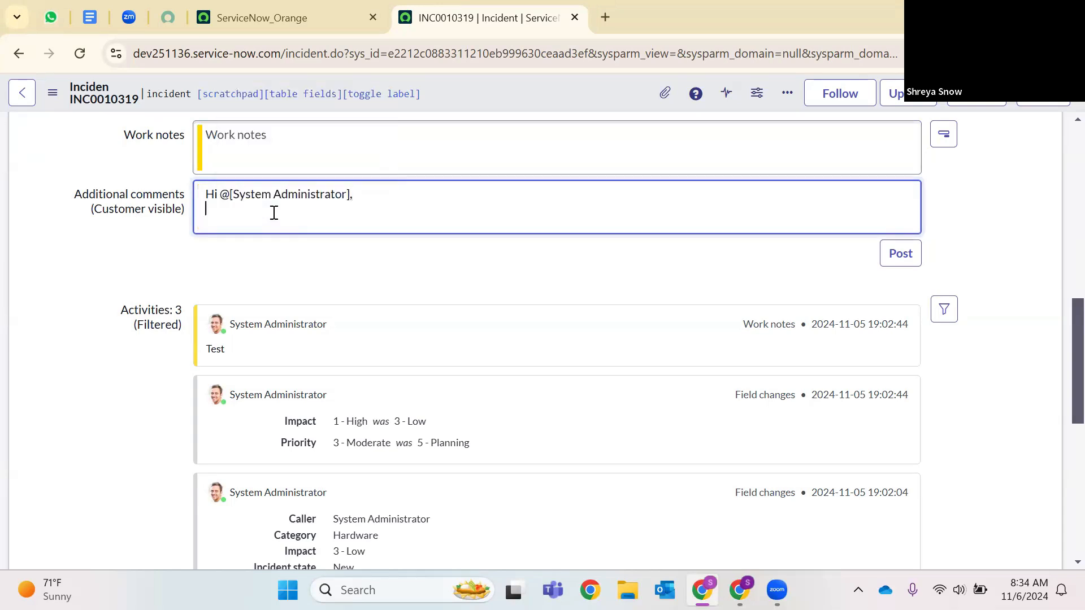
pyautogui.write(',')
pyautogui.press('Return')
pyautogui.write('Hi To')
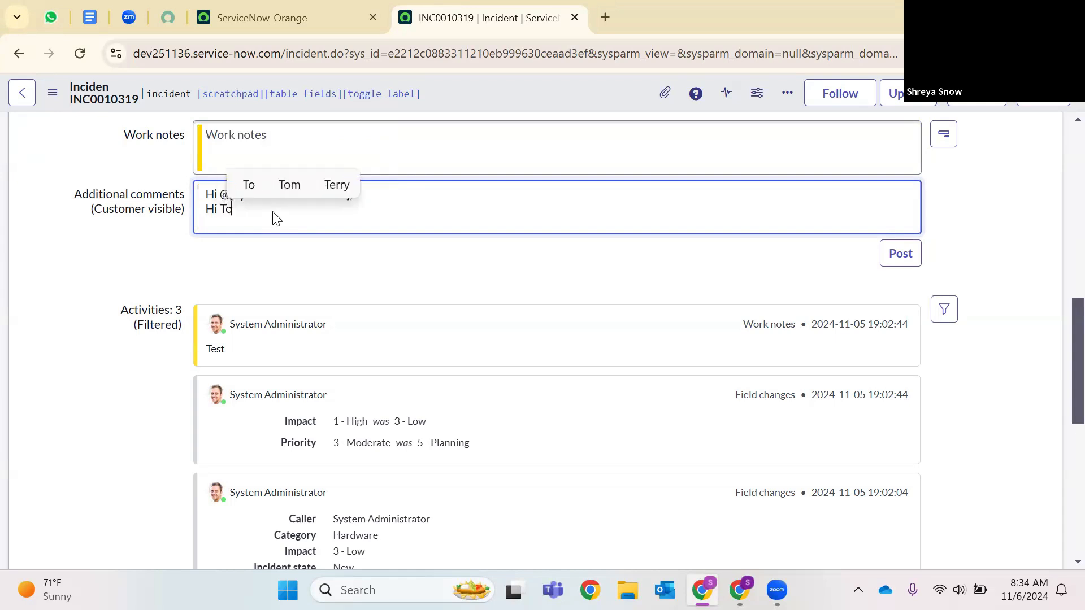
pyautogui.write('day is Sunday, K')
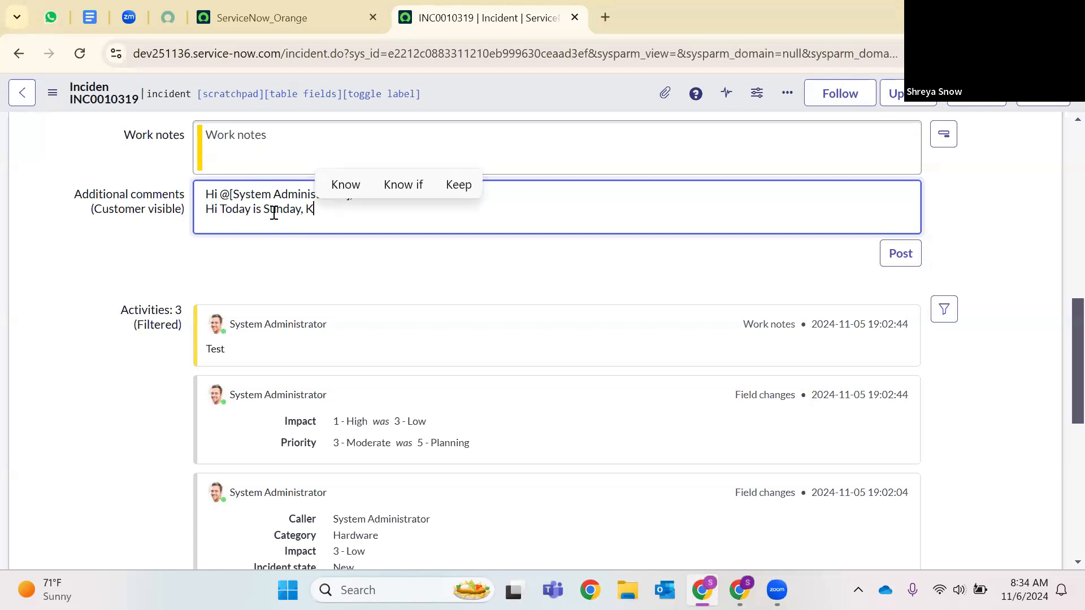
pyautogui.press('BackSpace')
pyautogui.write("let's p")
pyautogui.write('la')
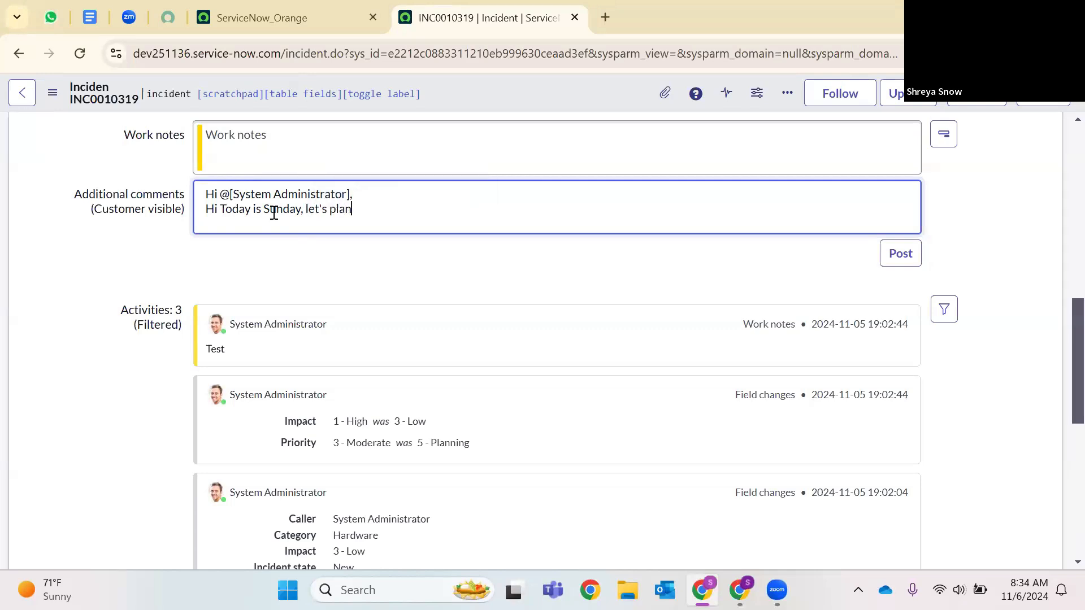
pyautogui.write('n for a cL')
pyautogui.write('all on m')
pyautogui.write('onday.')
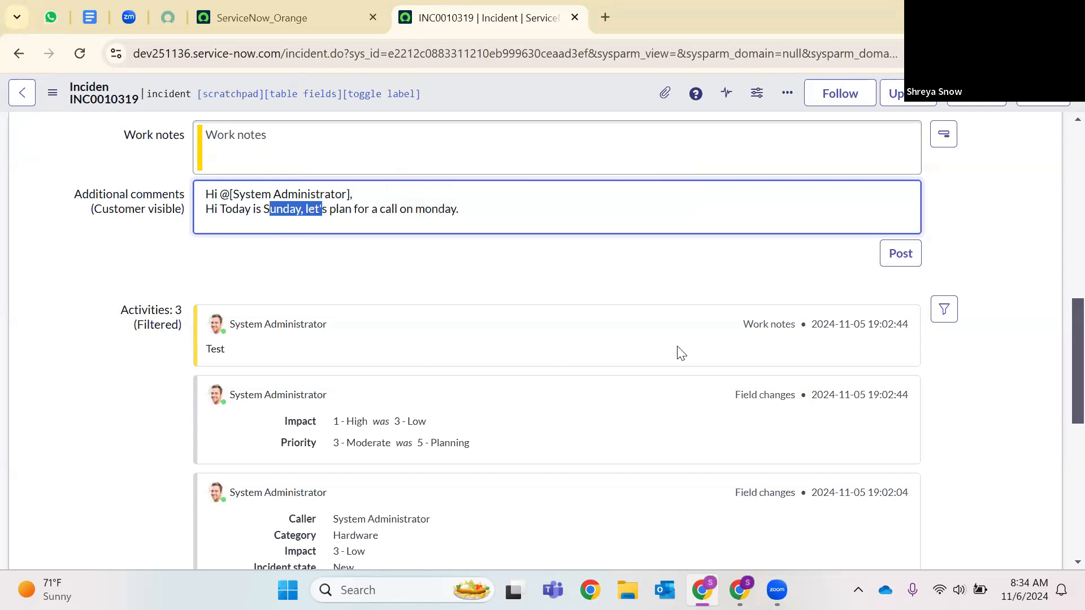
pyautogui.click(915, 257)
# Review the posted comment in the incident's activity stream.
pyautogui.scroll(-2, 326, 336)
pyautogui.scroll(2, 325, 337)
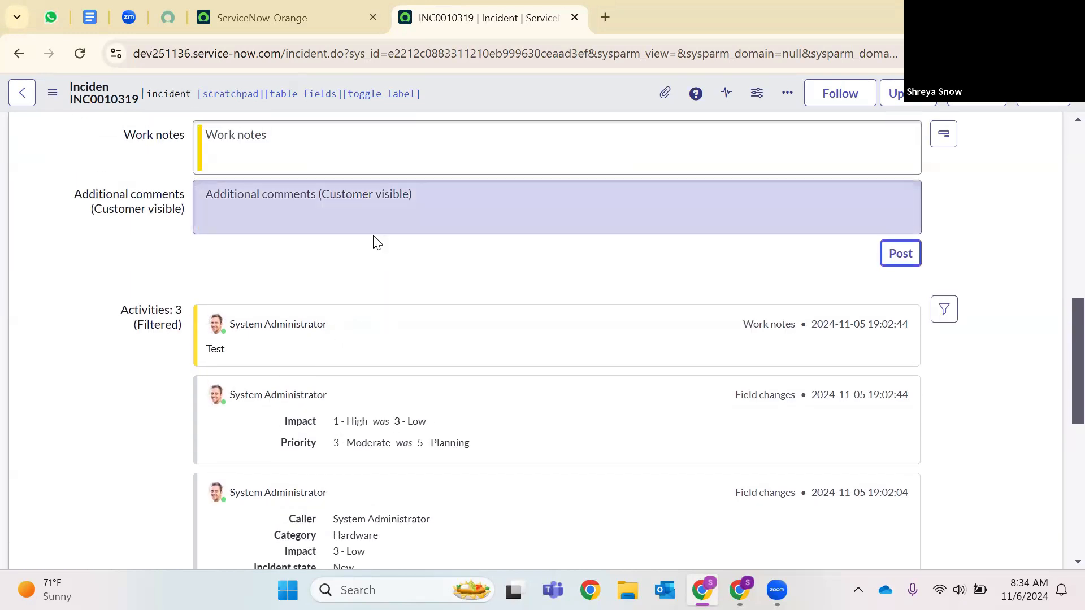
pyautogui.scroll(3, 526, 223)
pyautogui.scroll(-3, 516, 283)
pyautogui.moveTo(207, 343); pyautogui.dragTo(436, 361)
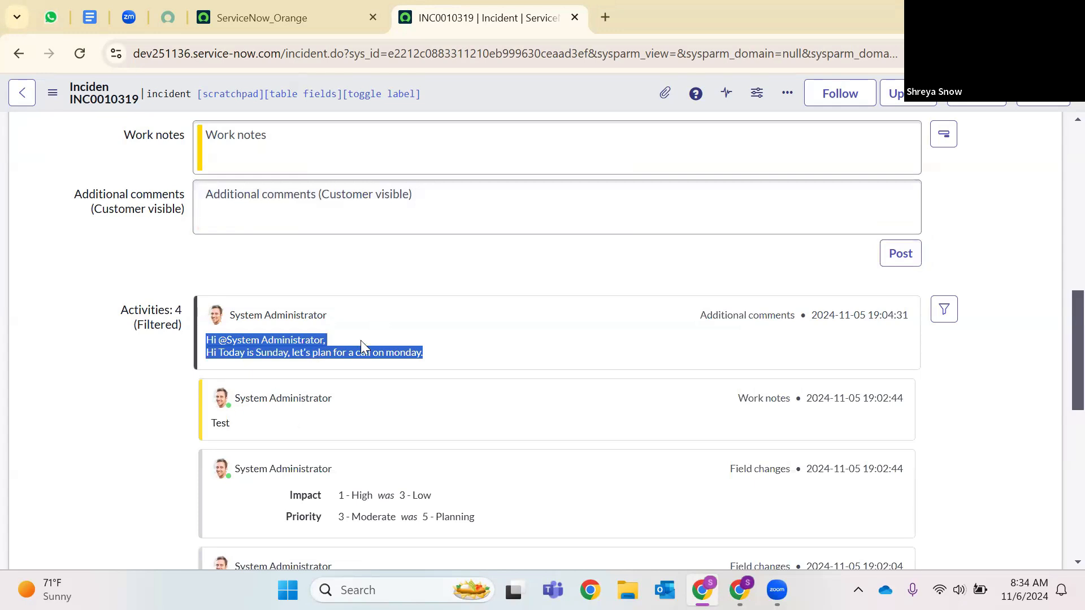
pyautogui.scroll(3, 477, 291)
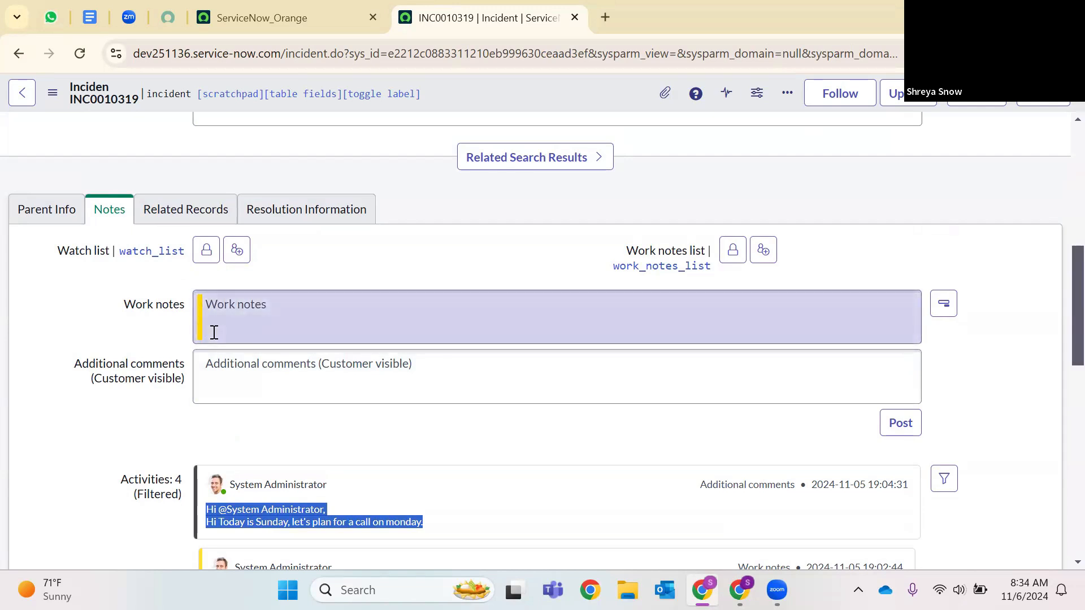
# Add a user from the user list and yourself to the incident's watch list.
pyautogui.click(206, 249)
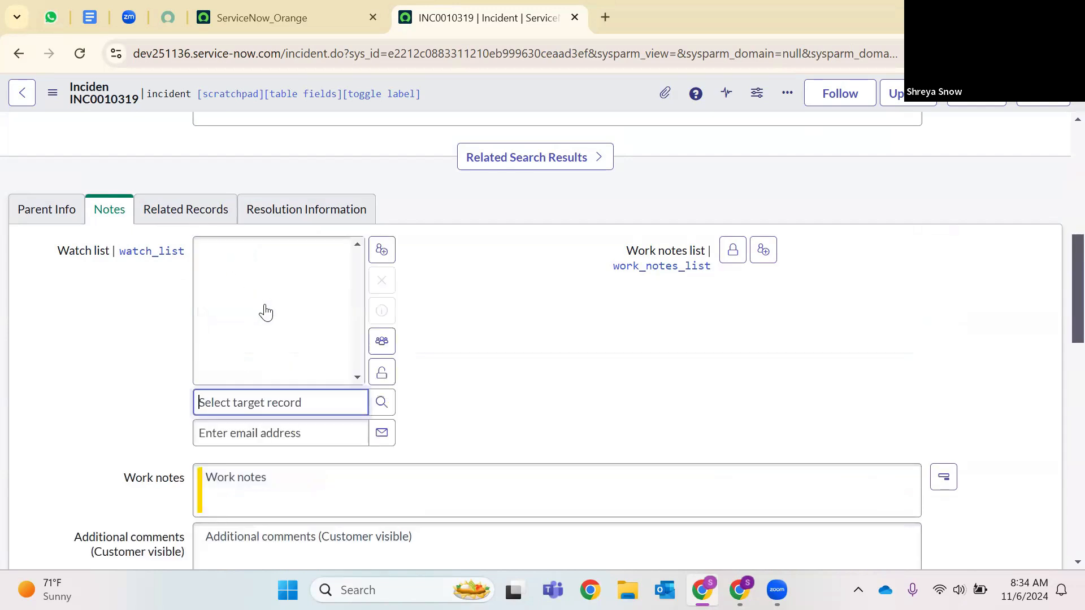
pyautogui.click(382, 403)
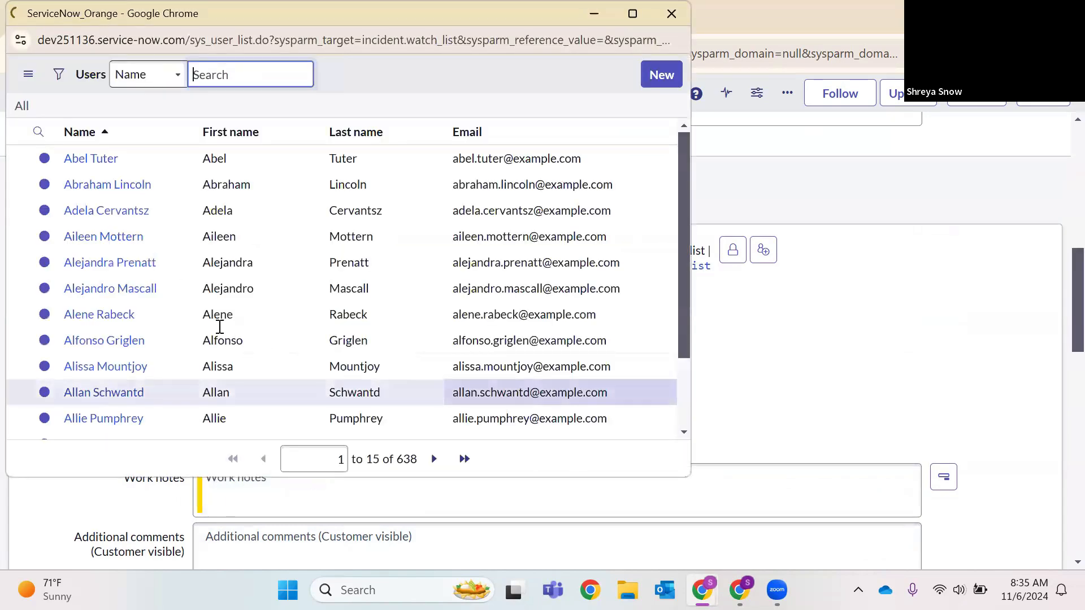
pyautogui.scroll(-3, 218, 322)
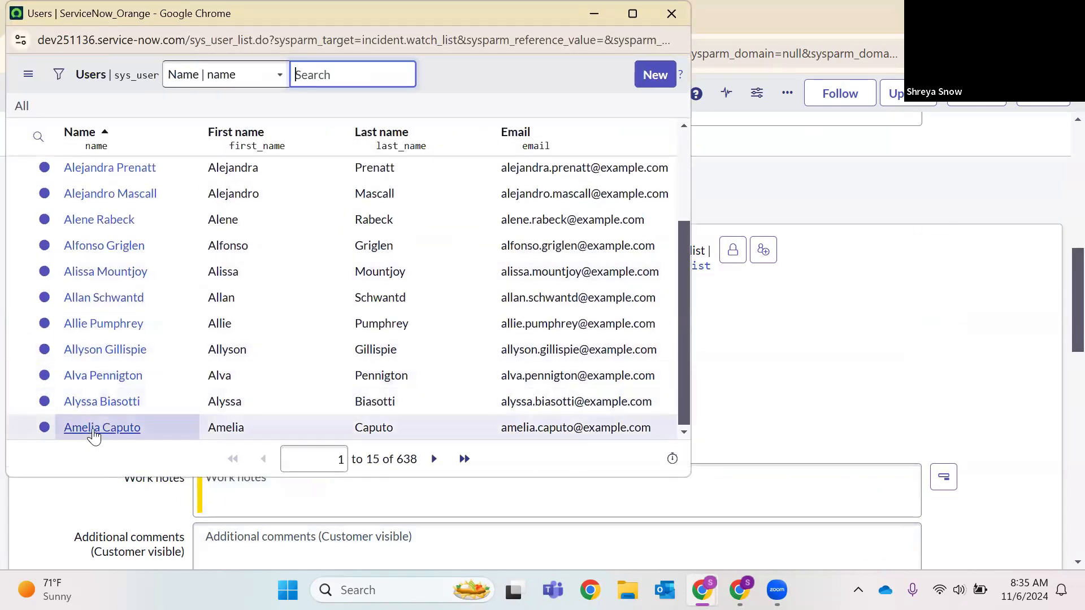
pyautogui.click(104, 245)
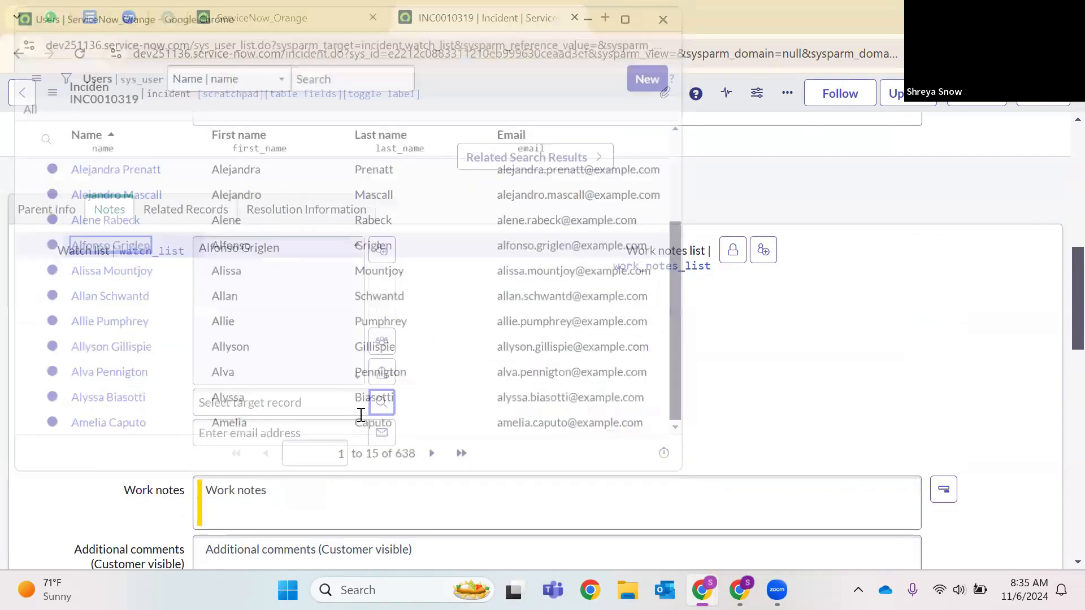
pyautogui.click(380, 379)
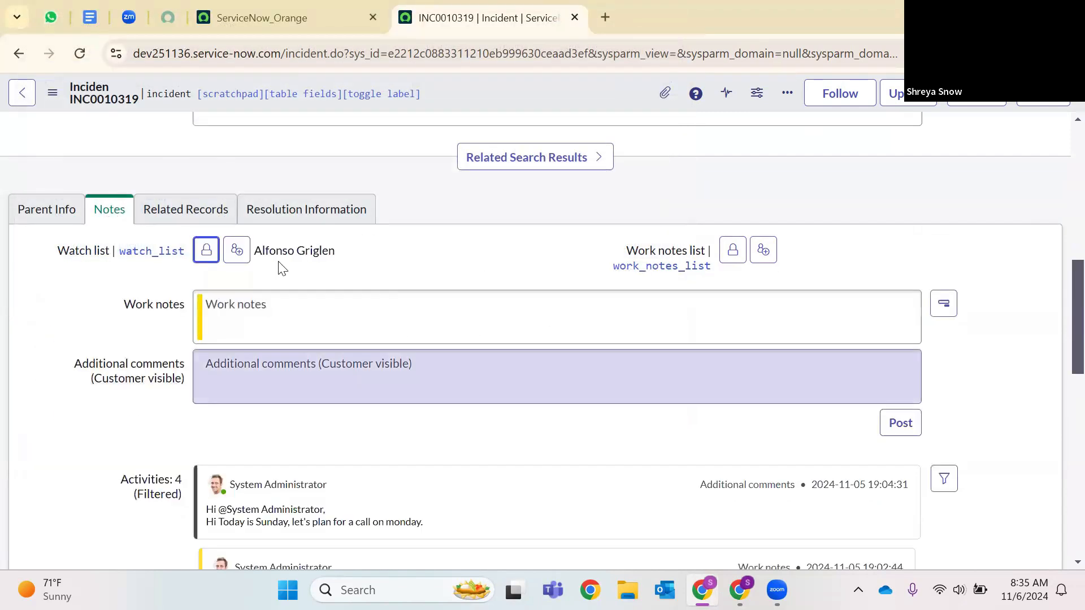
pyautogui.moveTo(359, 255); pyautogui.dragTo(262, 253)
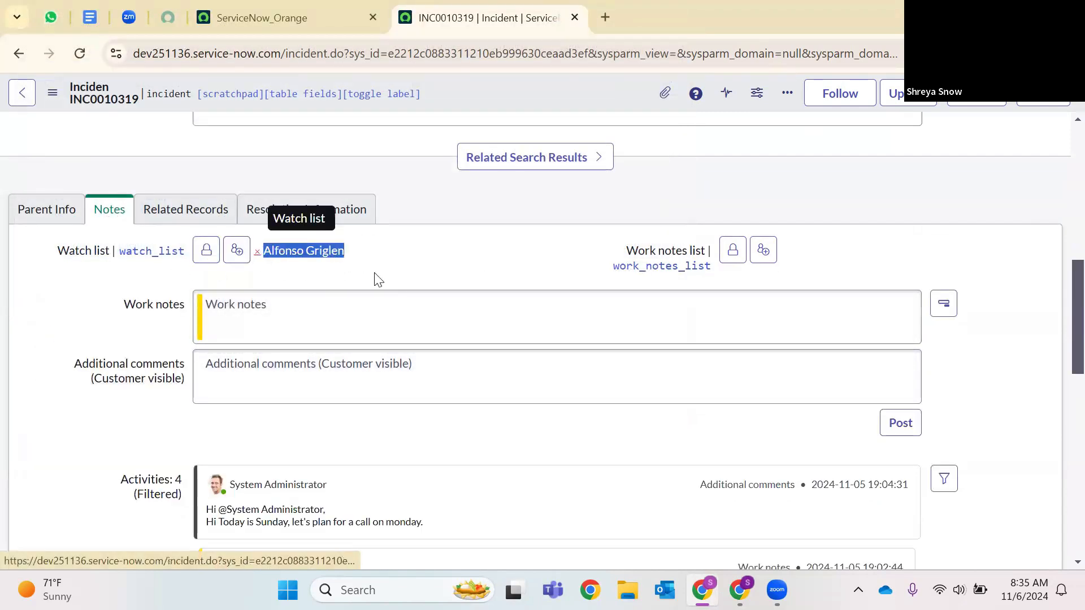
pyautogui.click(326, 258)
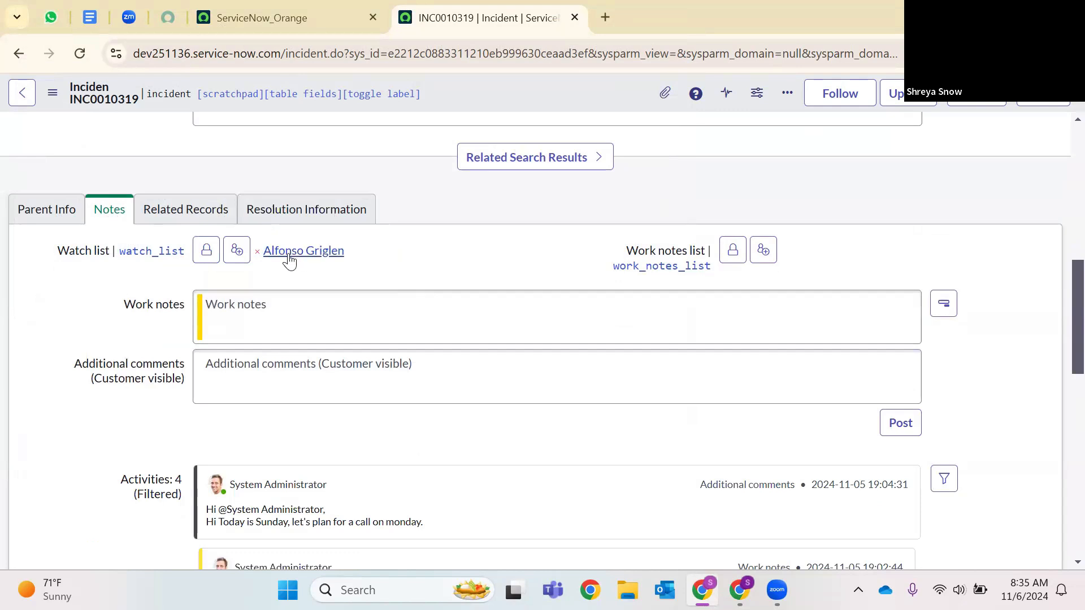
pyautogui.click(237, 251)
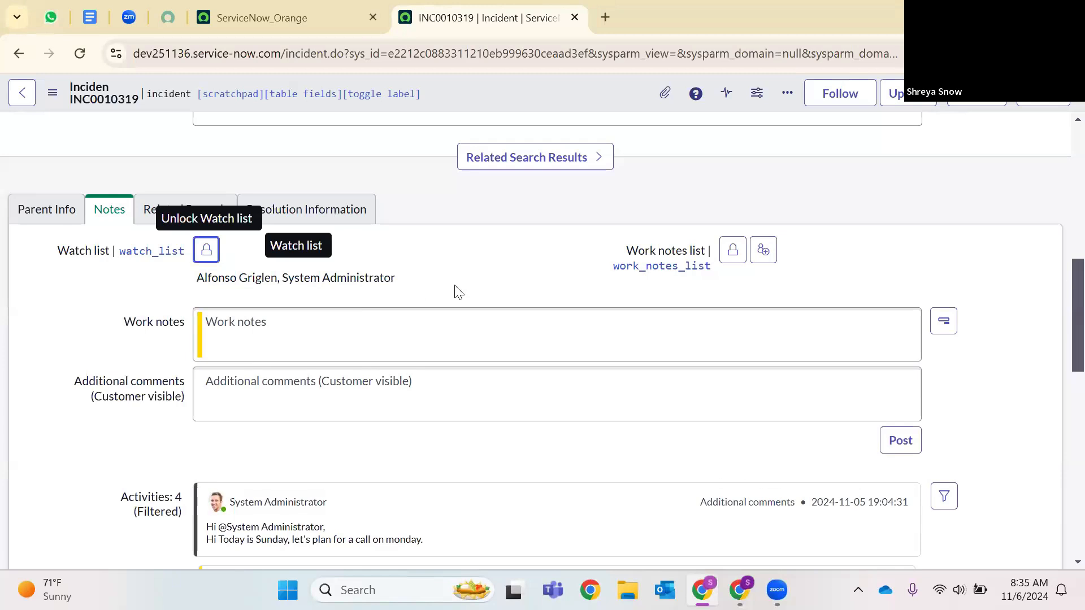
# Set the incident State to Resolved.
pyautogui.scroll(1, 359, 288)
pyautogui.scroll(5, 656, 286)
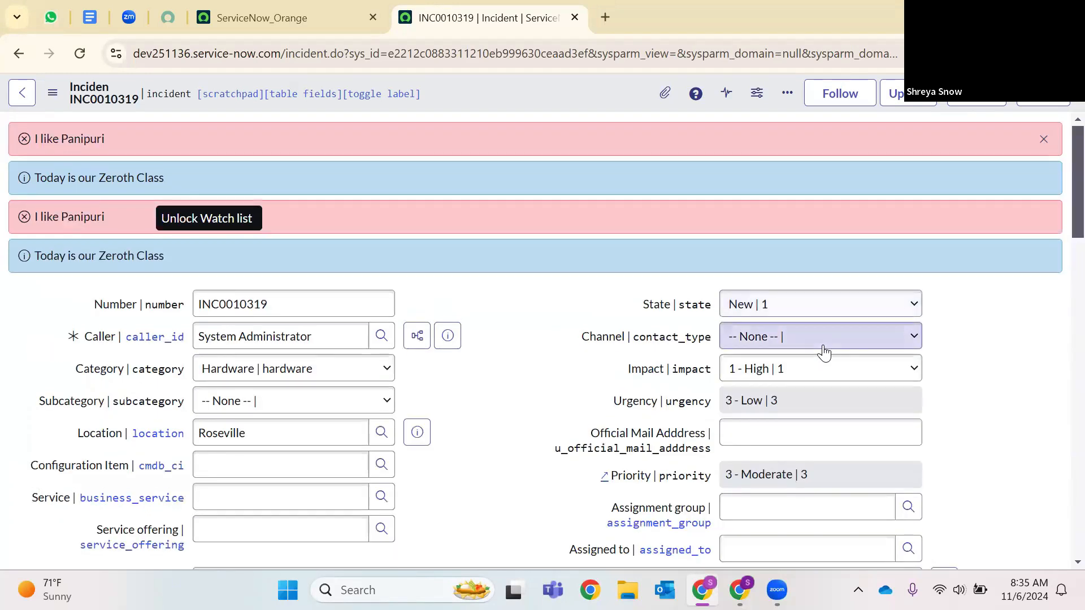
pyautogui.click(800, 312)
pyautogui.click(762, 389)
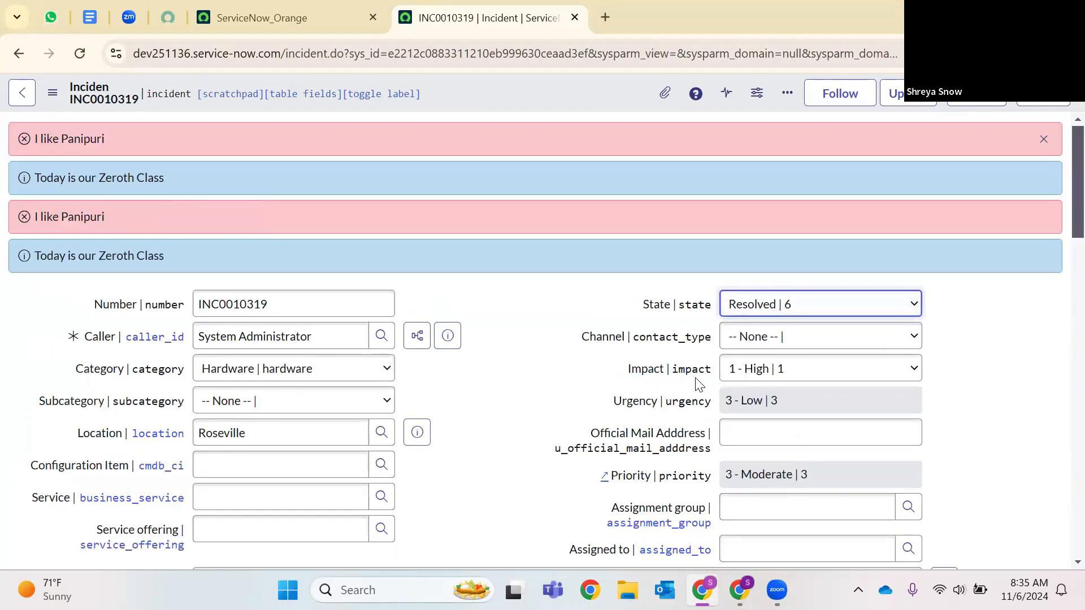
# Open the Resolution Information section and try to save the incident.
pyautogui.scroll(-5, 676, 381)
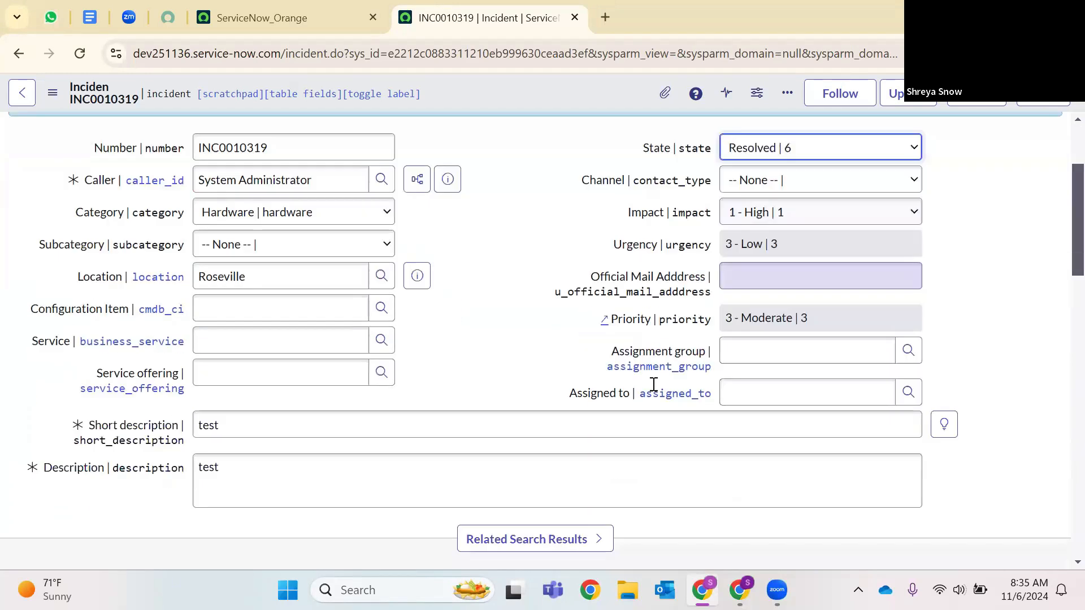
pyautogui.scroll(2, 647, 382)
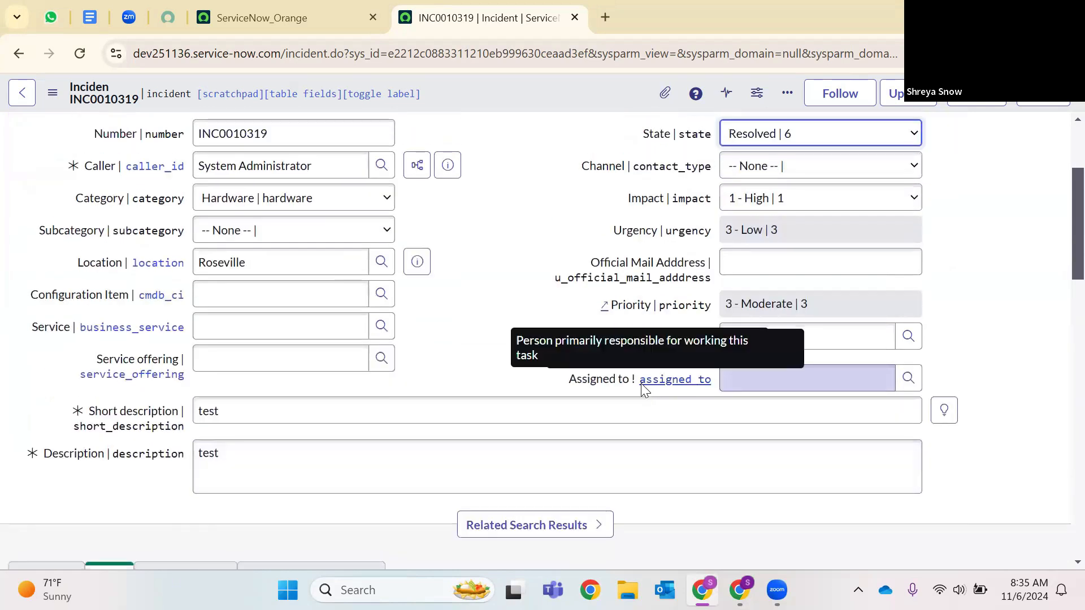
pyautogui.scroll(-4, 644, 390)
pyautogui.click(308, 326)
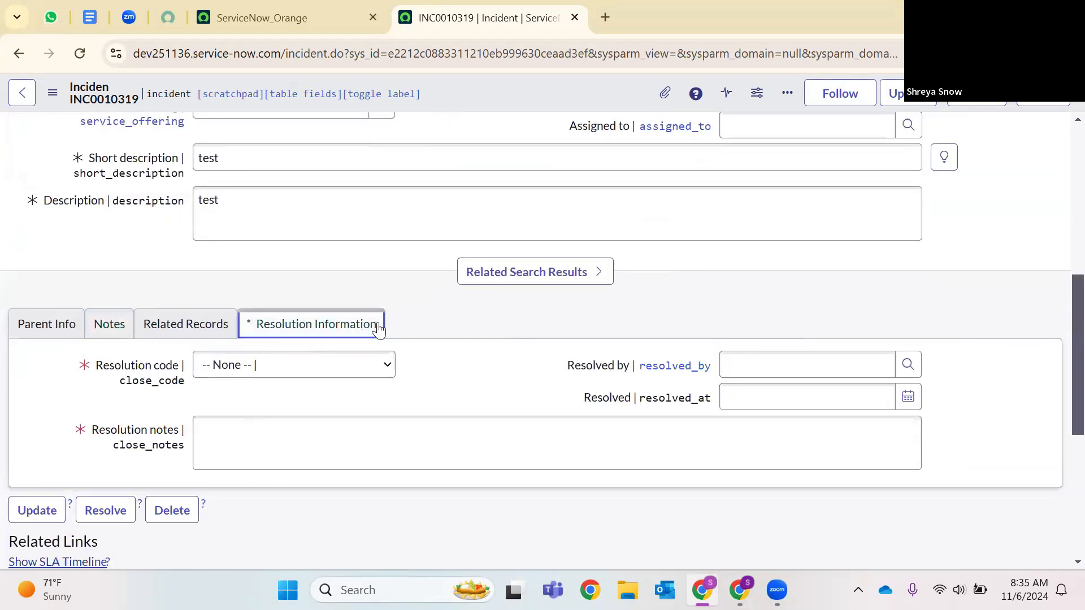
pyautogui.click(331, 366)
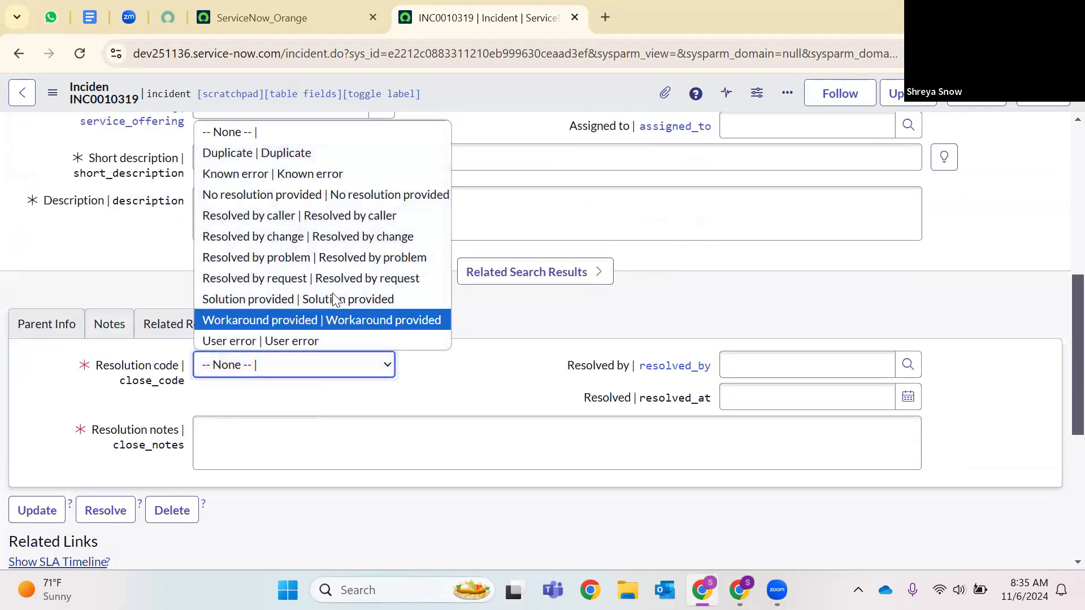
pyautogui.click(275, 433)
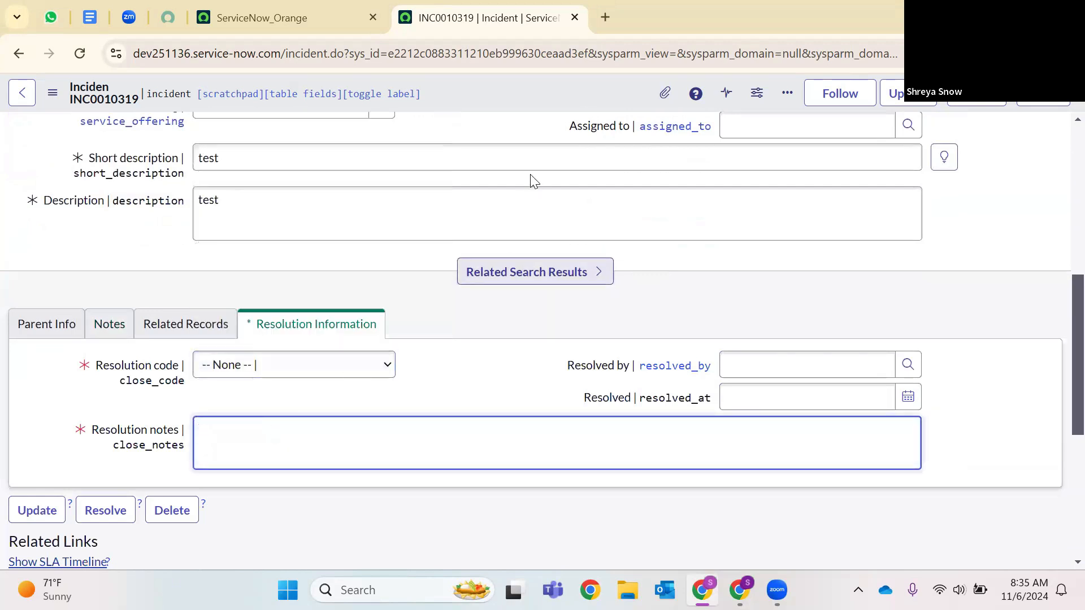
pyautogui.rightClick(539, 99)
pyautogui.click(564, 117)
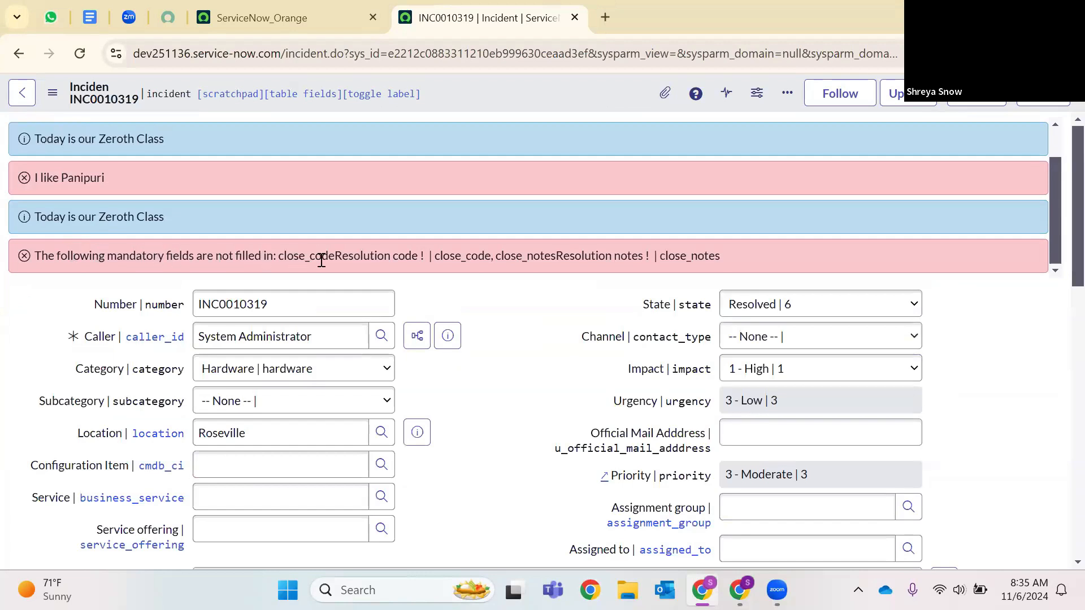
# Set the Assignment group to CAB Approval from the group lookup list.
pyautogui.doubleClick(472, 259)
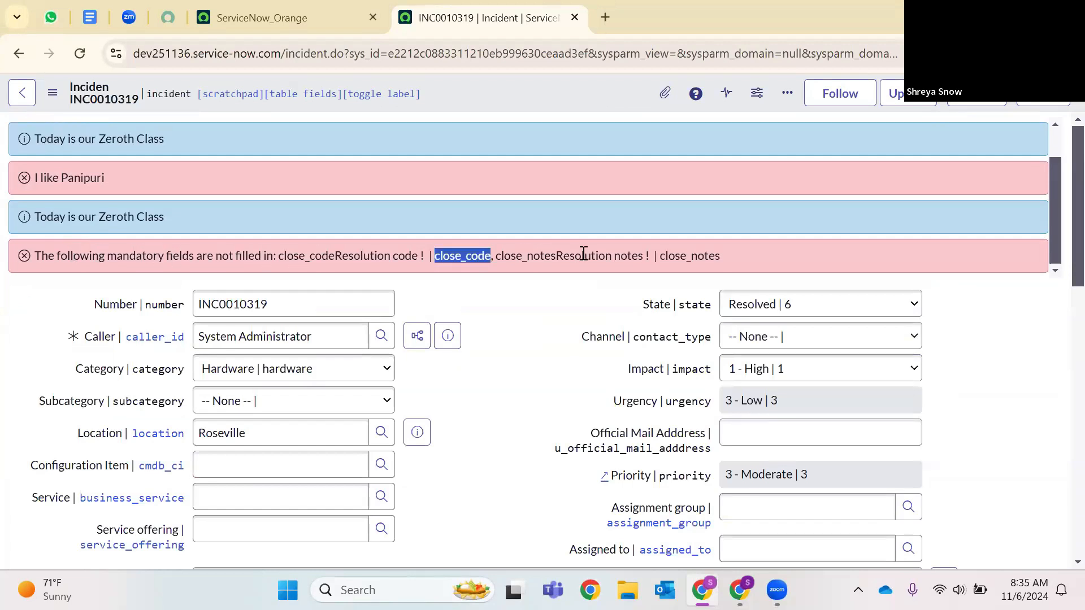
pyautogui.scroll(-7, 588, 258)
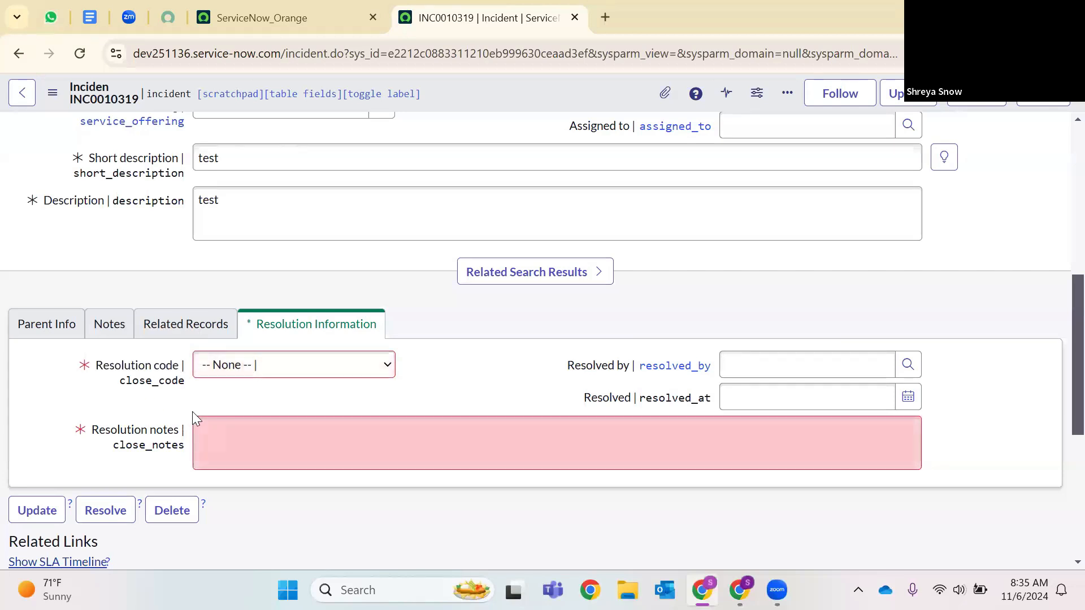
pyautogui.scroll(7, 560, 337)
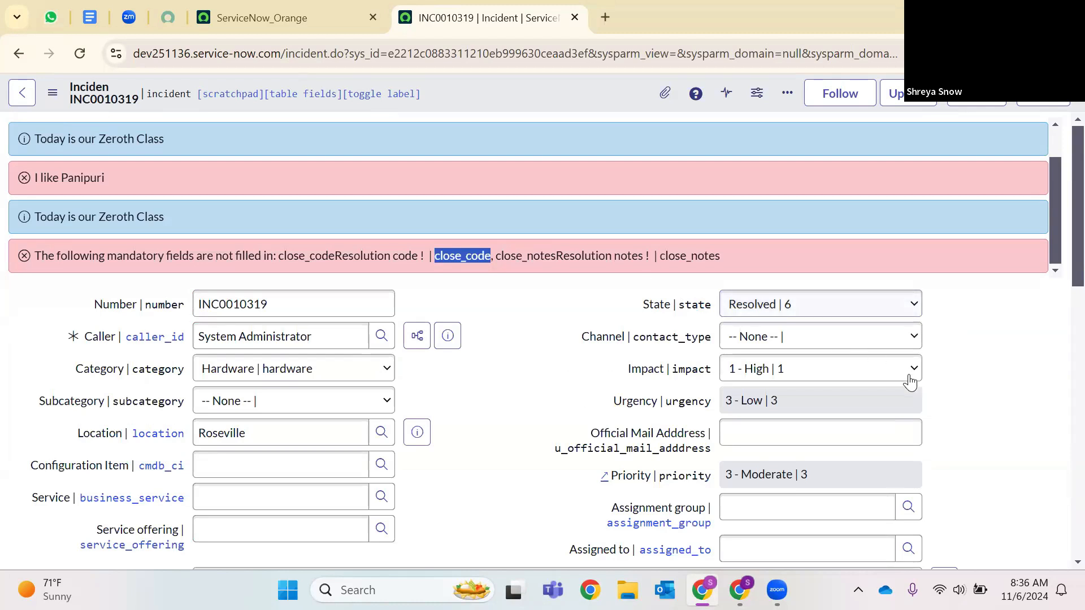
pyautogui.scroll(-1, 907, 380)
pyautogui.click(909, 423)
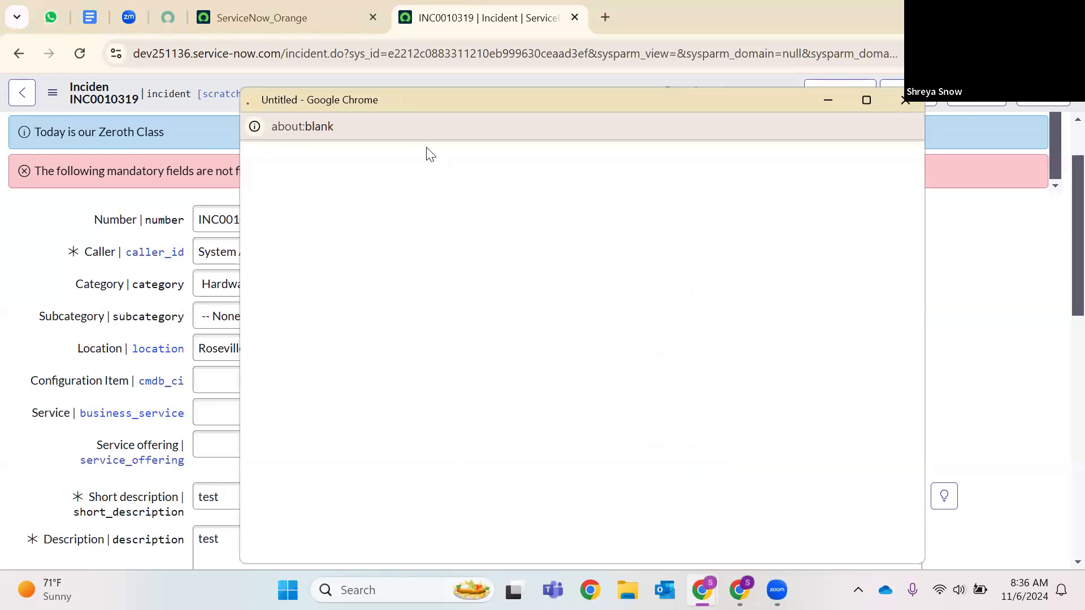
pyautogui.doubleClick(469, 130)
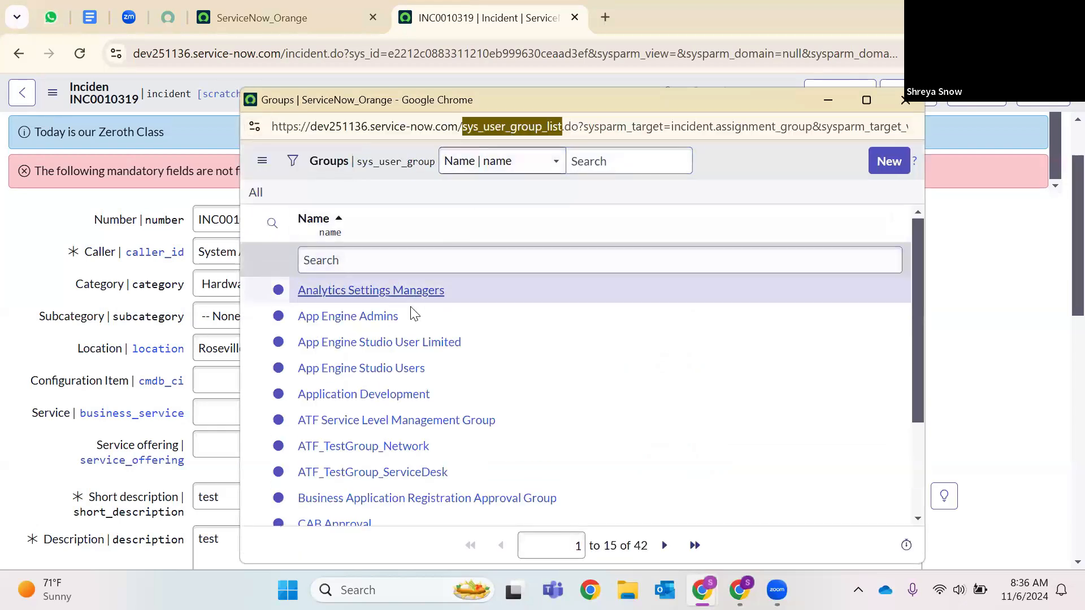
pyautogui.scroll(-2, 412, 317)
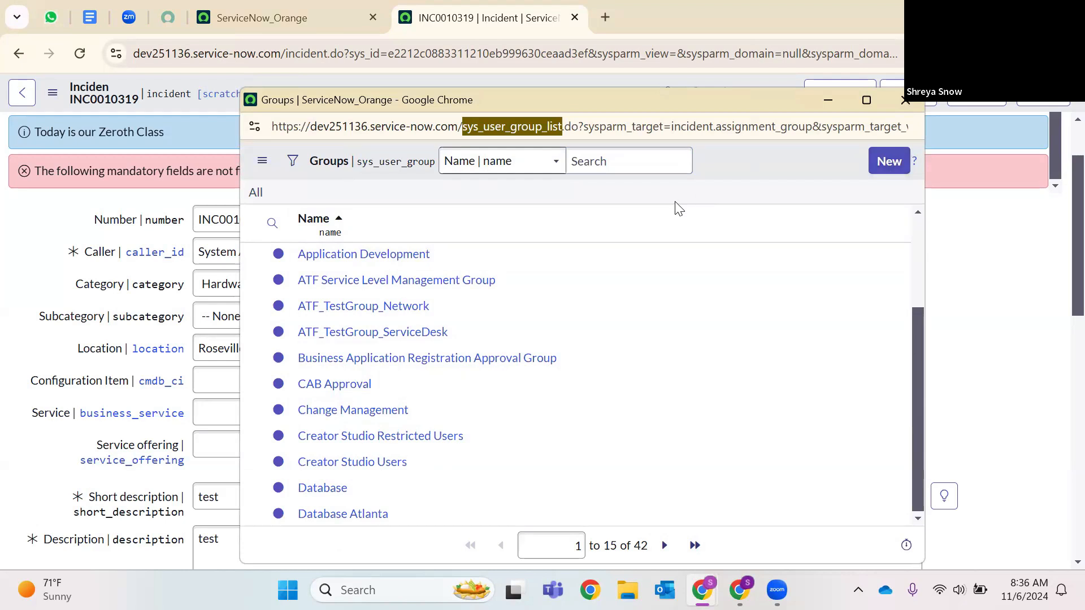
pyautogui.click(905, 100)
pyautogui.click(908, 422)
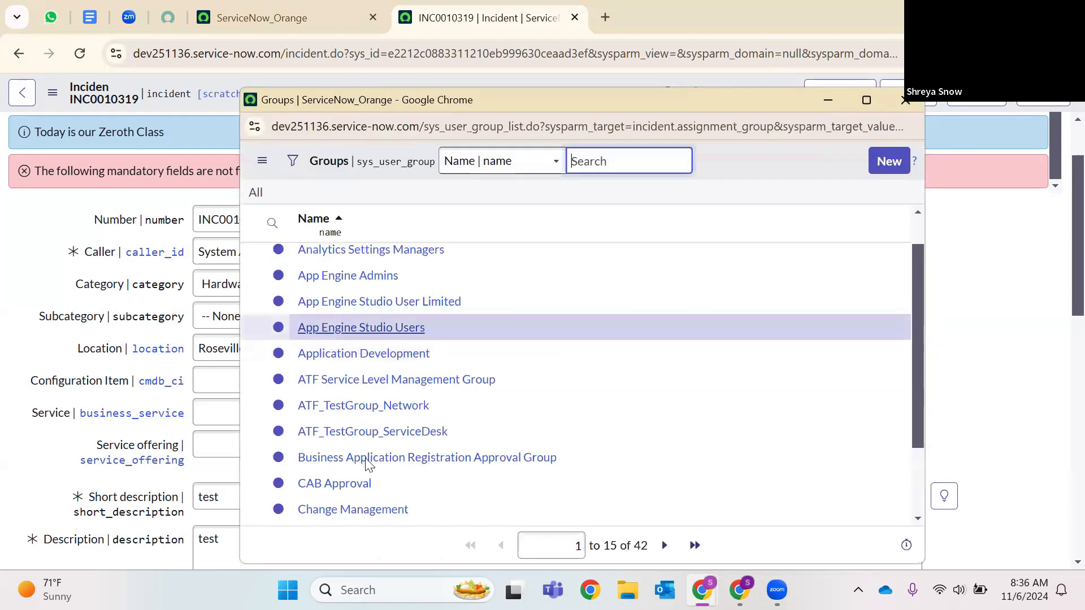
pyautogui.scroll(-2, 361, 373)
pyautogui.click(339, 383)
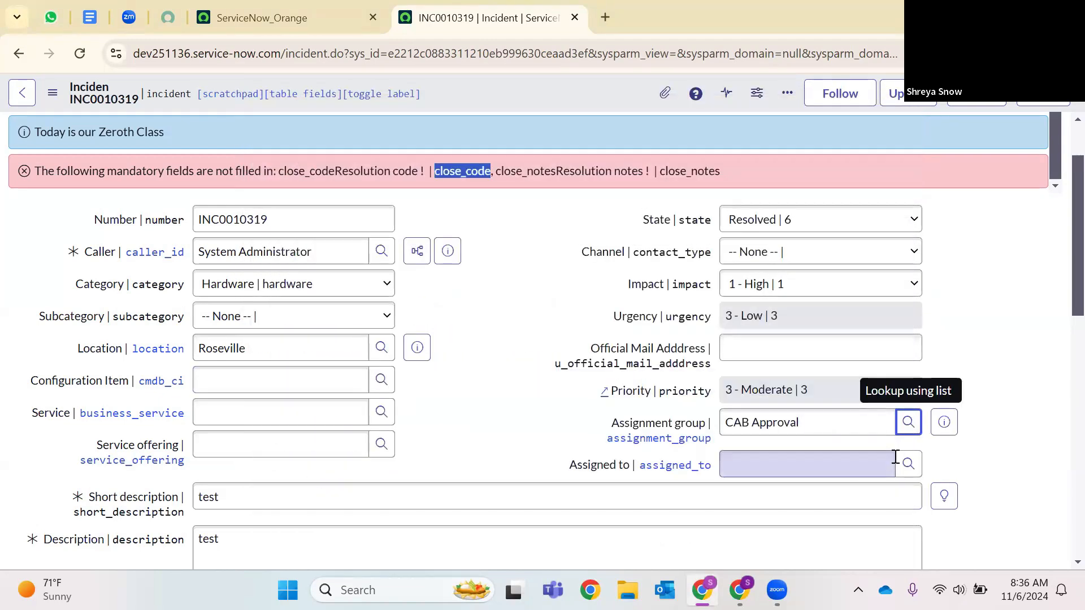
pyautogui.moveTo(567, 469); pyautogui.dragTo(631, 472)
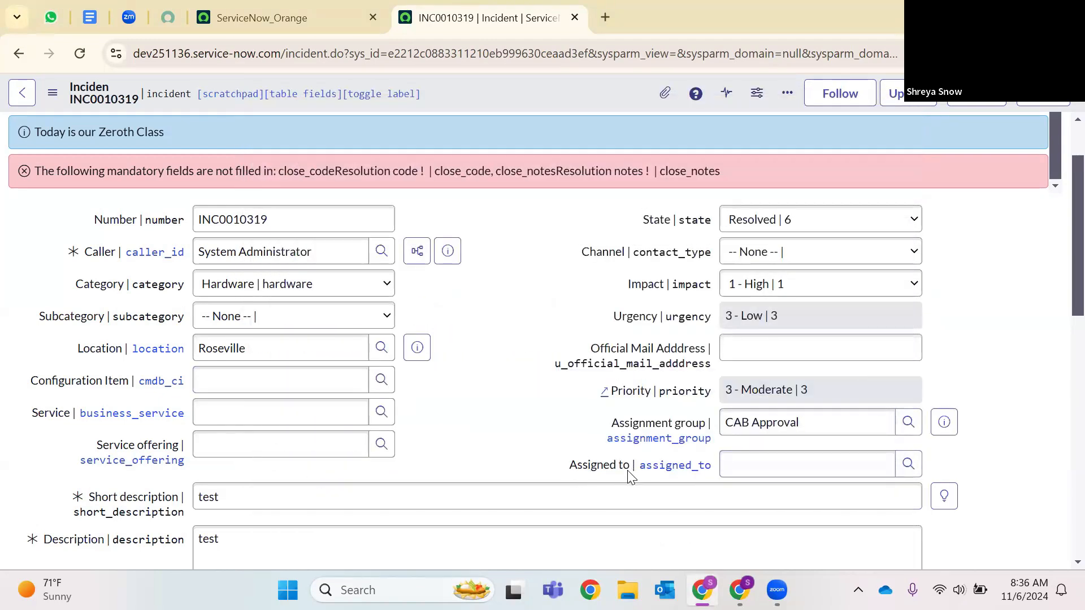
pyautogui.click(908, 465)
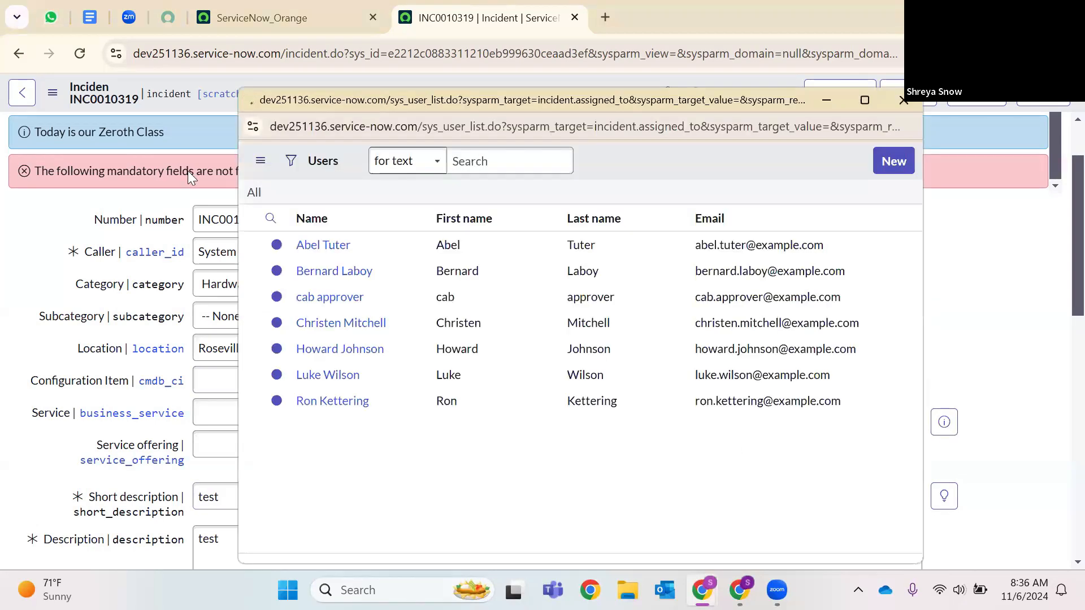
pyautogui.moveTo(372, 462); pyautogui.dragTo(303, 286)
pyautogui.click(339, 373)
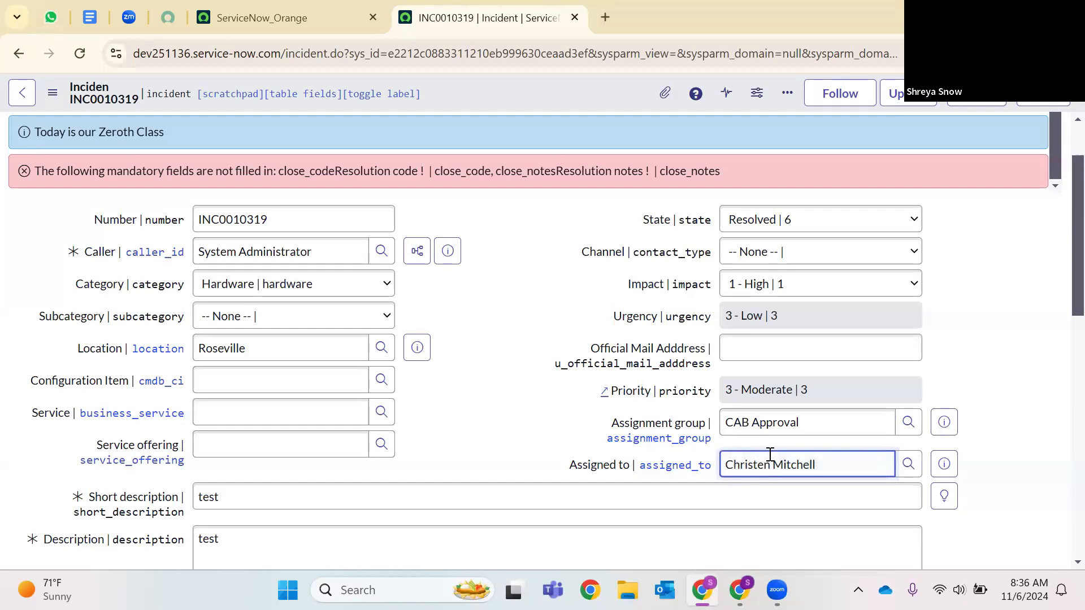
# Clear the Assignment group and reassign the incident to ATF User from the full user lookup list.
pyautogui.tripleClick(762, 467)
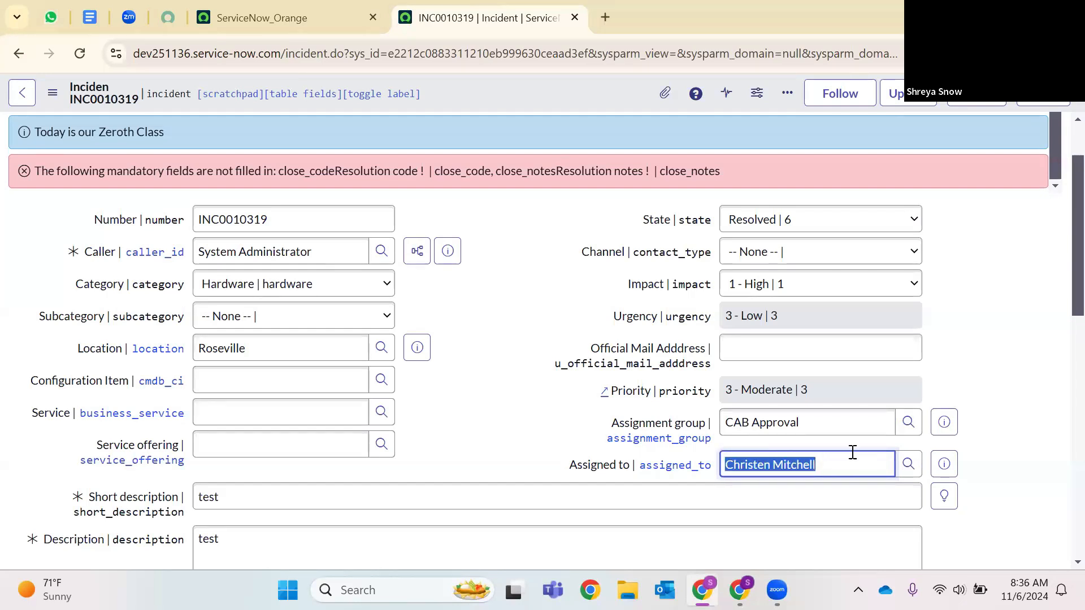
pyautogui.tripleClick(795, 425)
pyautogui.press('BackSpace')
pyautogui.click(803, 465)
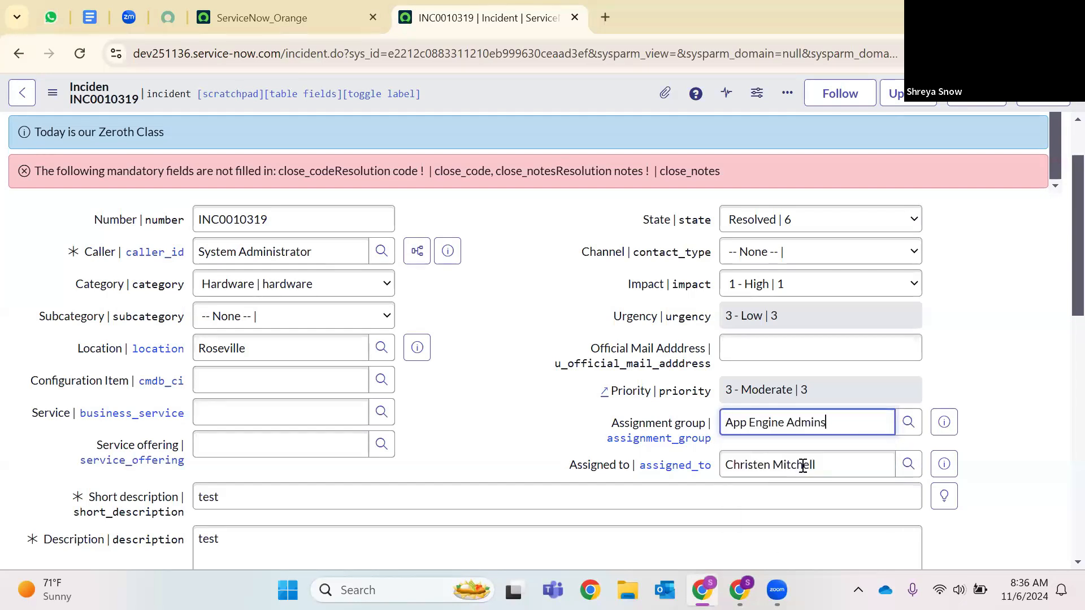
pyautogui.tripleClick(803, 465)
pyautogui.press('BackSpace')
pyautogui.click(863, 426)
pyautogui.tripleClick(862, 426)
pyautogui.press('BackSpace')
pyautogui.click(910, 464)
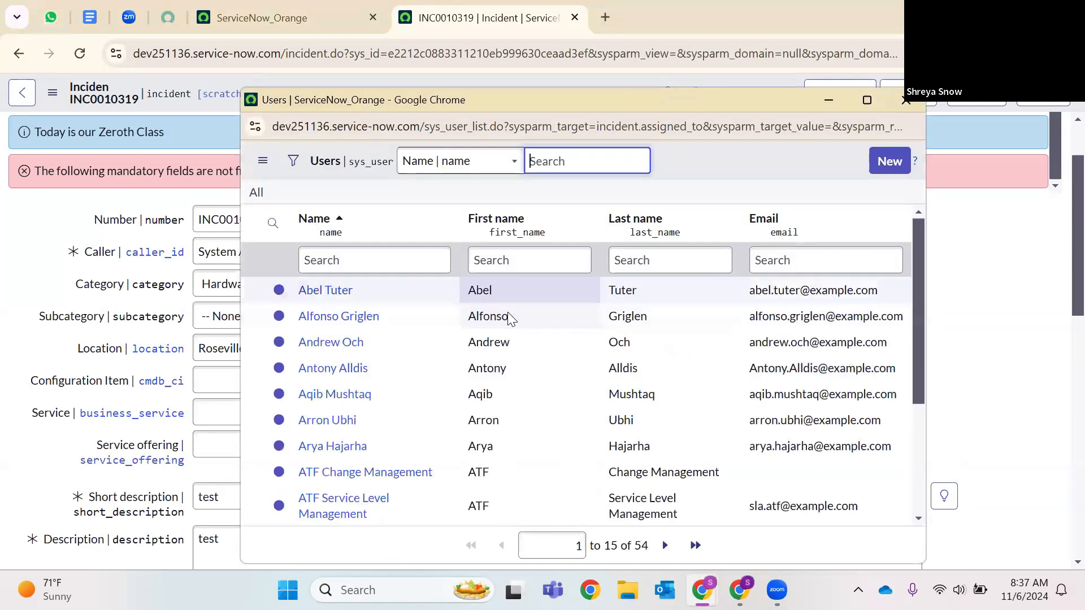
pyautogui.scroll(-3, 395, 350)
pyautogui.click(330, 353)
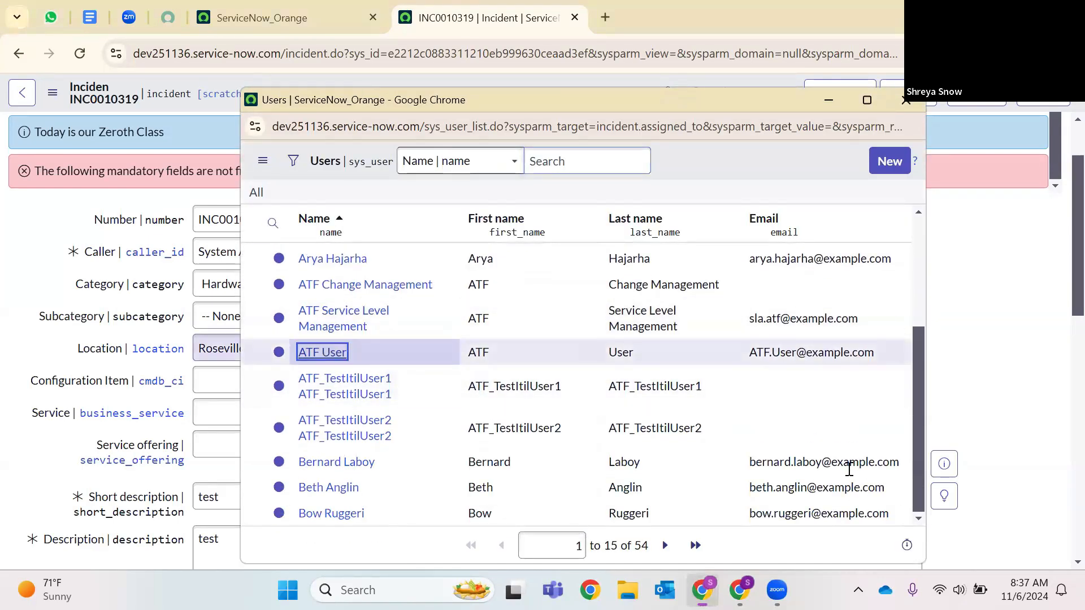
# Set the incident State to New and save the incident.
pyautogui.click(732, 219)
pyautogui.click(745, 243)
pyautogui.scroll(-4, 445, 286)
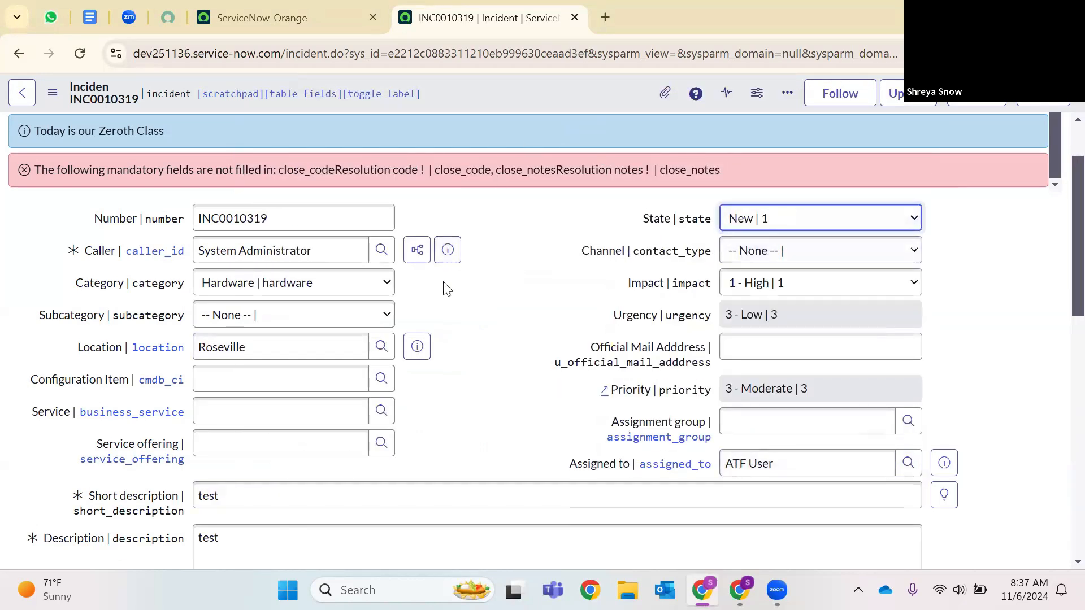
pyautogui.scroll(5, 397, 273)
pyautogui.click(566, 98)
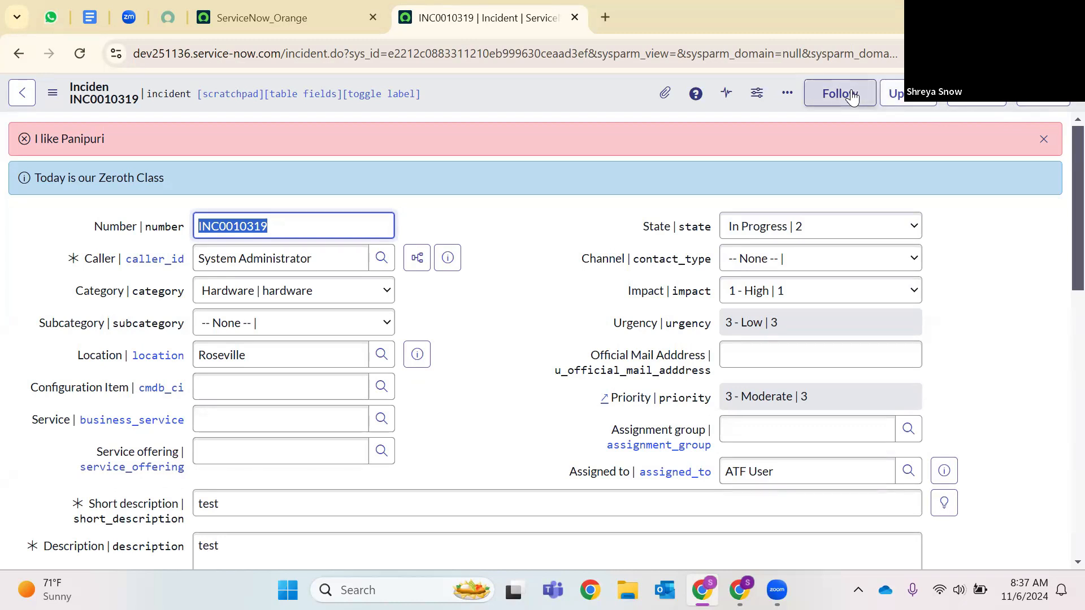
# Personalize the form to hide the Configuration Item and Location fields.
pyautogui.click(757, 94)
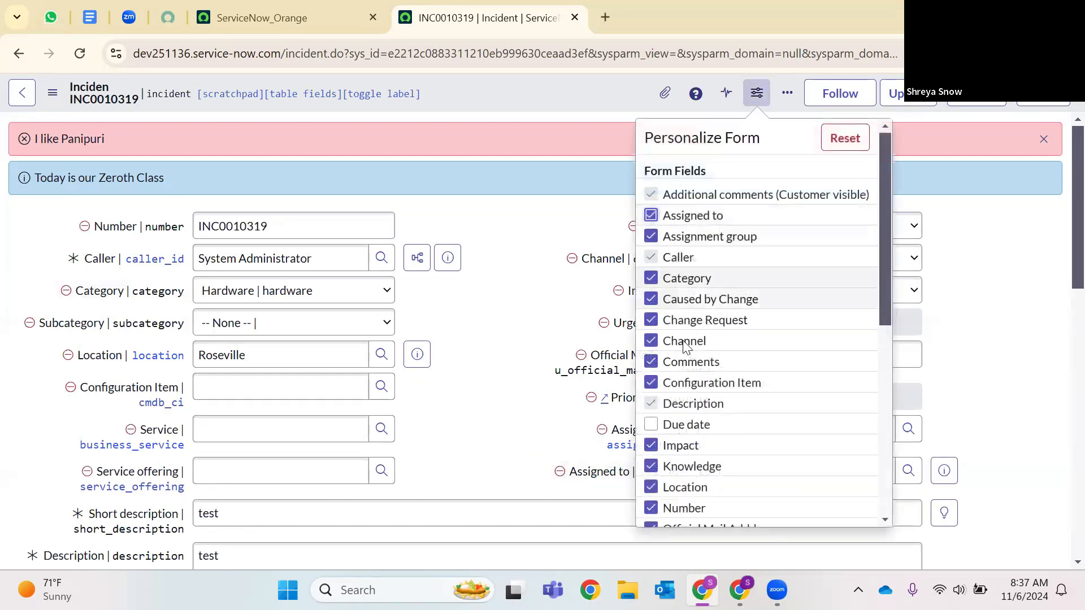
pyautogui.click(651, 382)
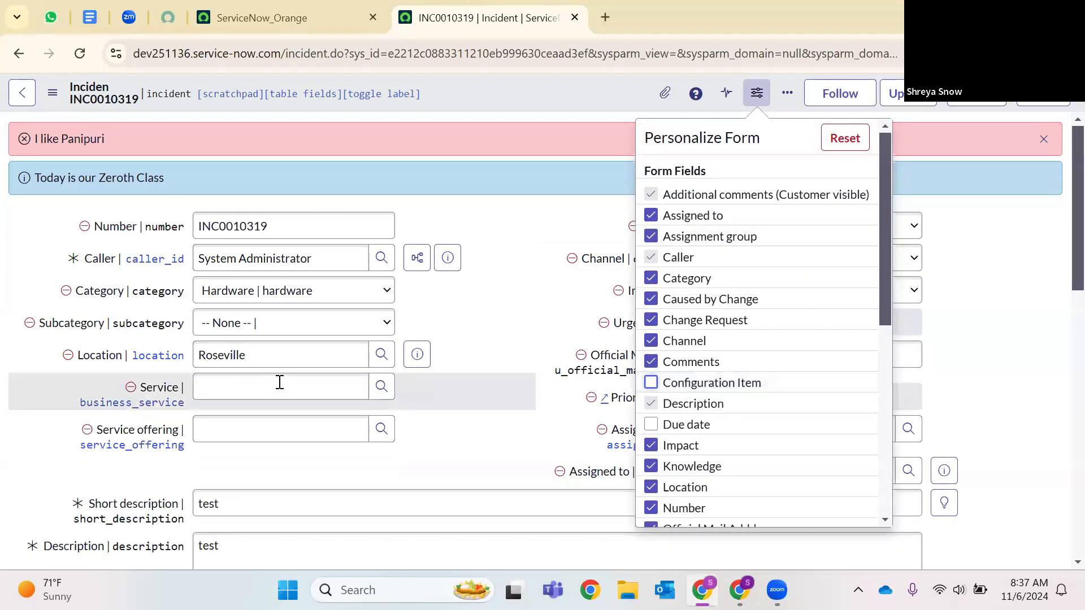
pyautogui.click(67, 357)
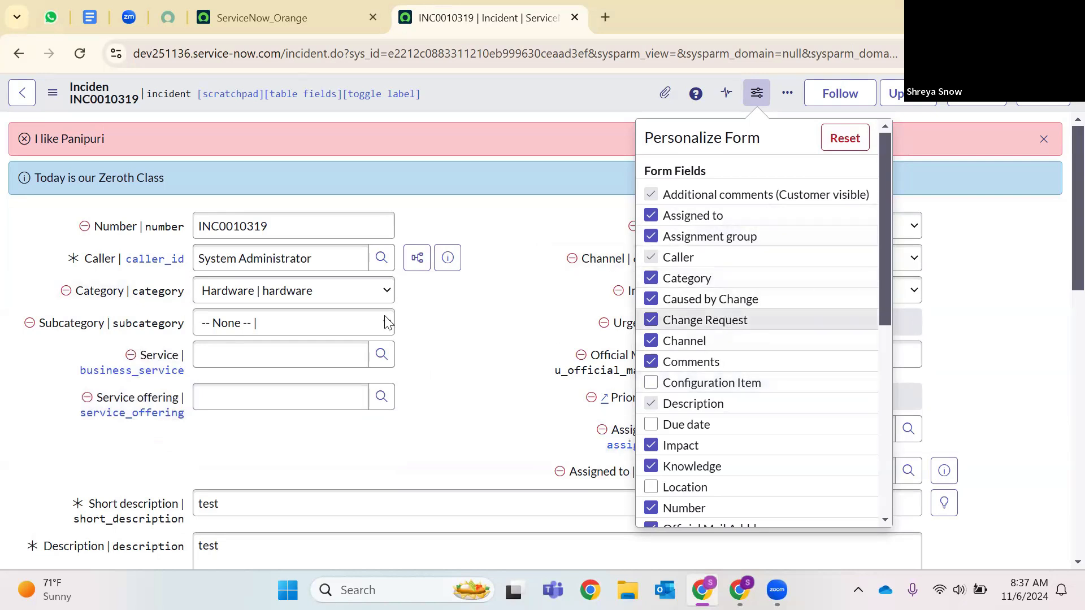
pyautogui.click(995, 216)
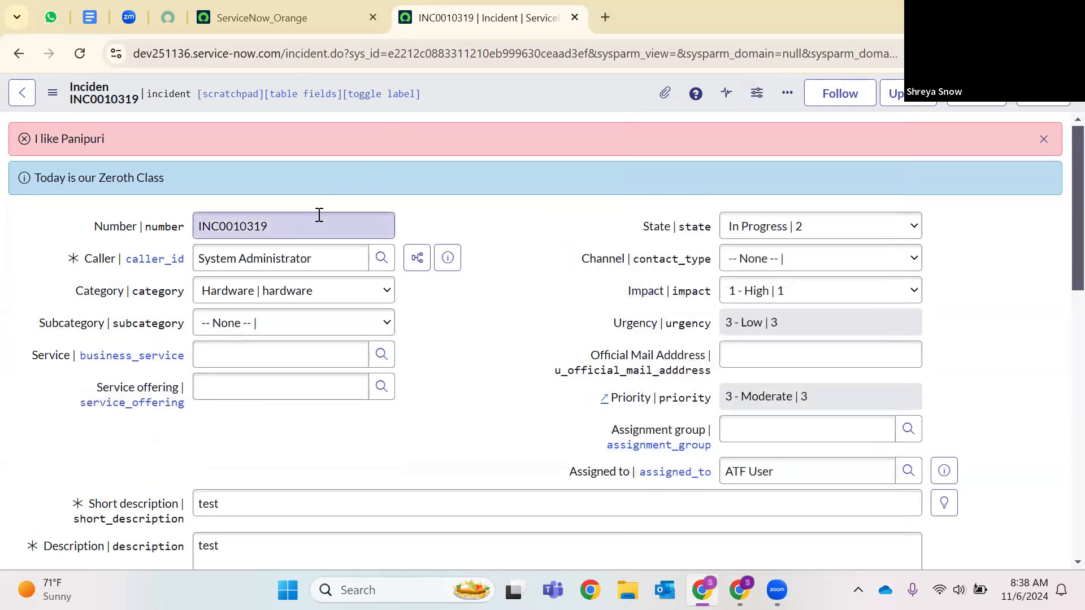
# Switch to the other instance tab, reload it and open your own user profile with field names shown.
pyautogui.click(291, 14)
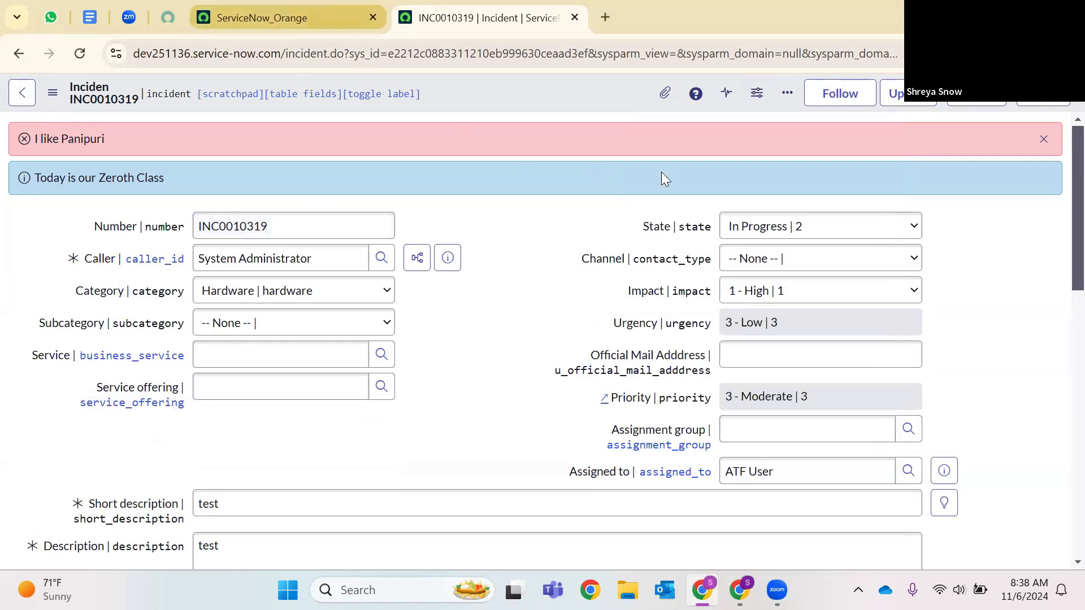
pyautogui.click(79, 53)
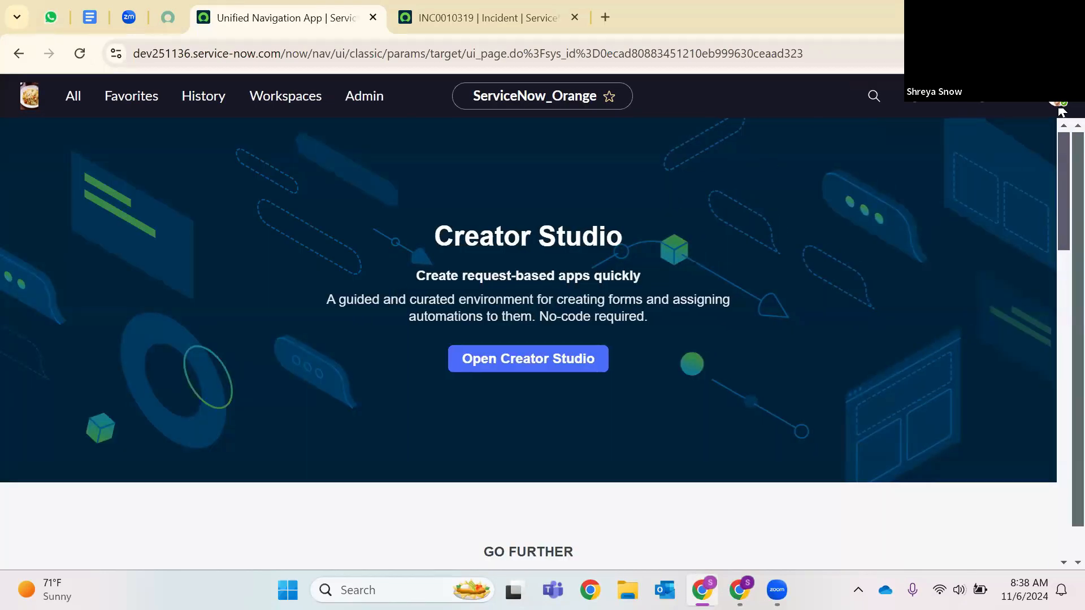
pyautogui.click(1060, 107)
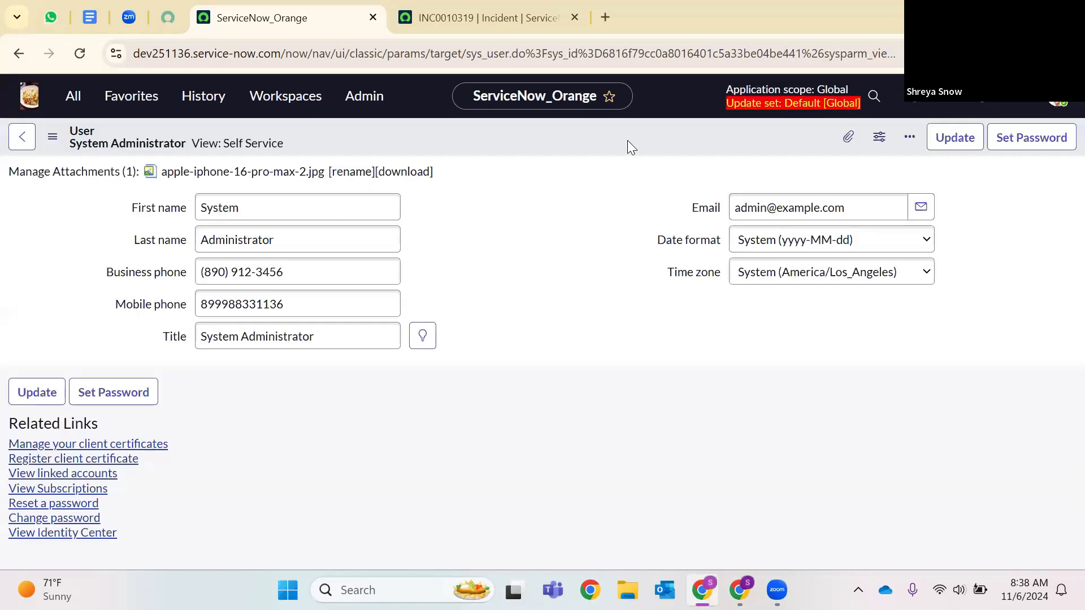
pyautogui.click(196, 147)
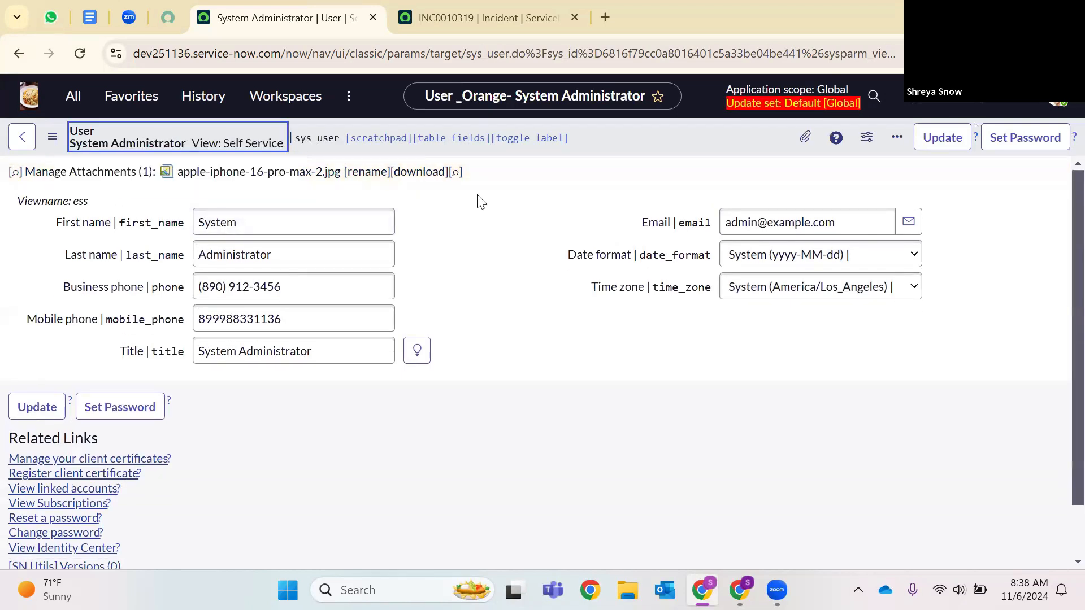
# Examine the fields of the System Administrator profile form, including its view name.
pyautogui.moveTo(90, 202); pyautogui.dragTo(7, 203)
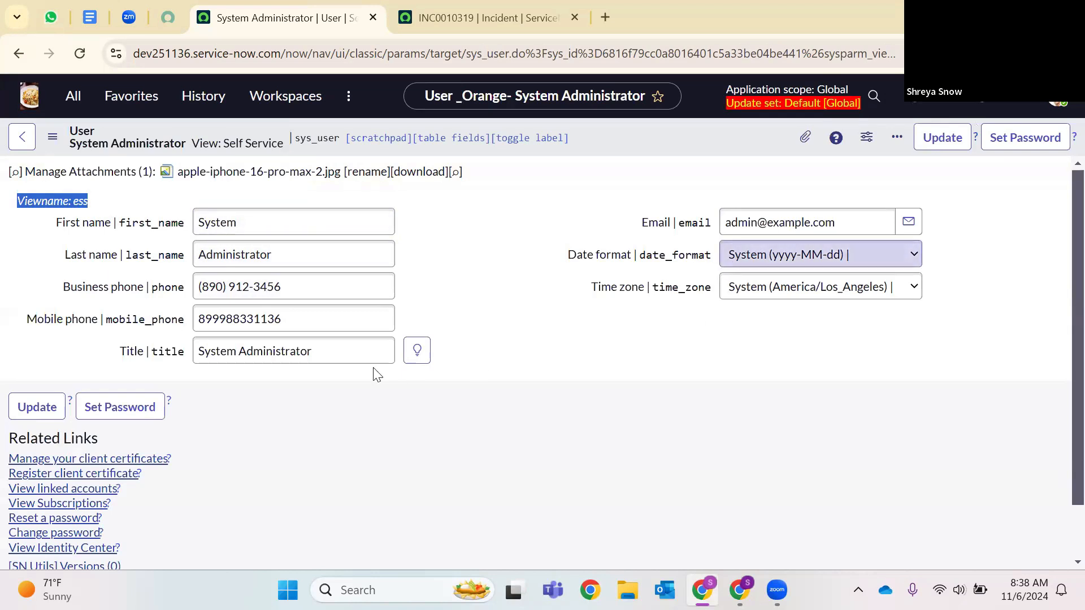
pyautogui.click(257, 222)
pyautogui.click(285, 255)
pyautogui.click(294, 287)
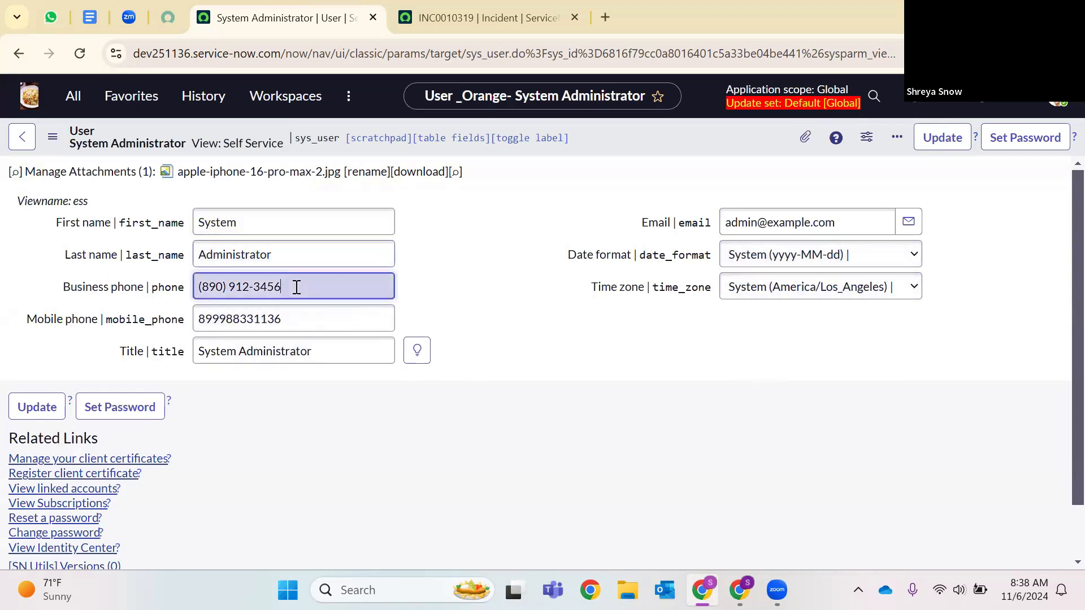
pyautogui.click(294, 318)
pyautogui.click(313, 358)
pyautogui.click(799, 225)
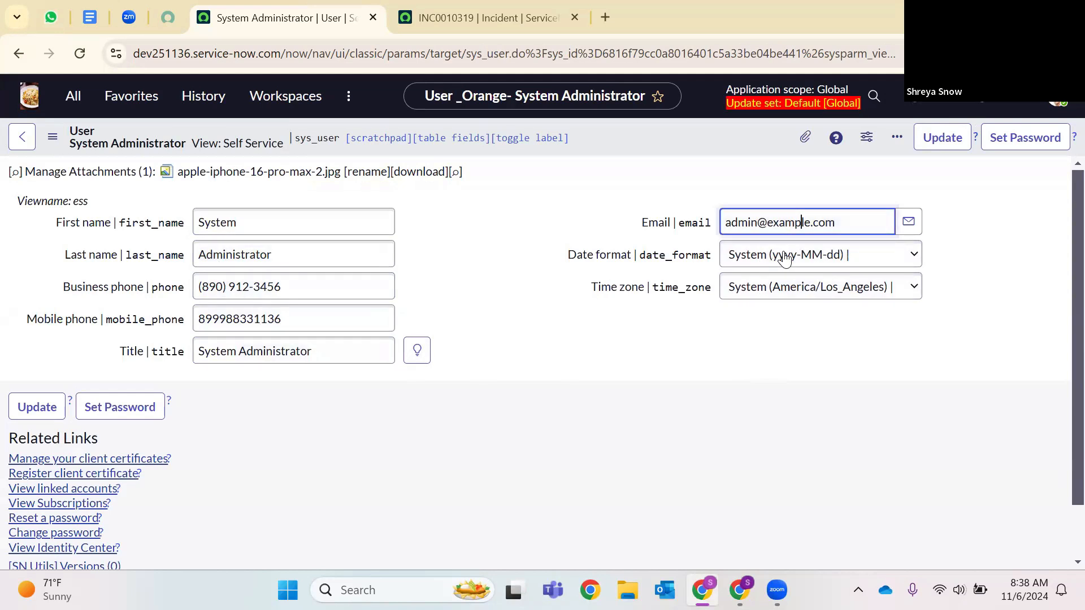
pyautogui.click(777, 261)
pyautogui.click(687, 292)
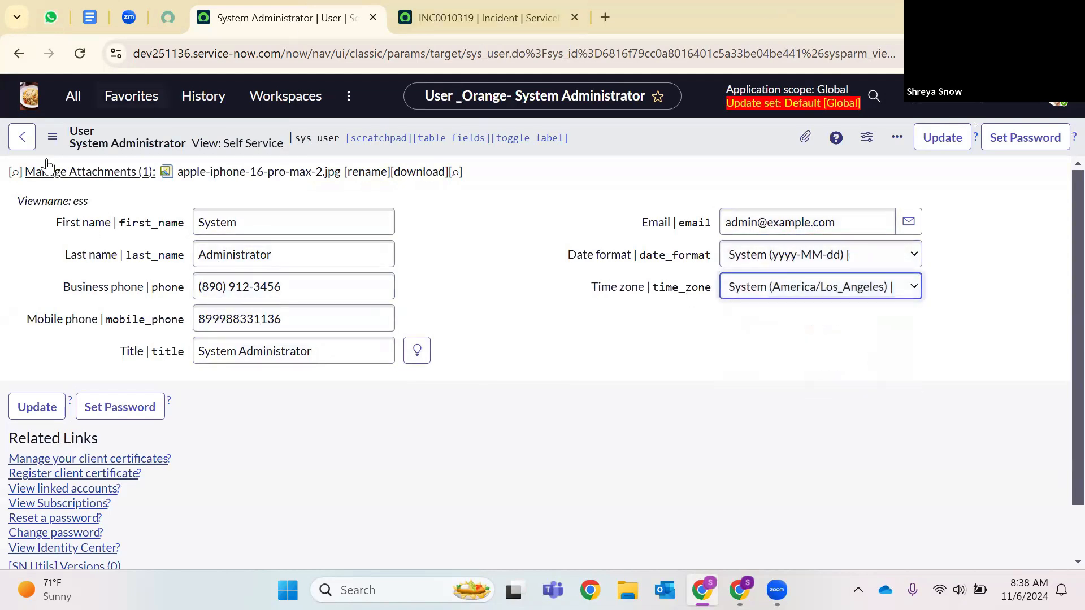
# Filter the navigator for Users and open the User Administration Users list in a new tab.
pyautogui.click(67, 99)
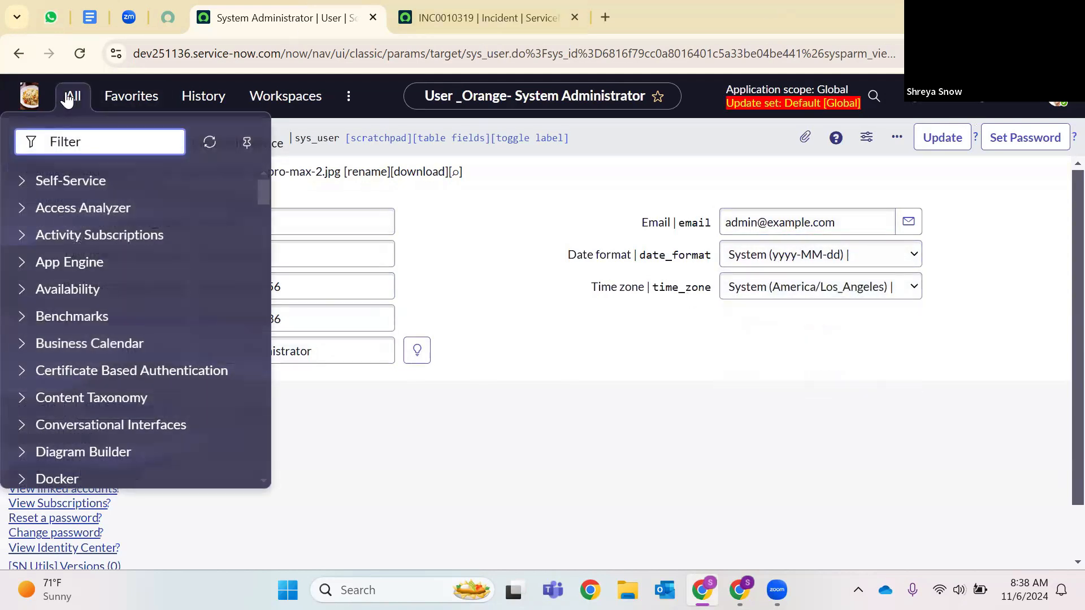
pyautogui.write('Users')
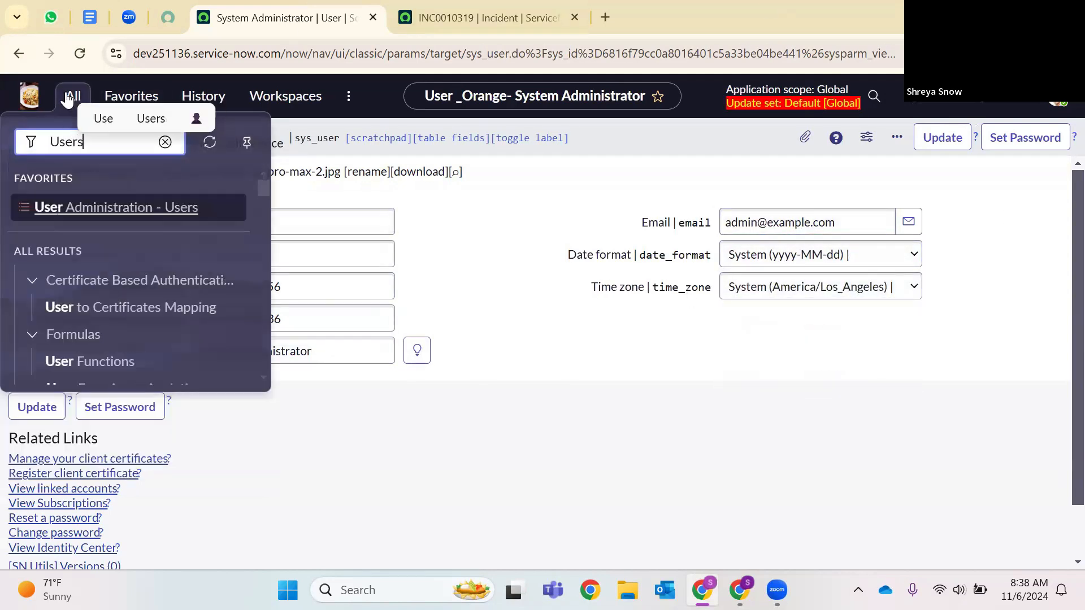
pyautogui.scroll(-3, 107, 226)
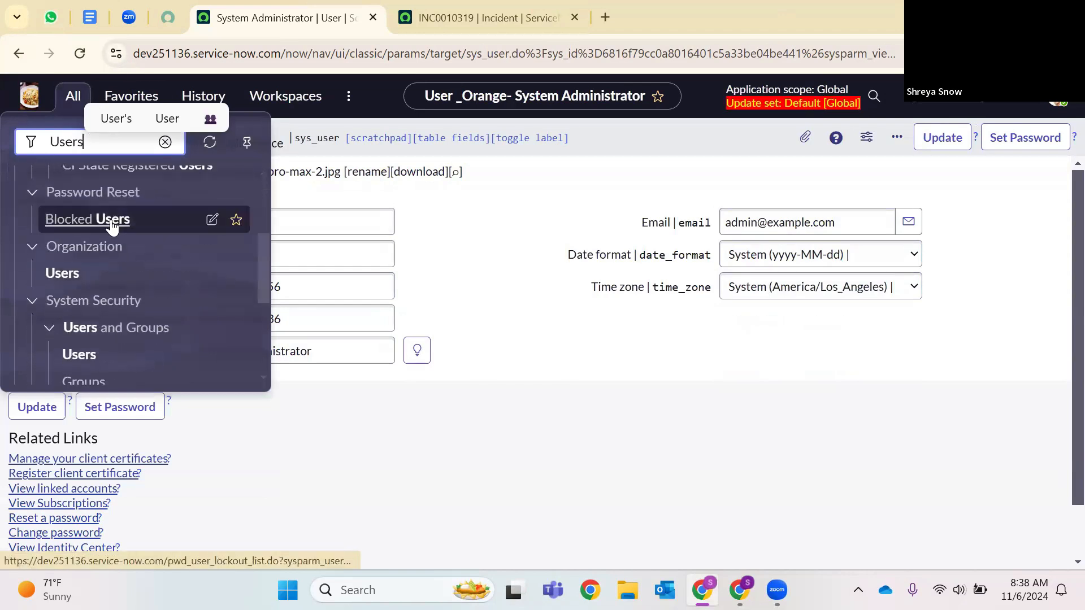
pyautogui.scroll(-4, 104, 300)
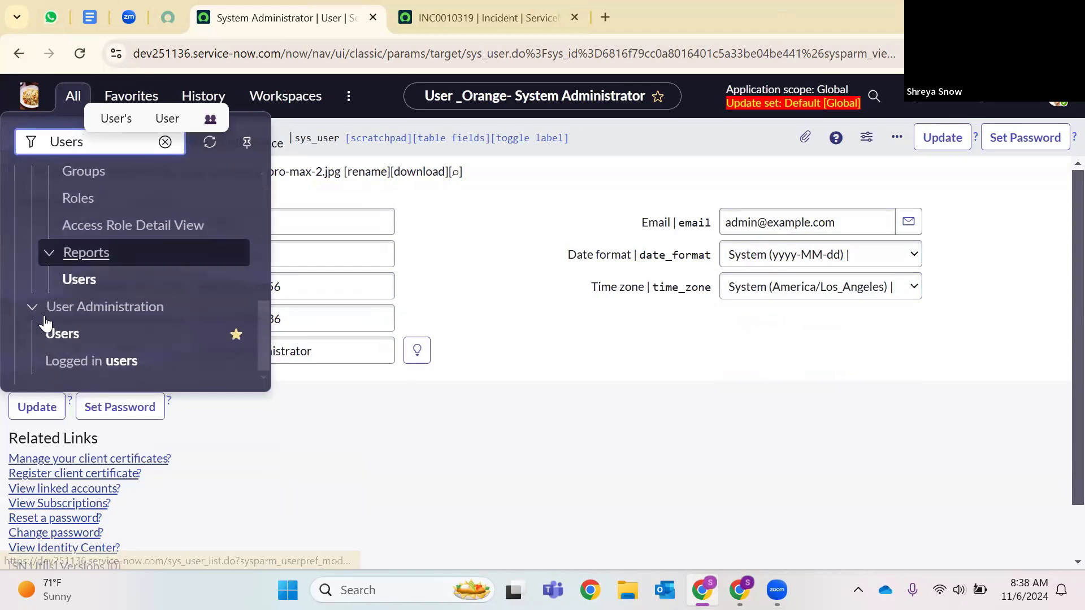
pyautogui.rightClick(84, 334)
pyautogui.click(158, 104)
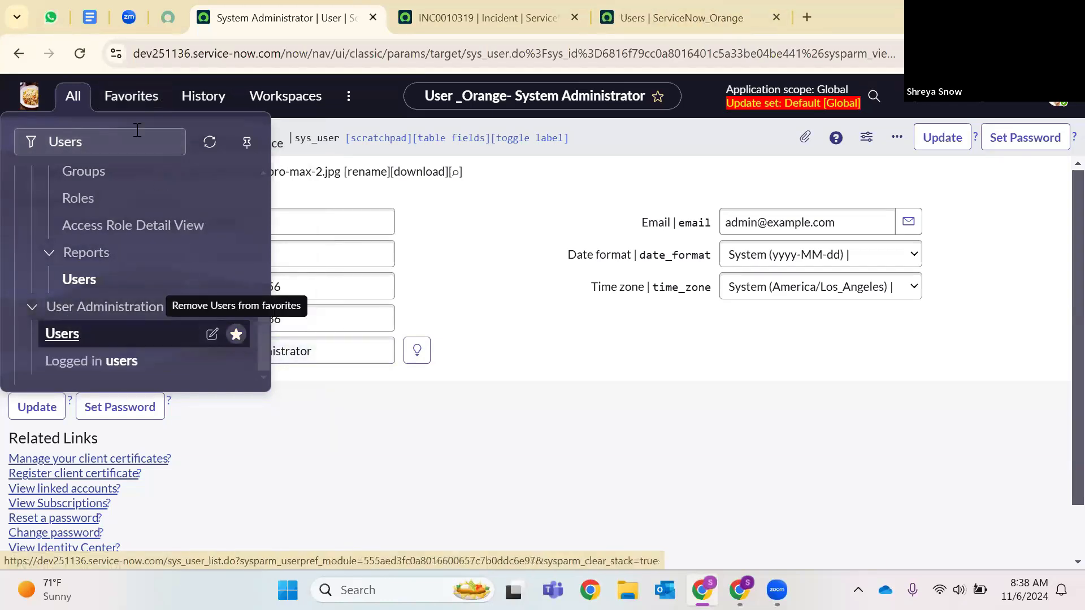
pyautogui.click(131, 101)
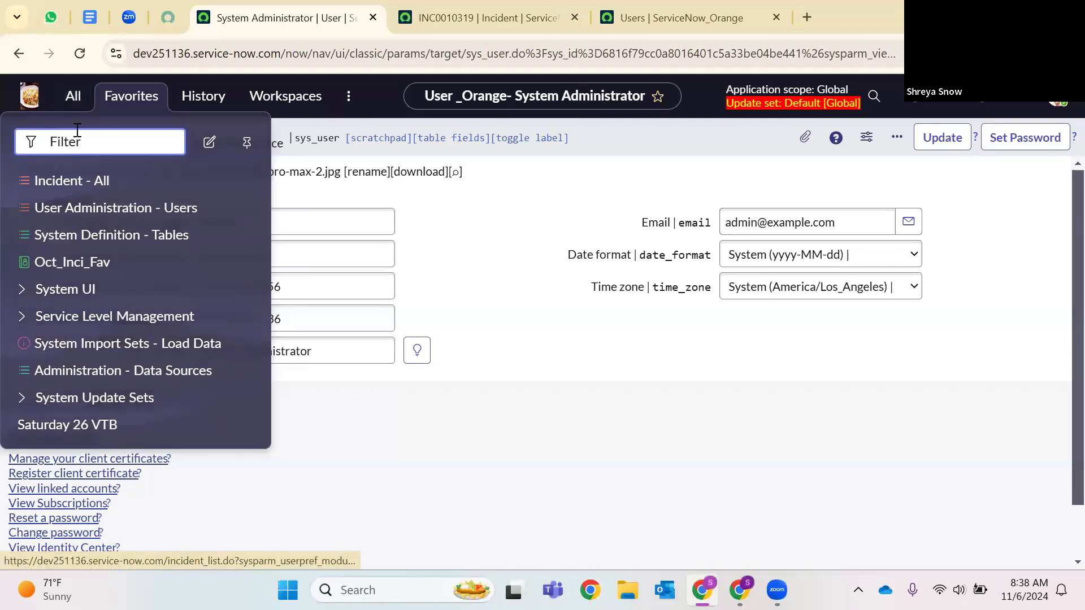
pyautogui.click(73, 96)
pyautogui.click(678, 18)
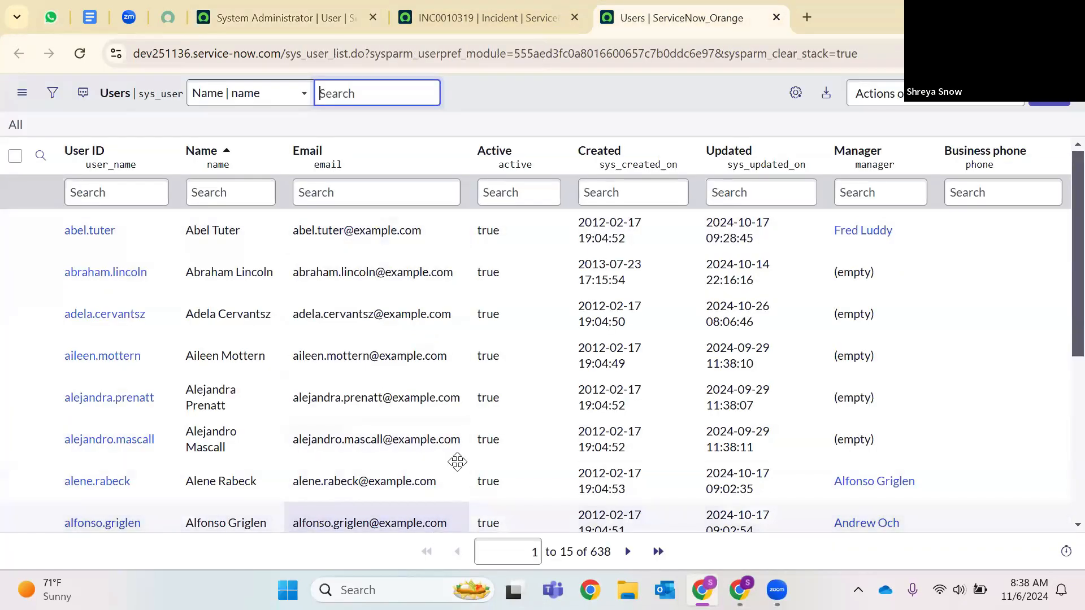
# Examine the Users list title and the parts of its address, such as the instance name and sys_user_list.
pyautogui.click(607, 552)
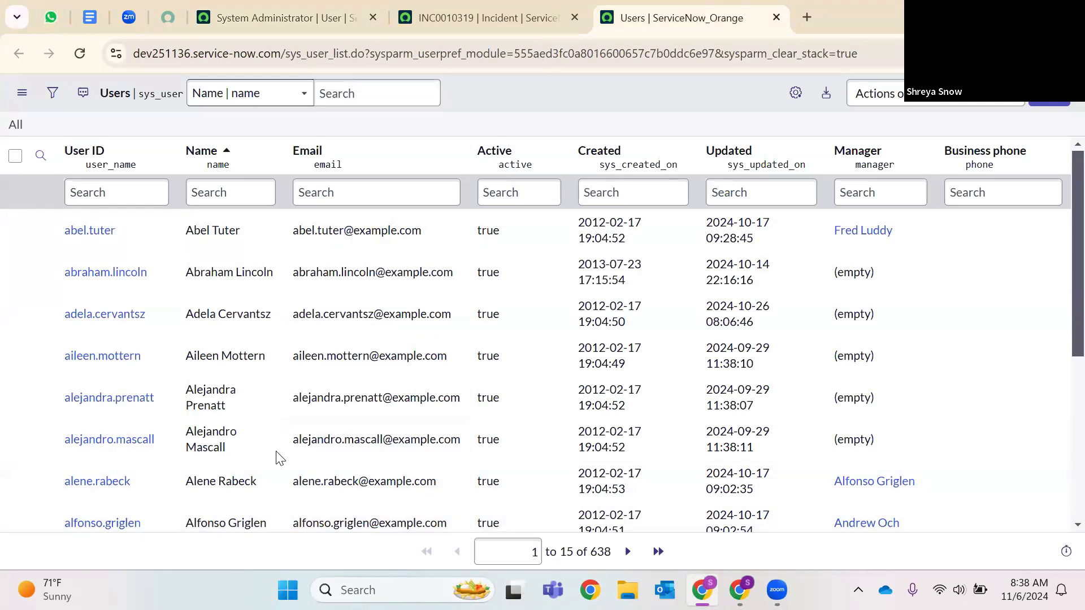
pyautogui.moveTo(132, 93); pyautogui.dragTo(99, 94)
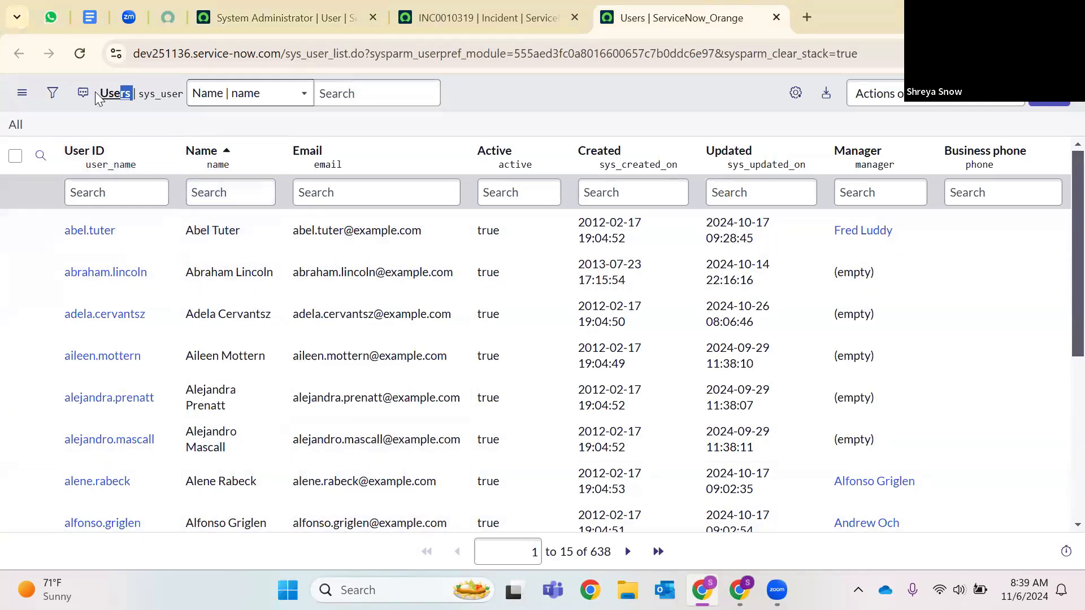
pyautogui.doubleClick(305, 53)
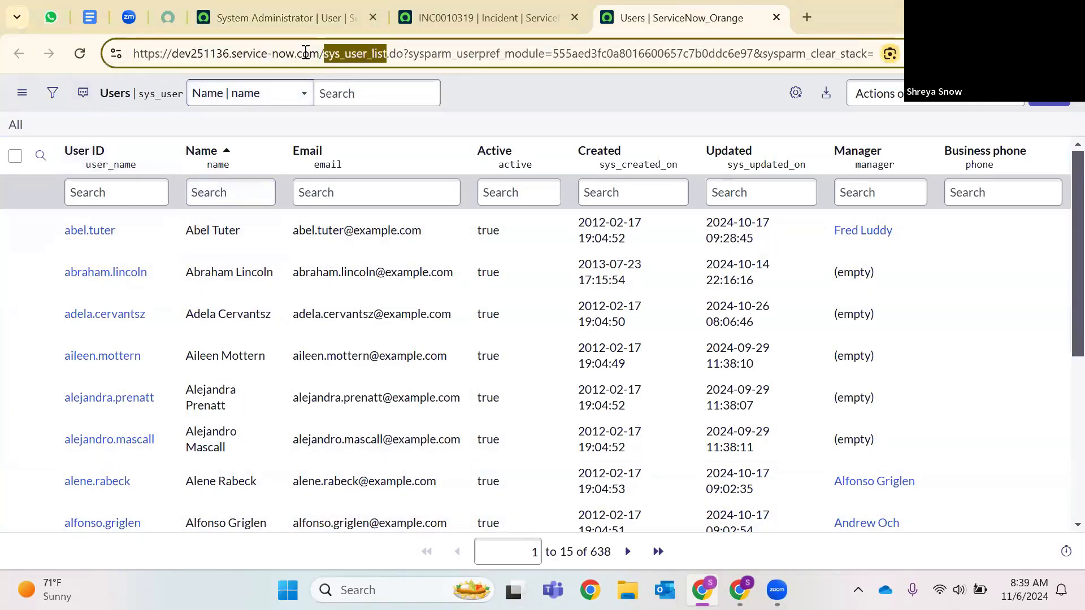
pyautogui.doubleClick(213, 53)
pyautogui.tripleClick(308, 53)
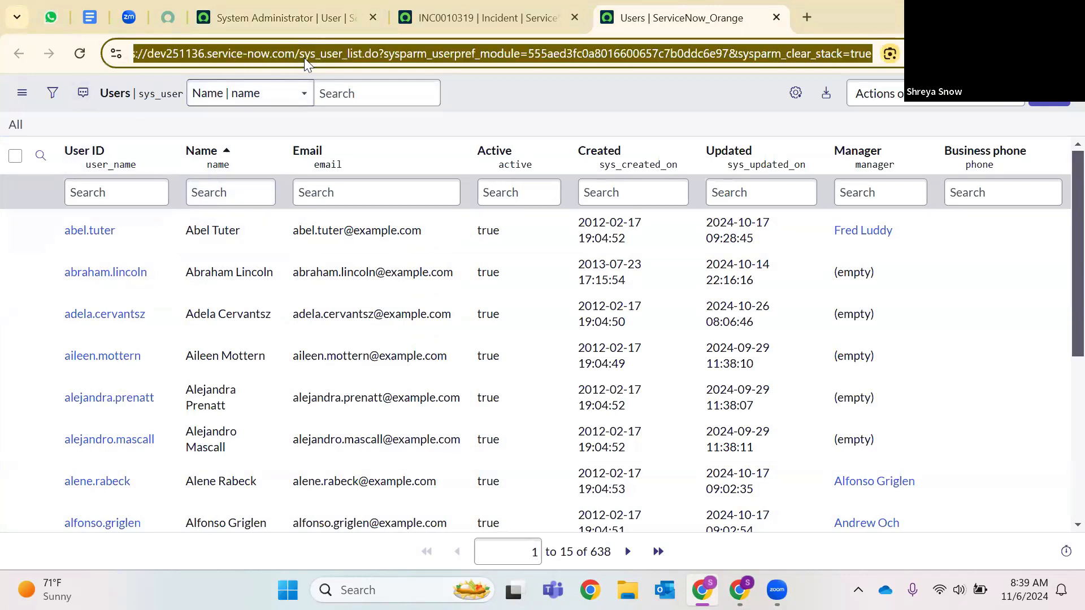
pyautogui.doubleClick(306, 54)
pyautogui.doubleClick(140, 53)
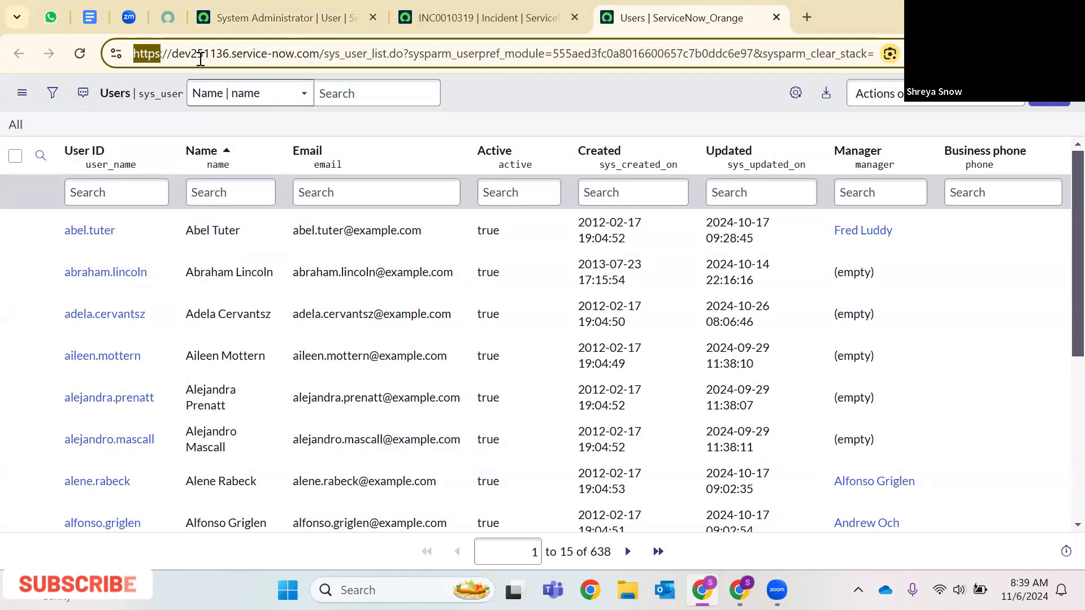
pyautogui.doubleClick(199, 54)
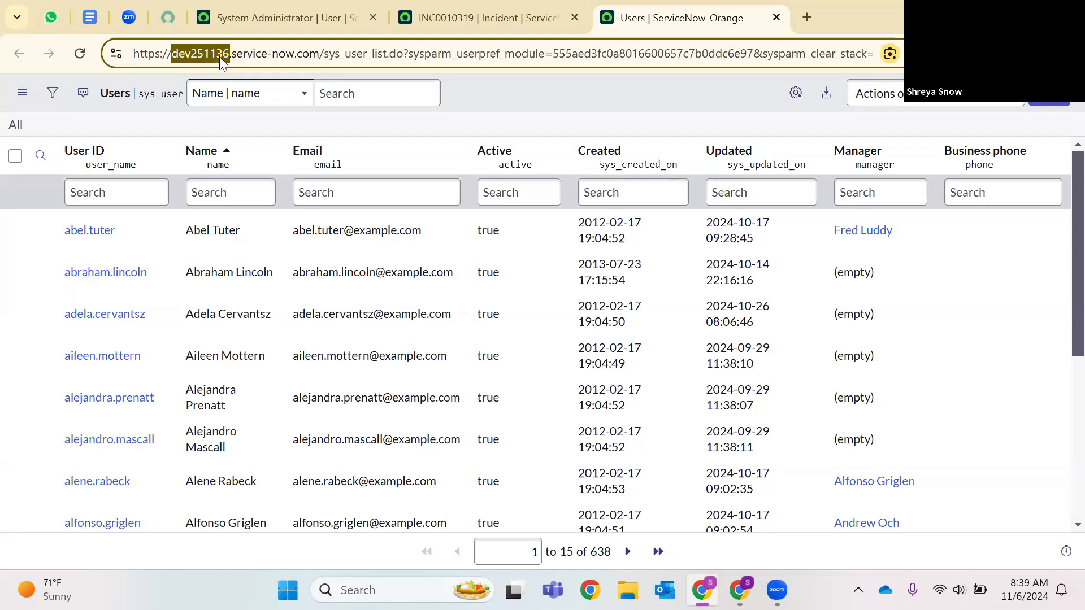
pyautogui.doubleClick(246, 54)
pyautogui.click(279, 54)
pyautogui.doubleClick(281, 55)
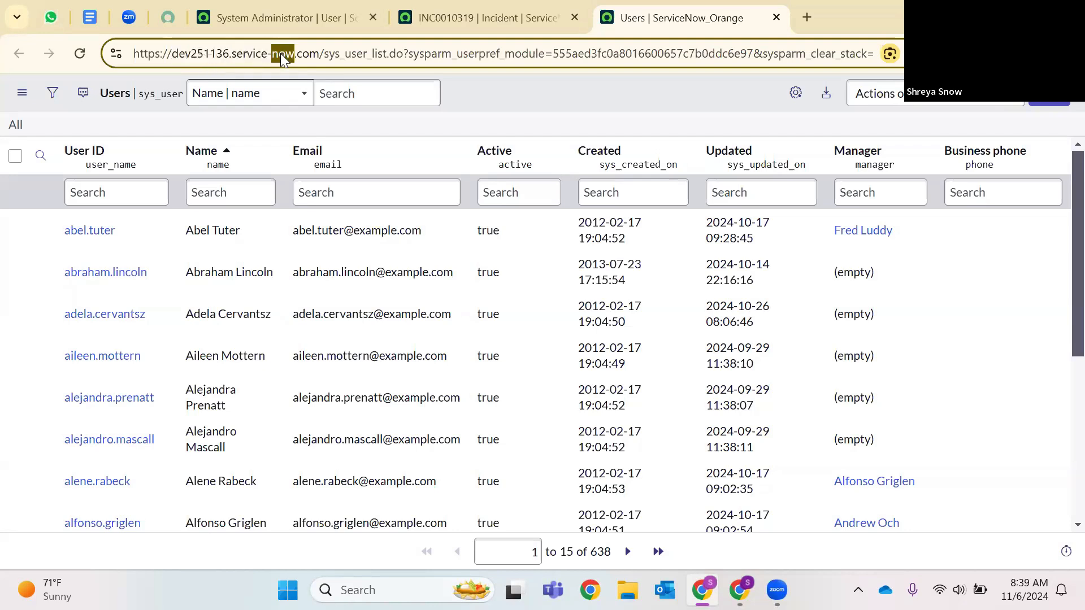
# Highlight the instance name and the sys_user_list table name within the Users list address.
pyautogui.moveTo(173, 56); pyautogui.dragTo(326, 58)
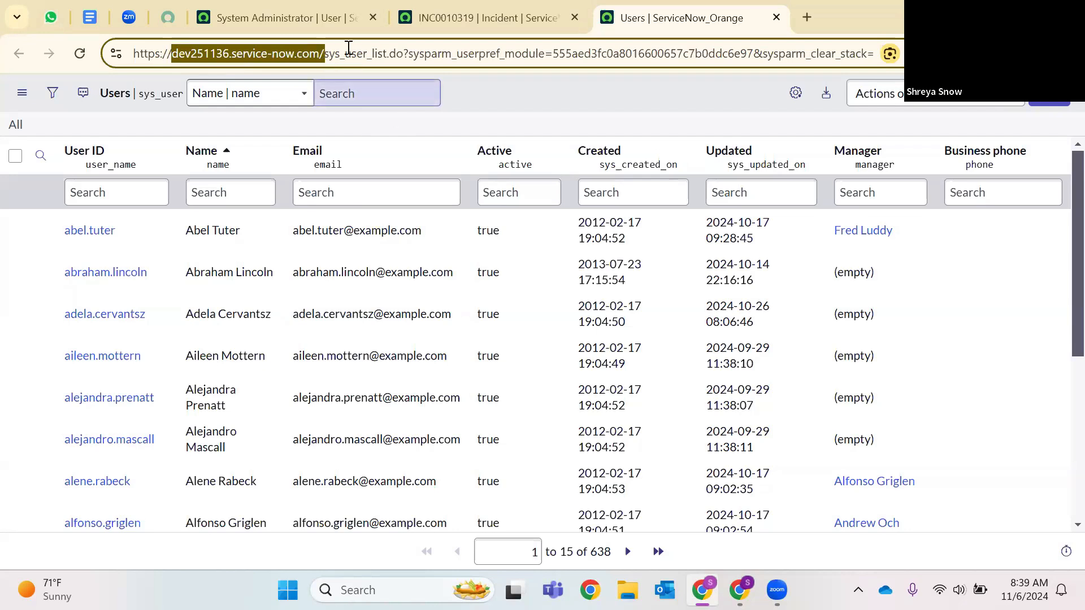
pyautogui.doubleClick(348, 56)
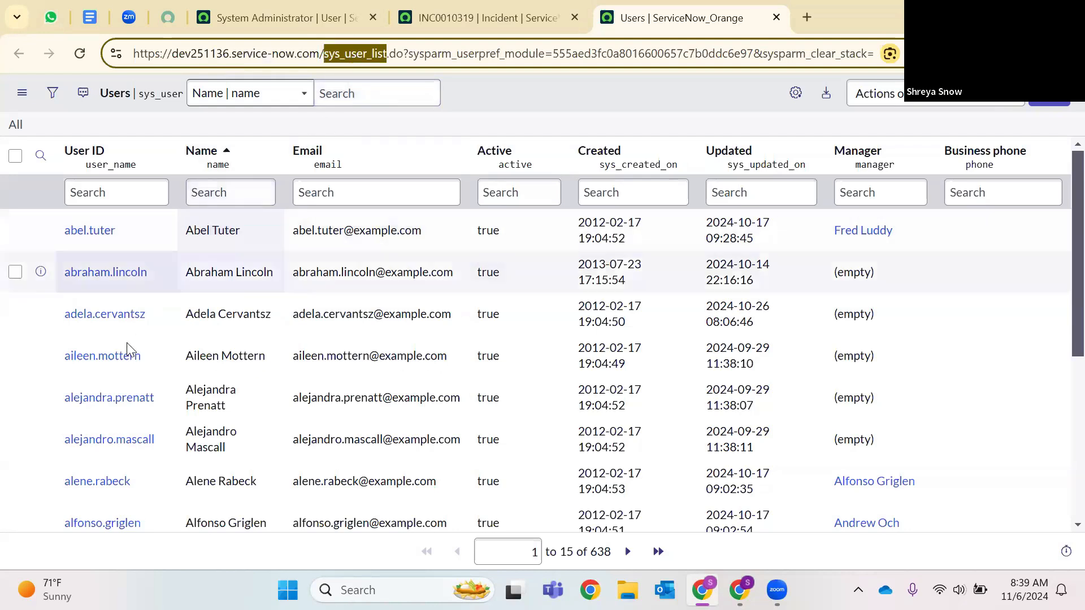
# Open the fourth user's record from the Users list in a new browser tab and switch to it.
pyautogui.rightClick(107, 356)
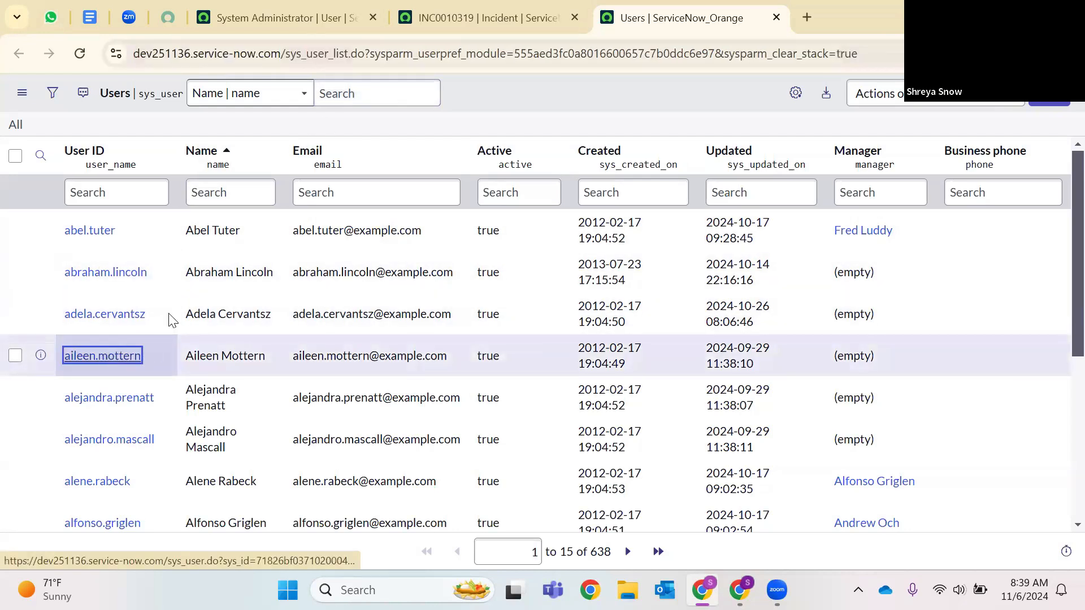
pyautogui.click(194, 121)
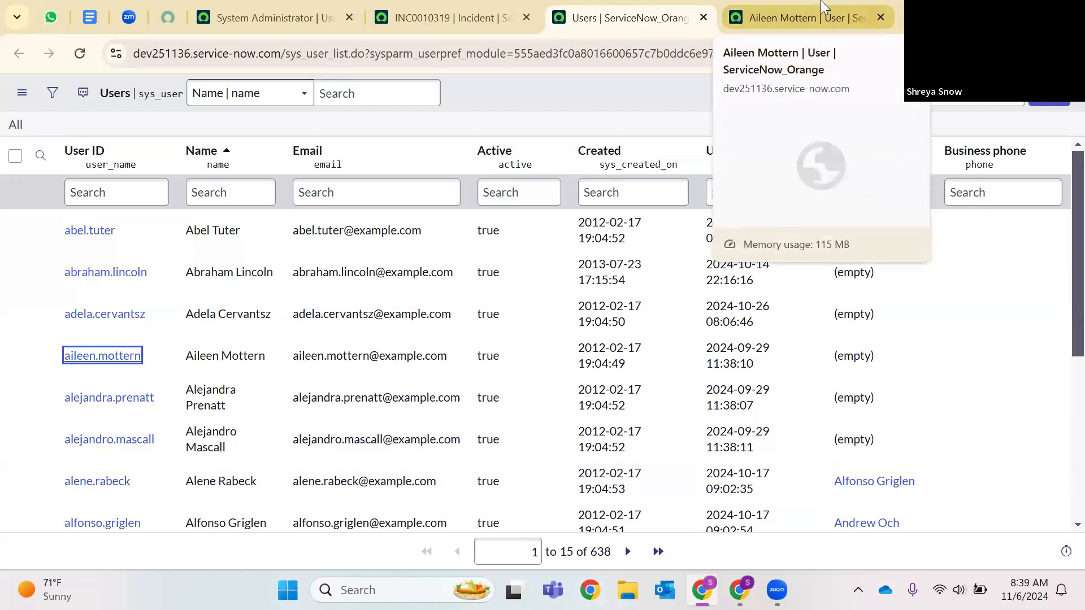
pyautogui.click(823, 5)
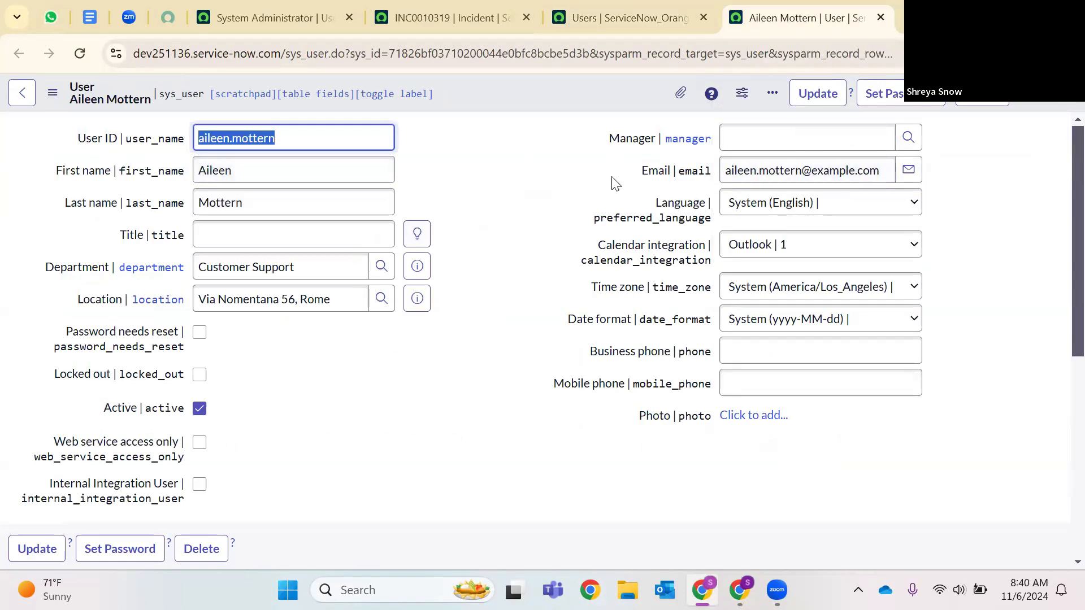
# Compare with the administrator profile, then examine the user record's Roles, Groups, Delegates, certificates and custom-tables related lists before closing its tab.
pyautogui.click(236, 6)
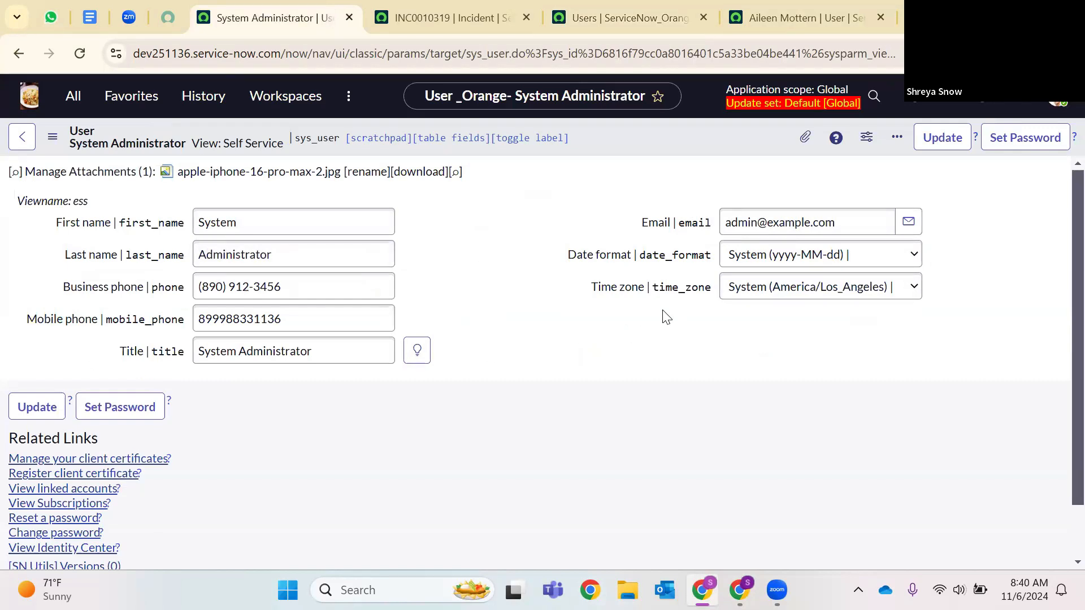
pyautogui.click(802, 17)
pyautogui.scroll(-10, 188, 302)
pyautogui.click(188, 298)
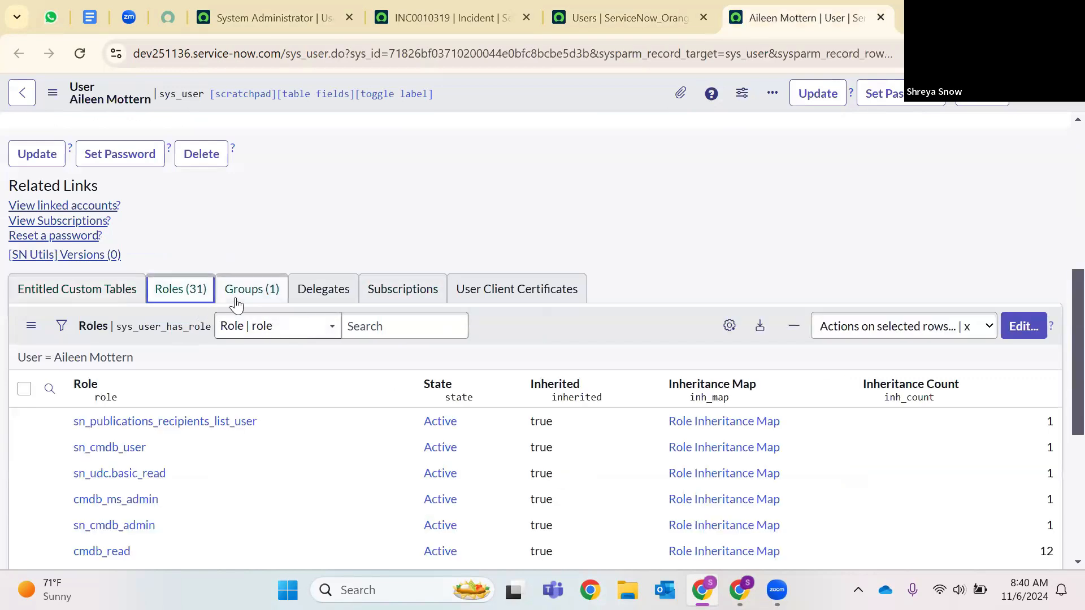
pyautogui.click(236, 305)
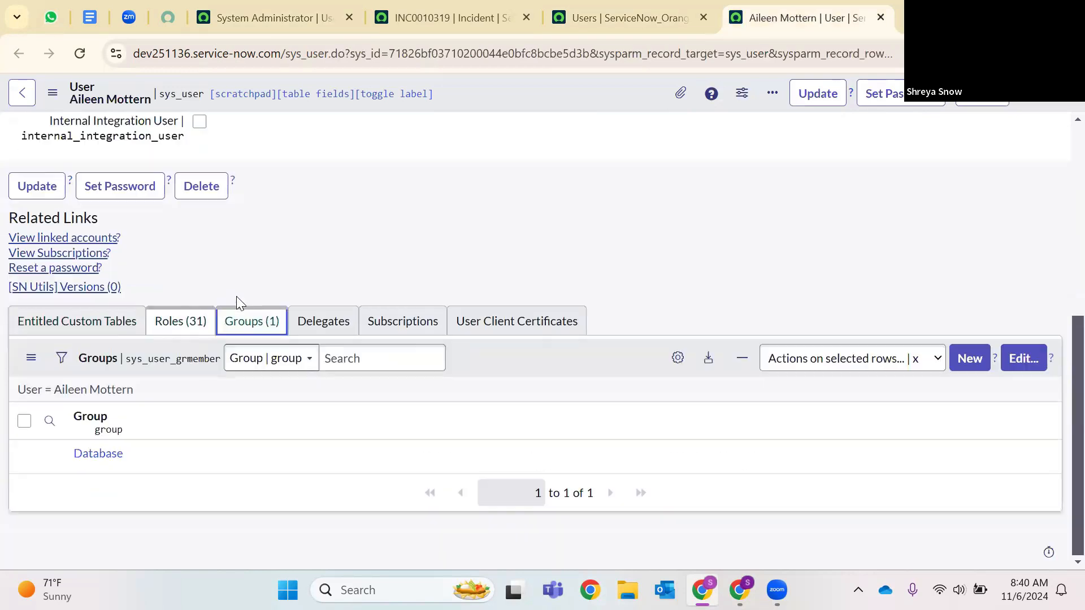
pyautogui.click(305, 338)
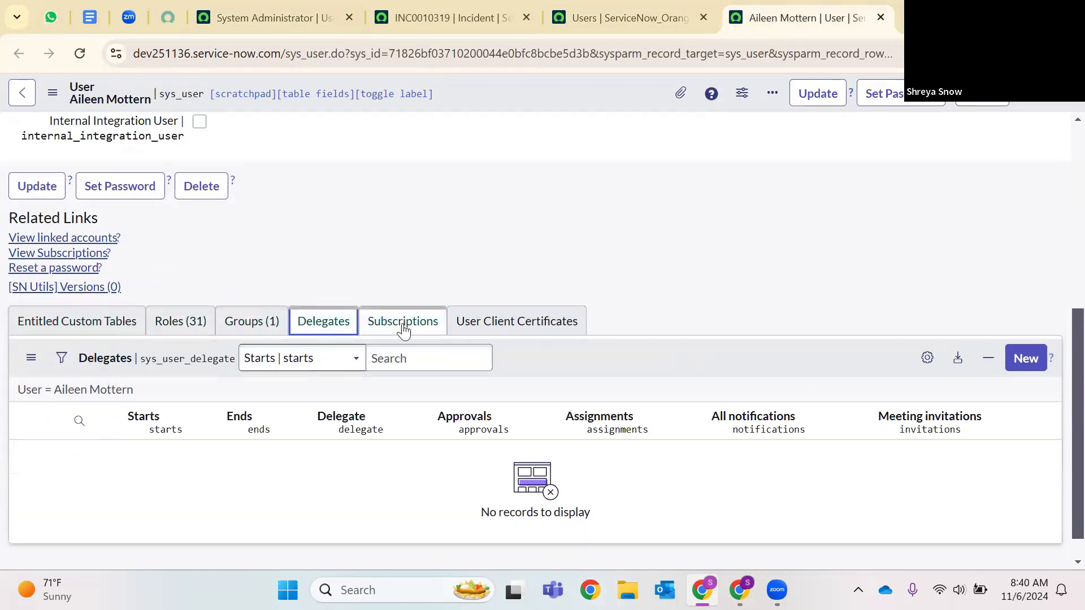
pyautogui.click(472, 333)
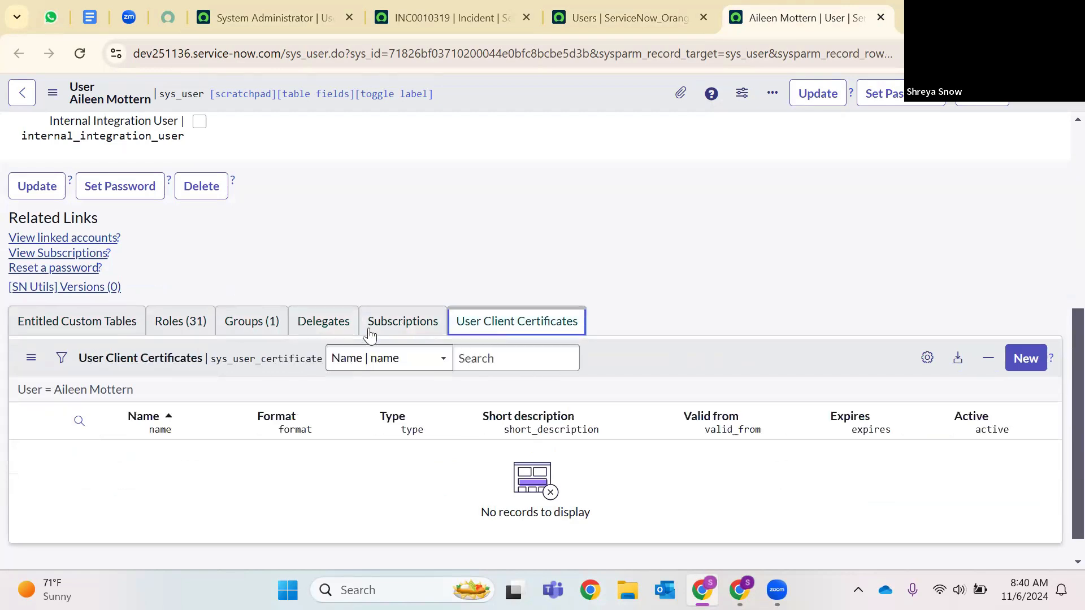
pyautogui.click(102, 330)
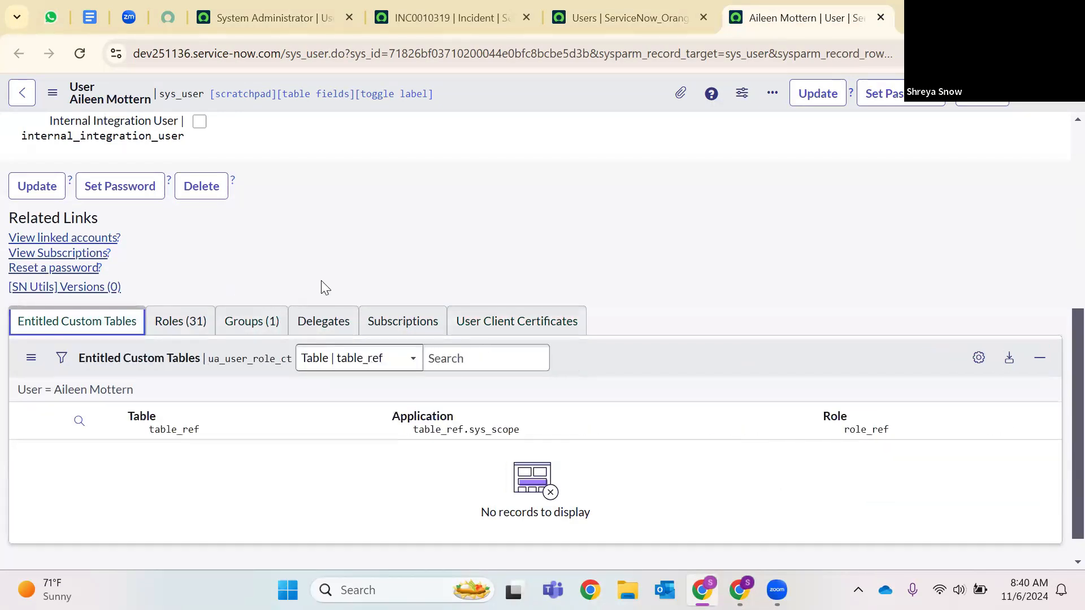
pyautogui.scroll(6, 378, 252)
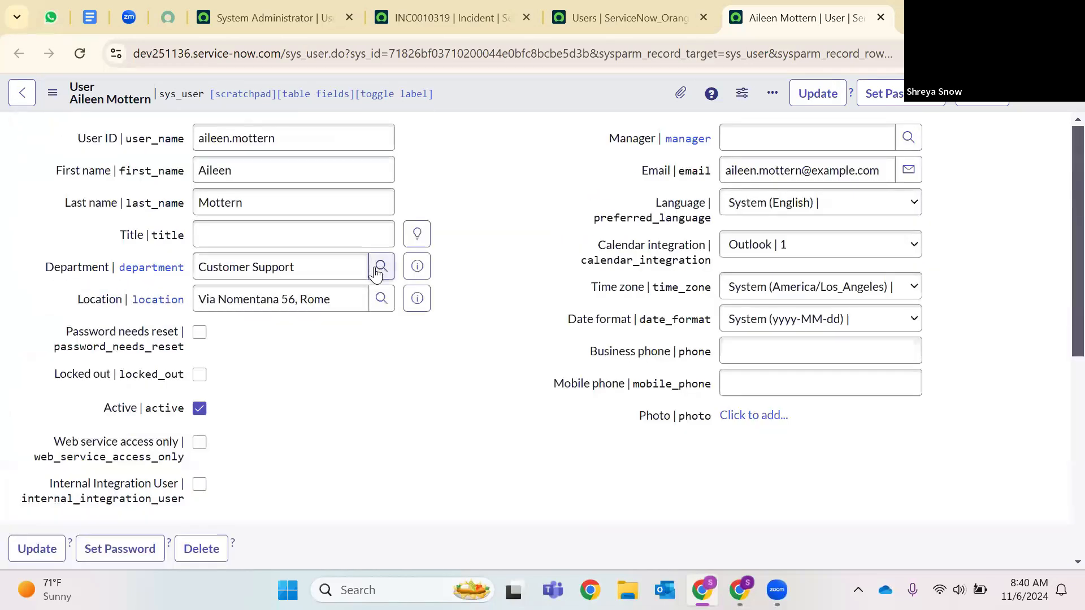
pyautogui.click(879, 20)
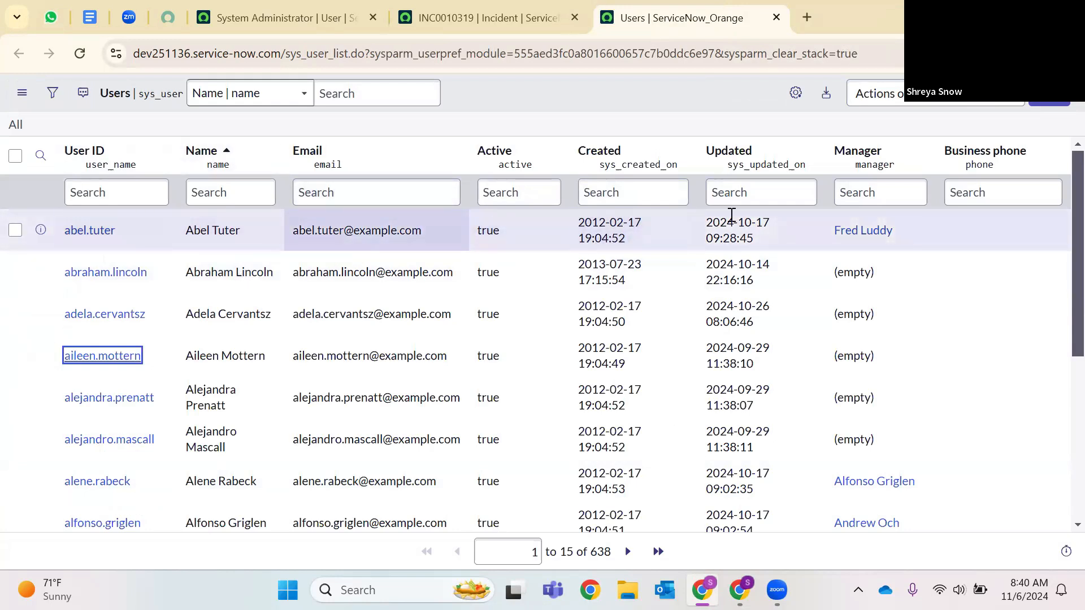
# Edit the first user's Business phone directly in the list, entering a new phone number.
pyautogui.click(996, 230)
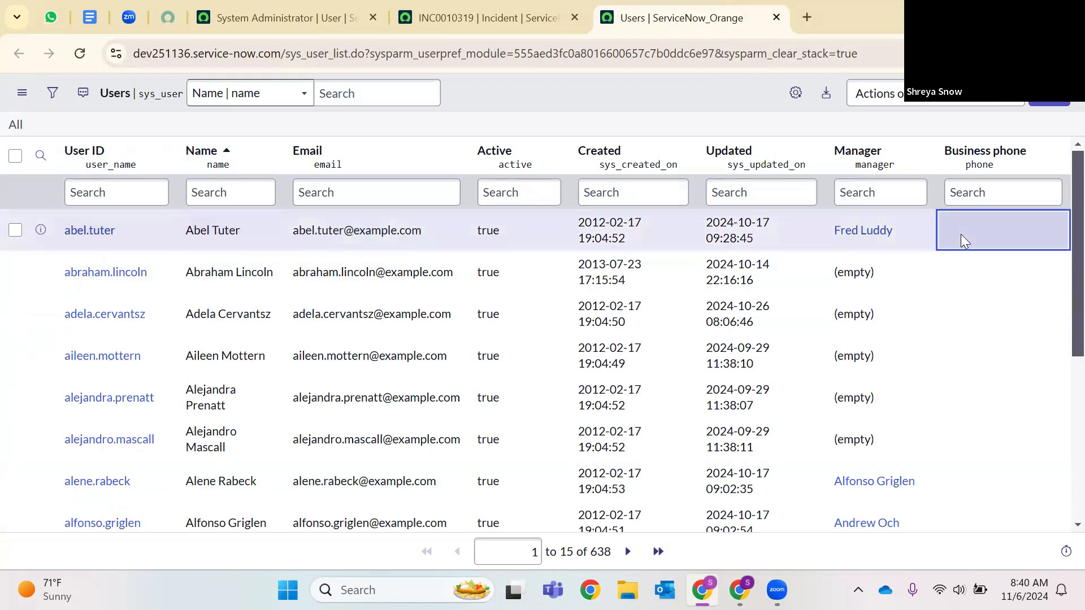
pyautogui.doubleClick(996, 239)
pyautogui.write('6')
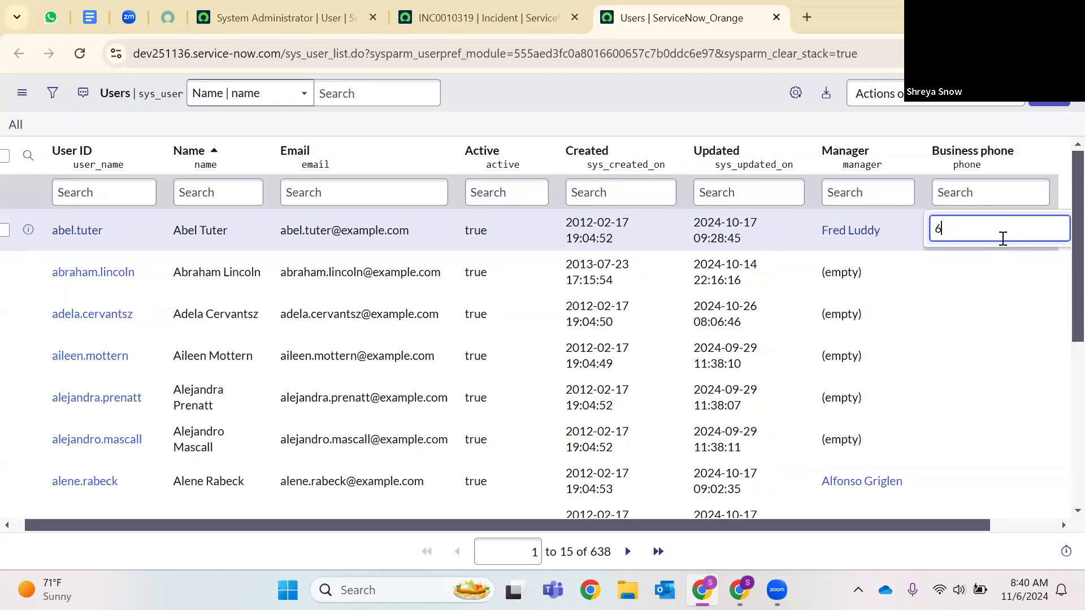
pyautogui.write('78954321')
pyautogui.press('Return')
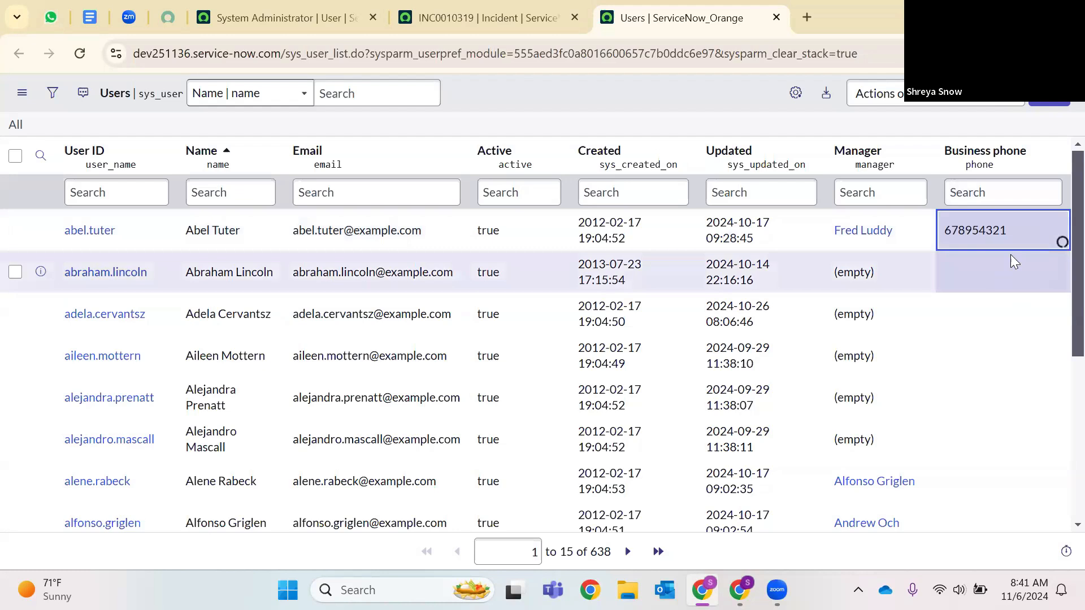
pyautogui.scroll(-5, 939, 412)
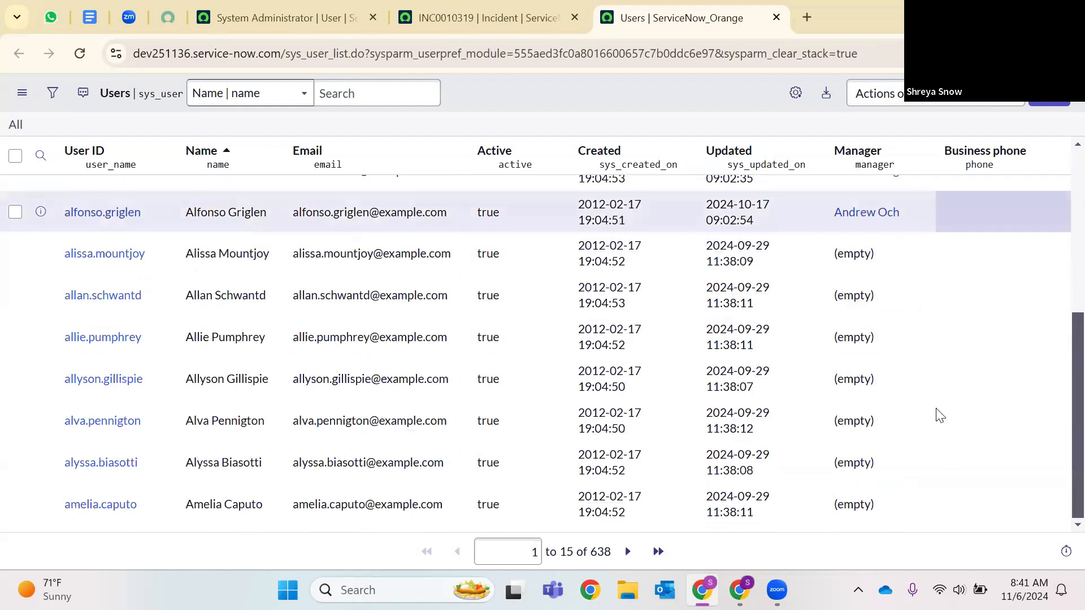
pyautogui.scroll(5, 953, 404)
pyautogui.scroll(-5, 953, 400)
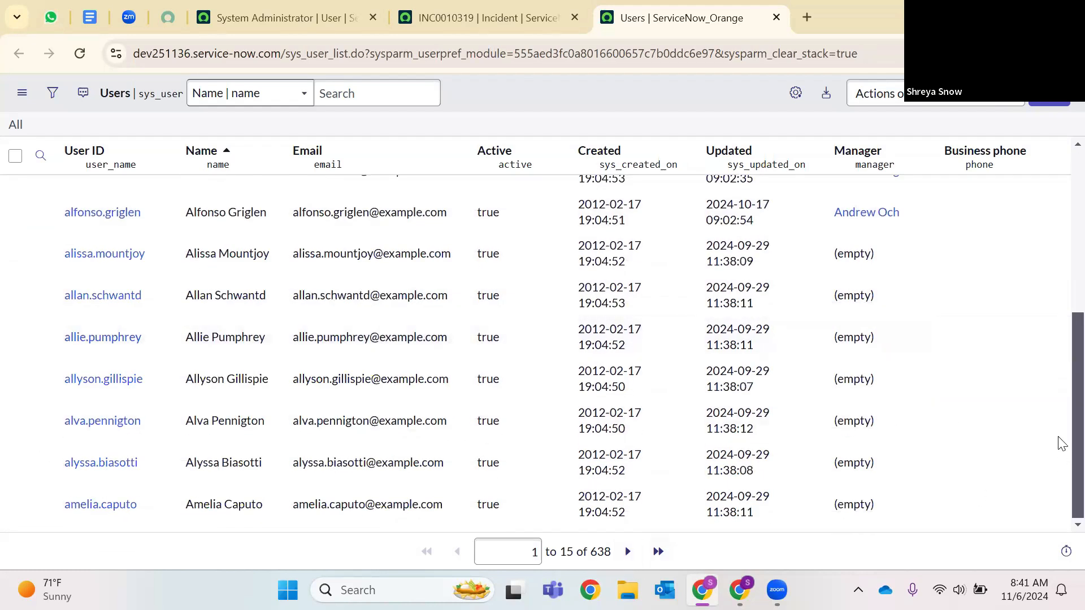
pyautogui.scroll(5, 1058, 300)
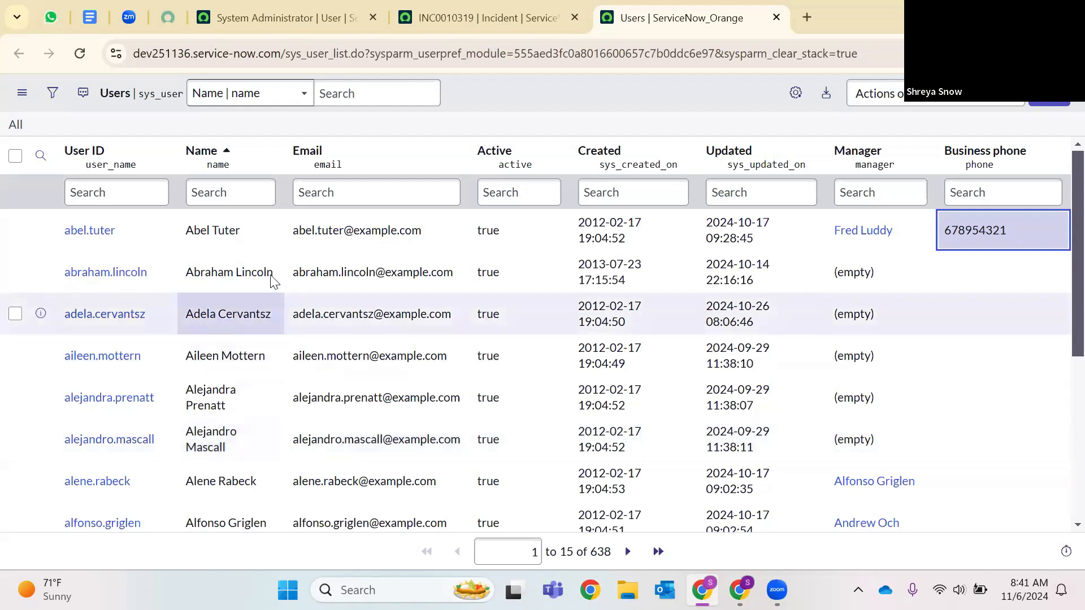
# Export the Users list to Excel (.xlsx) from the Email column options and download the file.
pyautogui.moveTo(43, 232); pyautogui.dragTo(215, 234)
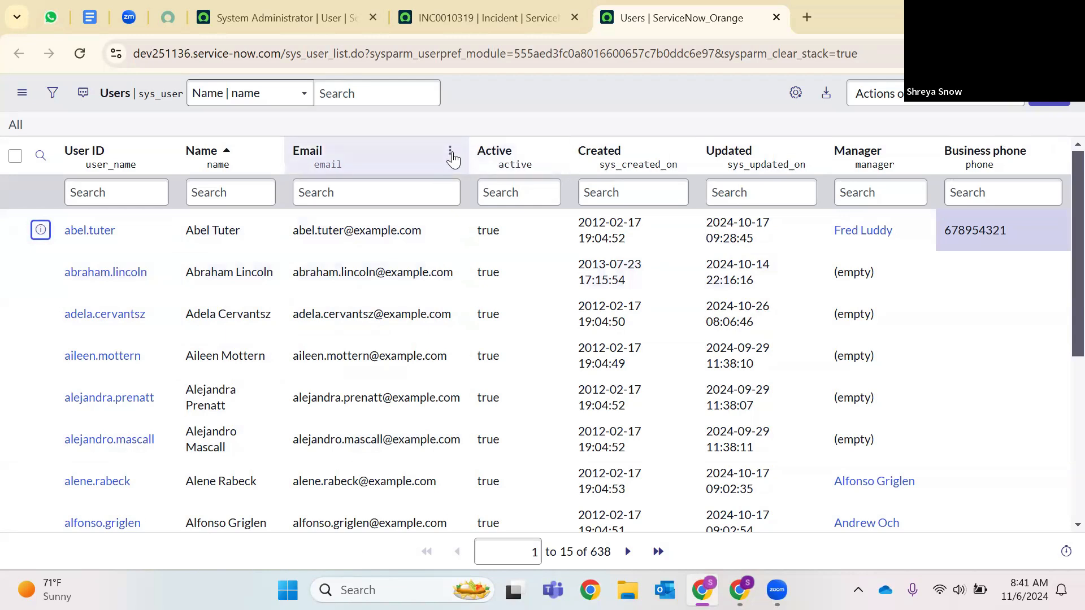
pyautogui.click(450, 150)
pyautogui.moveTo(508, 369)
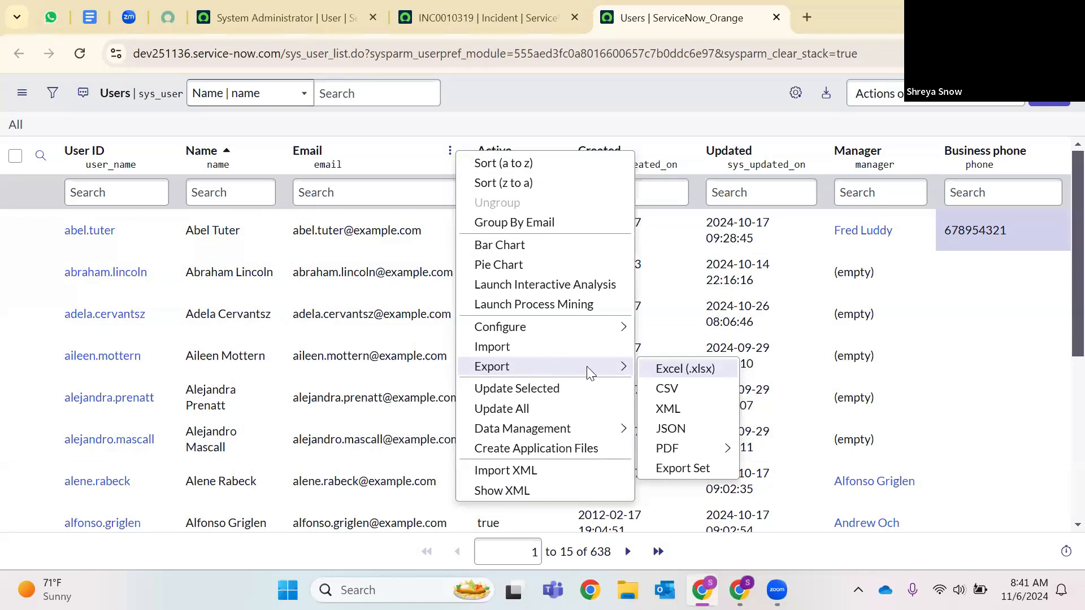
pyautogui.press('Down')
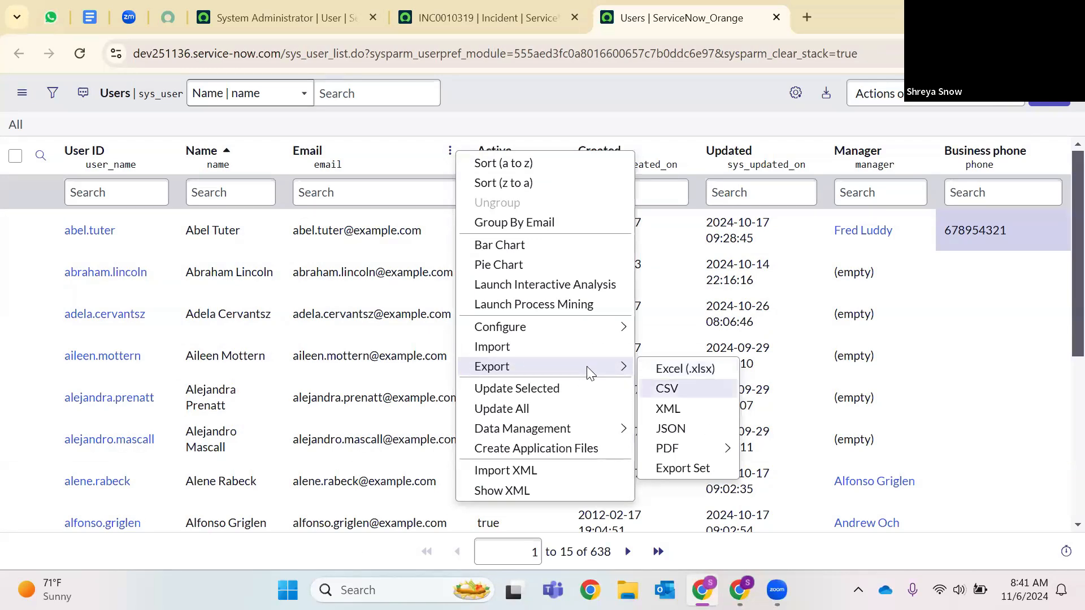
pyautogui.press('Down')
pyautogui.press('Down')
pyautogui.press('Down')
pyautogui.press('Right')
pyautogui.press('Left')
pyautogui.press('Up')
pyautogui.press('Up')
pyautogui.press('Up')
pyautogui.press('Up')
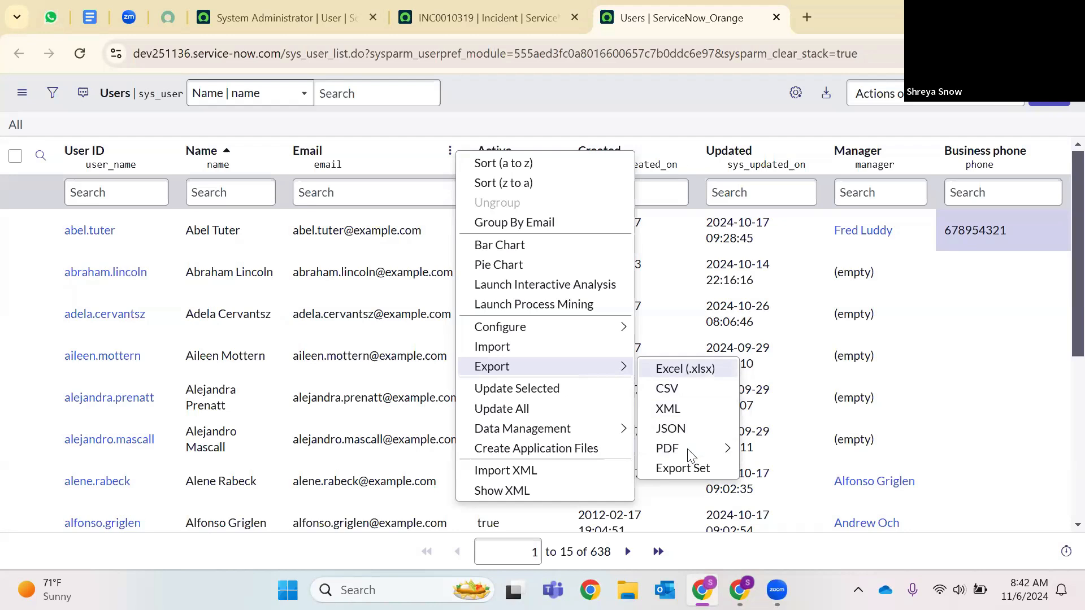
pyautogui.press('Down')
pyautogui.press('Up')
pyautogui.press('Down')
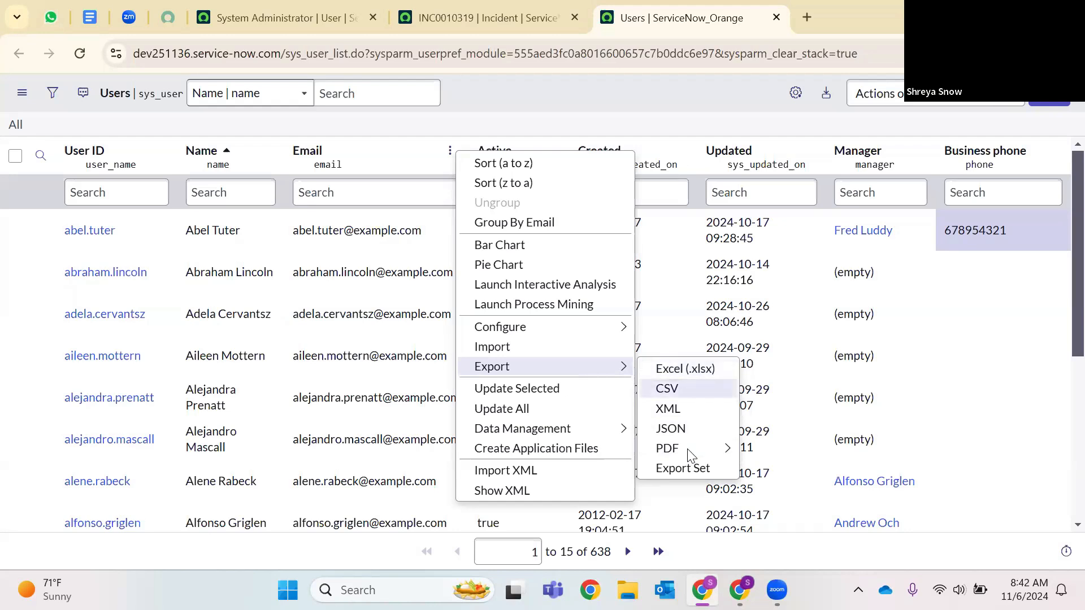
pyautogui.press('Down')
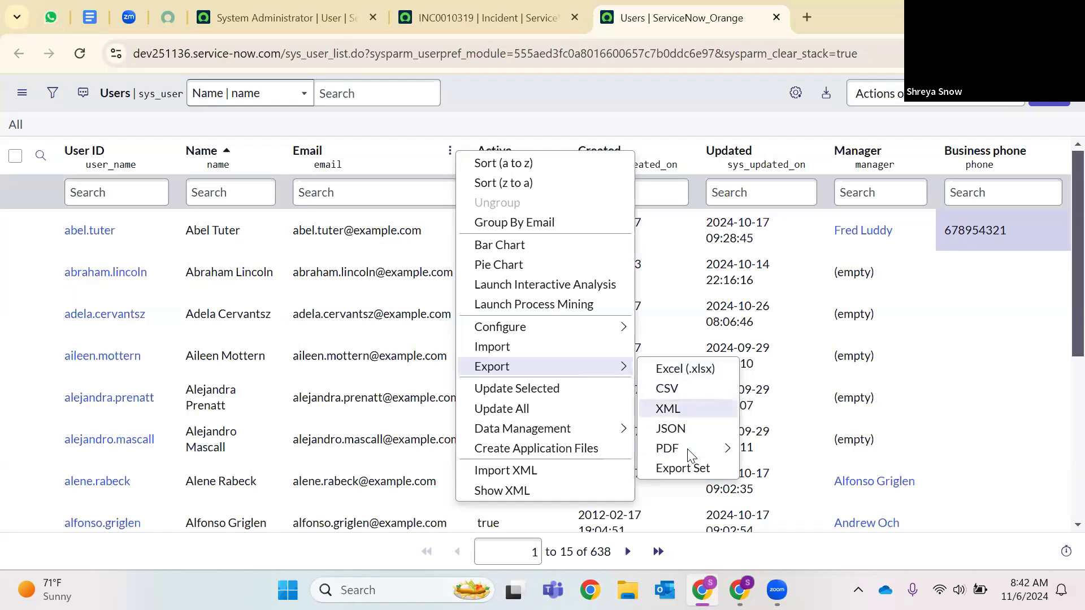
pyautogui.press('Down')
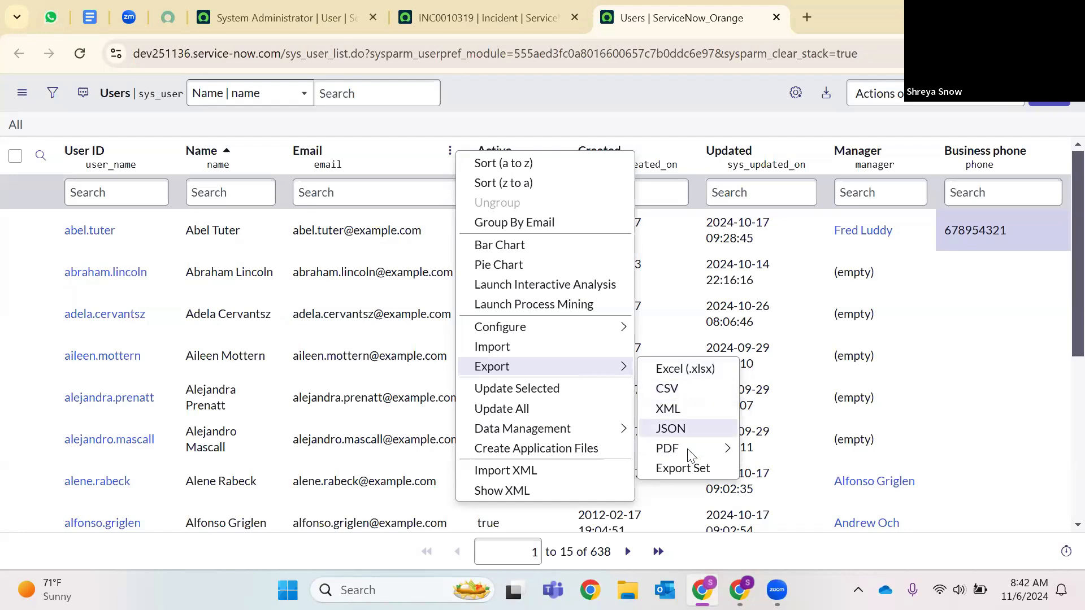
pyautogui.moveTo(683, 448)
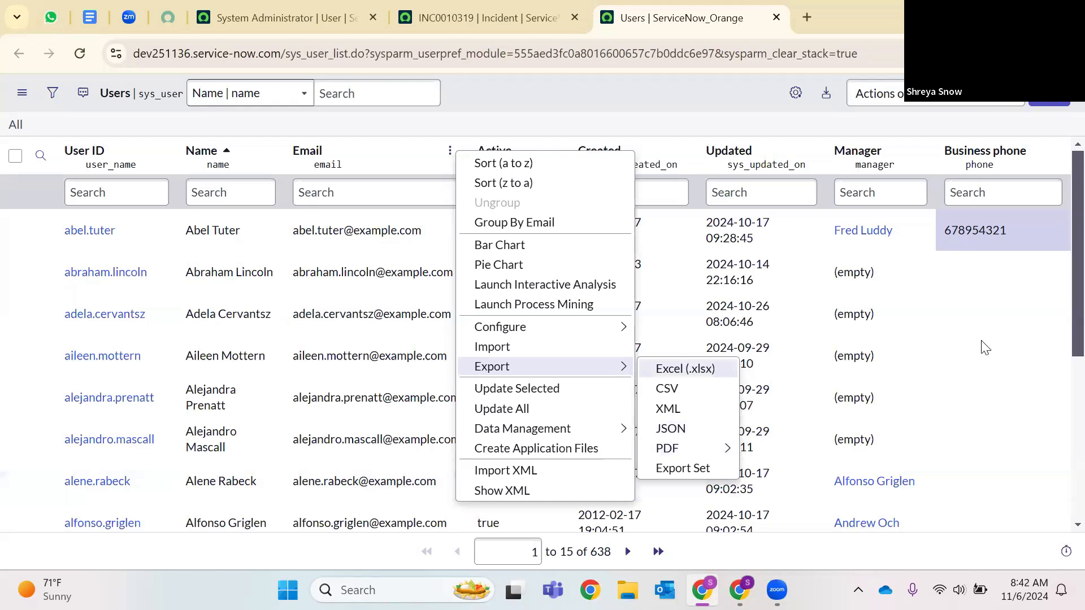
pyautogui.press('Return')
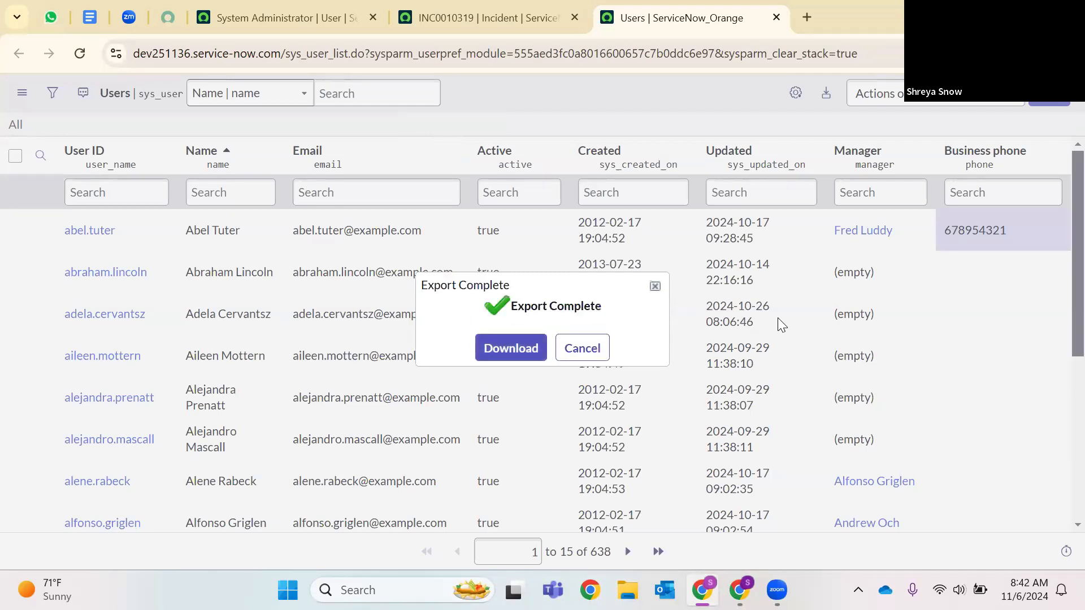
pyautogui.click(517, 349)
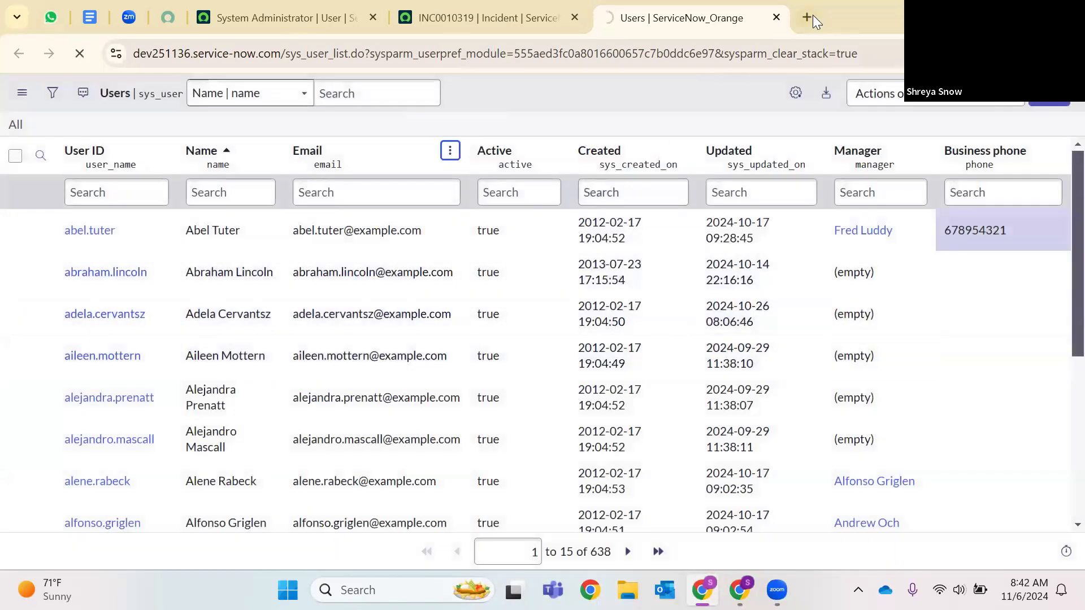
# Open a new tab, switch to Google Sheets and start a blank spreadsheet.
pyautogui.click(814, 18)
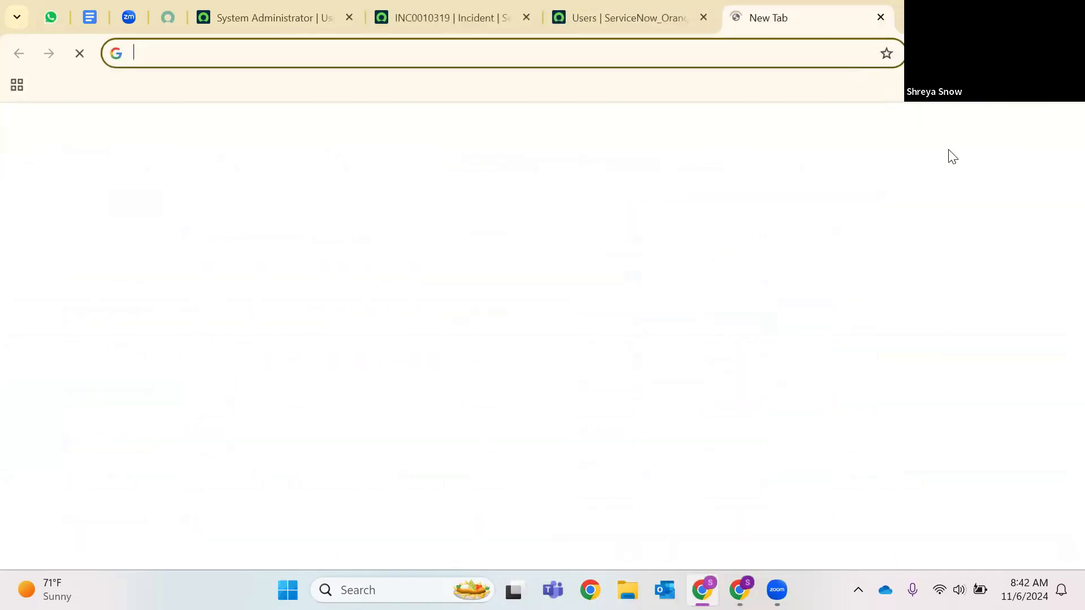
pyautogui.click(1023, 145)
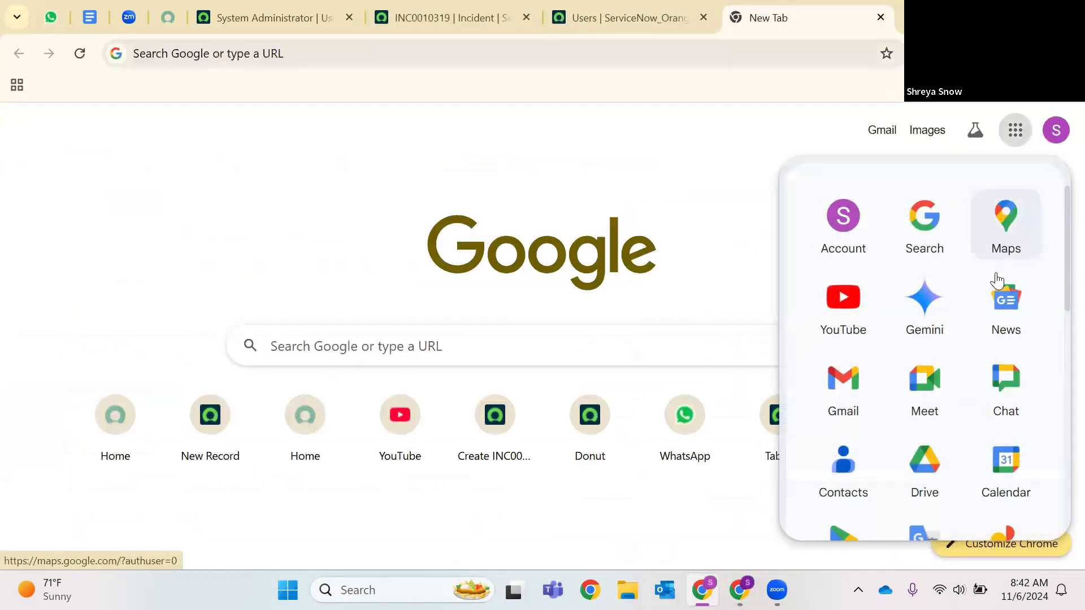
pyautogui.scroll(-5, 998, 281)
pyautogui.click(1006, 410)
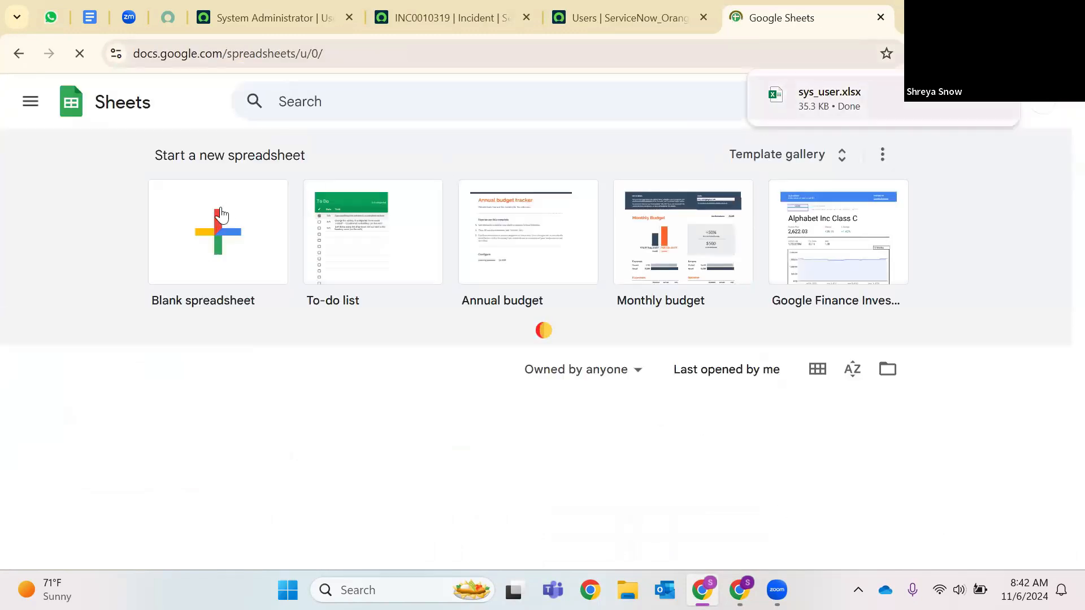
pyautogui.click(209, 217)
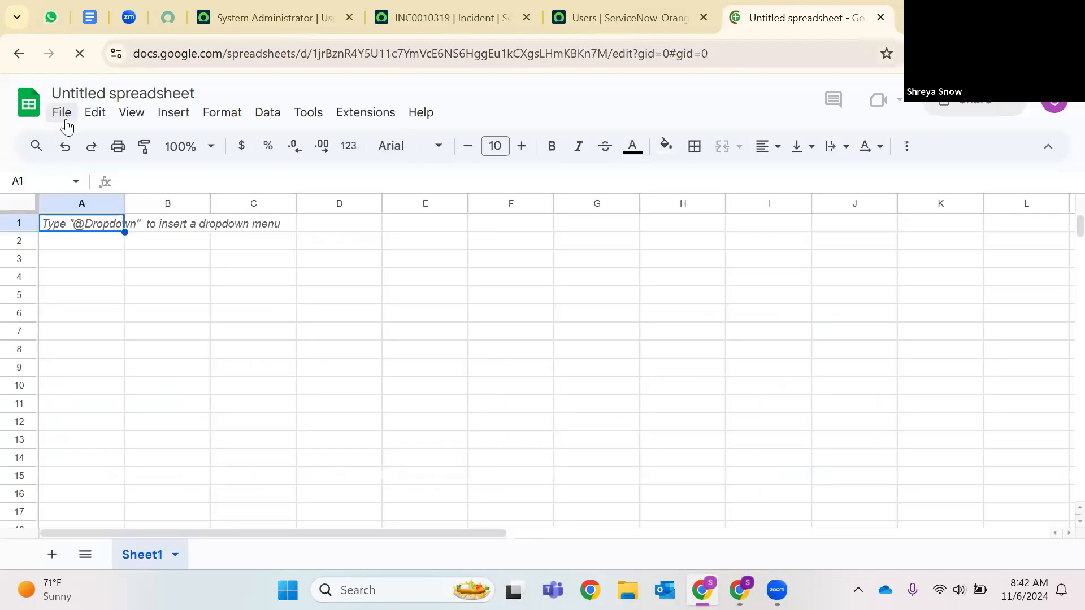
# Open the downloaded sys_user Excel file in Google Sheets by uploading it from the computer.
pyautogui.click(62, 113)
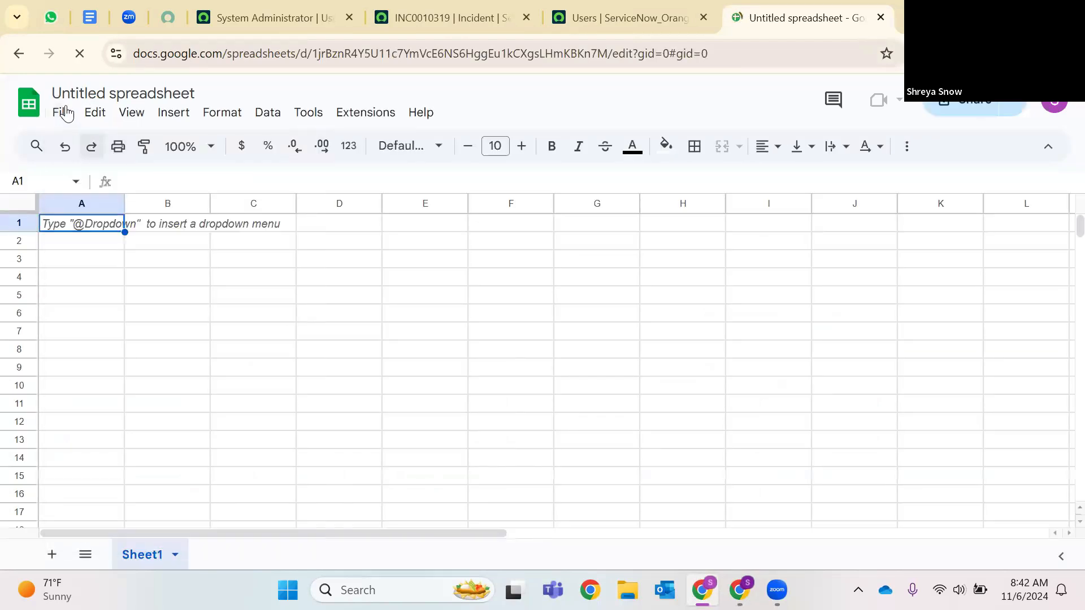
pyautogui.click(64, 113)
pyautogui.click(91, 172)
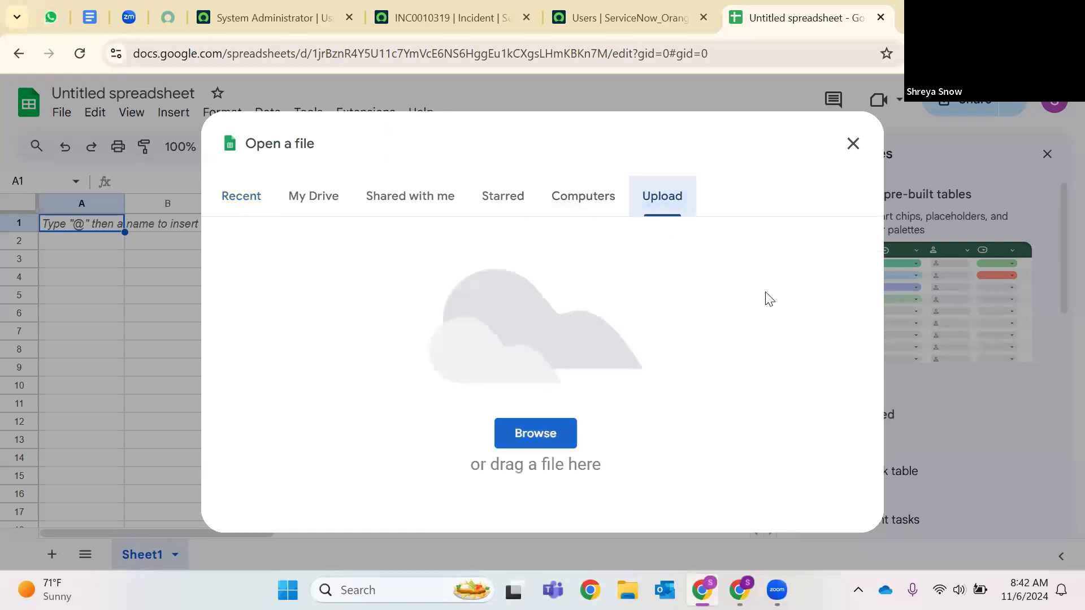
pyautogui.click(192, 156)
pyautogui.click(399, 375)
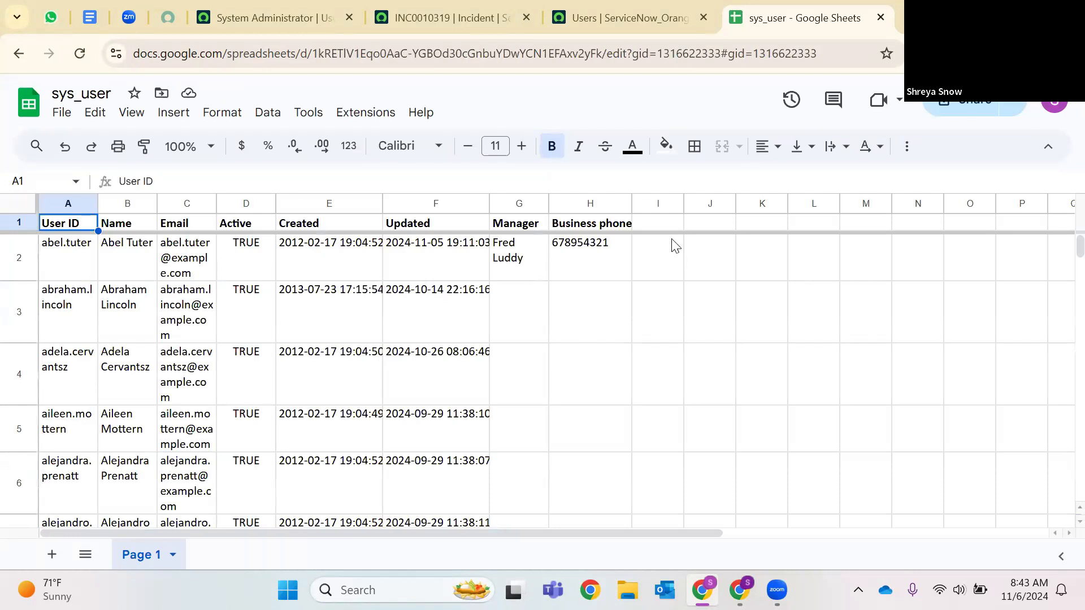
# Close the incident, Users list and spreadsheet browser tabs, keeping the System Administrator tab.
pyautogui.click(627, 17)
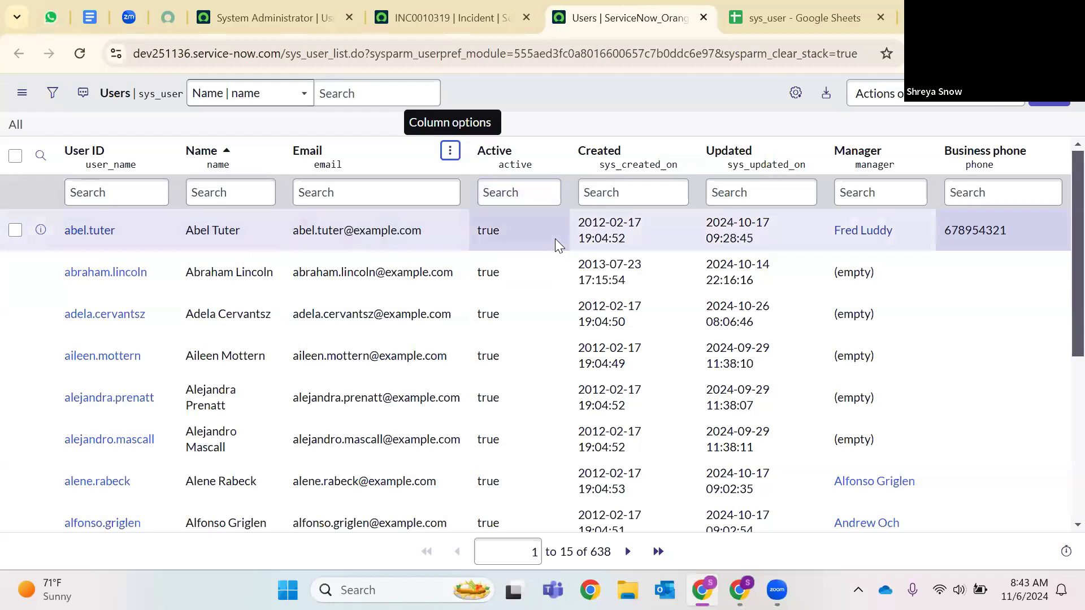
pyautogui.click(446, 15)
pyautogui.click(271, 18)
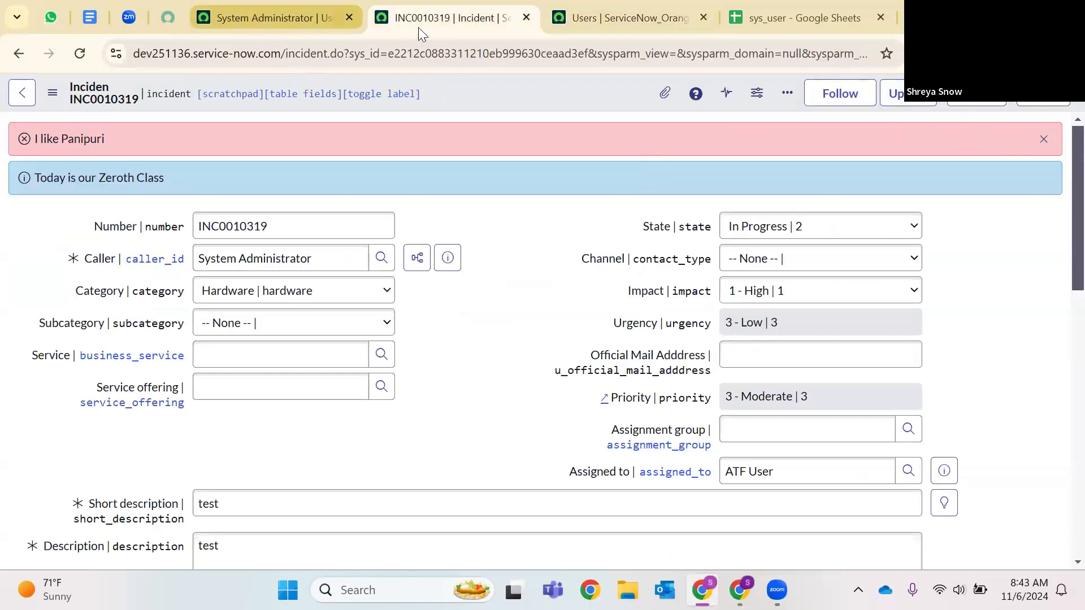
pyautogui.click(526, 16)
pyautogui.click(525, 16)
pyautogui.click(526, 16)
# Open the incident list by entering Incident.LIST in the navigator filter.
pyautogui.click(73, 96)
pyautogui.press('BackSpace')
pyautogui.press('BackSpace')
pyautogui.press('BackSpace')
pyautogui.press('BackSpace')
pyautogui.press('BackSpace')
pyautogui.write('Incide')
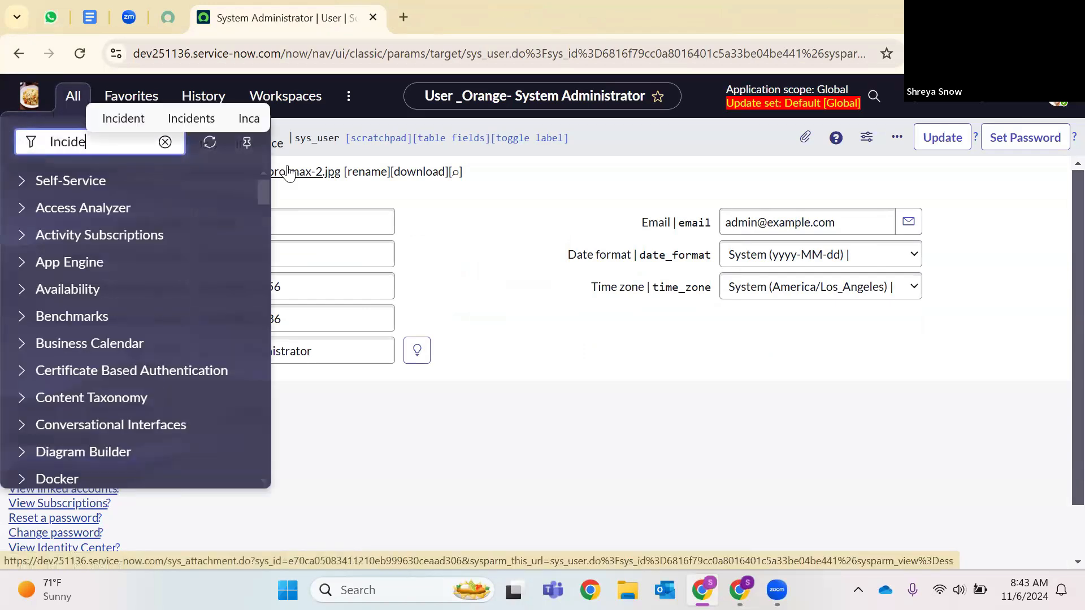
pyautogui.write('nt.LIST')
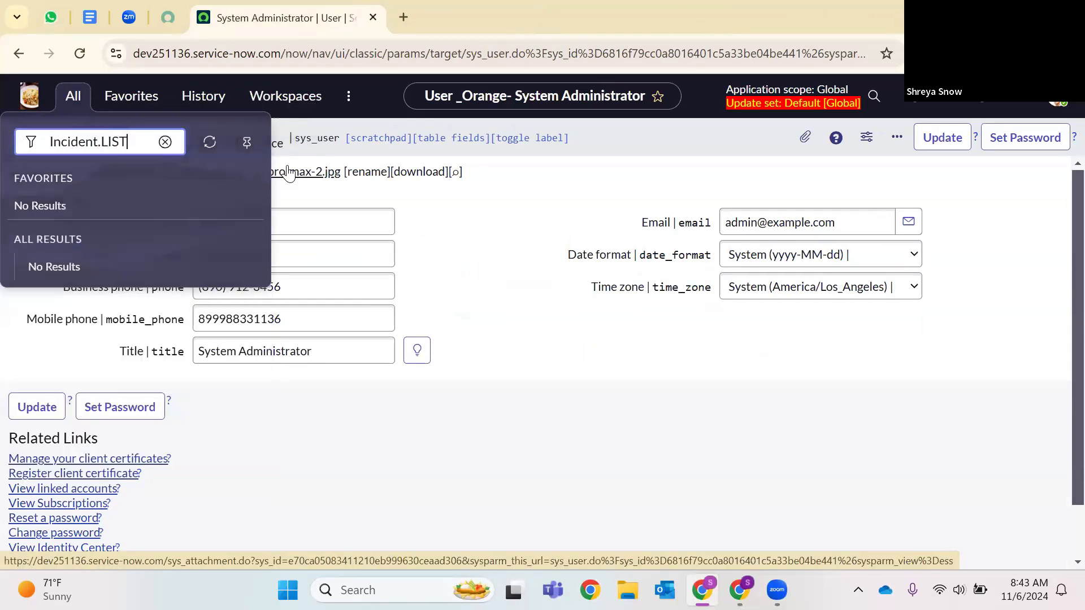
pyautogui.press('Return')
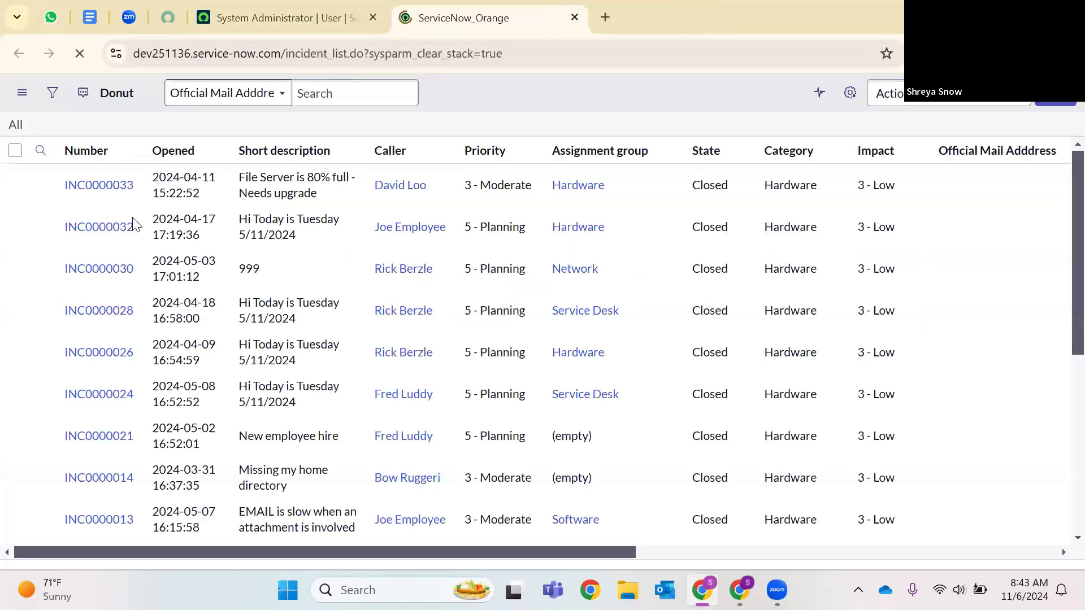
# Select incident INC0000033 in the list and delete it through the selected-rows actions.
pyautogui.click(15, 230)
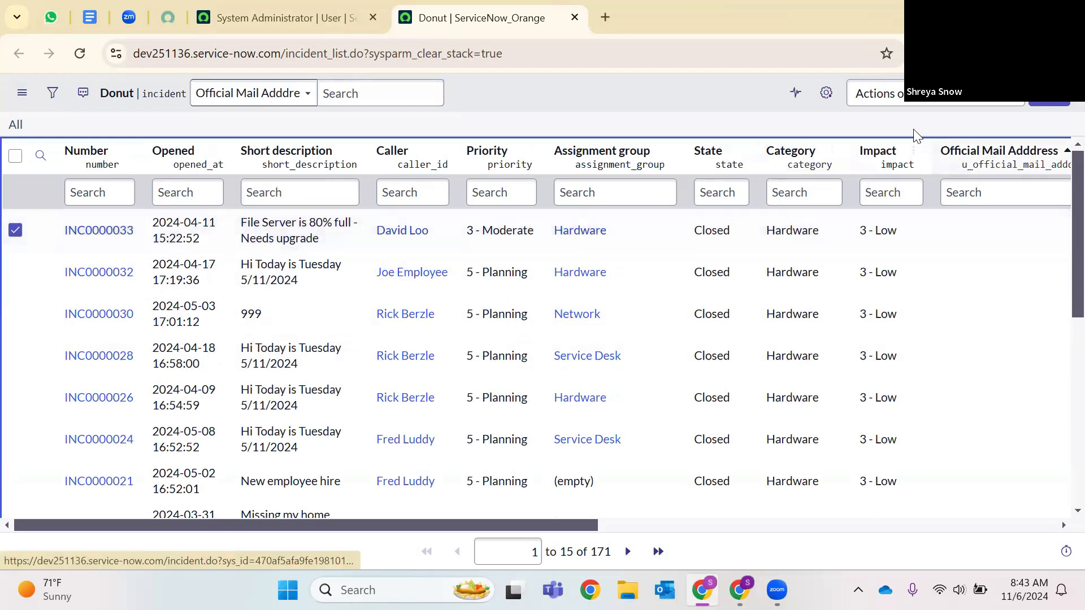
pyautogui.click(906, 107)
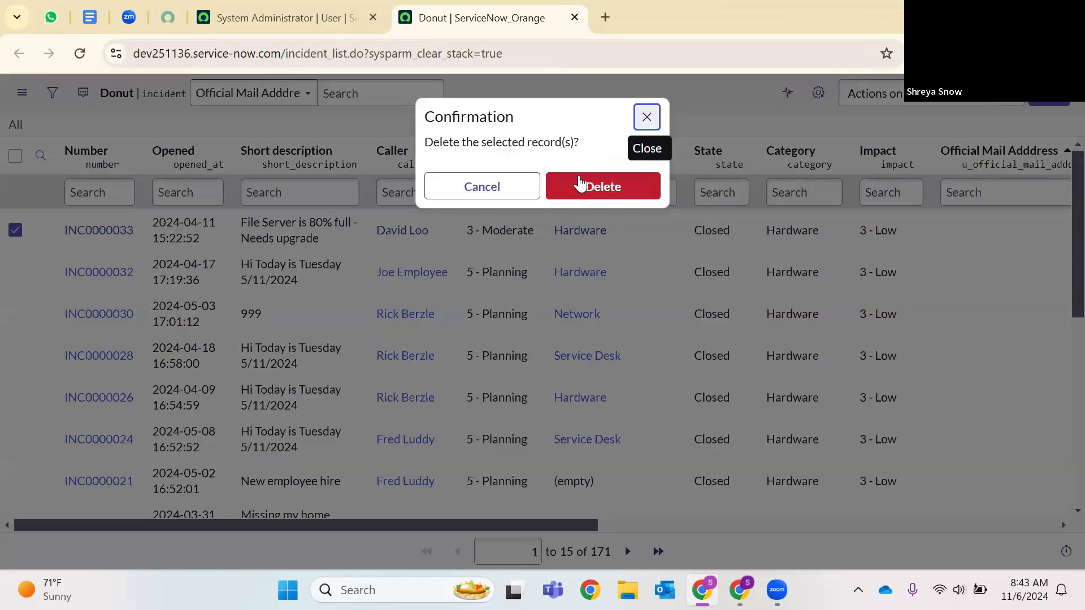
pyautogui.click(581, 180)
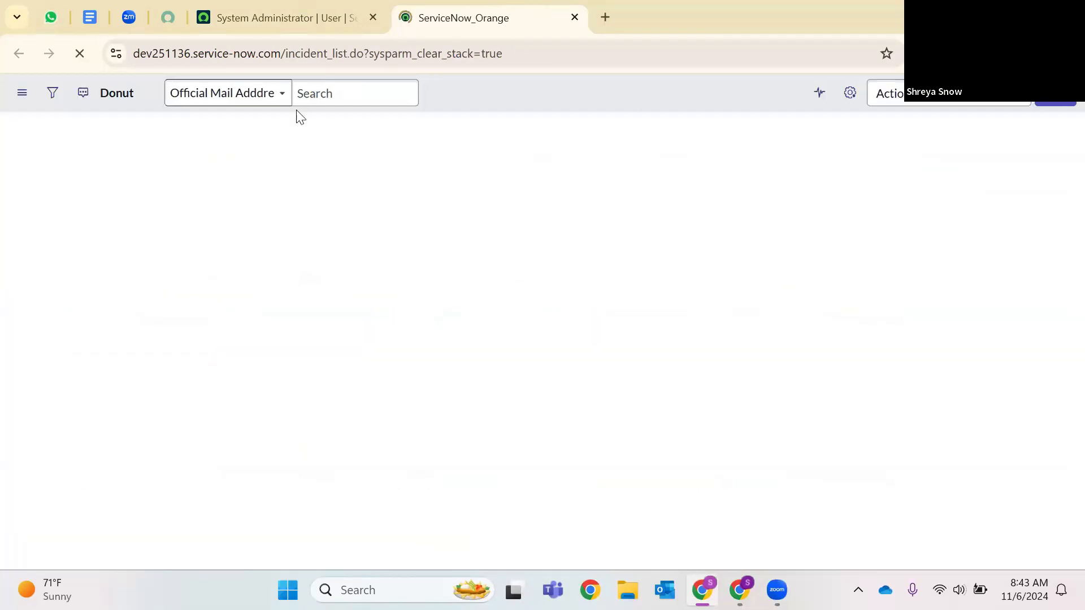
pyautogui.click(81, 55)
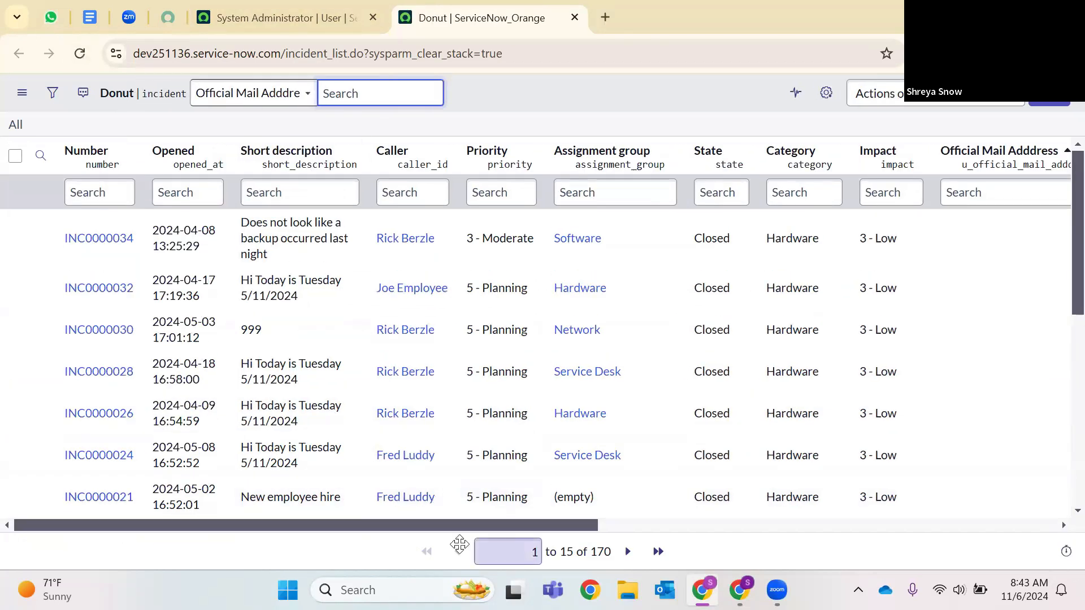
pyautogui.click(604, 555)
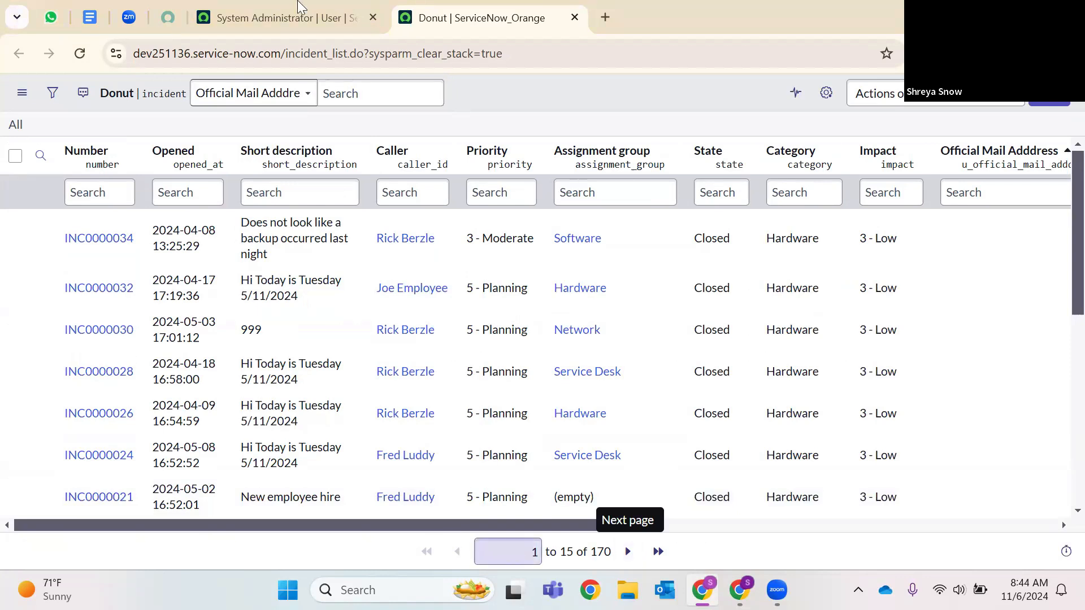
# Search the navigator for Deleted Records and open that module in a new tab.
pyautogui.click(300, 8)
pyautogui.click(73, 95)
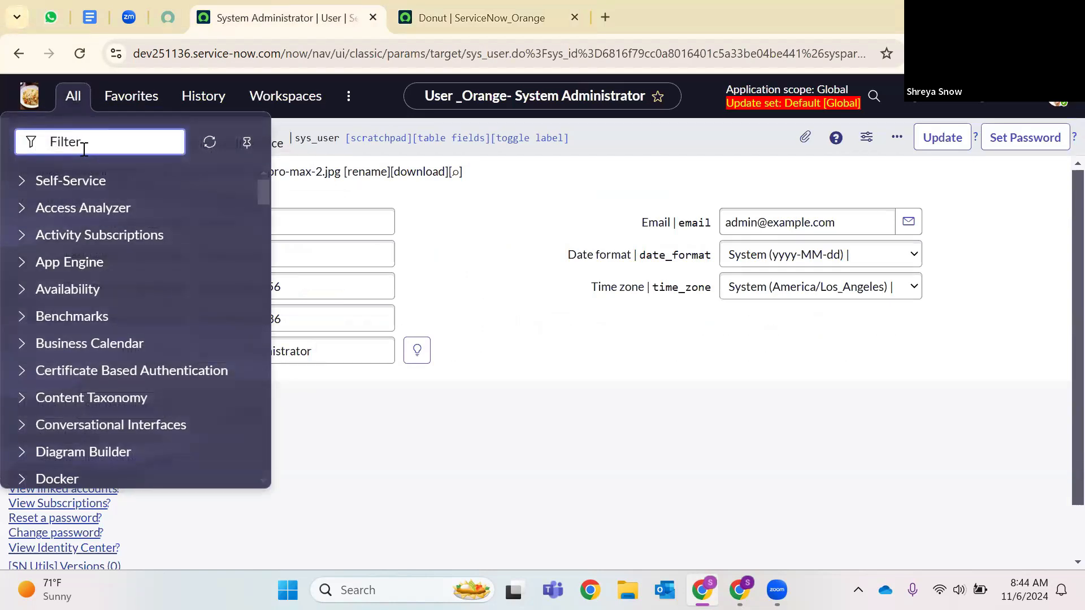
pyautogui.write('Deleted')
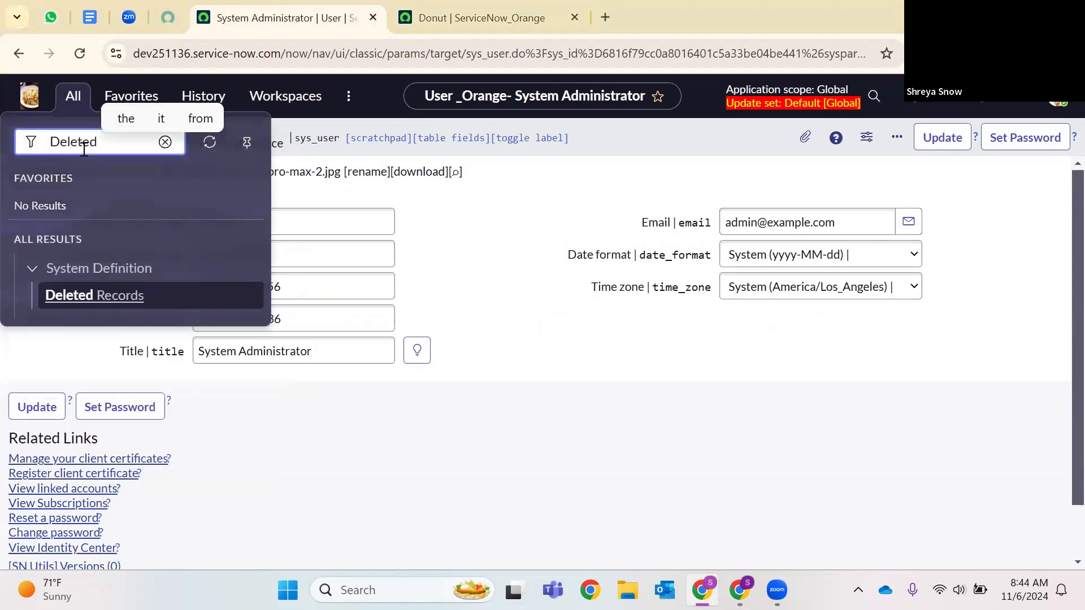
pyautogui.write(' Re')
pyautogui.press('Down')
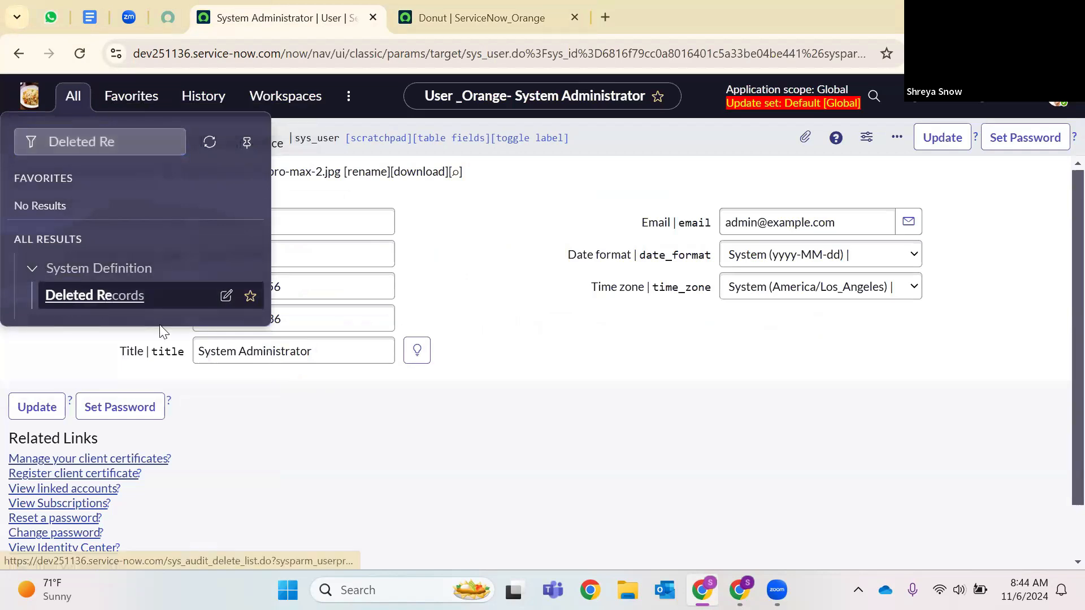
pyautogui.rightClick(67, 300)
pyautogui.click(162, 324)
pyautogui.click(649, 3)
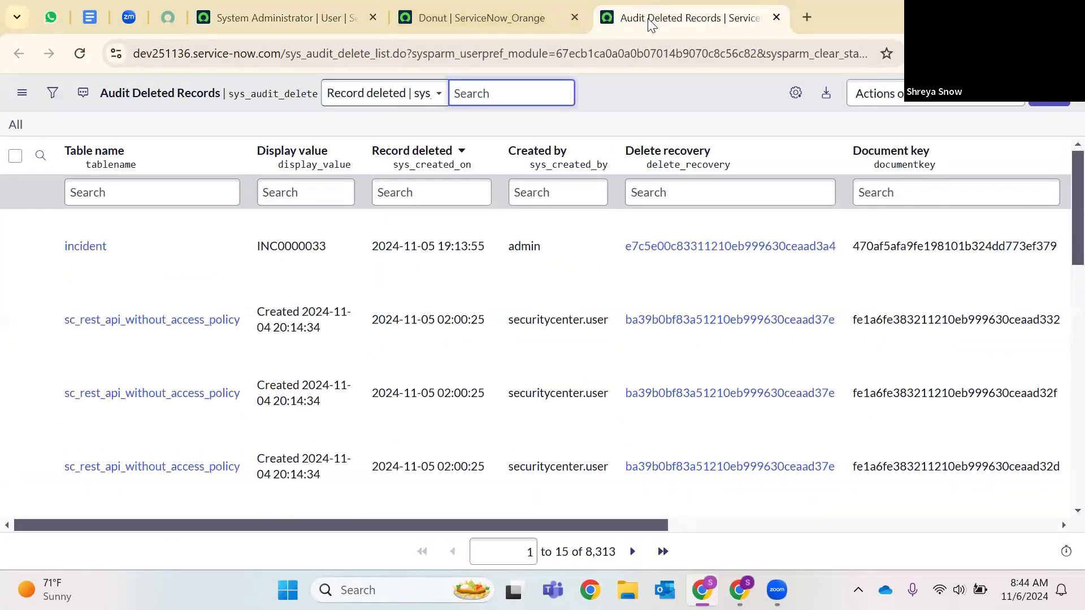
# Open the deleted-record audit entry for incident INC0000033 created by admin.
pyautogui.moveTo(135, 246); pyautogui.dragTo(63, 247)
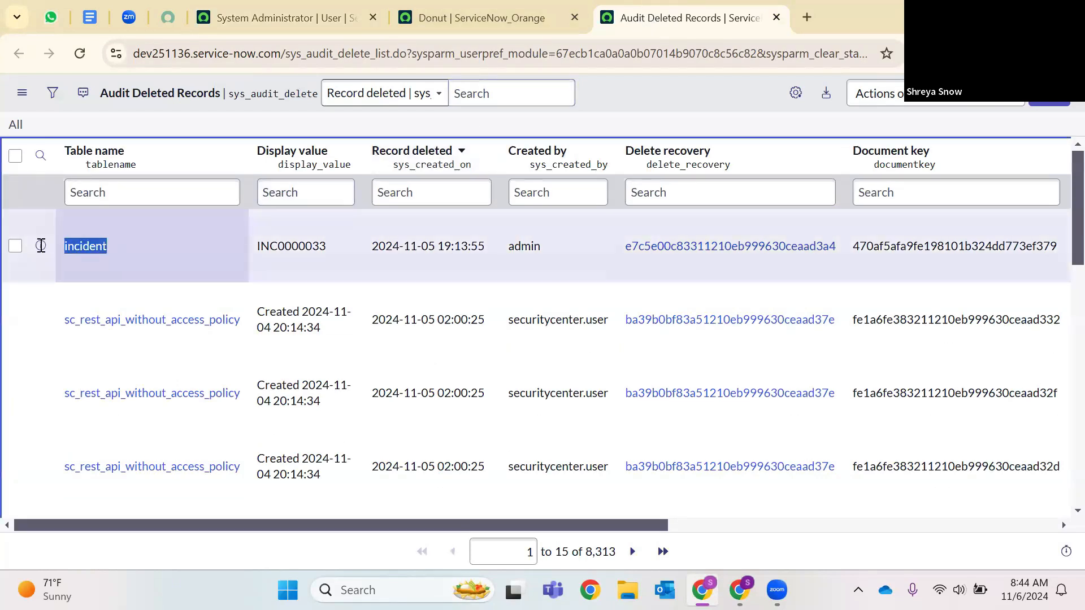
pyautogui.moveTo(348, 247); pyautogui.dragTo(256, 247)
pyautogui.moveTo(570, 250); pyautogui.dragTo(503, 251)
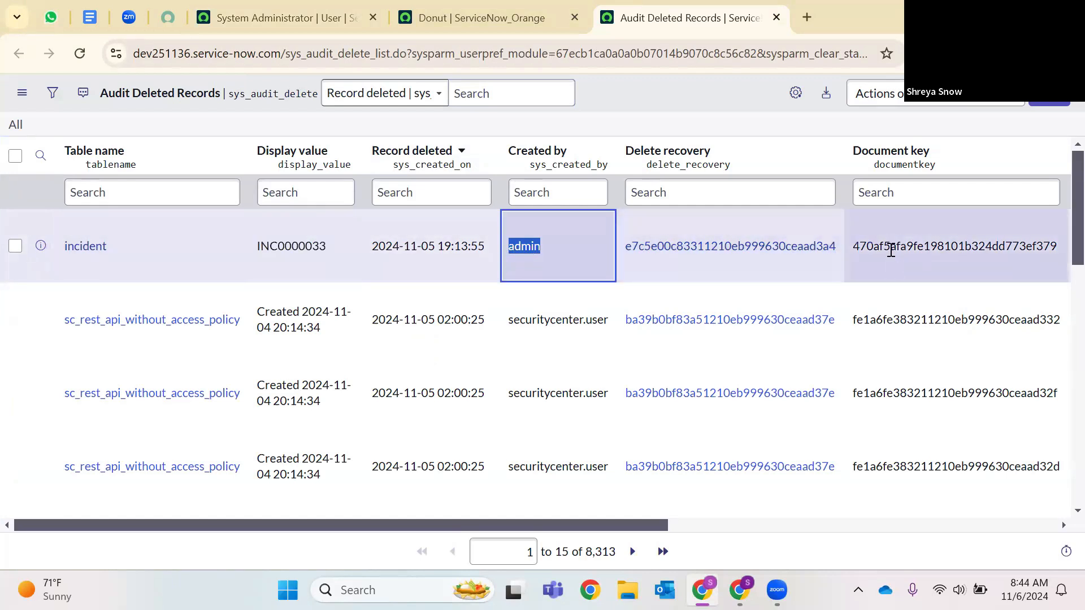
pyautogui.click(91, 249)
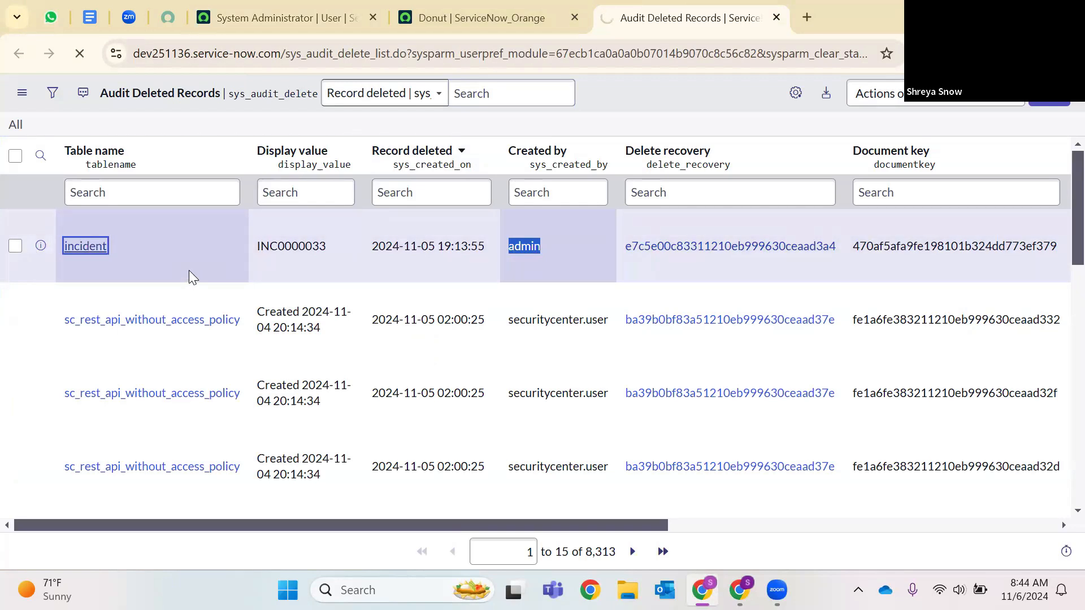
pyautogui.doubleClick(260, 93)
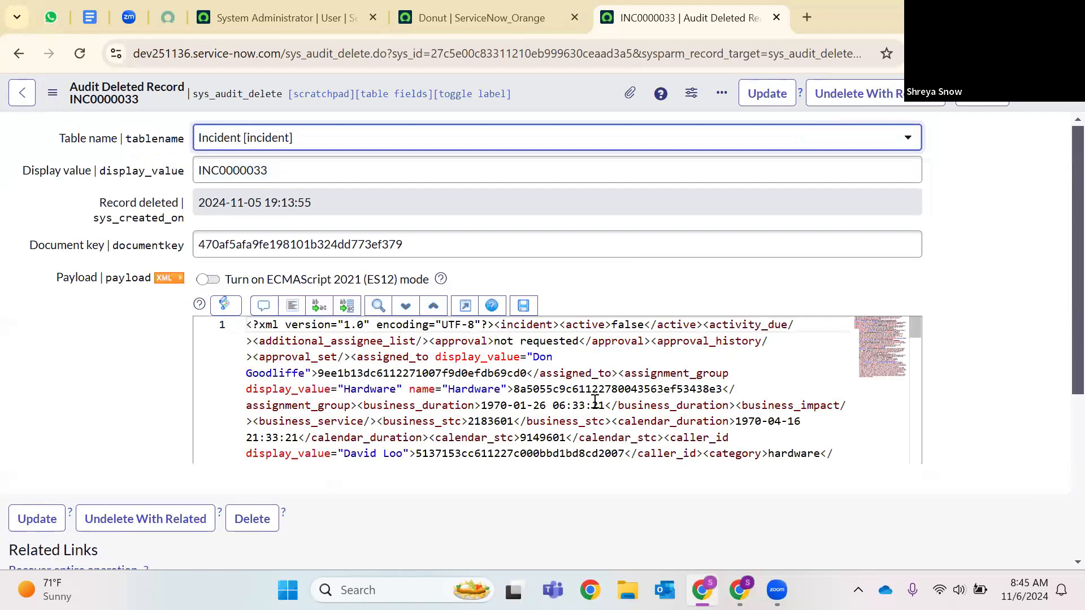
# Undelete INC0000033 with its related records, answering yes to the confirmation.
pyautogui.click(893, 93)
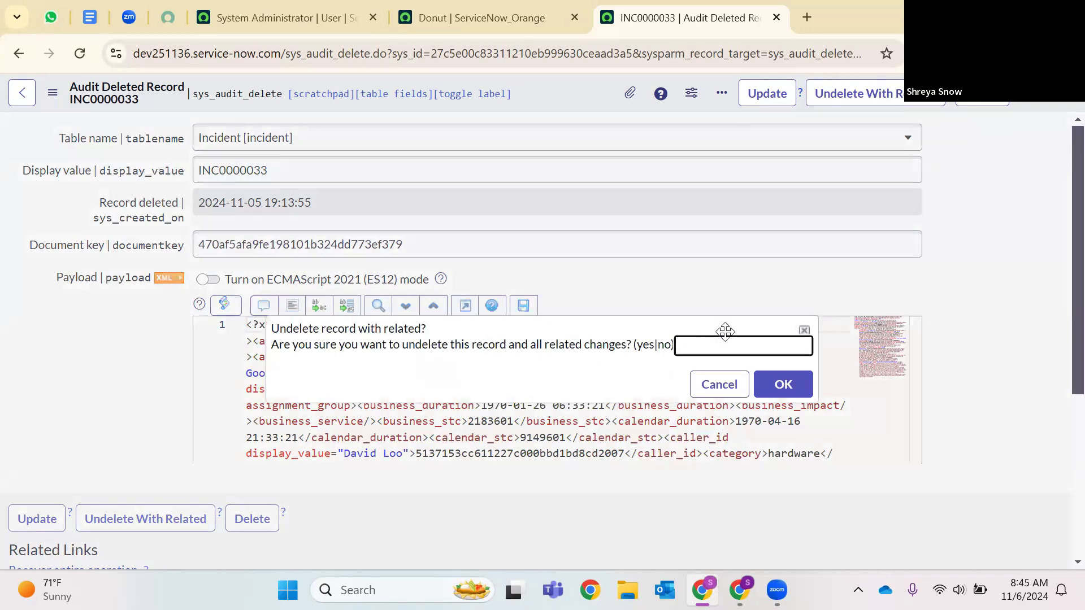
pyautogui.write('yes')
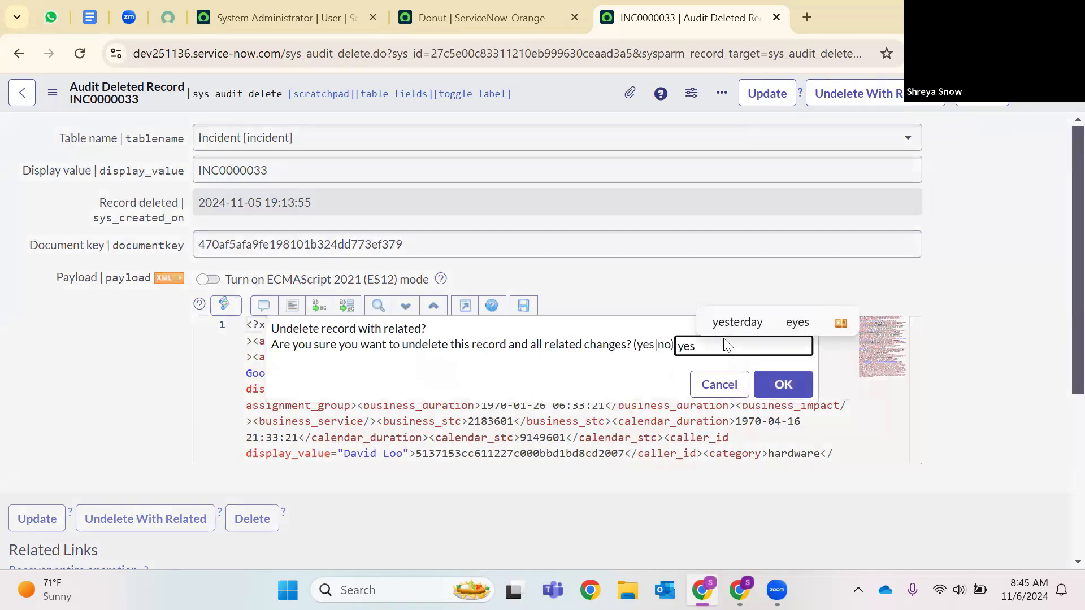
pyautogui.press('Return')
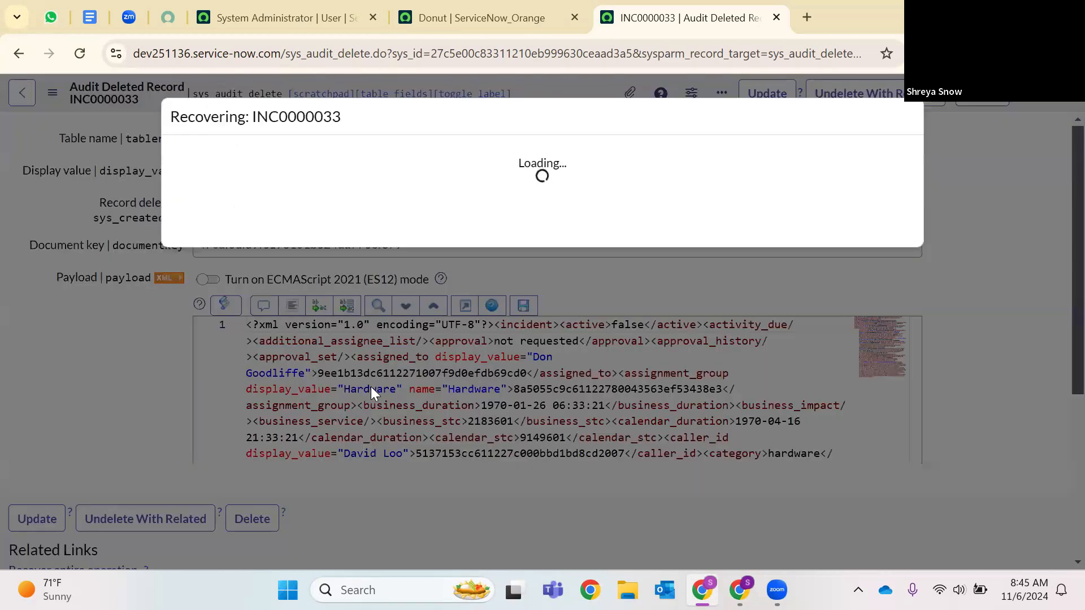
pyautogui.click(892, 265)
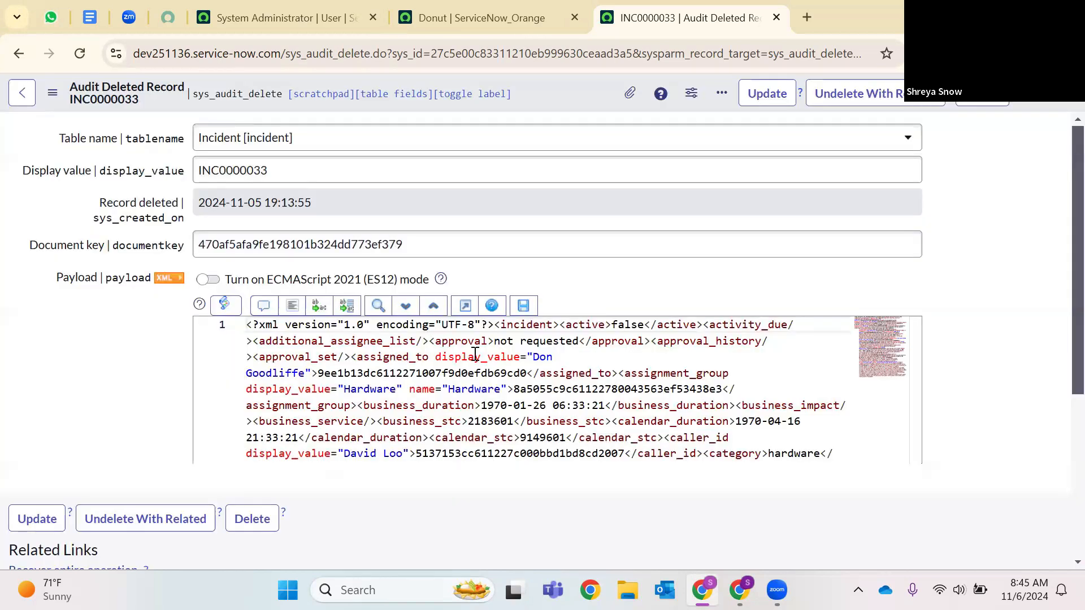
pyautogui.click(345, 172)
# Close the audit record tab and start a new incident from the incident list.
pyautogui.click(494, 7)
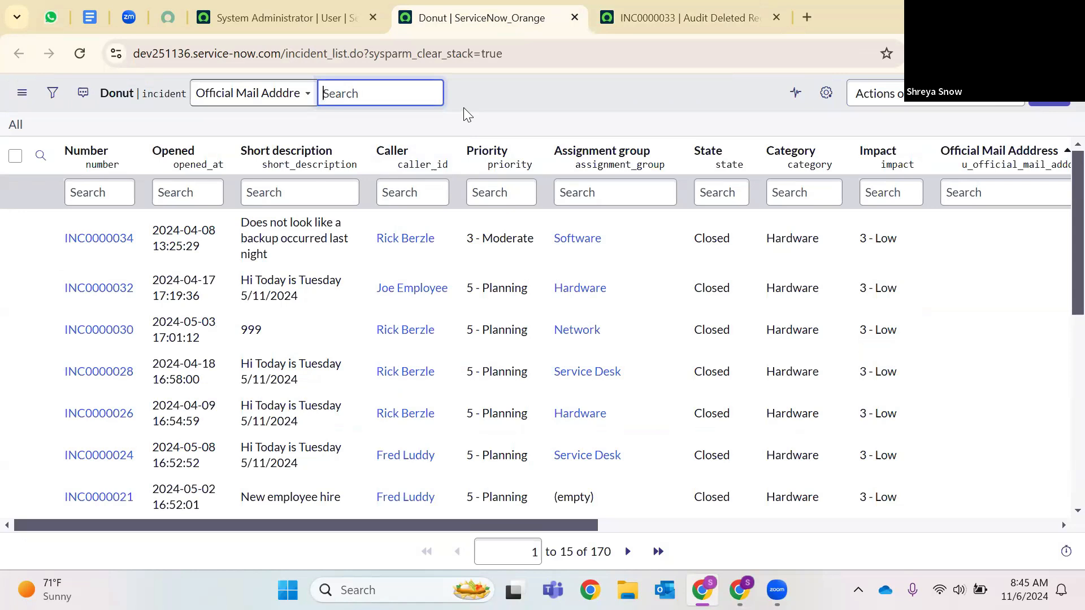
pyautogui.click(697, 5)
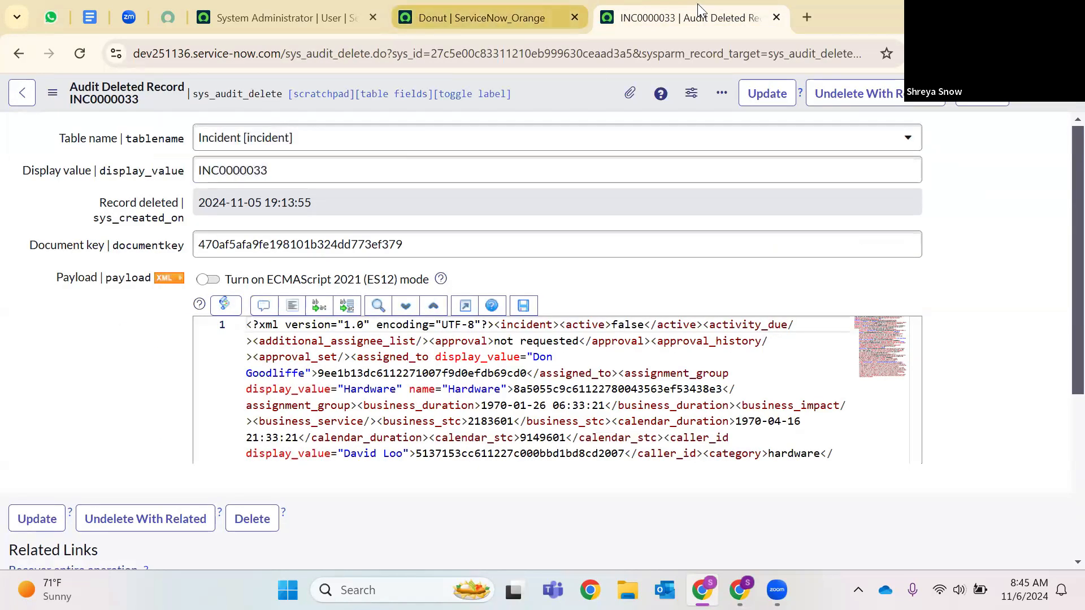
pyautogui.click(776, 18)
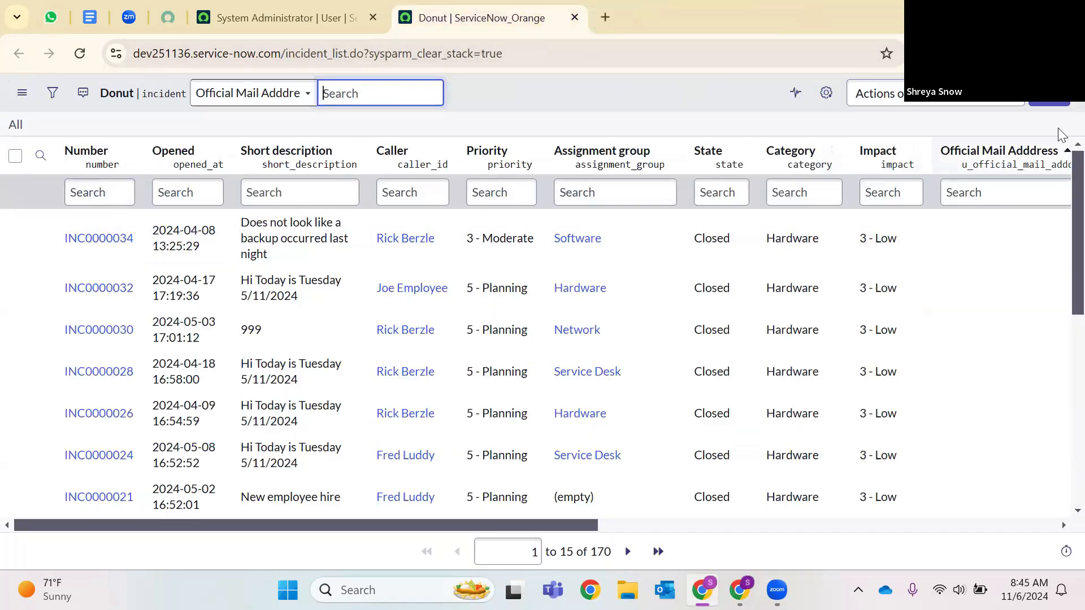
pyautogui.click(1049, 103)
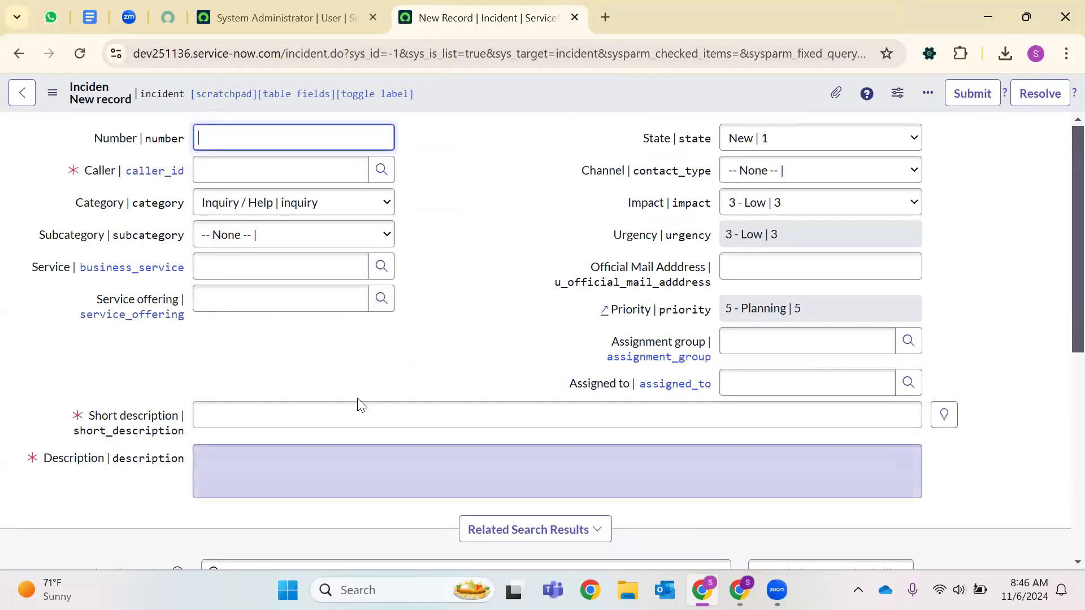
# Examine the new incident form's fields, State choices and the Number label's context menu options.
pyautogui.click(528, 372)
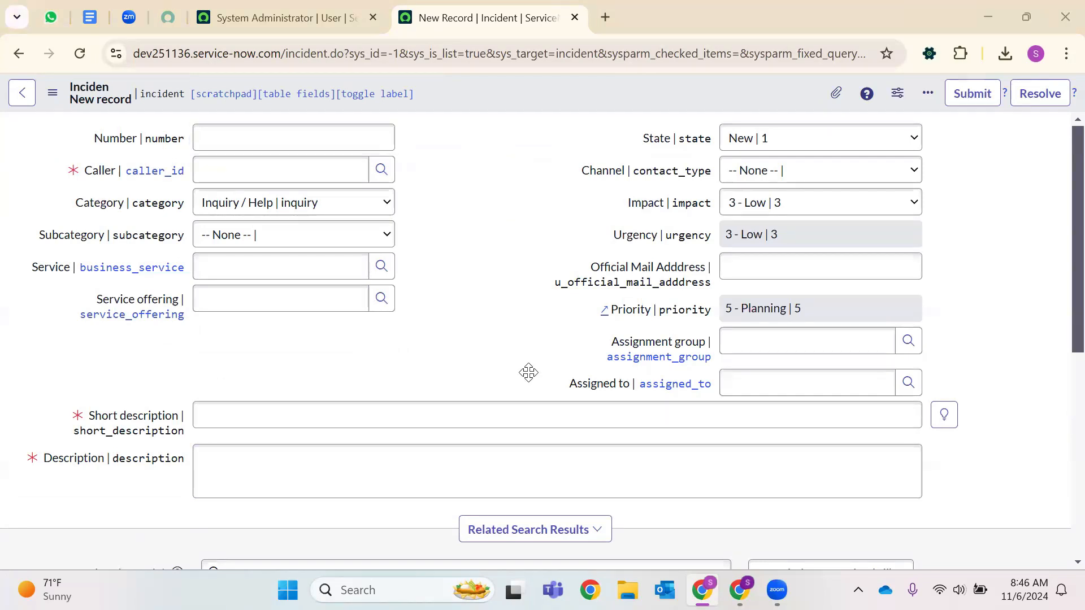
pyautogui.click(115, 140)
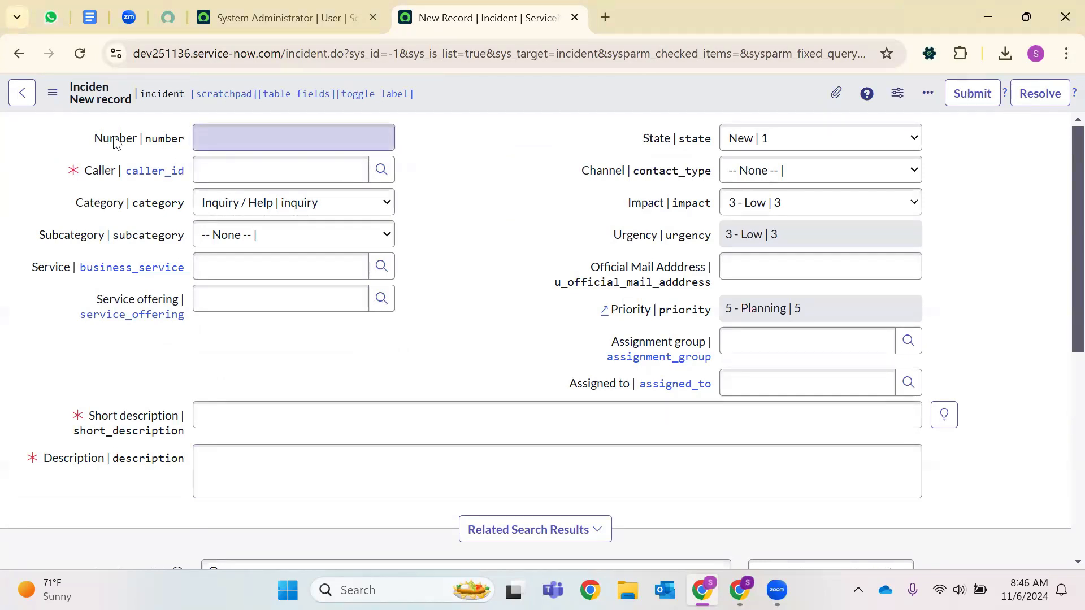
pyautogui.rightClick(115, 142)
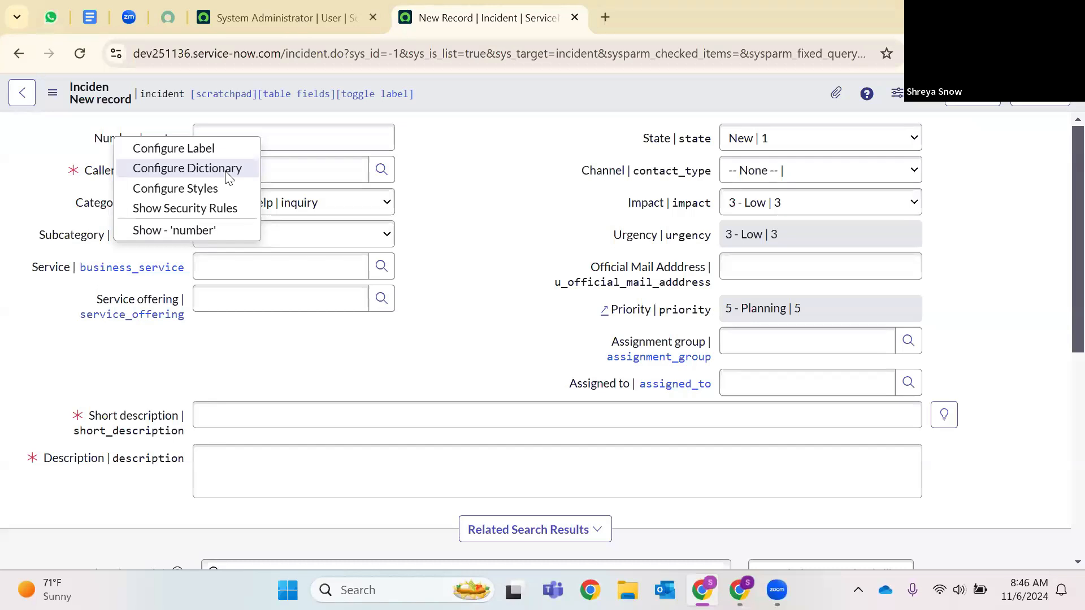
pyautogui.click(88, 205)
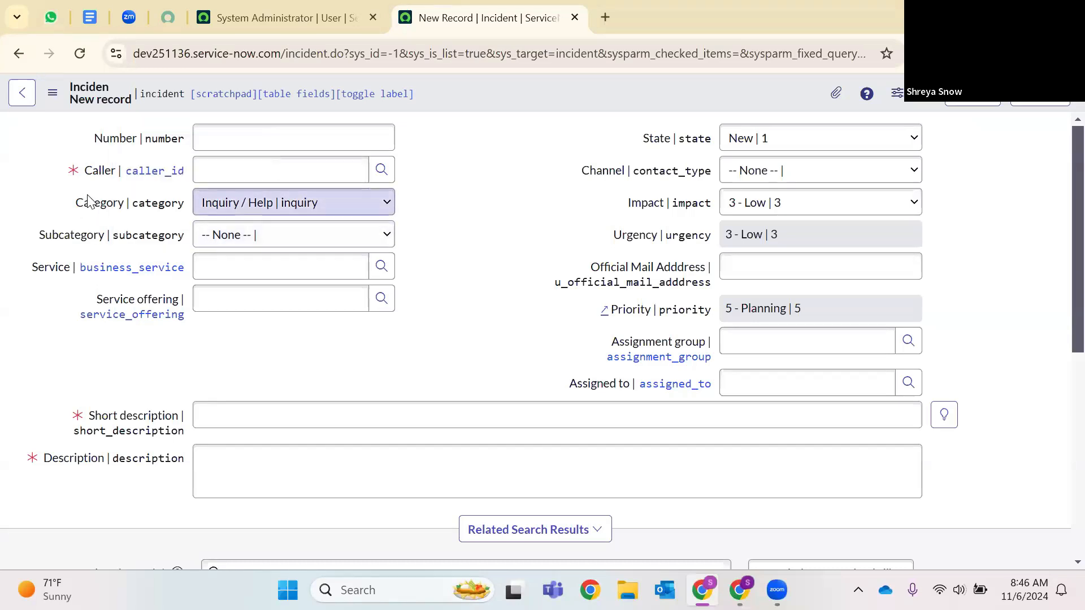
pyautogui.click(66, 236)
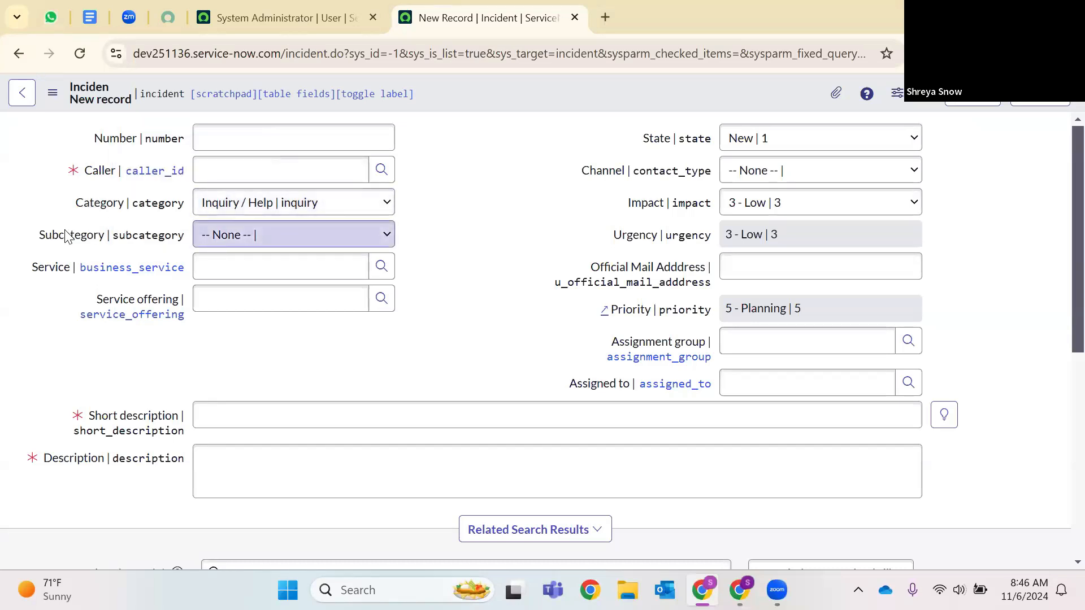
pyautogui.click(763, 168)
pyautogui.click(681, 208)
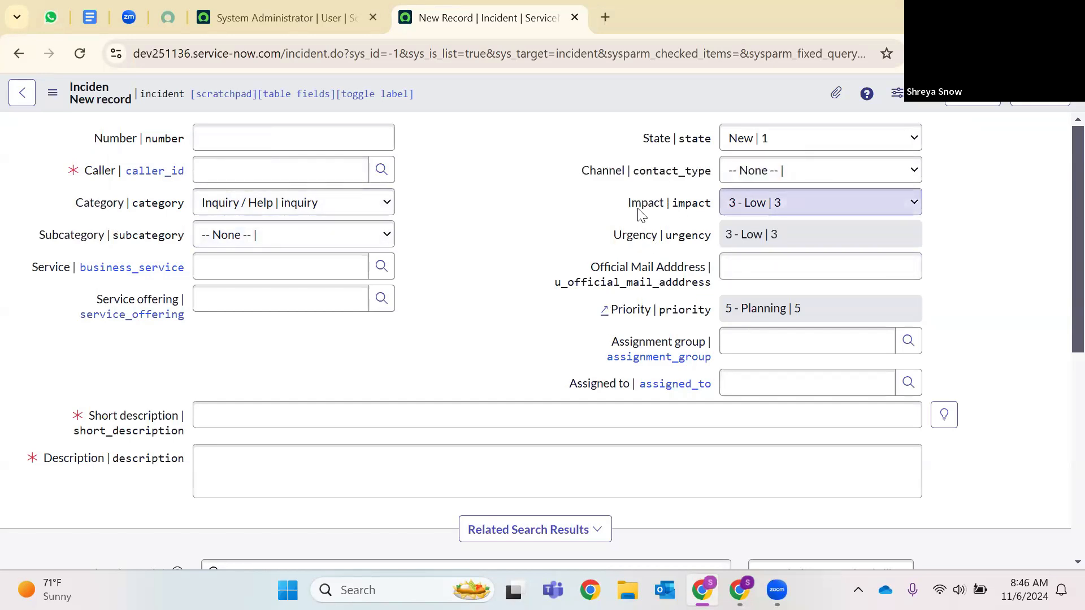
pyautogui.click(682, 139)
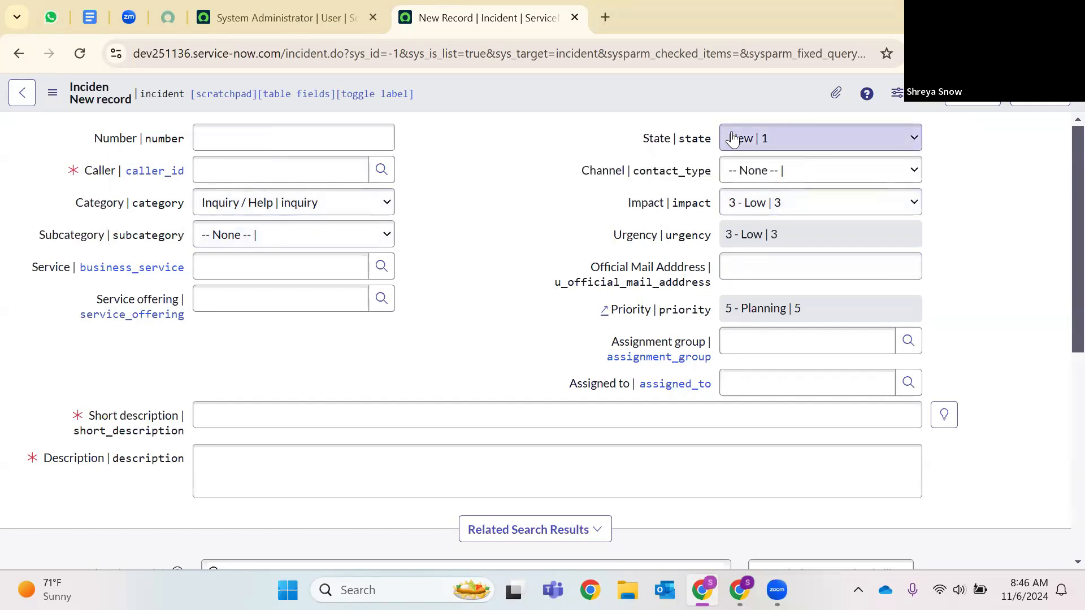
pyautogui.click(732, 138)
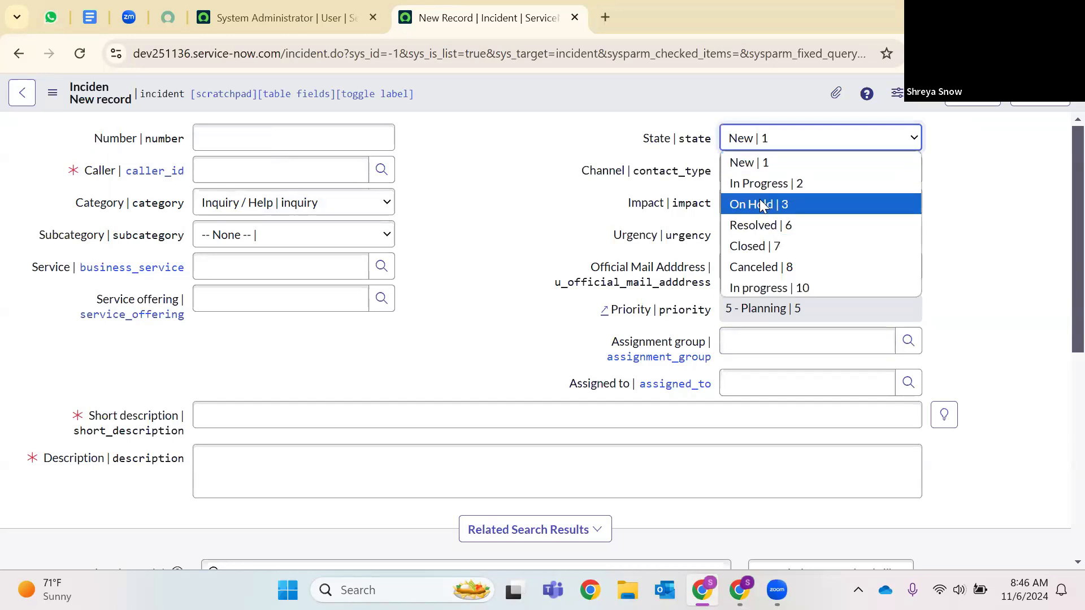
pyautogui.scroll(-5, 441, 339)
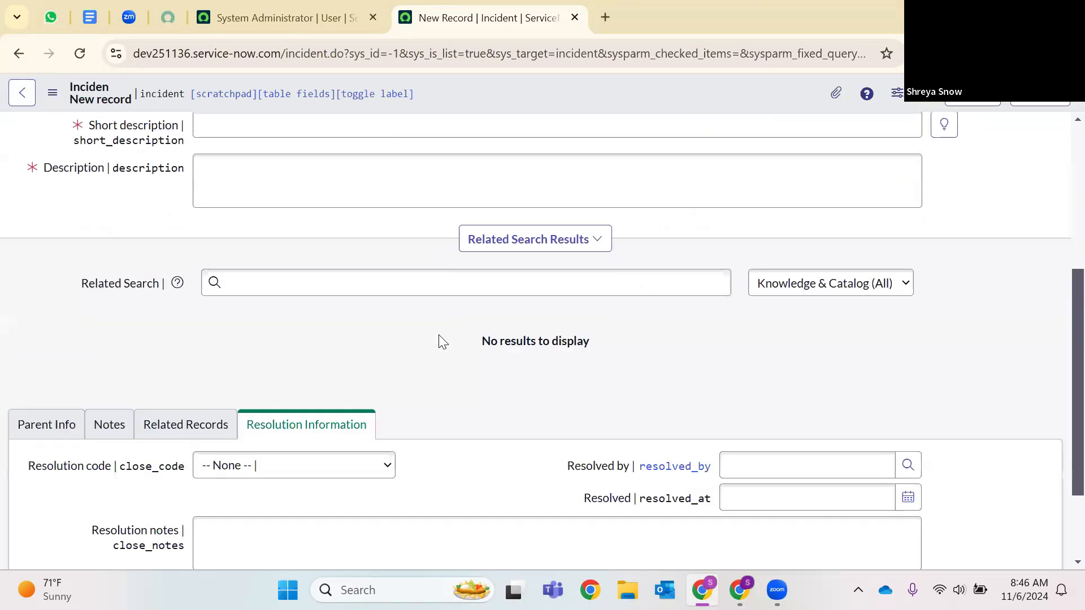
pyautogui.scroll(-2, 527, 358)
pyautogui.scroll(7, 570, 334)
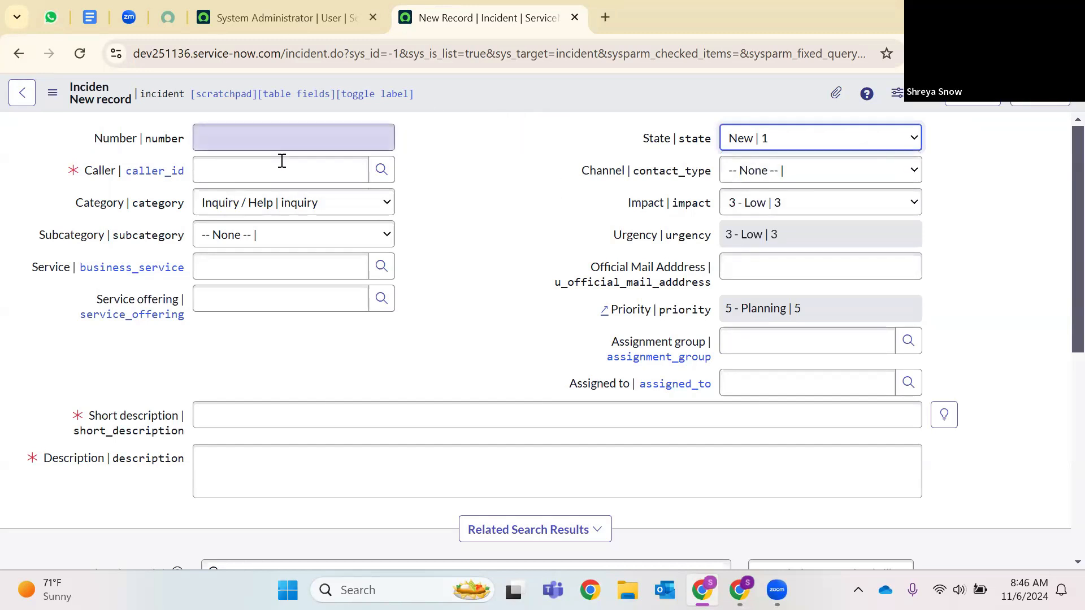
pyautogui.rightClick(122, 140)
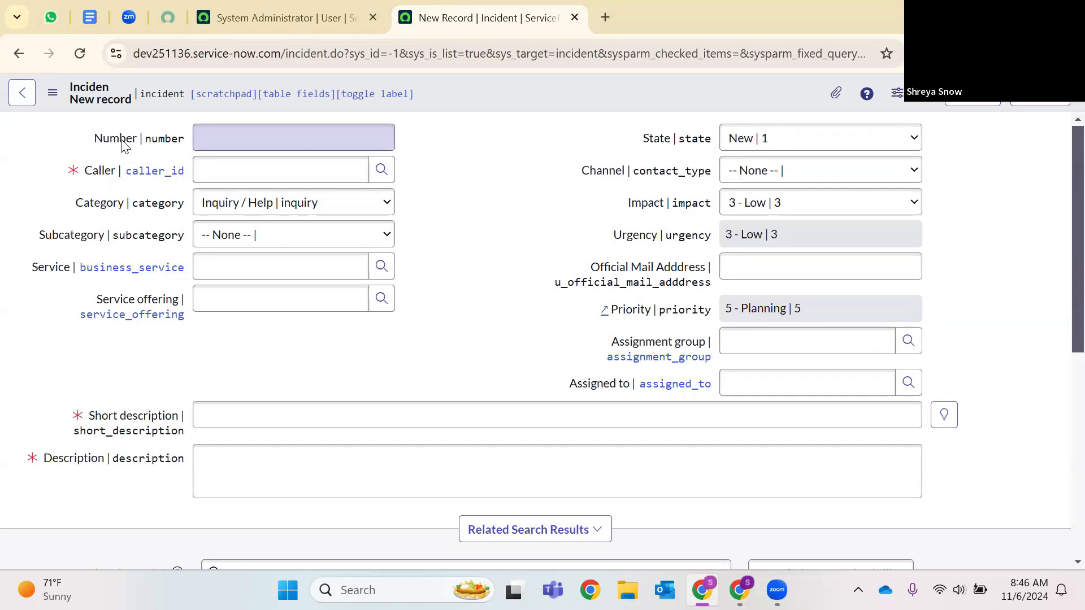
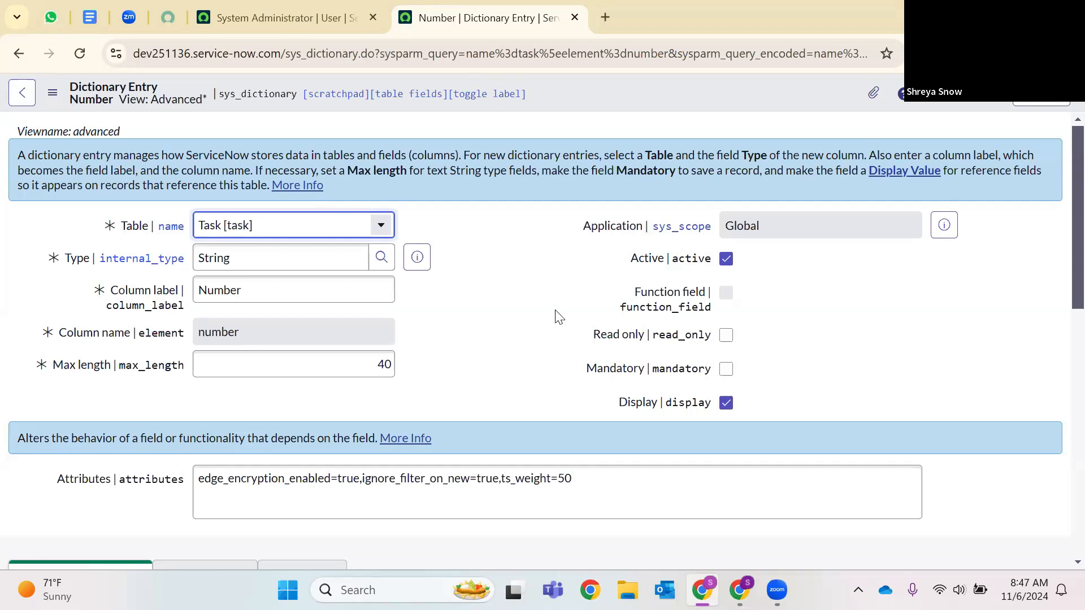
# Open the Number field's dictionary overrides and set the incident override's default value override to true.
pyautogui.scroll(-3, 554, 317)
pyautogui.scroll(-10, 451, 295)
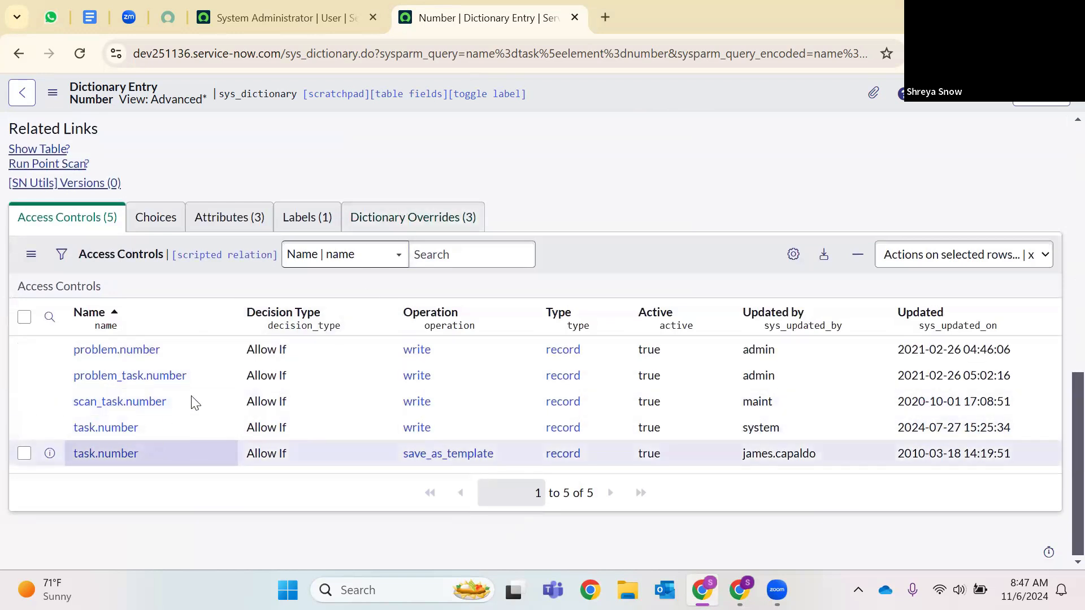
pyautogui.click(417, 219)
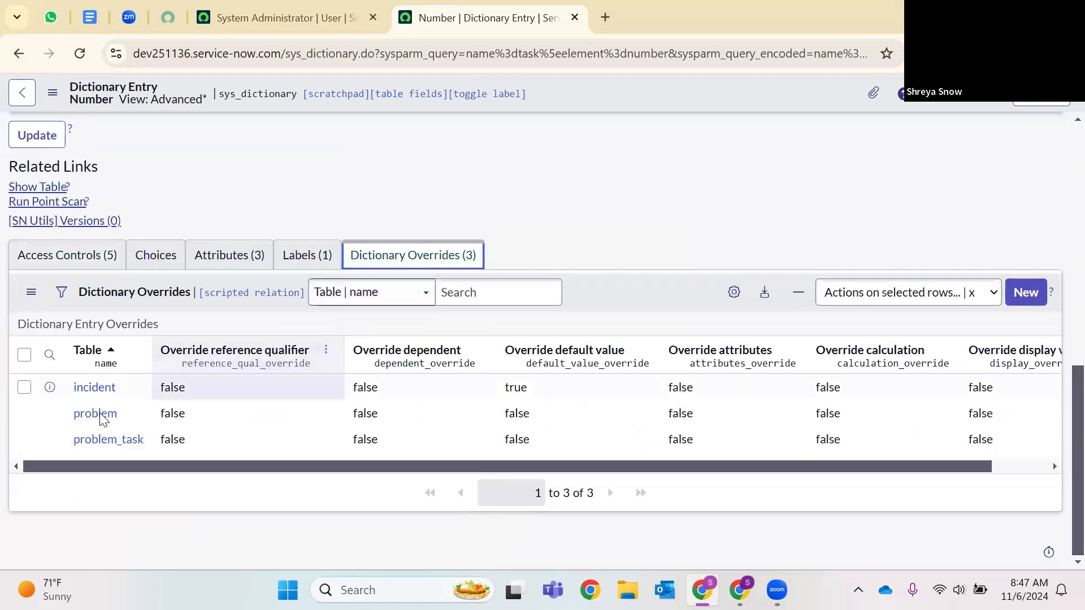
pyautogui.click(560, 392)
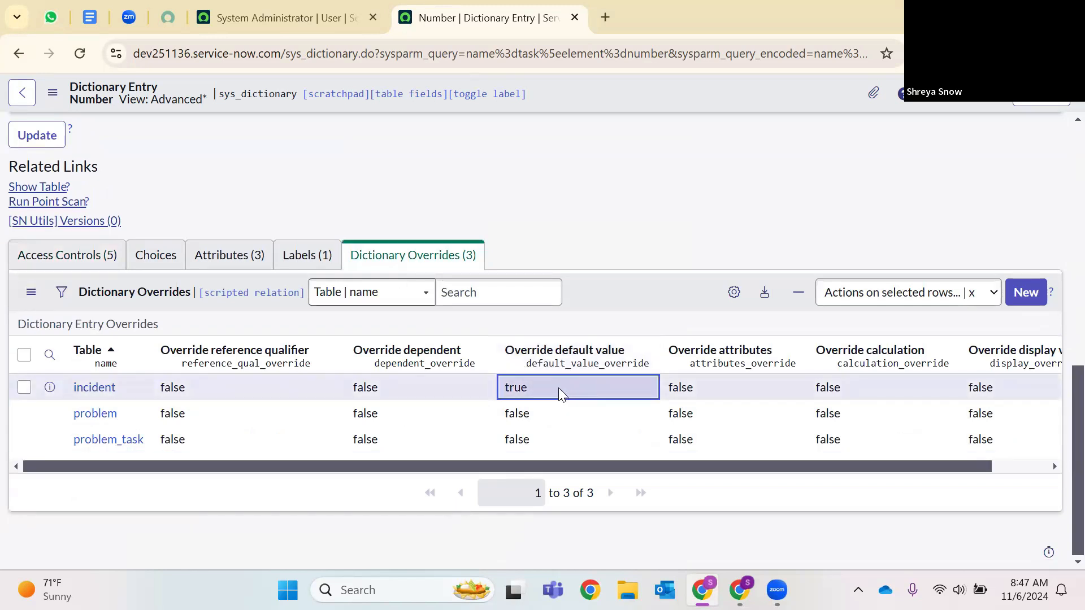
pyautogui.click(560, 390)
pyautogui.click(549, 394)
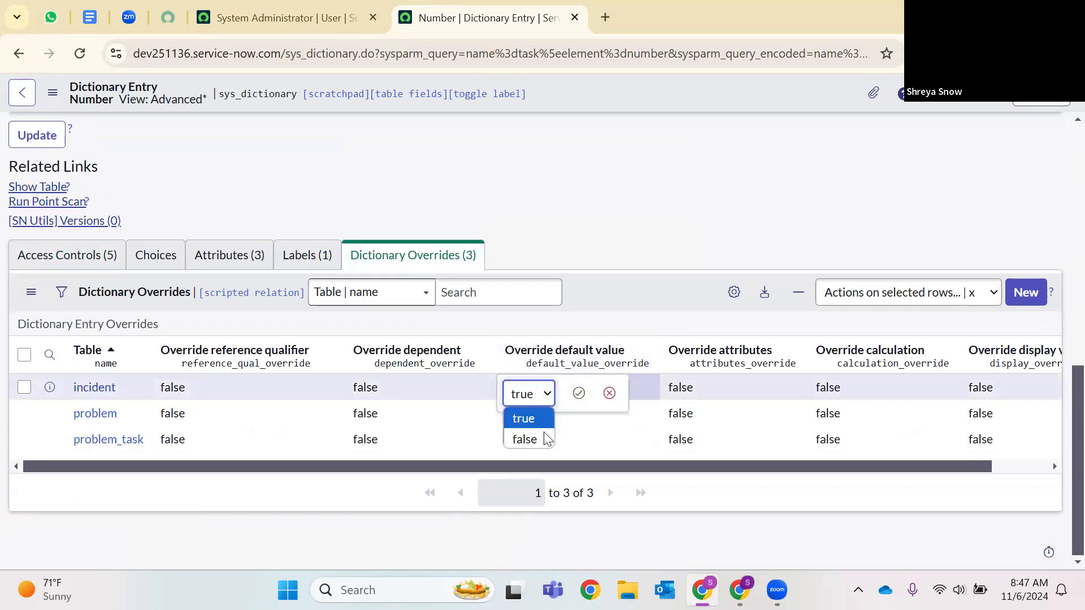
pyautogui.click(569, 421)
pyautogui.press('Return')
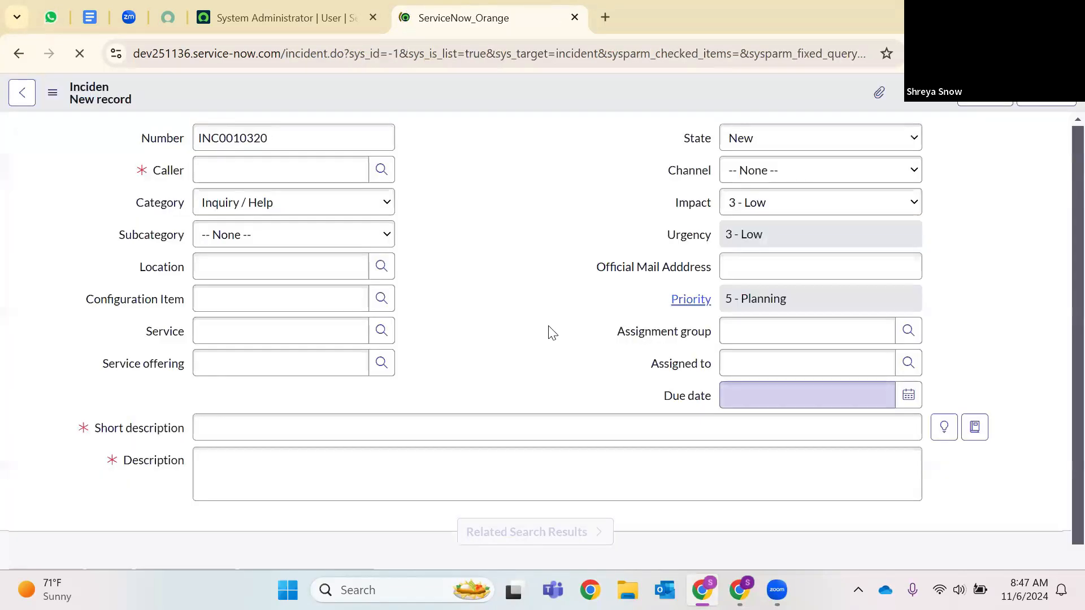
pyautogui.click(301, 167)
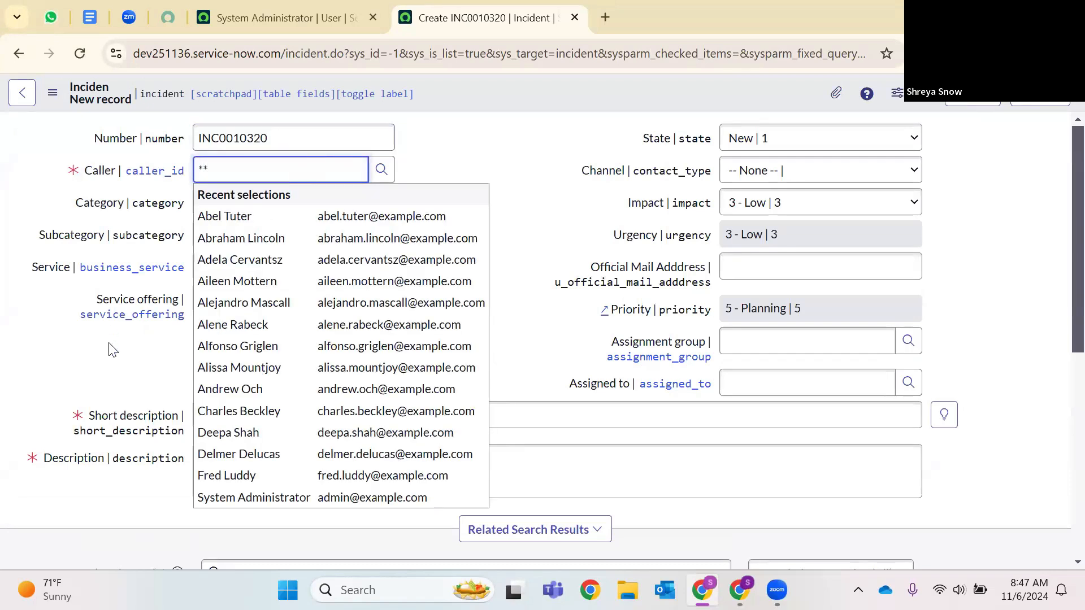
pyautogui.click(235, 325)
pyautogui.click(233, 423)
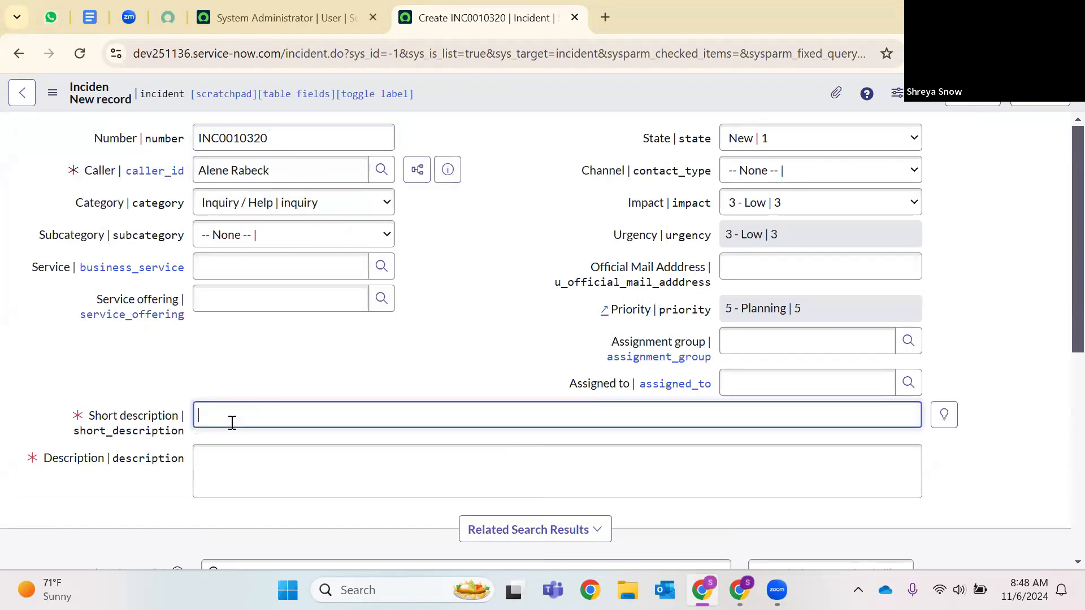
pyautogui.write('Tes')
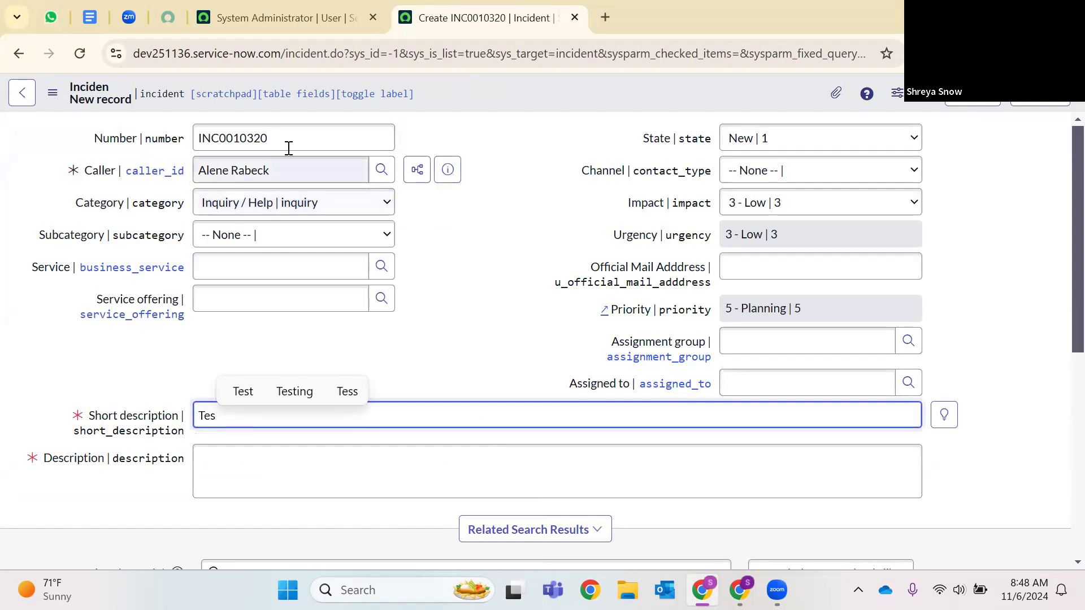
# Reload the new incident form, open the State field's dictionary entry, make it mandatory and save the update.
pyautogui.click(282, 140)
pyautogui.doubleClick(282, 141)
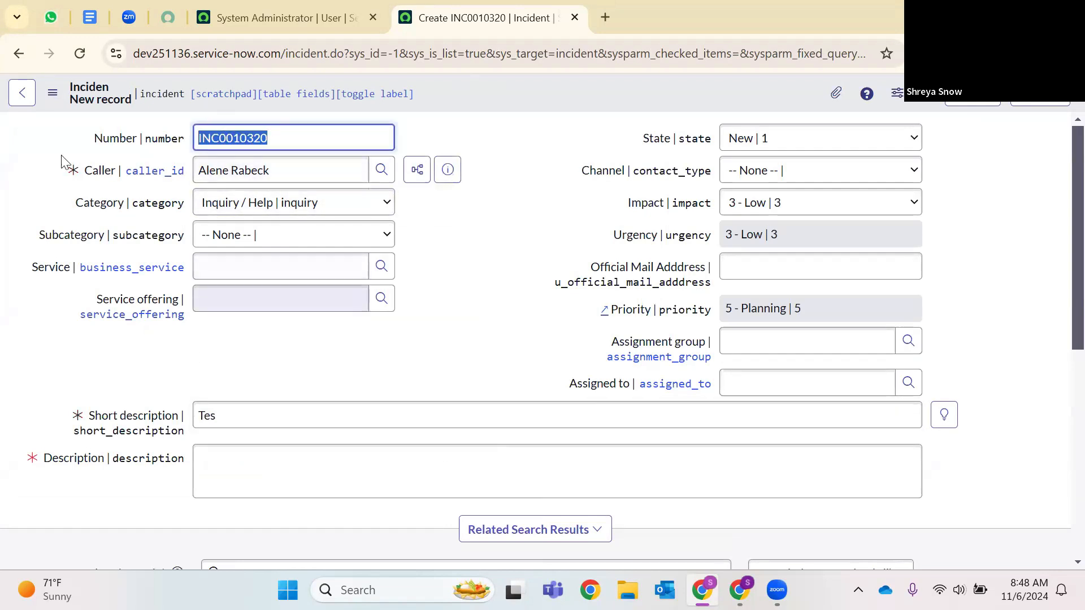
pyautogui.click(80, 53)
pyautogui.click(615, 160)
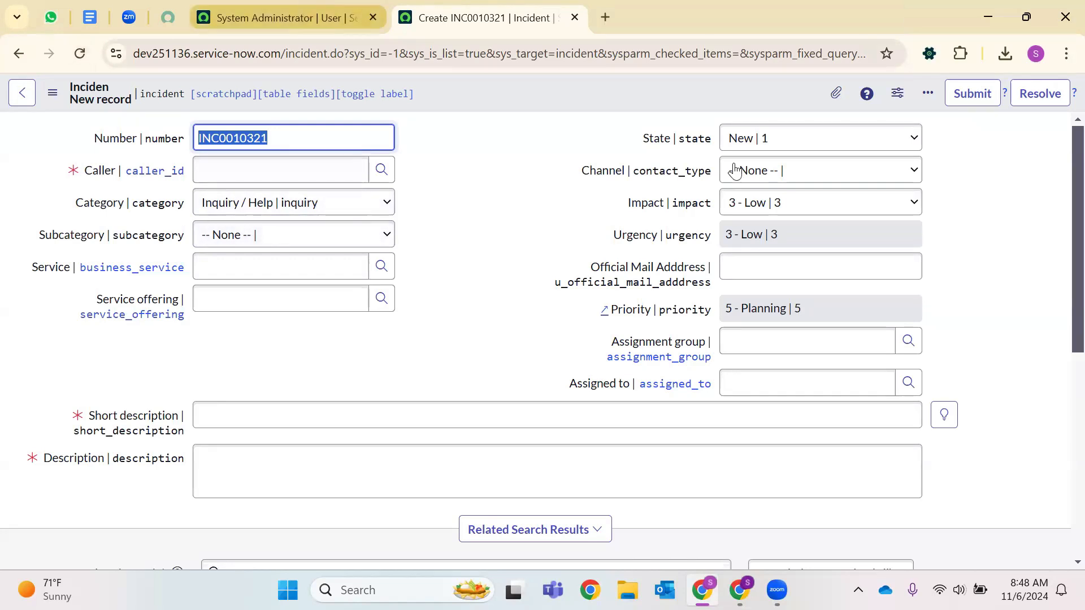
pyautogui.rightClick(653, 137)
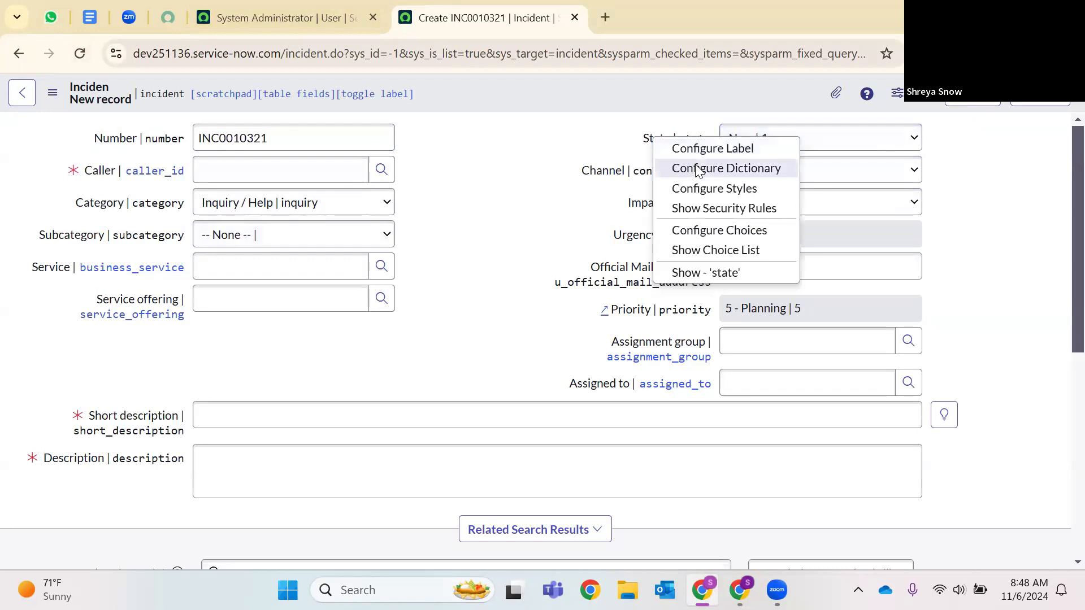
pyautogui.click(729, 172)
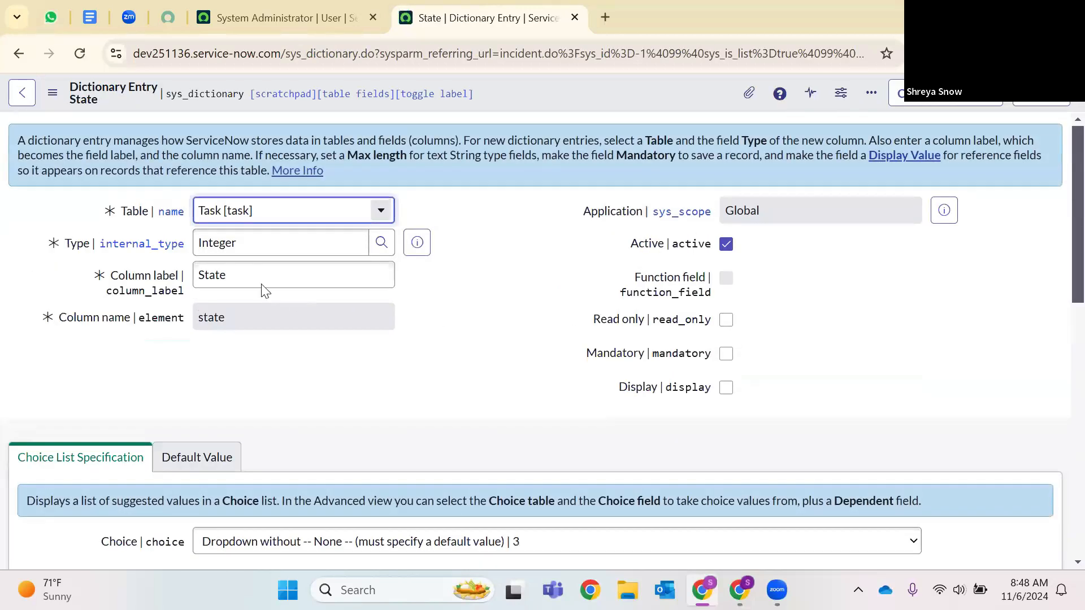
pyautogui.click(235, 279)
pyautogui.doubleClick(305, 278)
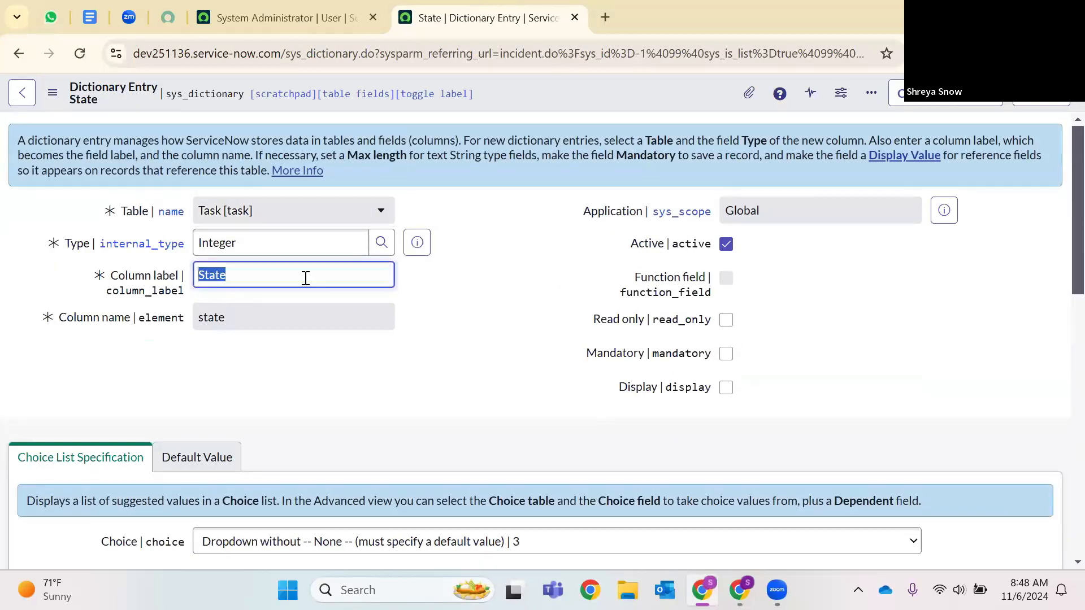
pyautogui.click(726, 354)
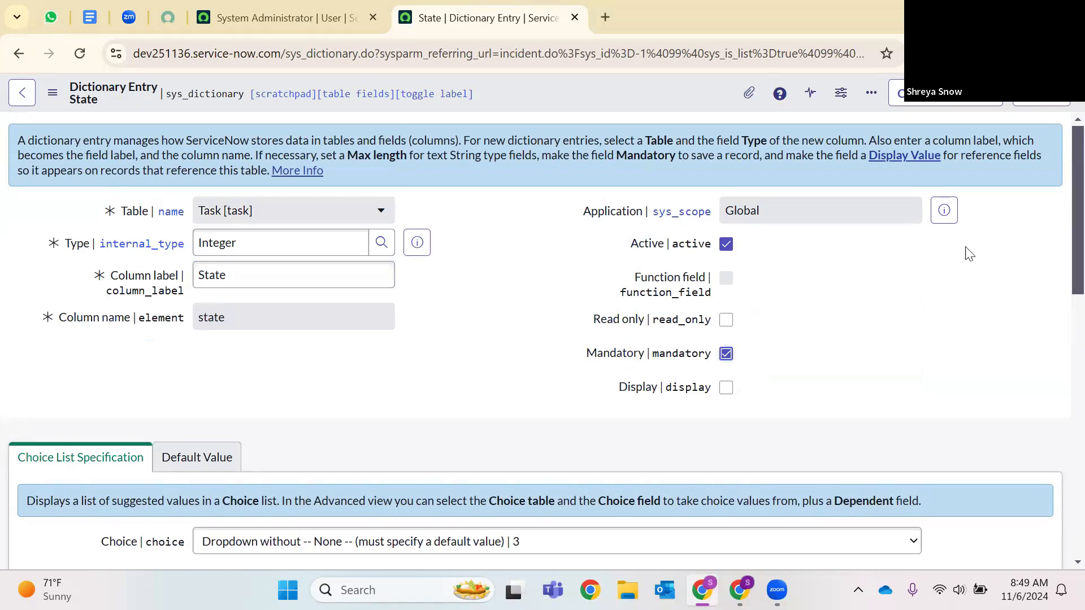
pyautogui.click(1037, 93)
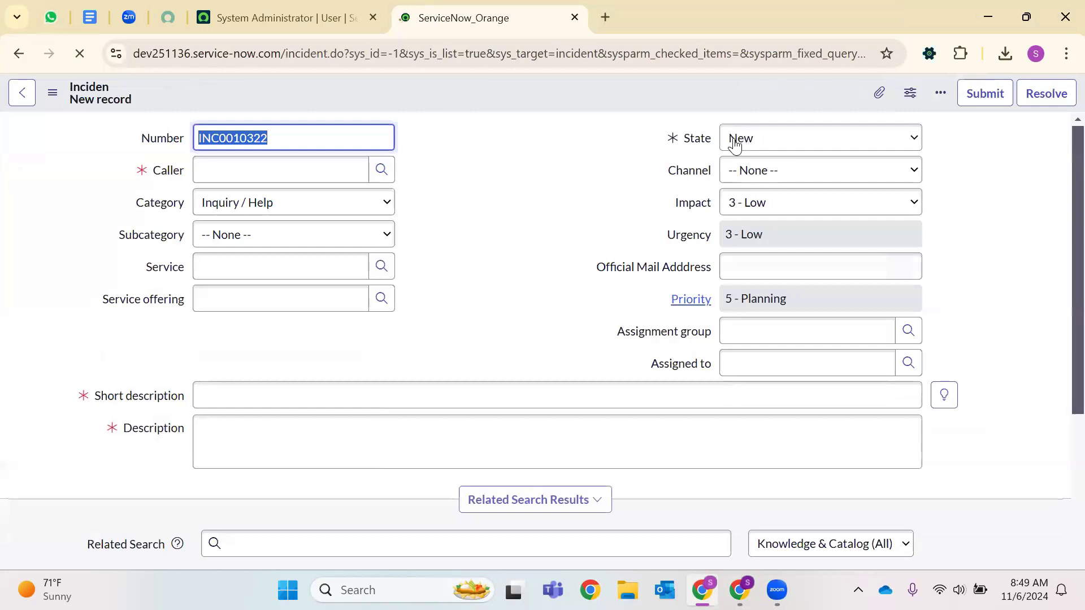
# Reload the incident form and review the choices in the State dropdown.
pyautogui.click(80, 53)
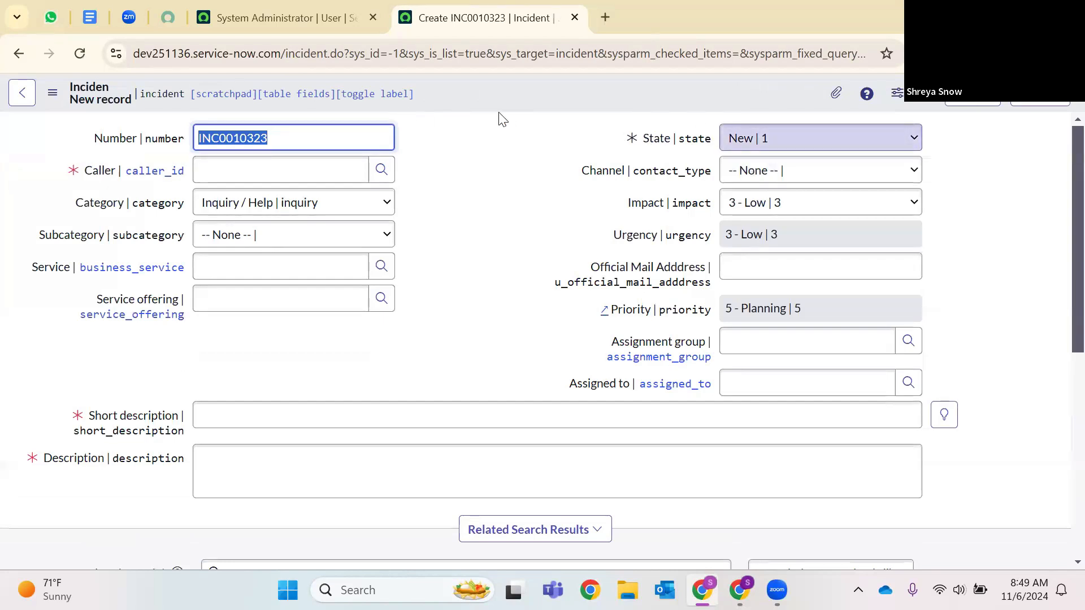
pyautogui.click(729, 137)
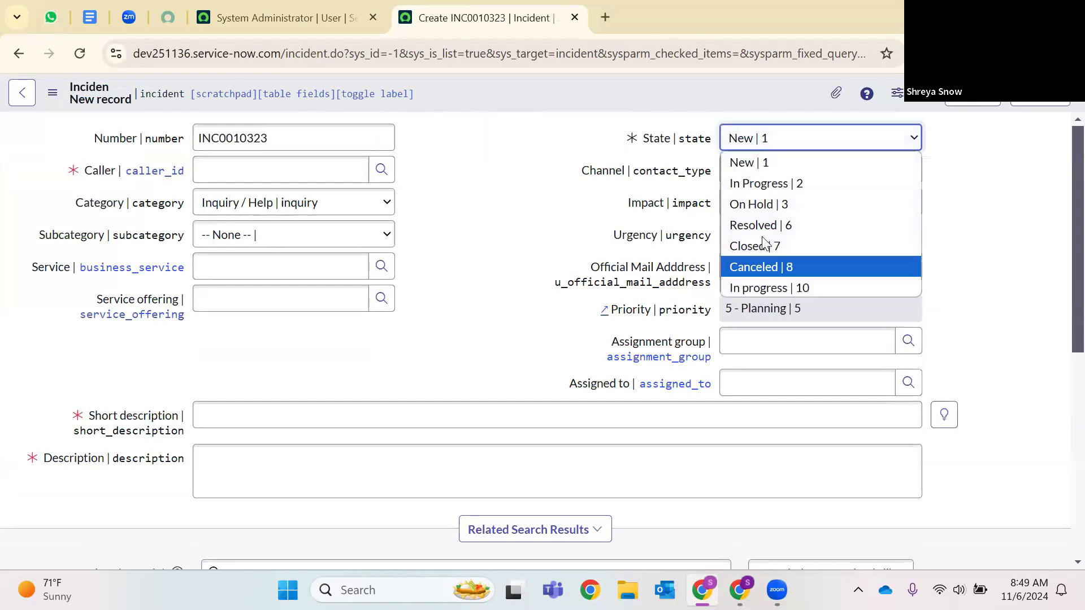
pyautogui.click(654, 146)
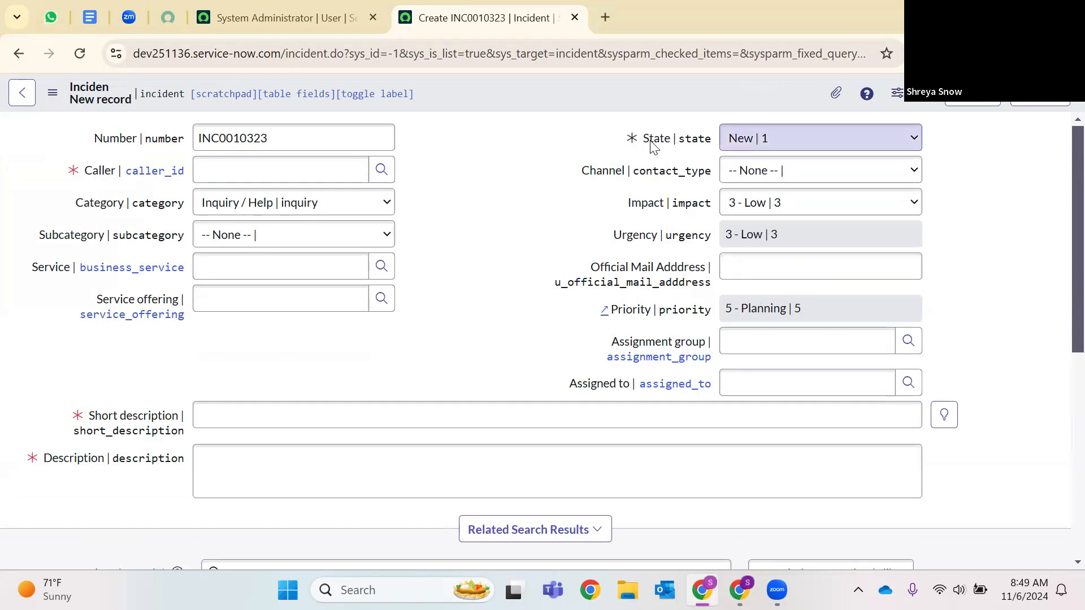
# Open the State field's dictionary entry and set its choice type to Dropdown with -- None --.
pyautogui.rightClick(653, 145)
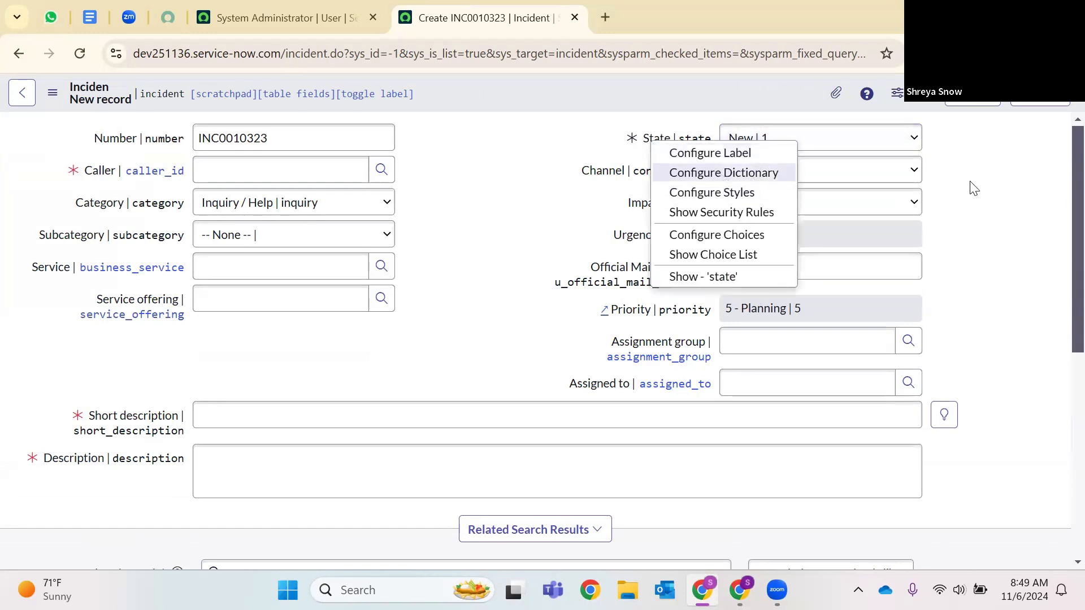
pyautogui.click(1014, 180)
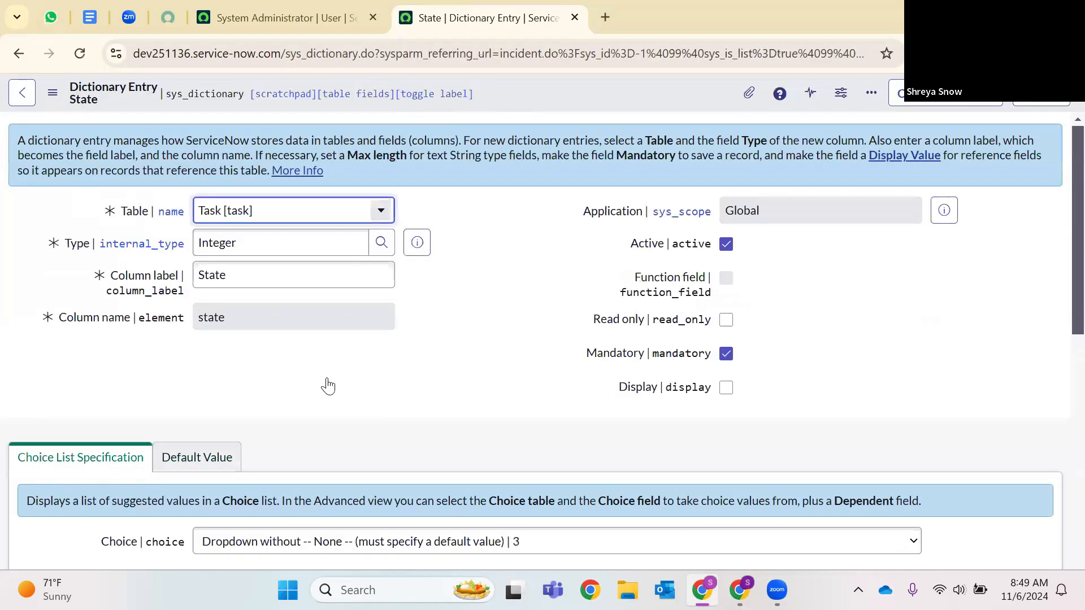
pyautogui.scroll(-7, 339, 395)
pyautogui.click(181, 225)
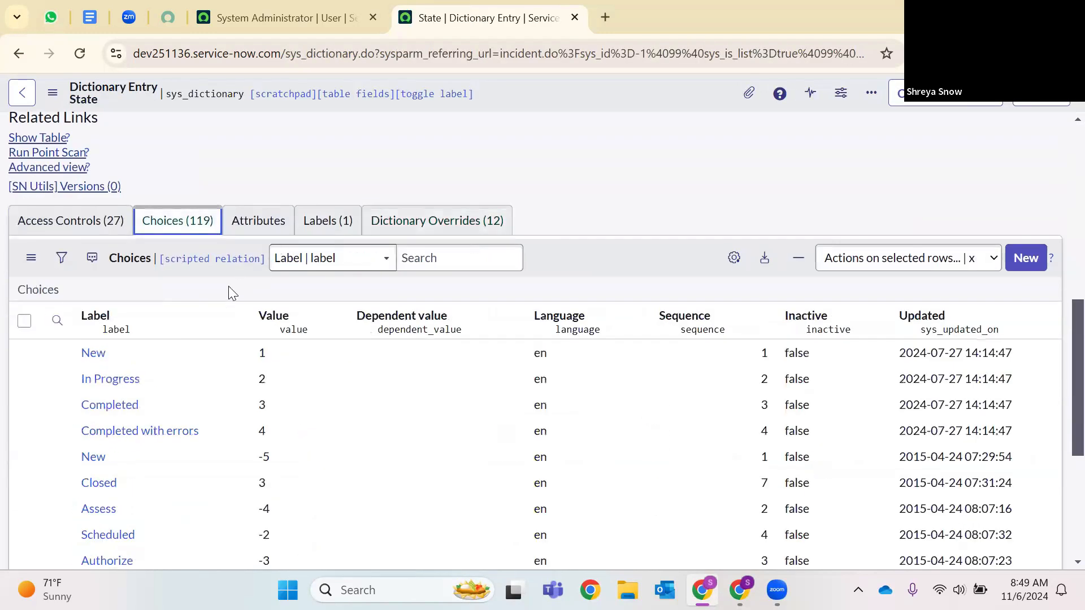
pyautogui.scroll(5, 389, 204)
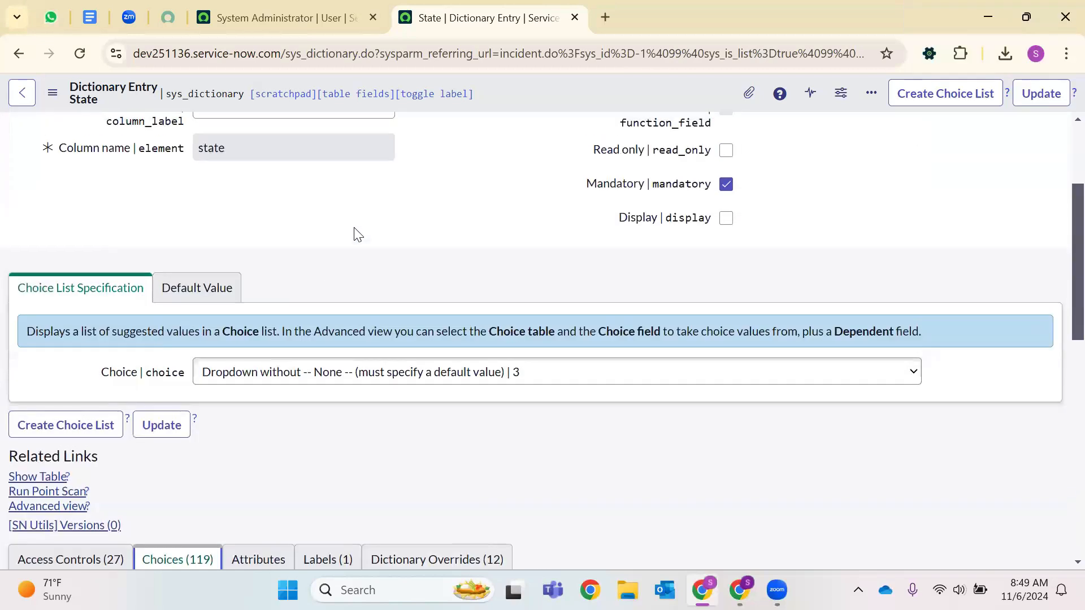
pyautogui.click(253, 373)
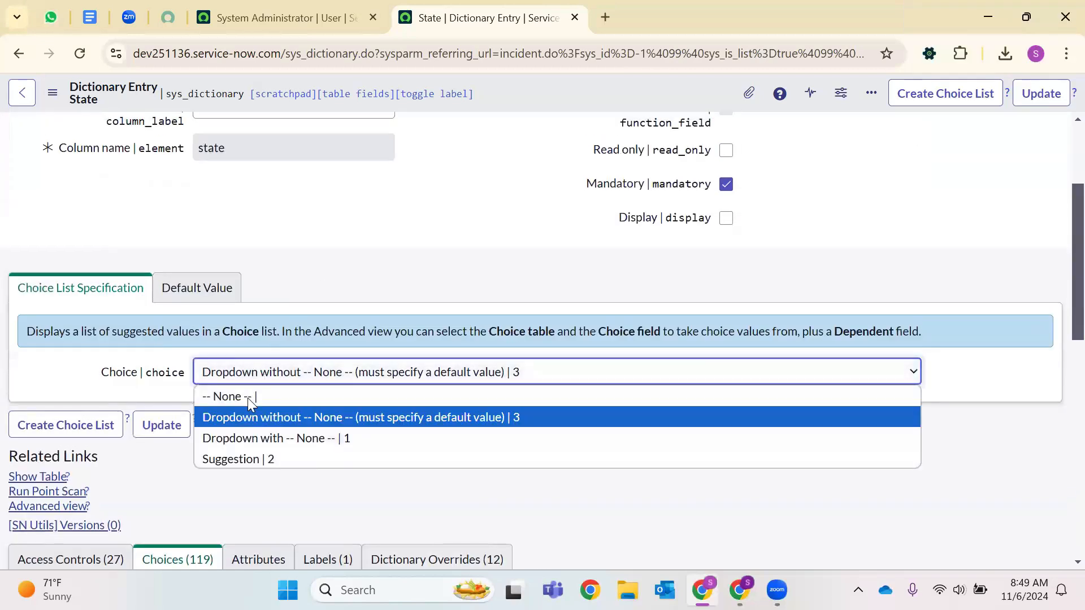
pyautogui.click(236, 436)
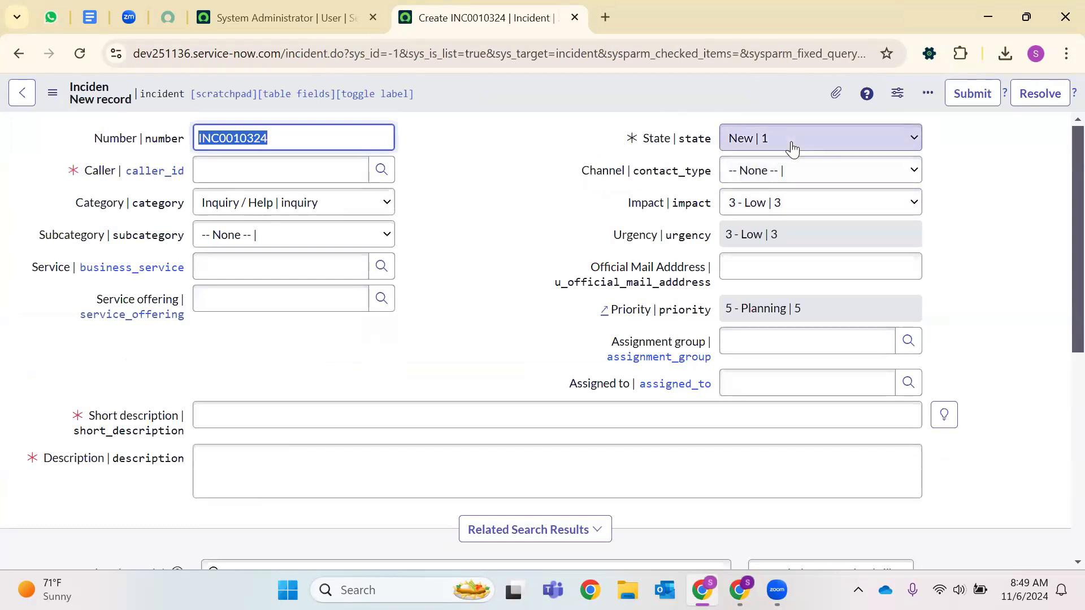
# Select -- None -- as the new incident's State, then reopen the State dictionary entry and browse its choices.
pyautogui.click(791, 147)
pyautogui.click(780, 163)
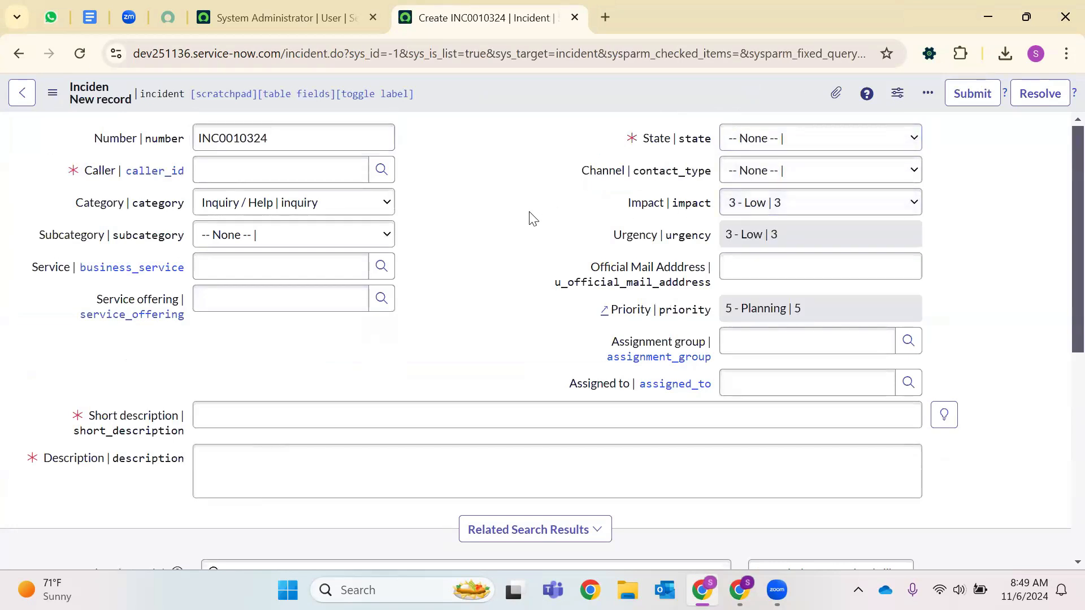
pyautogui.rightClick(659, 141)
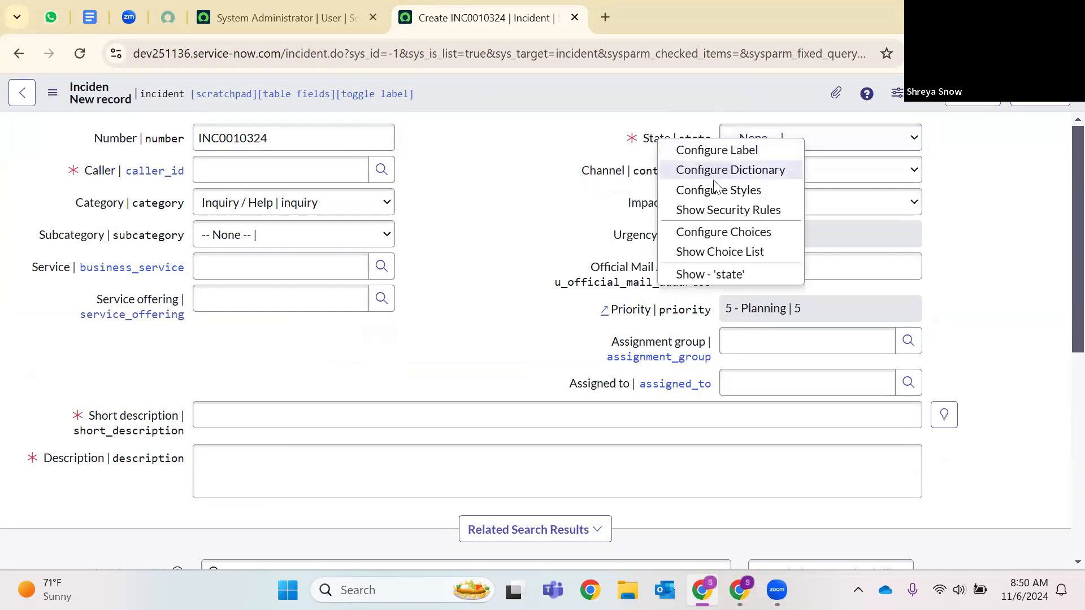
pyautogui.click(716, 174)
pyautogui.press('Return')
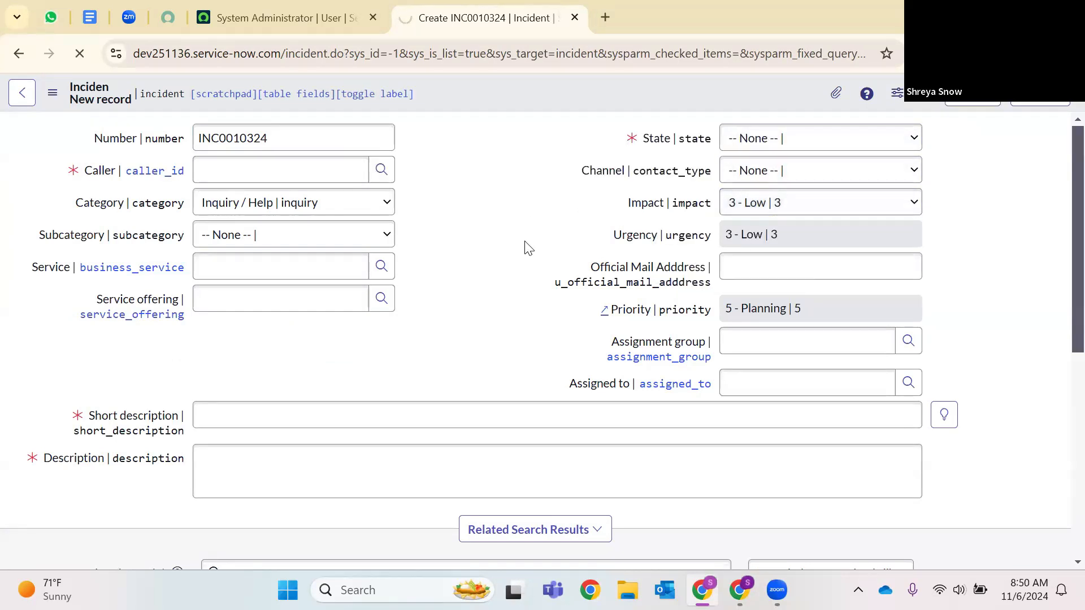
pyautogui.scroll(-10, 339, 282)
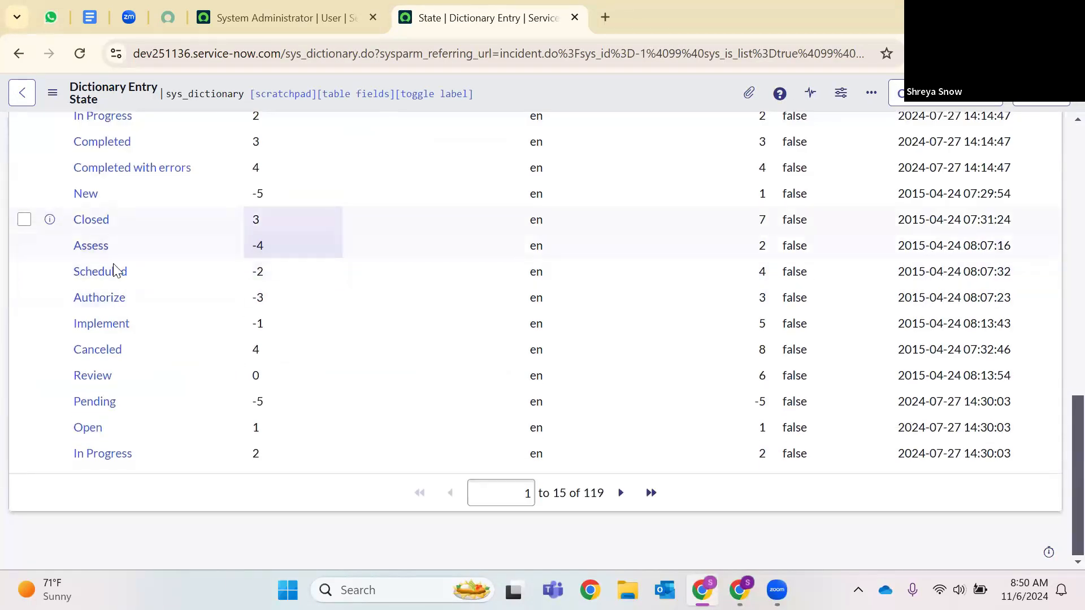
pyautogui.scroll(2, 465, 284)
pyautogui.scroll(-2, 480, 271)
pyautogui.scroll(3, 499, 252)
# Add the Table column after Value in the State choices list and scroll through the choices by table.
pyautogui.click(742, 249)
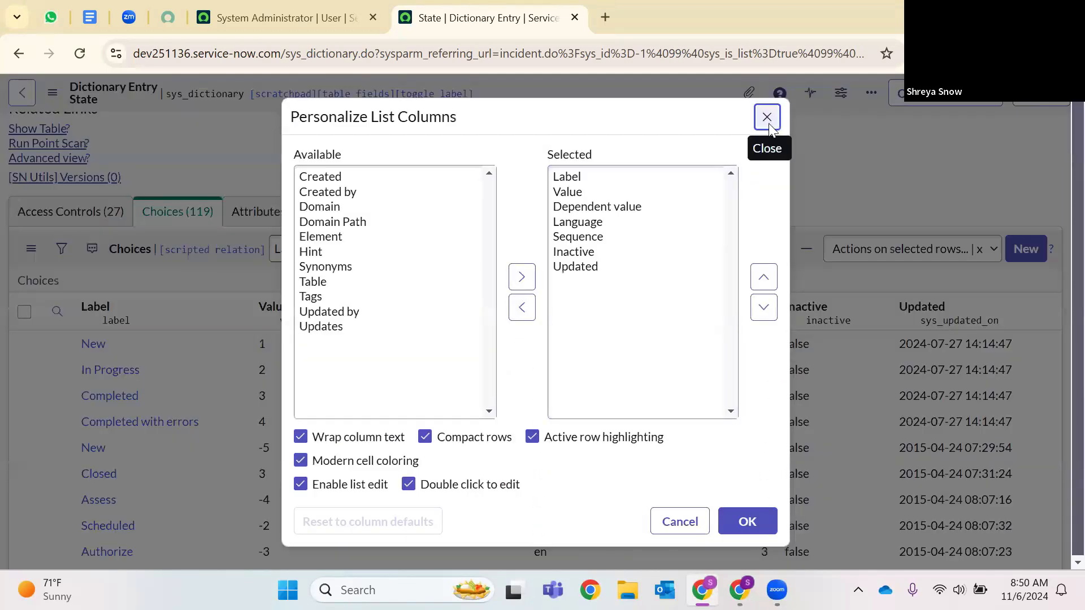
pyautogui.click(315, 283)
pyautogui.click(521, 281)
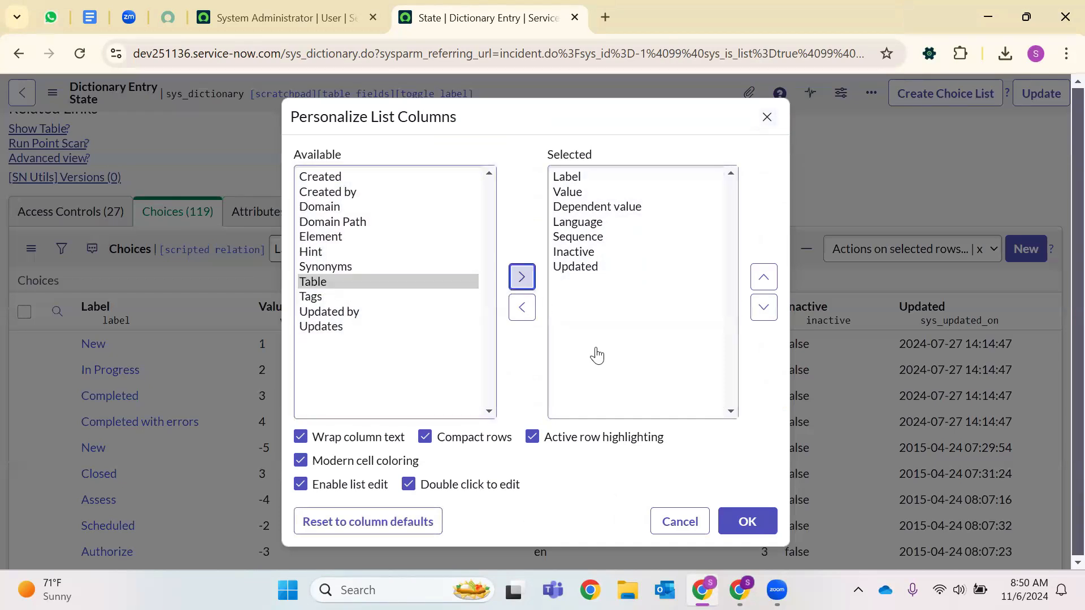
pyautogui.click(763, 277)
pyautogui.click(764, 277)
pyautogui.click(763, 277)
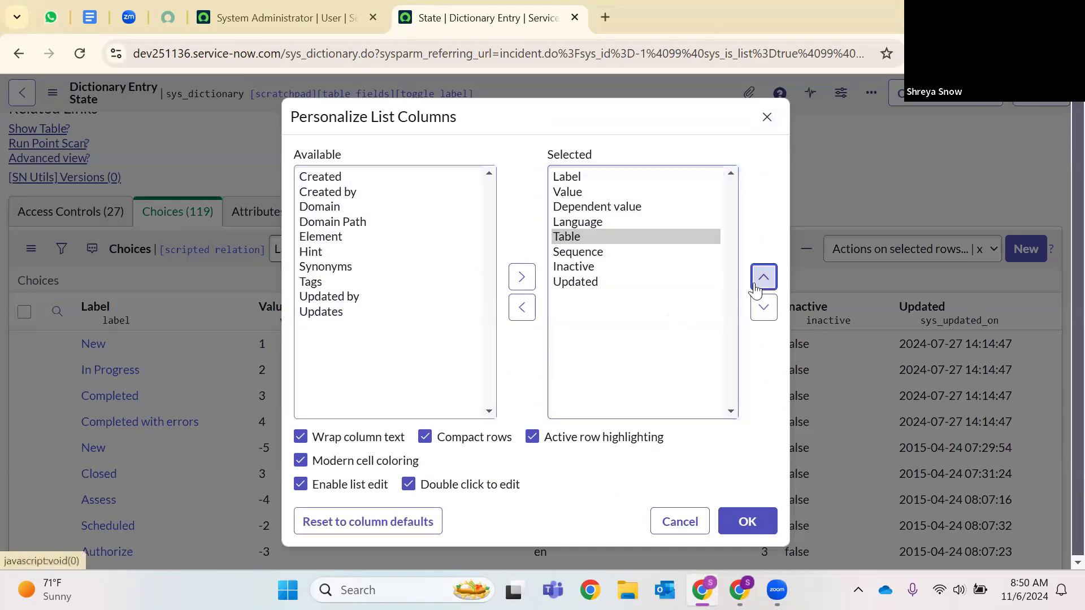
pyautogui.click(763, 277)
pyautogui.click(764, 277)
pyautogui.click(746, 521)
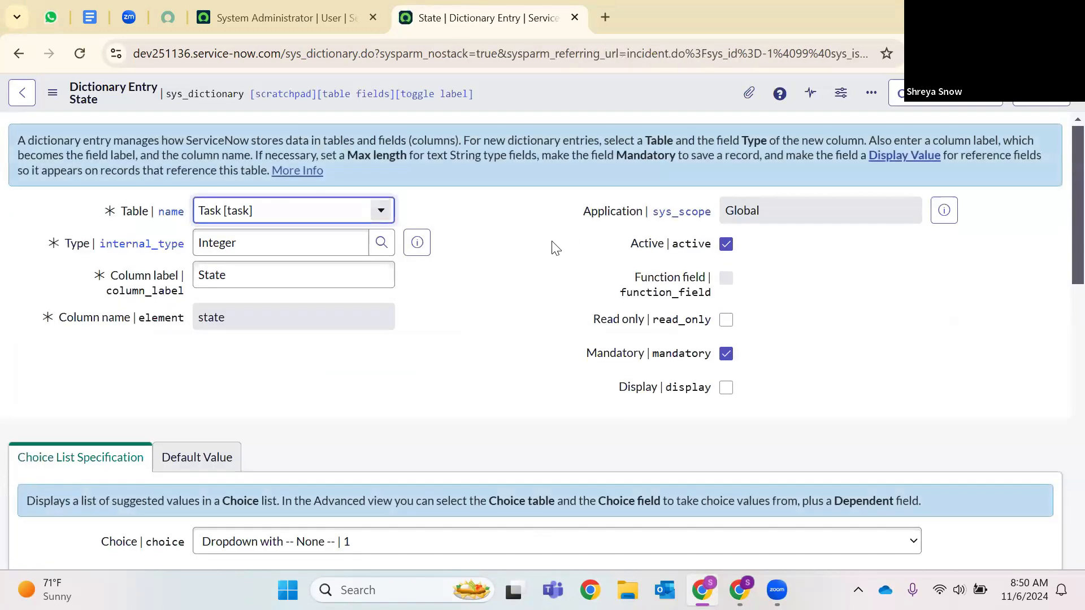
pyautogui.scroll(-15, 557, 243)
pyautogui.scroll(5, 716, 253)
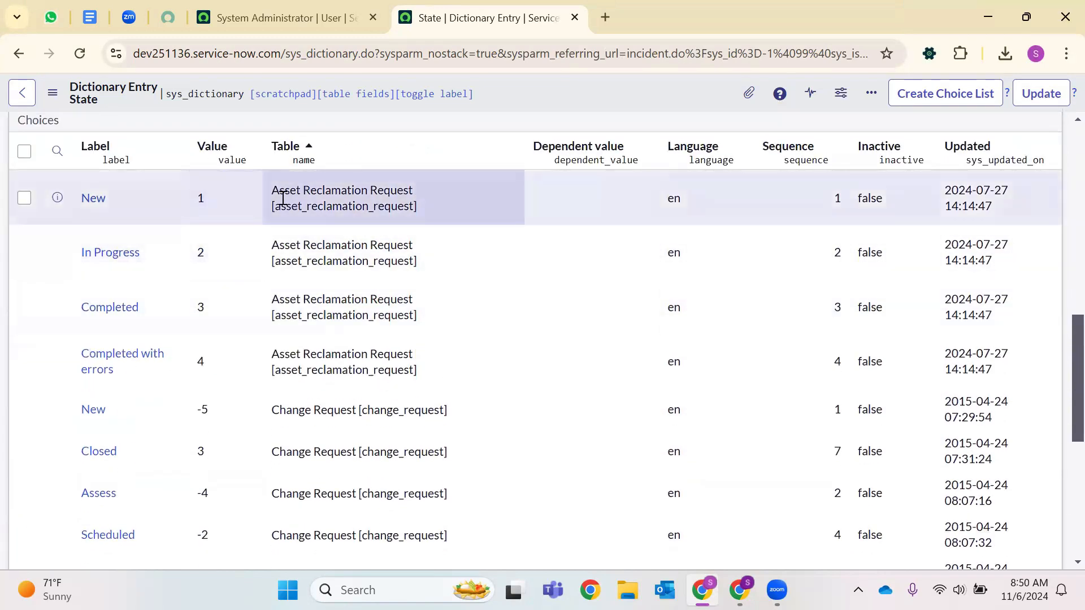
pyautogui.scroll(-1, 367, 292)
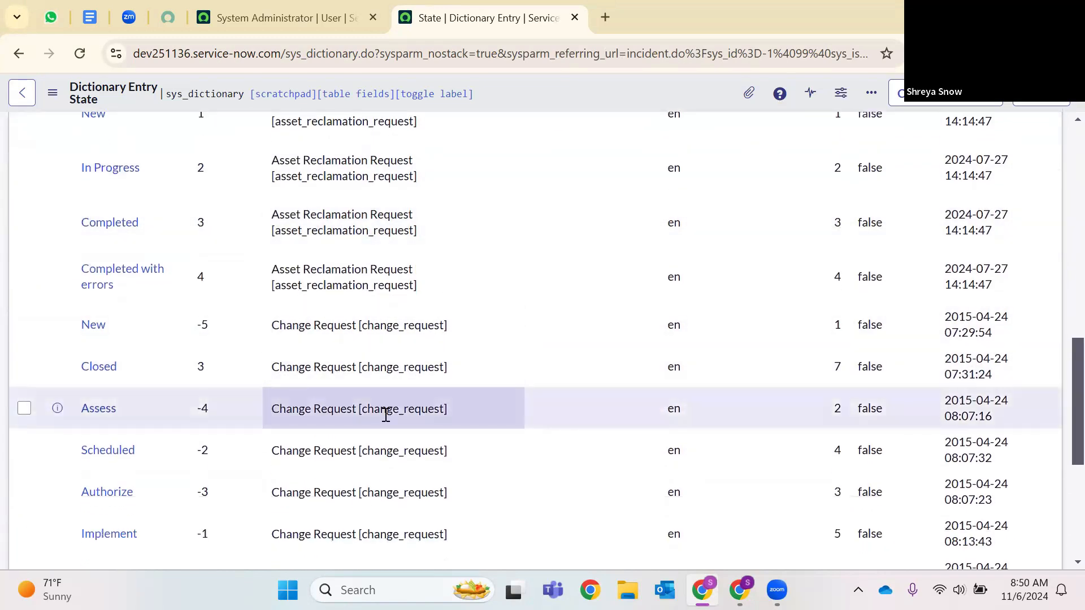
pyautogui.scroll(-5, 474, 359)
pyautogui.scroll(9, 557, 185)
pyautogui.scroll(4, 557, 185)
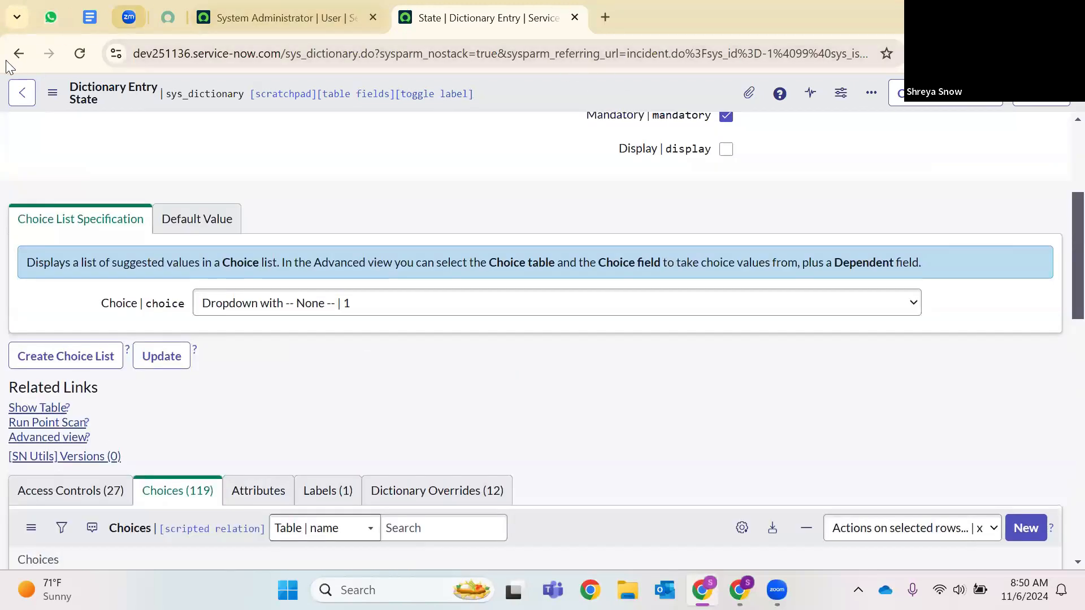
# Close the State dictionary entry tab and open a new incident form from the navigator with Incident.FORM.
pyautogui.hotkey('alt', 'Left')
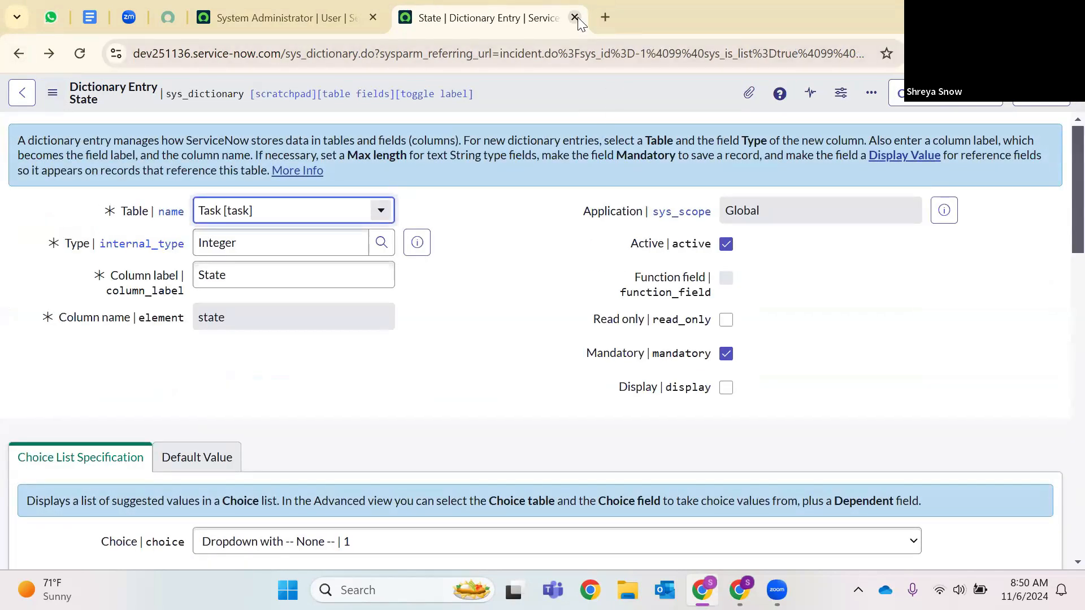
pyautogui.hotkey('ctrl', 'w')
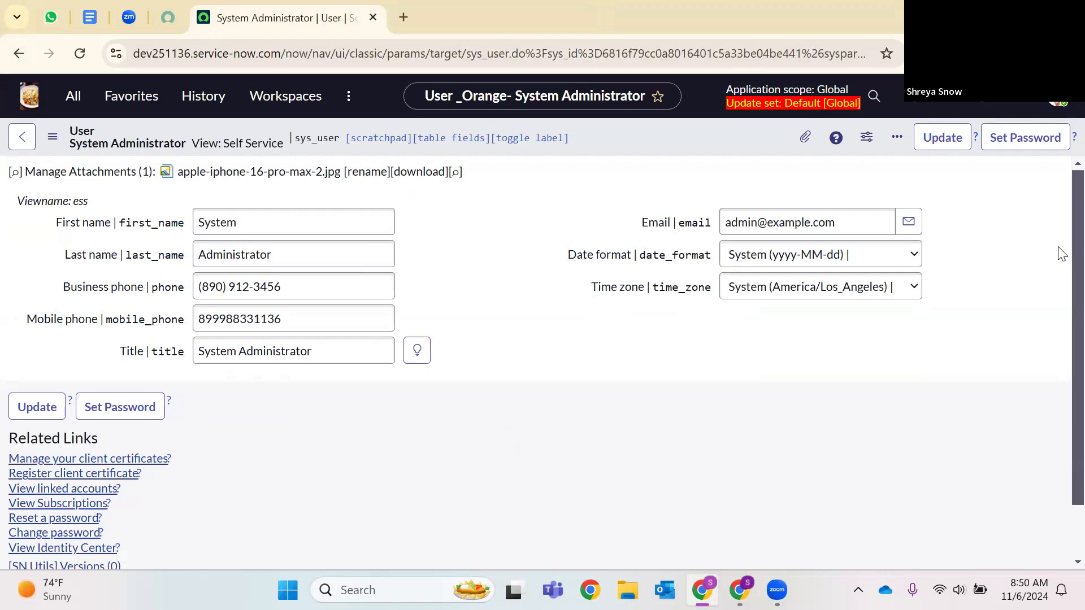
pyautogui.click(73, 99)
pyautogui.press('BackSpace')
pyautogui.press('BackSpace')
pyautogui.press('BackSpace')
pyautogui.press('BackSpace')
pyautogui.press('BackSpace')
pyautogui.press('BackSpace')
pyautogui.press('BackSpace')
pyautogui.press('BackSpace')
pyautogui.press('BackSpace')
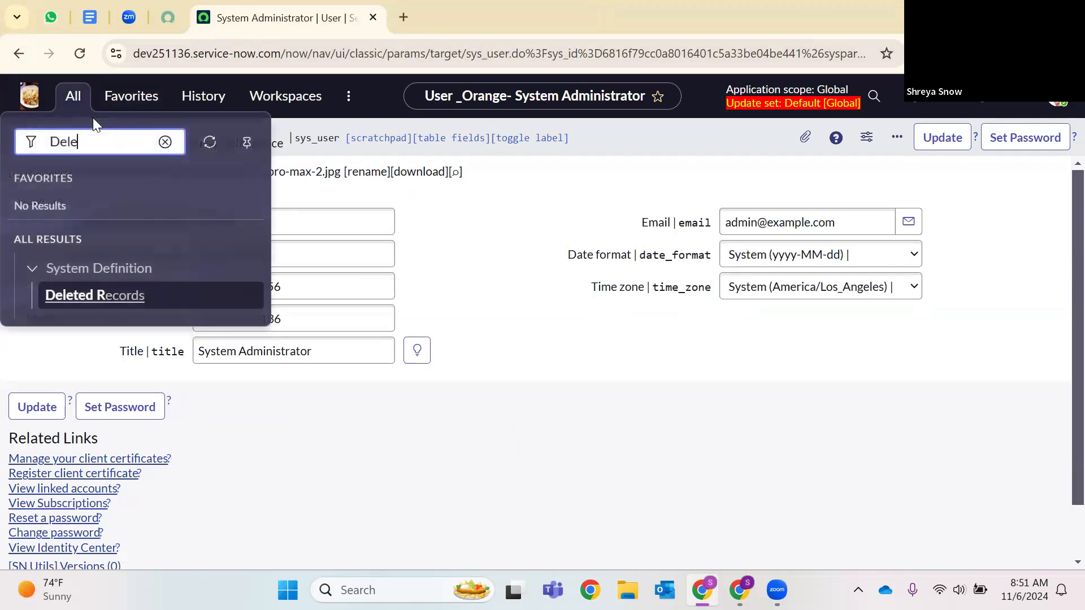
pyautogui.write('Incident.FORM')
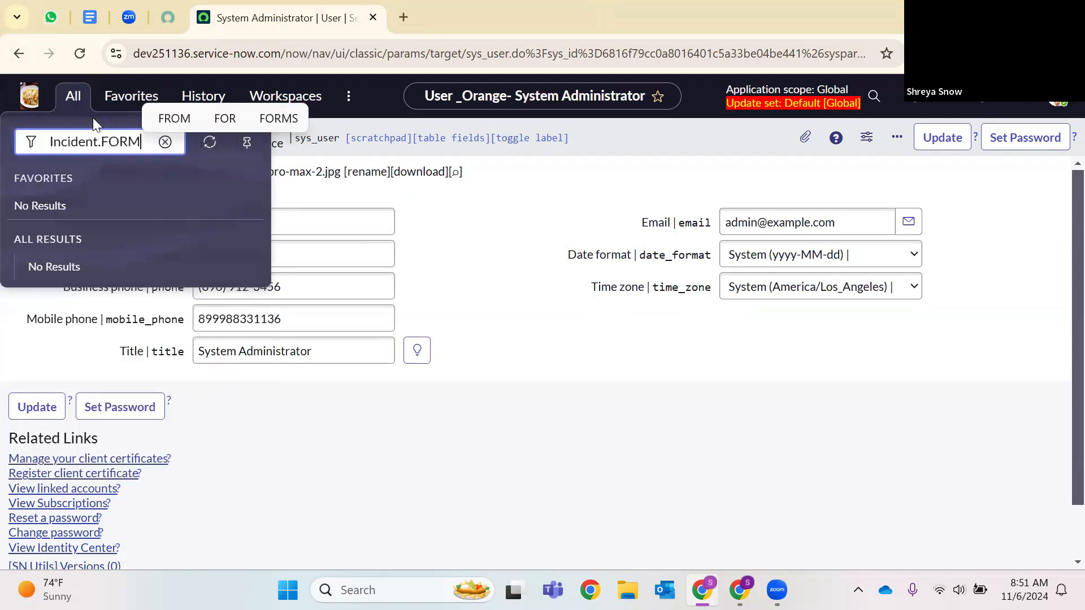
pyautogui.press('Return')
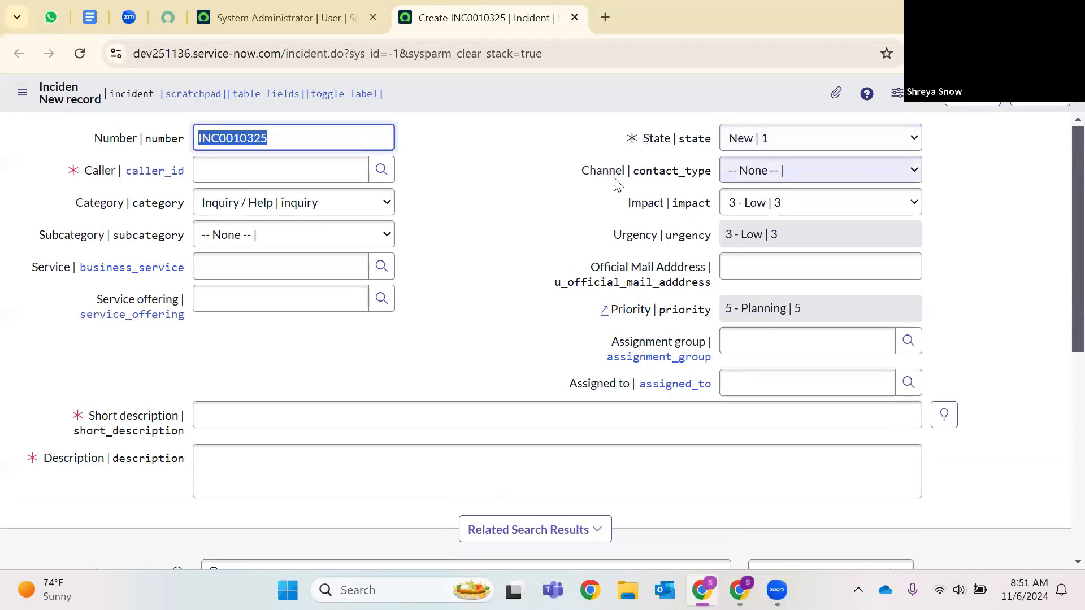
pyautogui.click(734, 177)
pyautogui.rightClick(735, 177)
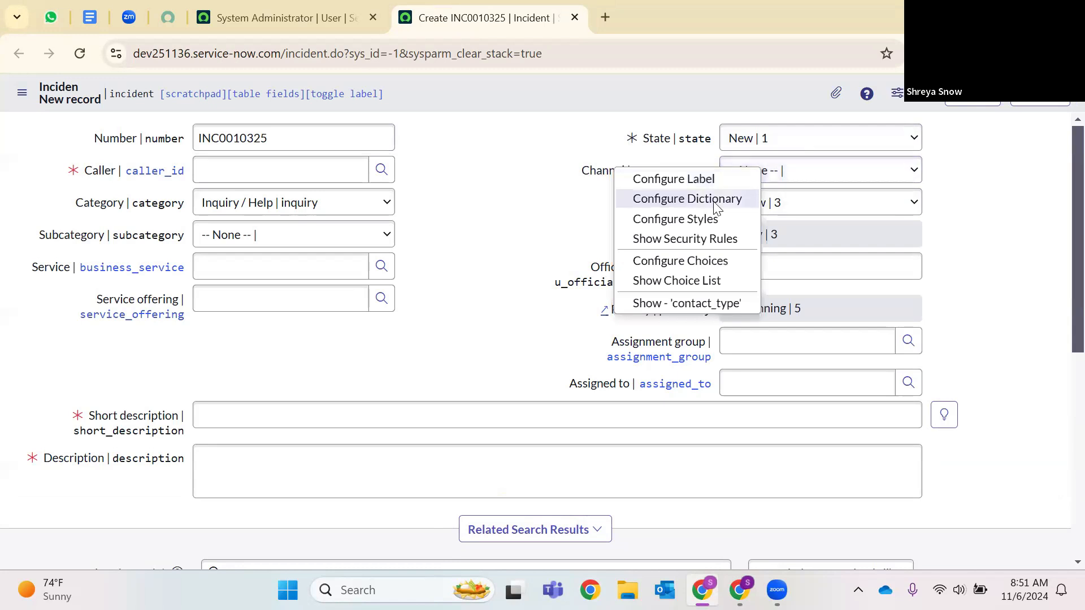
pyautogui.click(536, 206)
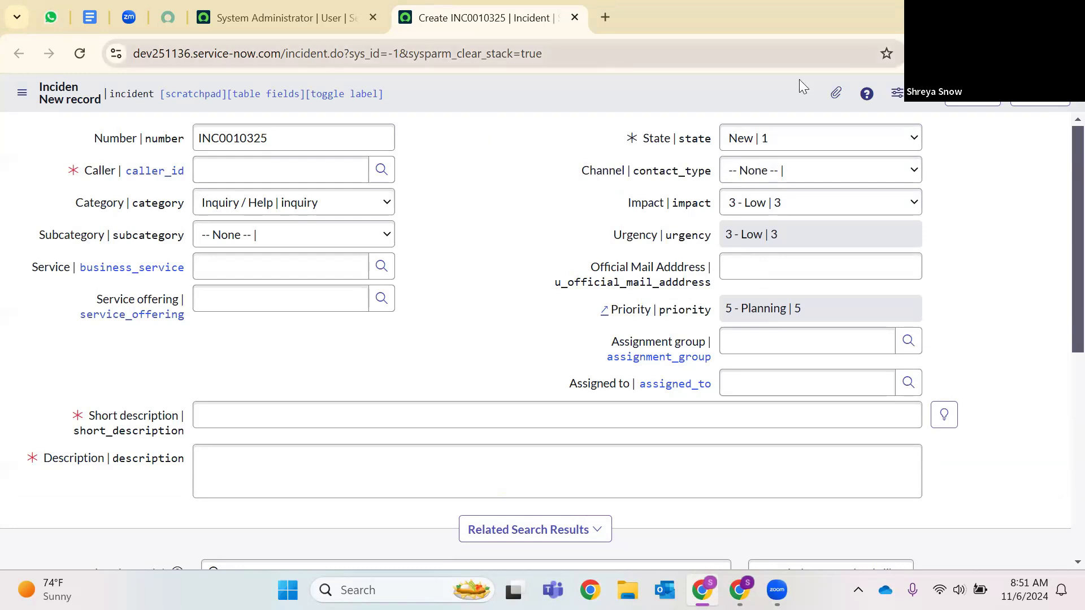
# Open the incident form's Client Scripts configuration and start a new client script.
pyautogui.rightClick(469, 87)
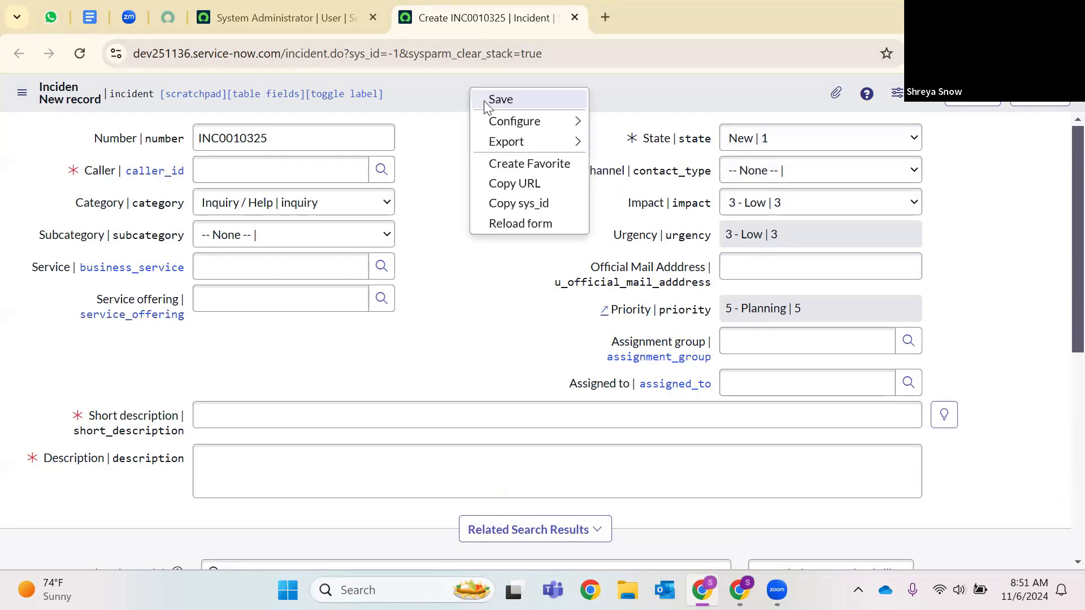
pyautogui.moveTo(492, 123)
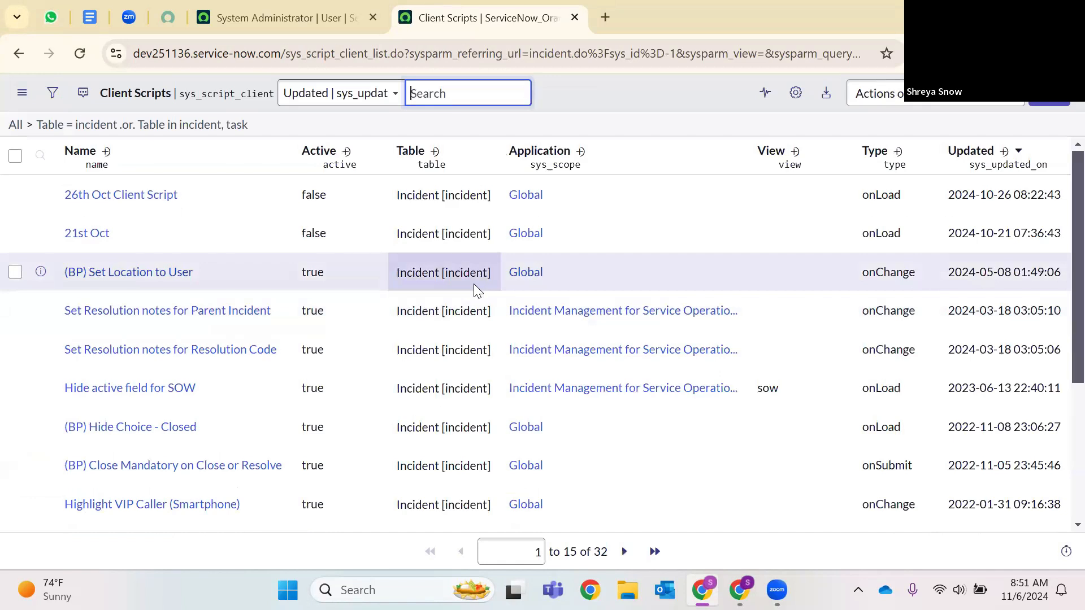
pyautogui.click(1054, 99)
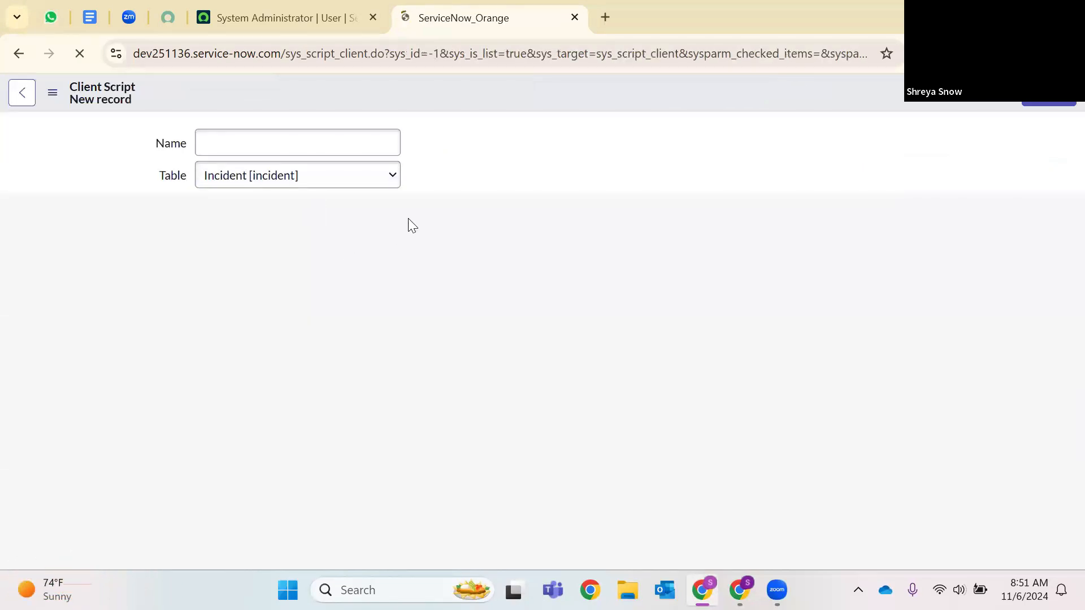
# Name the new client script Nov 6th.
pyautogui.doubleClick(352, 65)
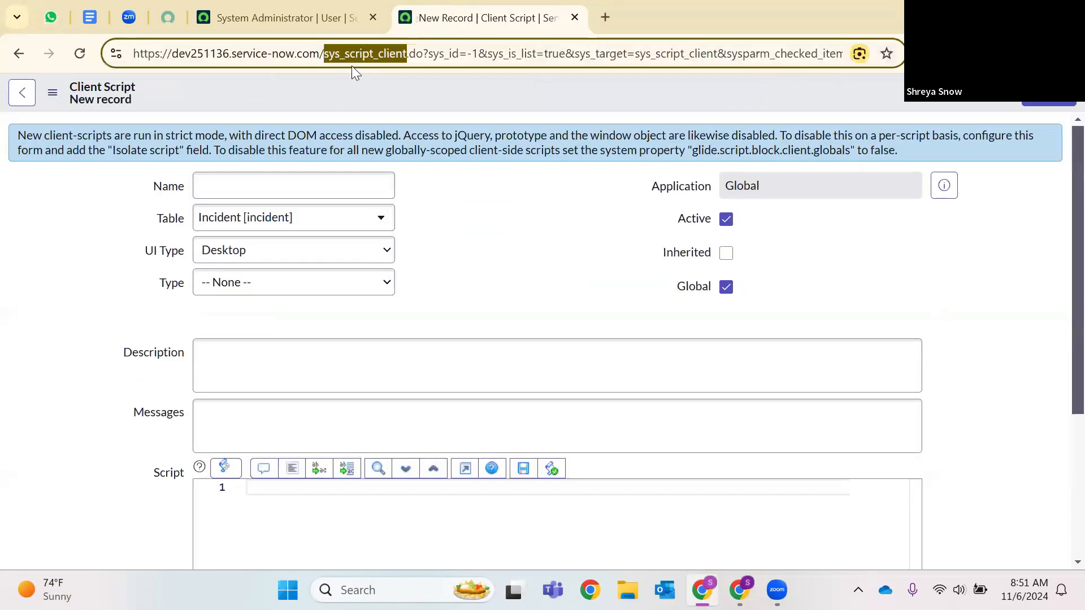
pyautogui.click(258, 178)
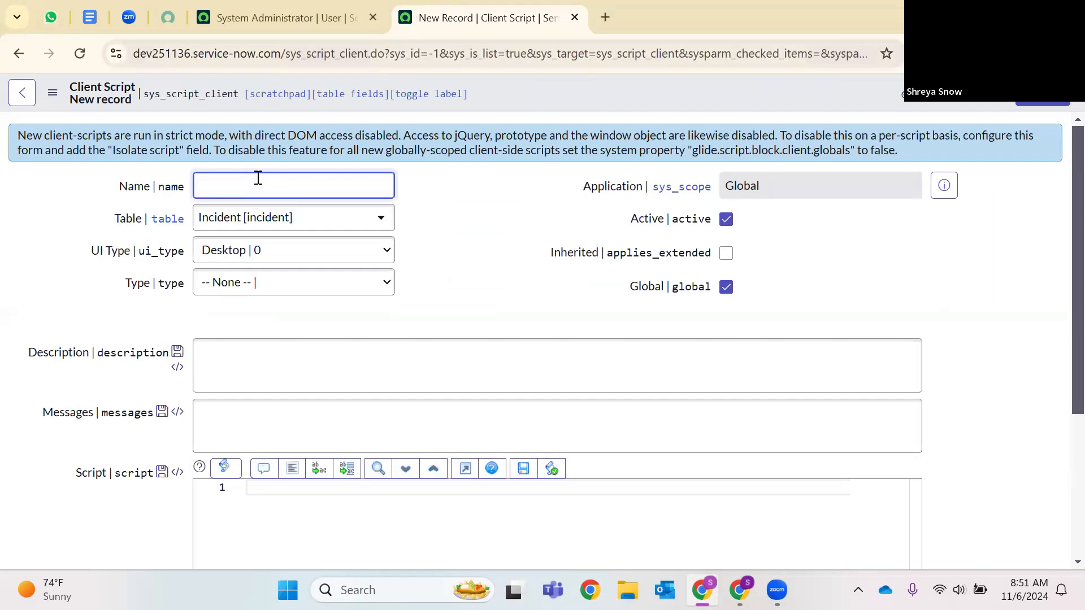
pyautogui.write('Nov 6th')
# Set the client script's UI Type to All and its Type to onLoad.
pyautogui.click(252, 252)
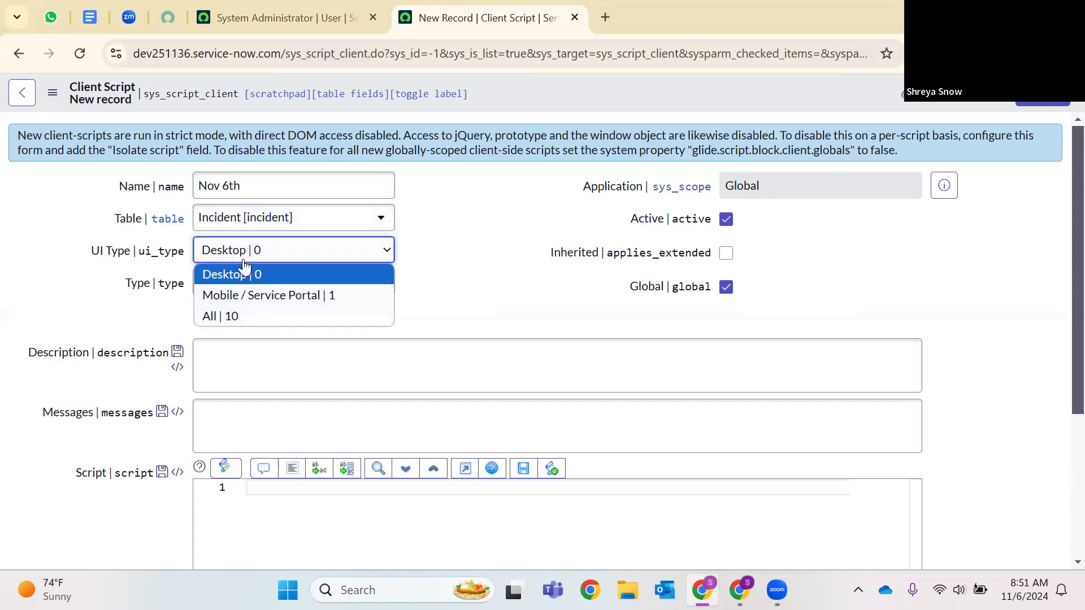
pyautogui.click(233, 317)
pyautogui.click(244, 257)
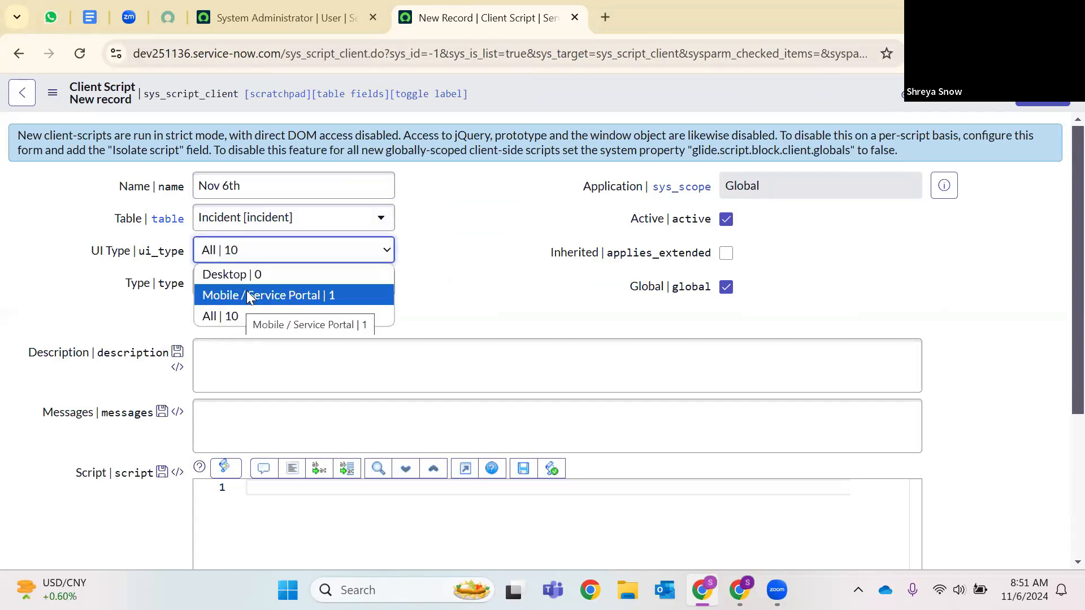
pyautogui.click(221, 316)
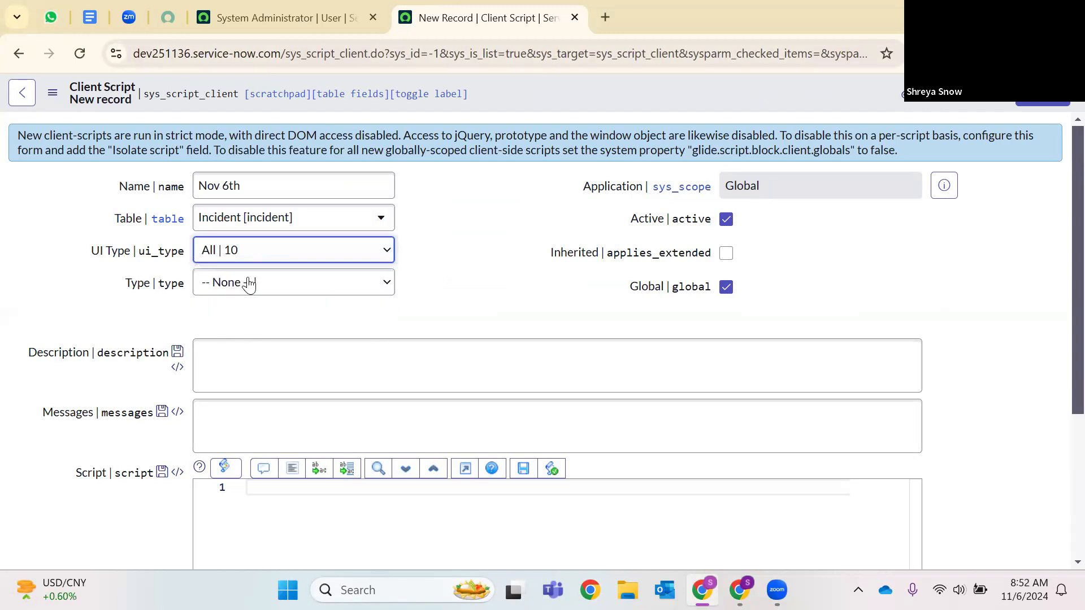
pyautogui.click(242, 286)
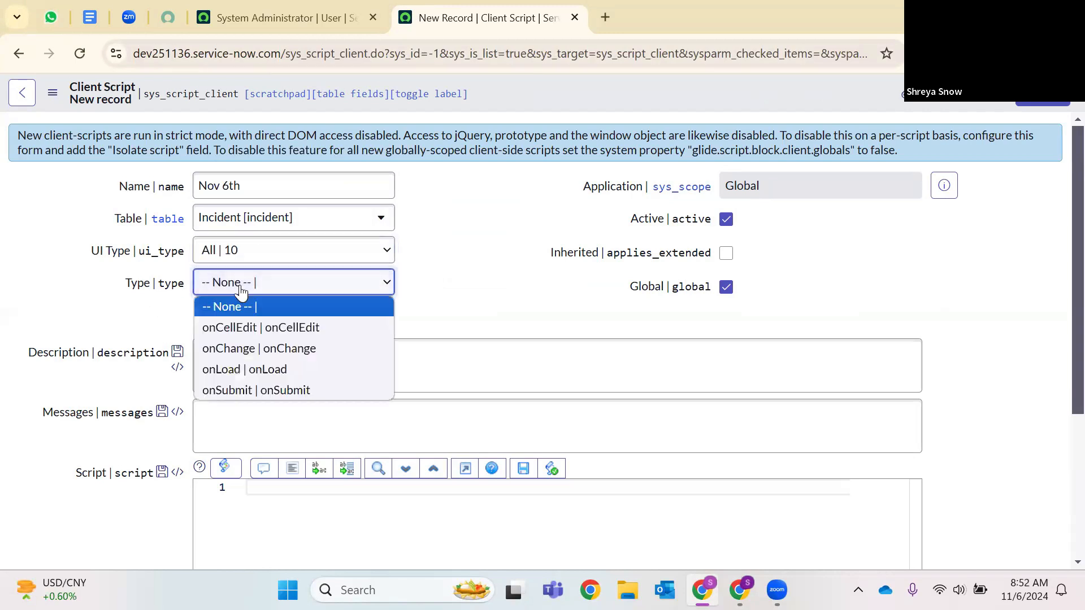
pyautogui.click(235, 369)
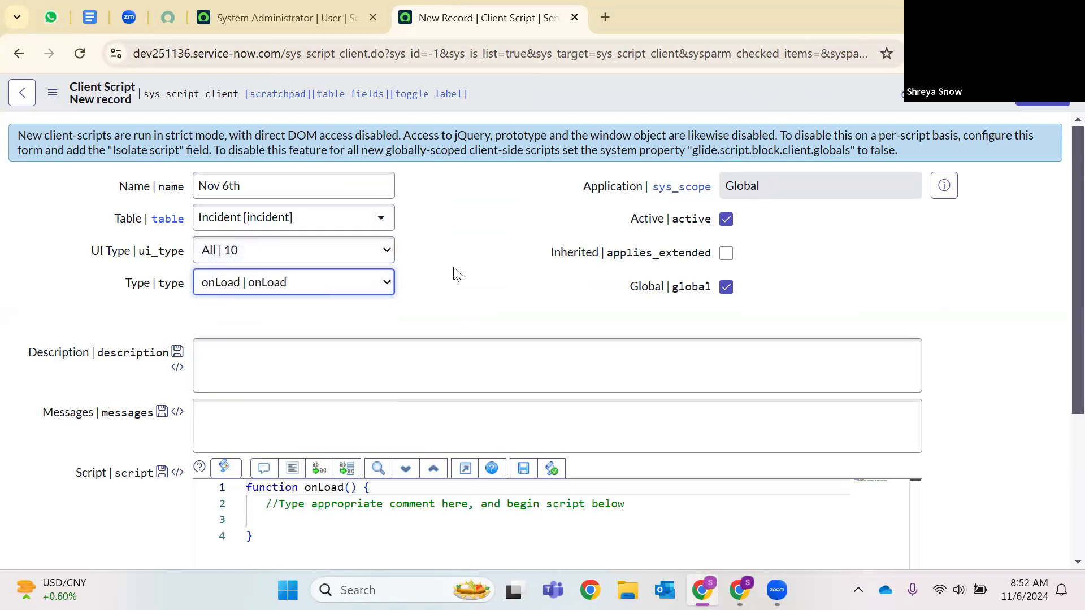
# Begin the onLoad function body with a g_form.setMandatory(' call on the empty script line.
pyautogui.scroll(-5, 462, 232)
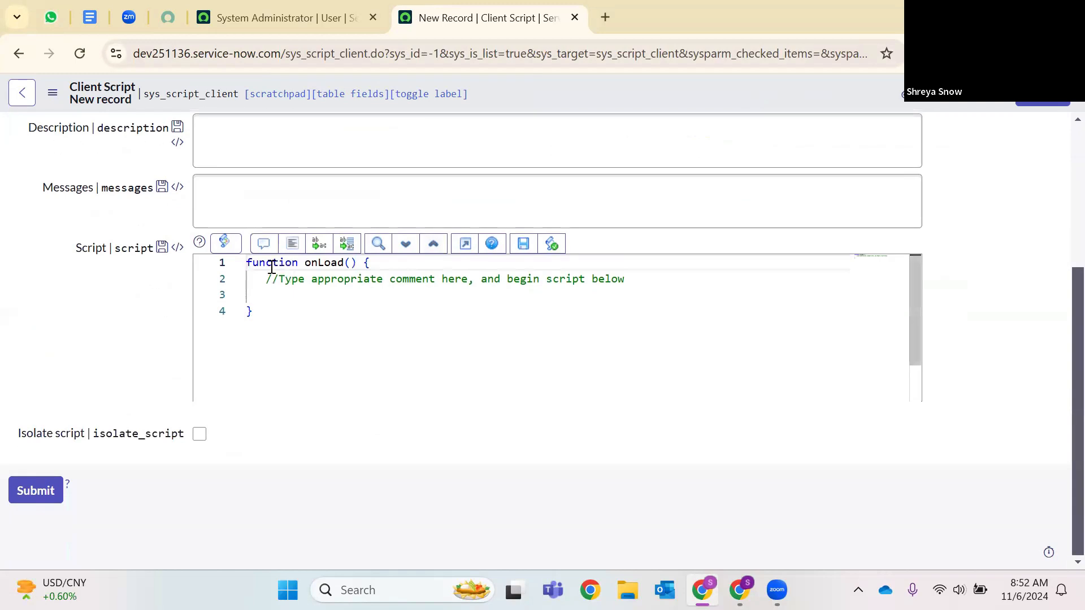
pyautogui.doubleClick(272, 267)
pyautogui.click(257, 134)
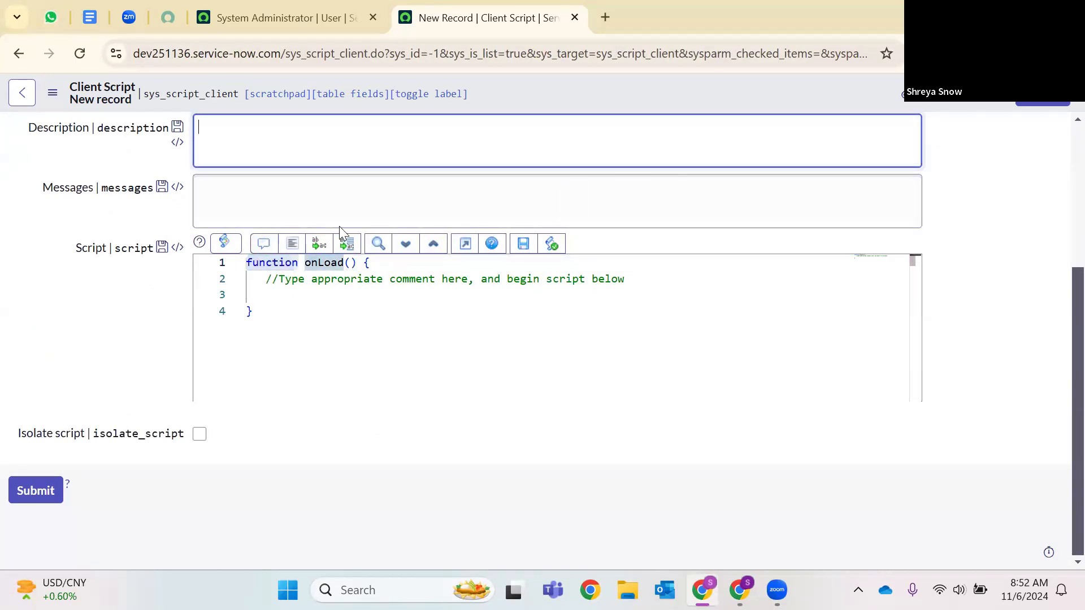
pyautogui.click(295, 191)
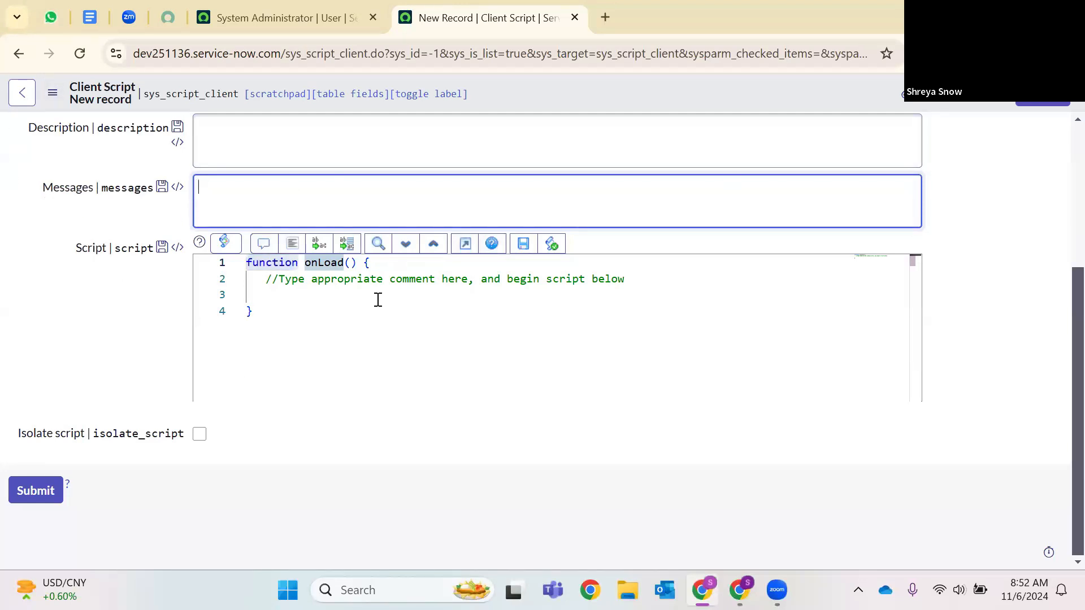
pyautogui.click(275, 296)
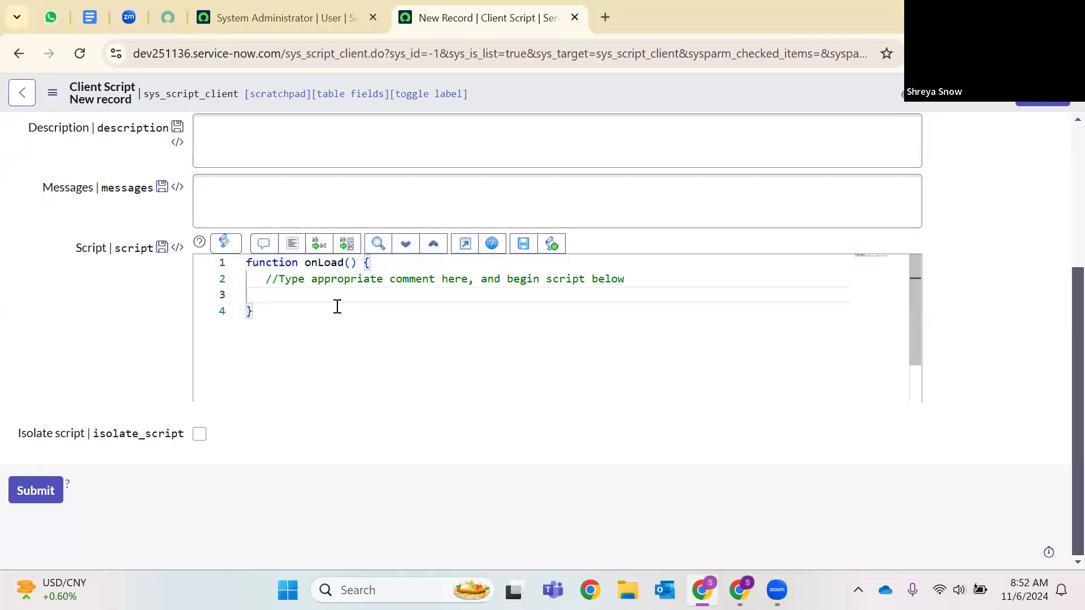
pyautogui.write('g')
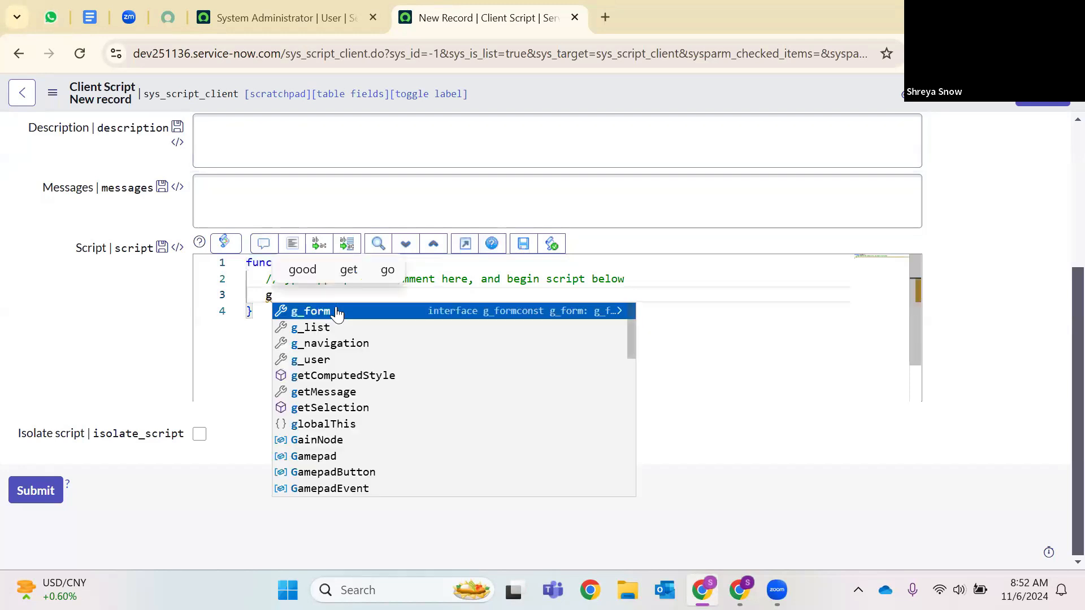
pyautogui.write('_form.')
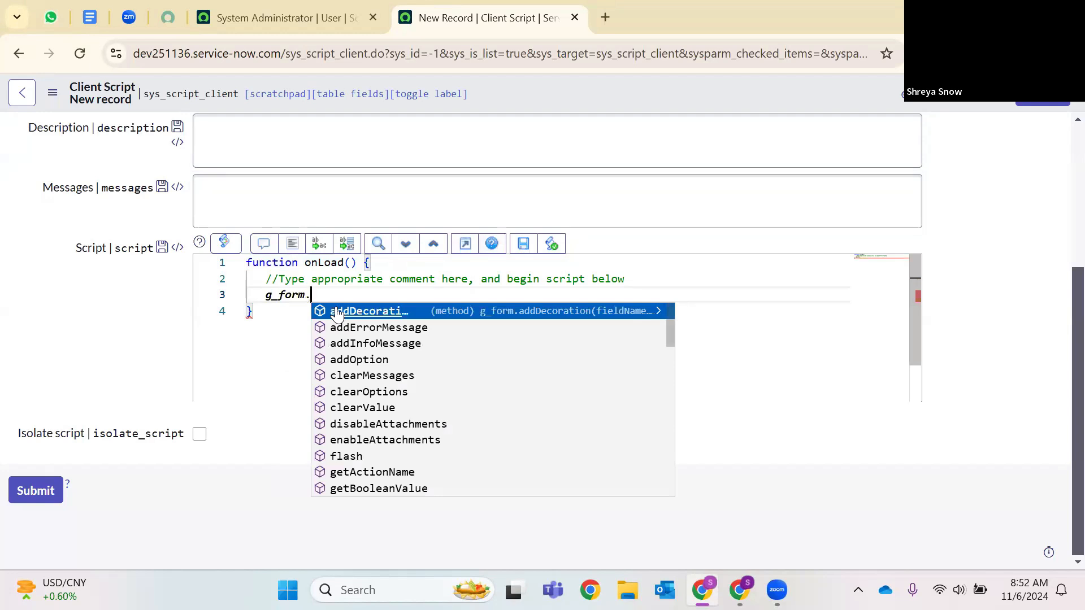
pyautogui.scroll(-10, 350, 396)
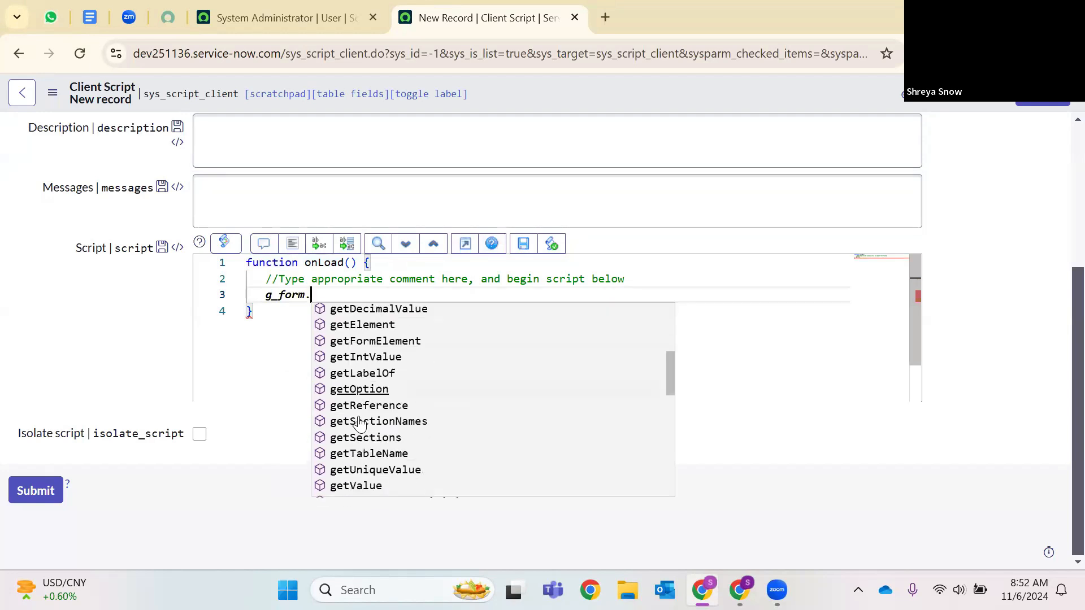
pyautogui.scroll(10, 353, 439)
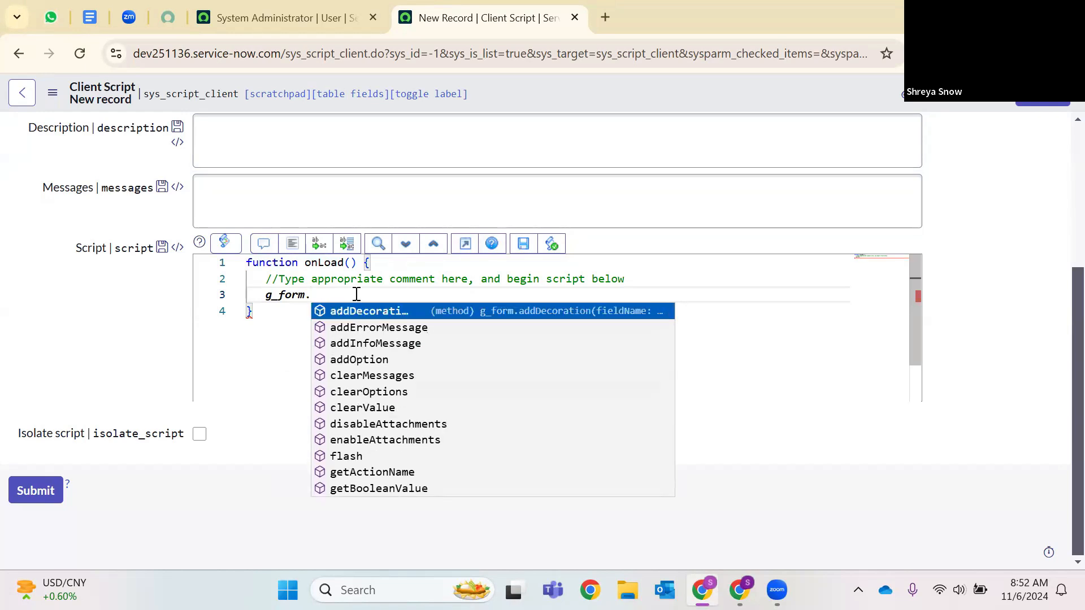
pyautogui.write('setM')
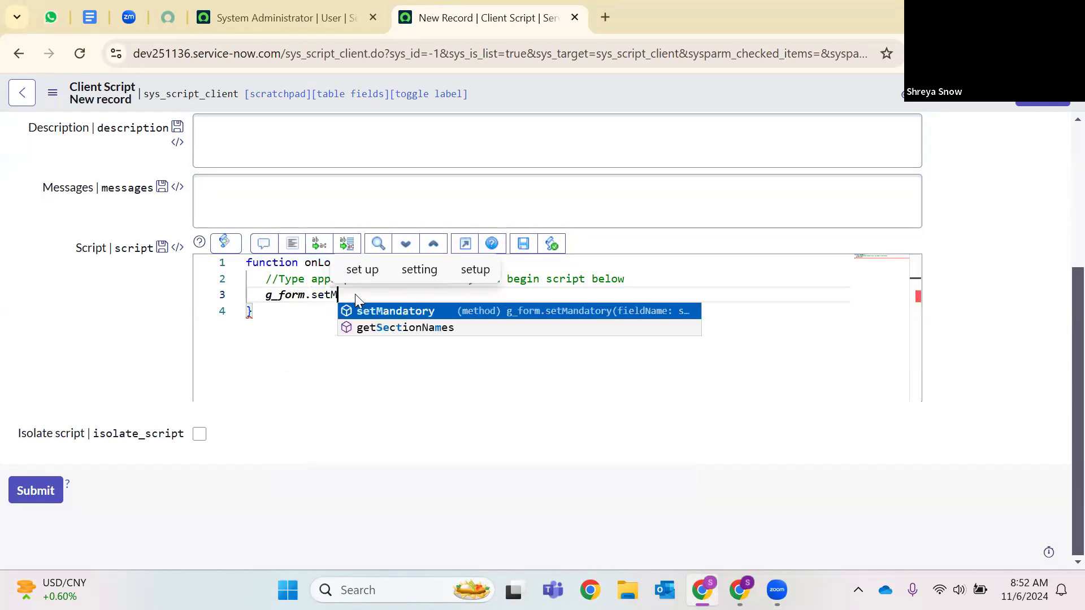
pyautogui.press('Return')
pyautogui.write("('")
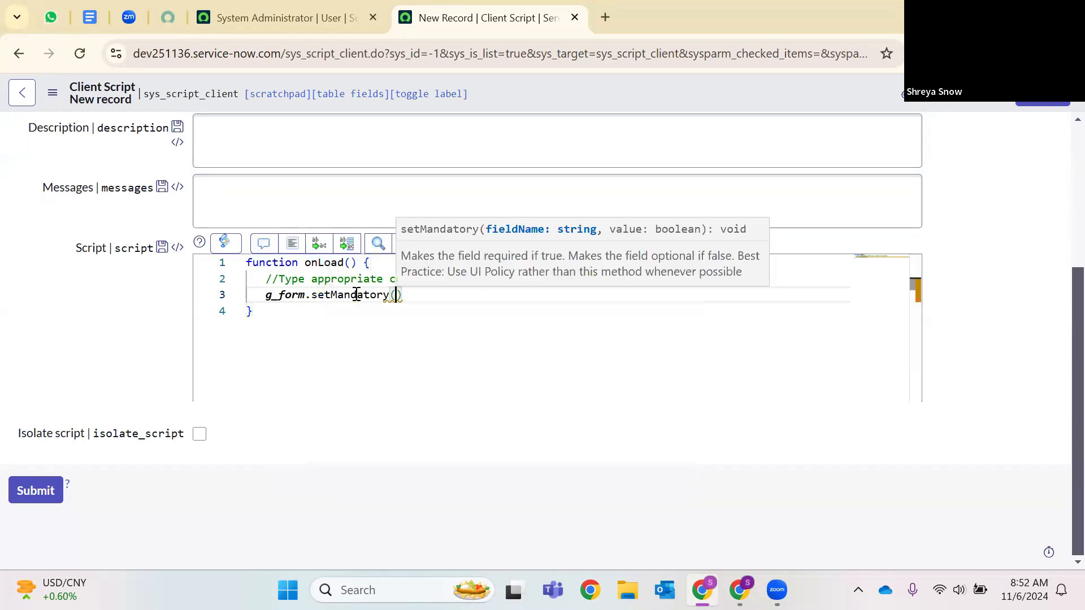
# Open another new incident form from the navigator with Incident.FORM in the other tab.
pyautogui.click(204, 23)
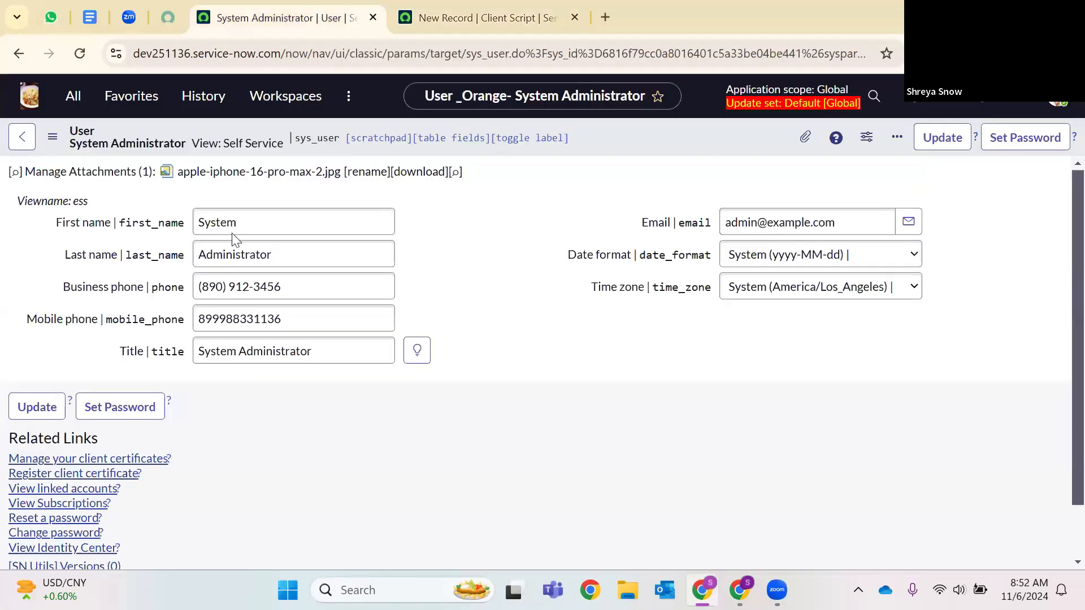
pyautogui.click(73, 95)
pyautogui.write('I')
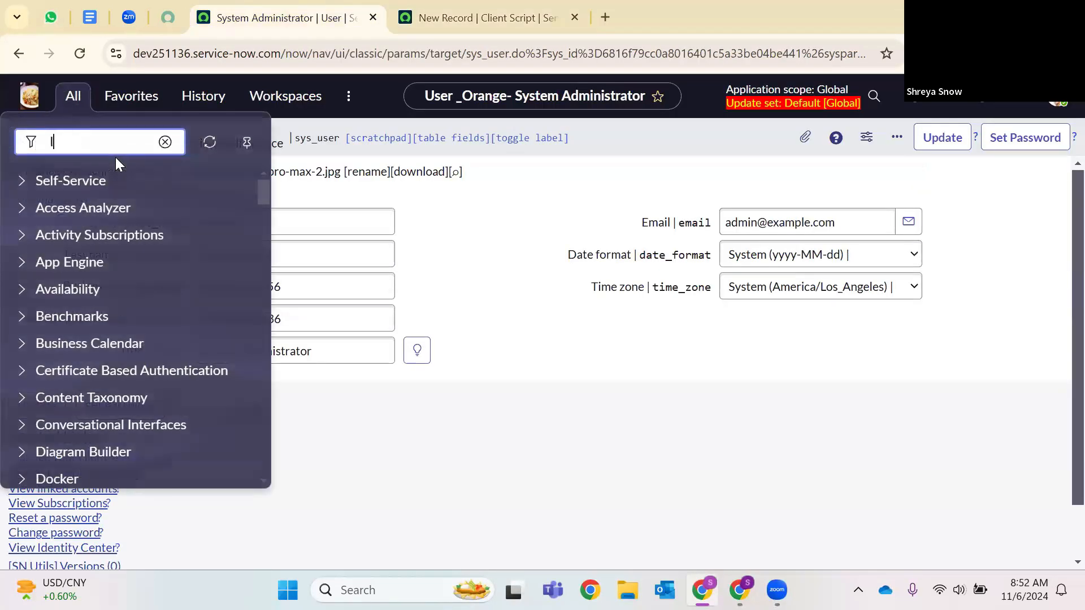
pyautogui.write('ncident.')
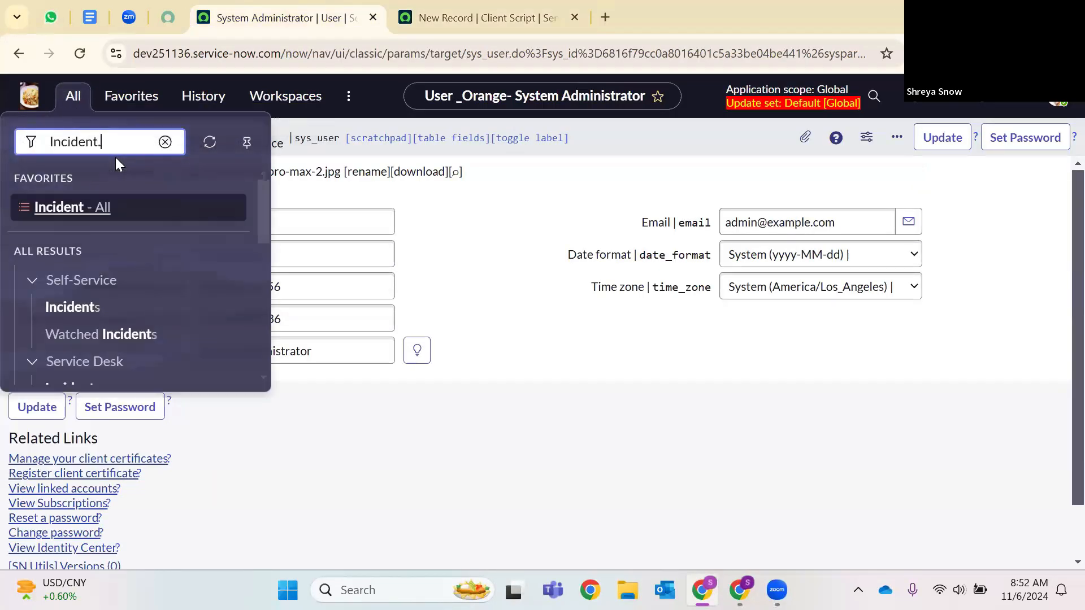
pyautogui.write('FORM')
pyautogui.press('Return')
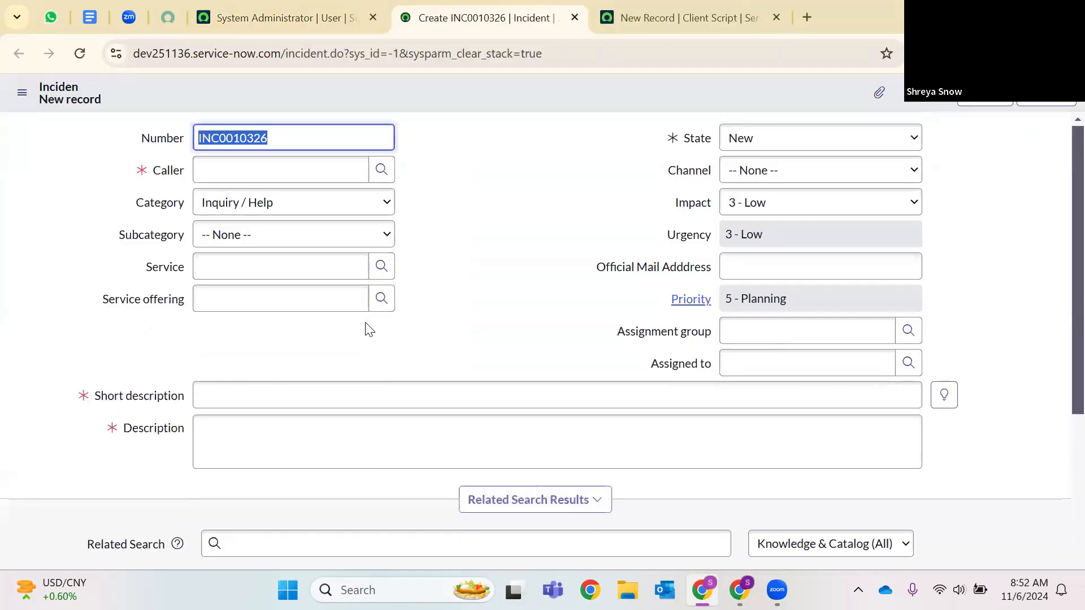
# Complete the first script line as g_form.setMandatory('category',true); and start a new line.
pyautogui.click(650, 7)
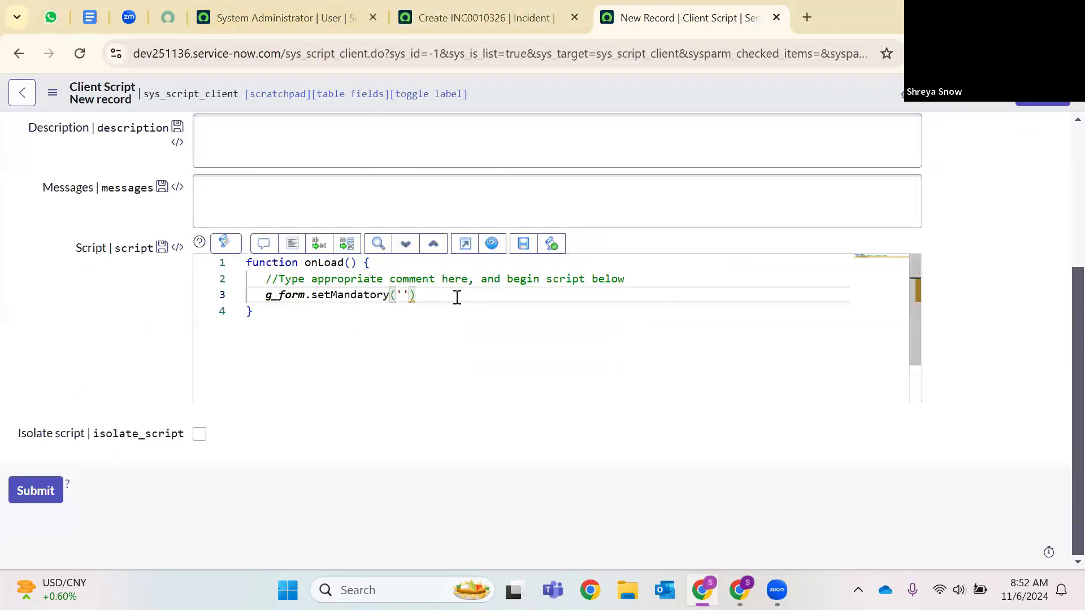
pyautogui.write("category',t")
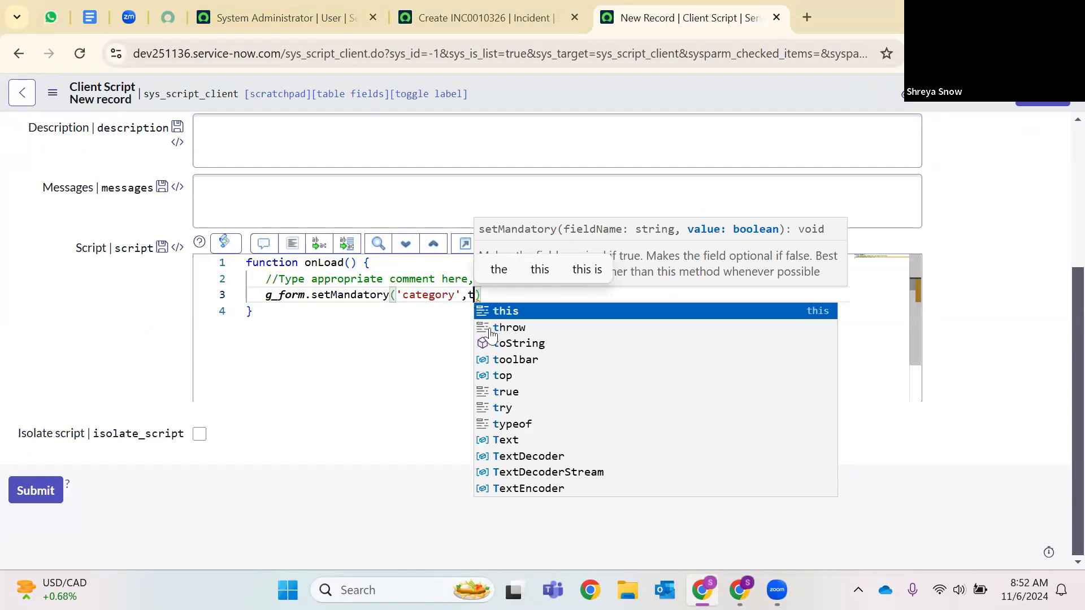
pyautogui.write('rue)')
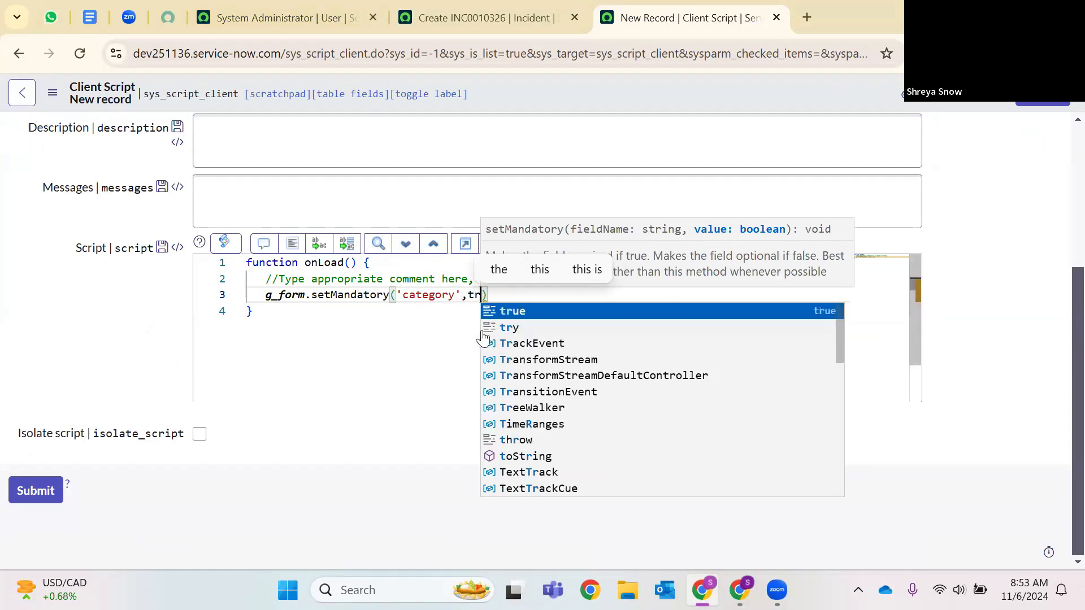
pyautogui.write(';')
pyautogui.press('Return')
# Begin a g_form.setReadOnly(' call on the new script line.
pyautogui.write('g_for,')
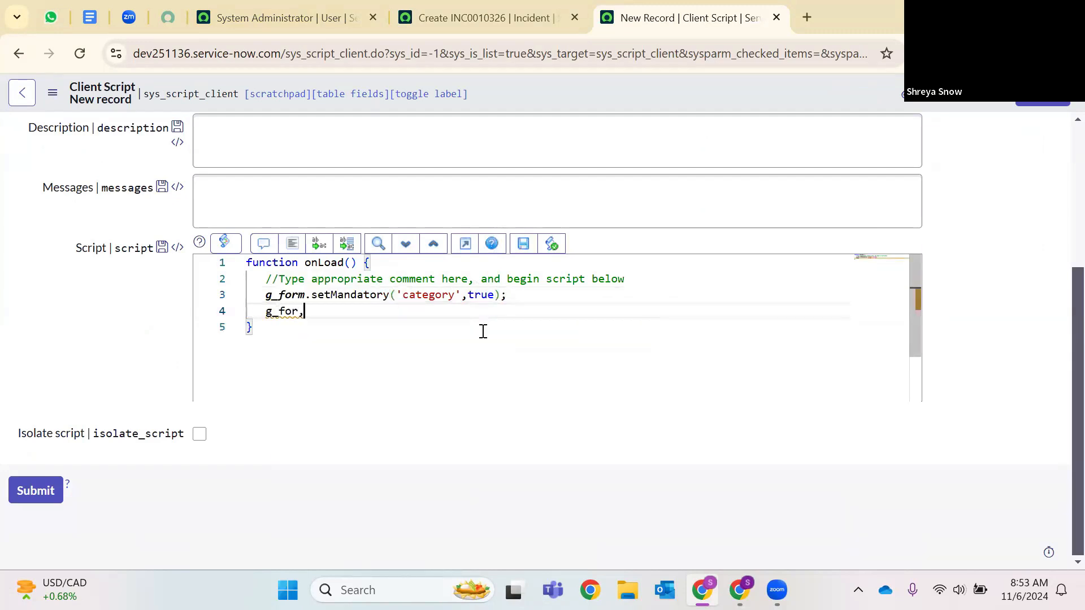
pyautogui.press('BackSpace')
pyautogui.write('m.setR')
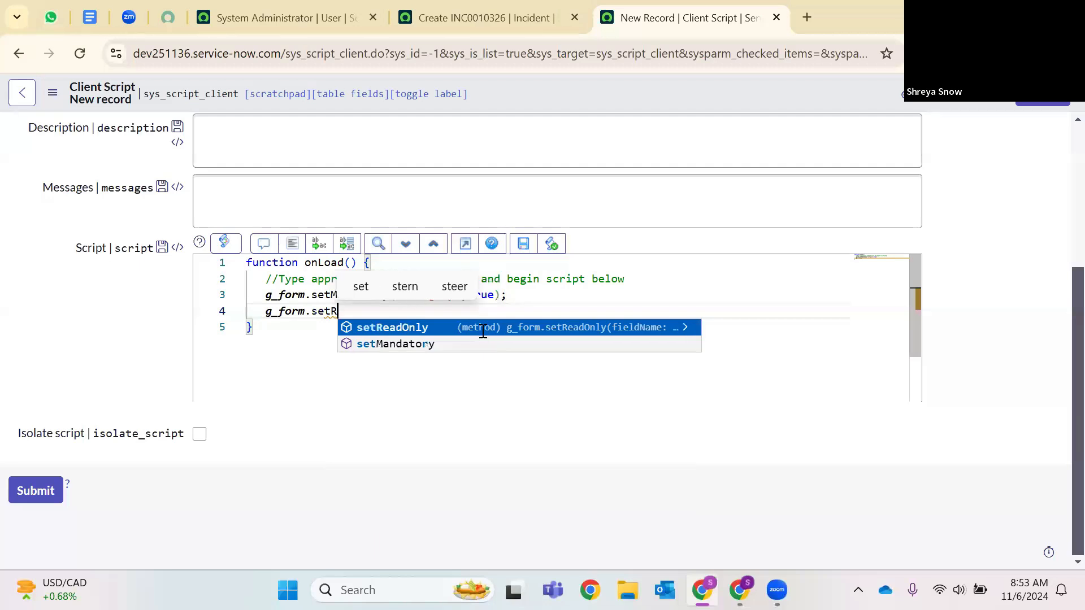
pyautogui.press('Return')
pyautogui.write("('")
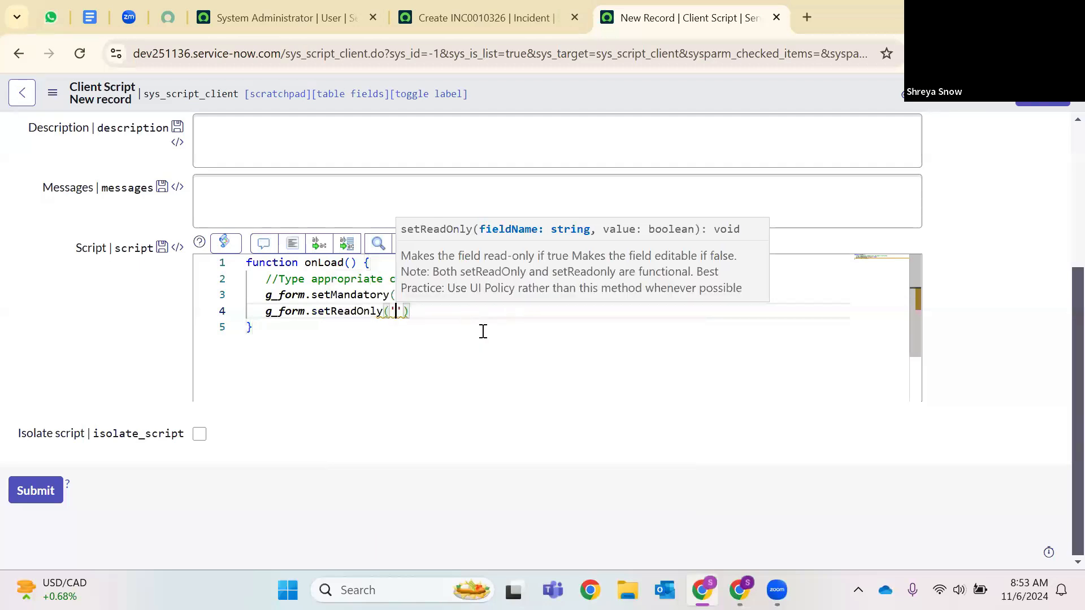
# Complete the read-only line as g_form.setReadOnly('contact_type',true); using the Channel field name from the incident form.
pyautogui.click(469, 14)
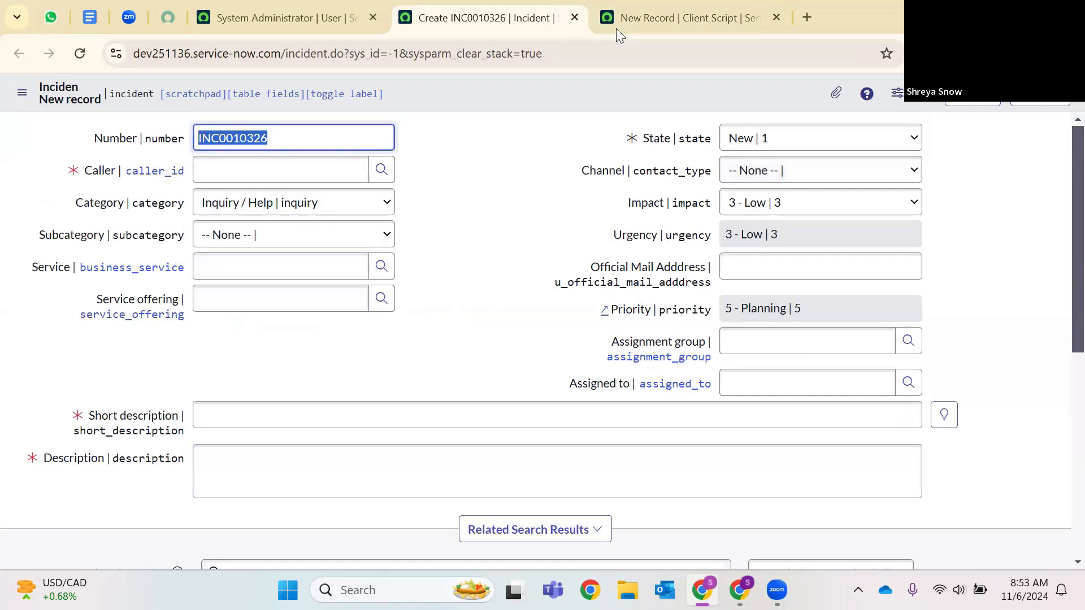
pyautogui.click(630, 17)
pyautogui.write("contact_type'")
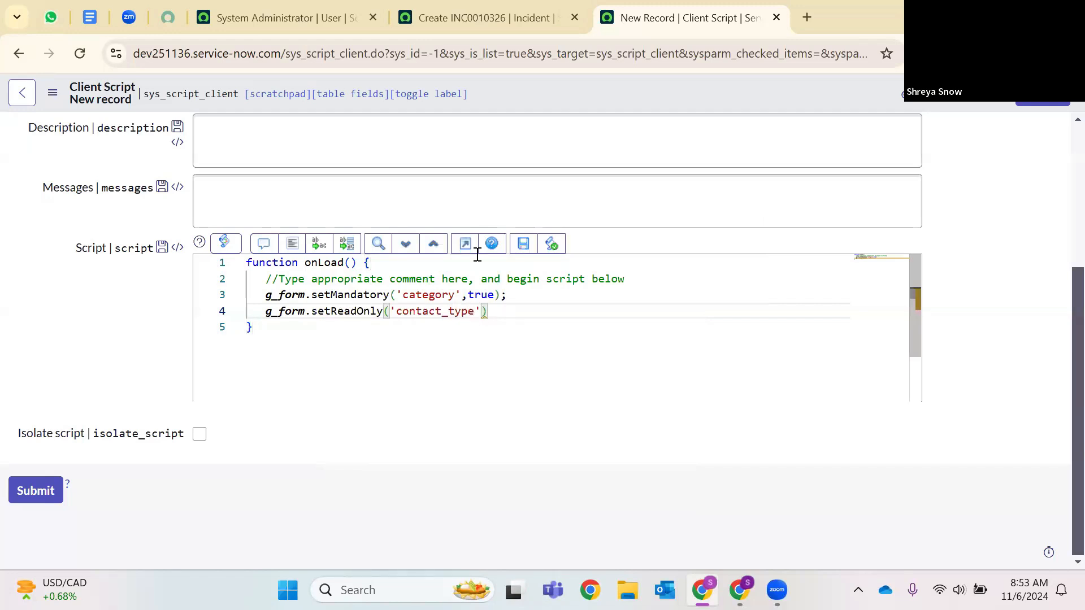
pyautogui.write(',true')
pyautogui.press('Right')
pyautogui.press('Return')
pyautogui.press('BackSpace')
pyautogui.press('BackSpace')
pyautogui.write(';')
# Begin a g_form.setVisible(' call on a new script line.
pyautogui.press('Return')
pyautogui.write('g')
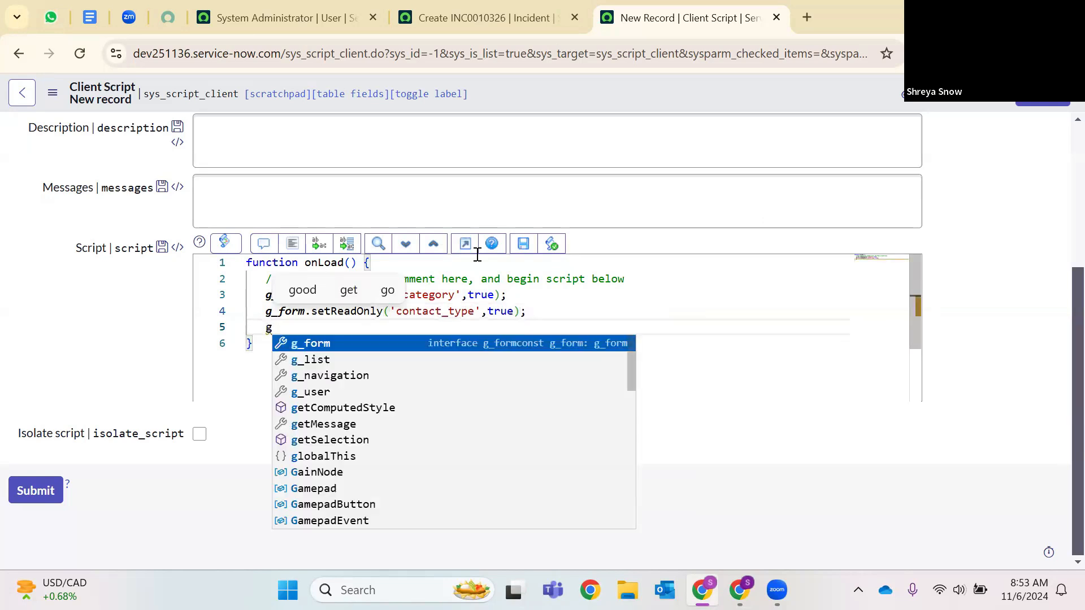
pyautogui.write('_form.')
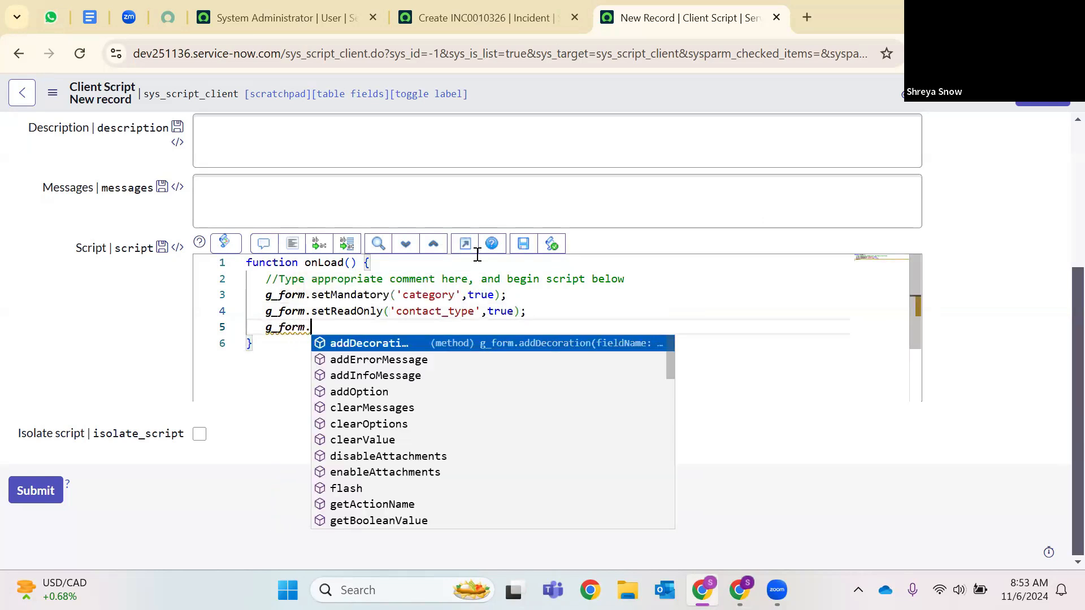
pyautogui.write('set')
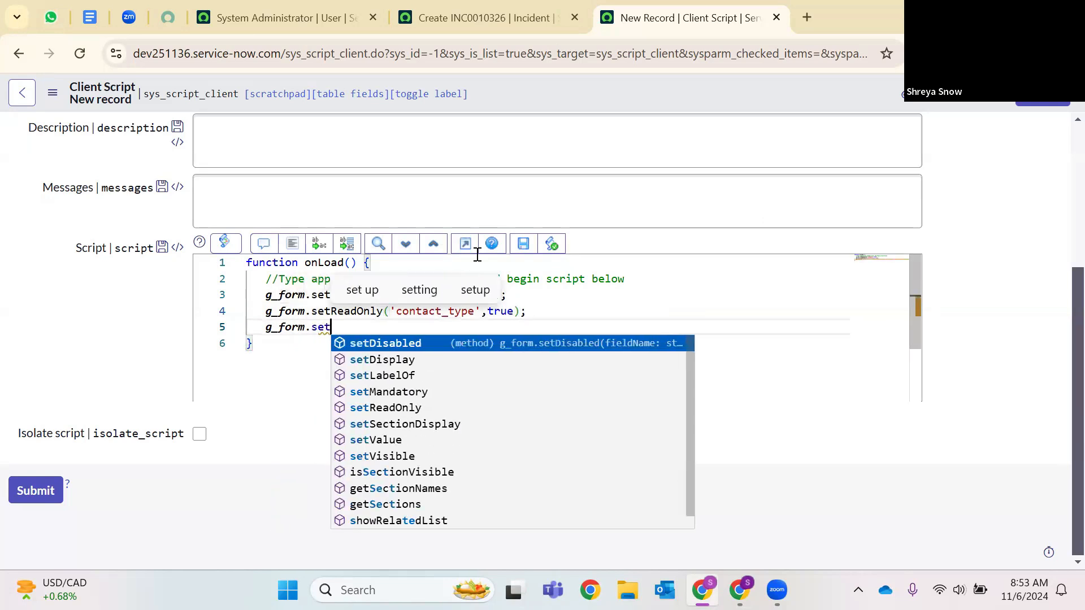
pyautogui.write('V')
pyautogui.press('Down')
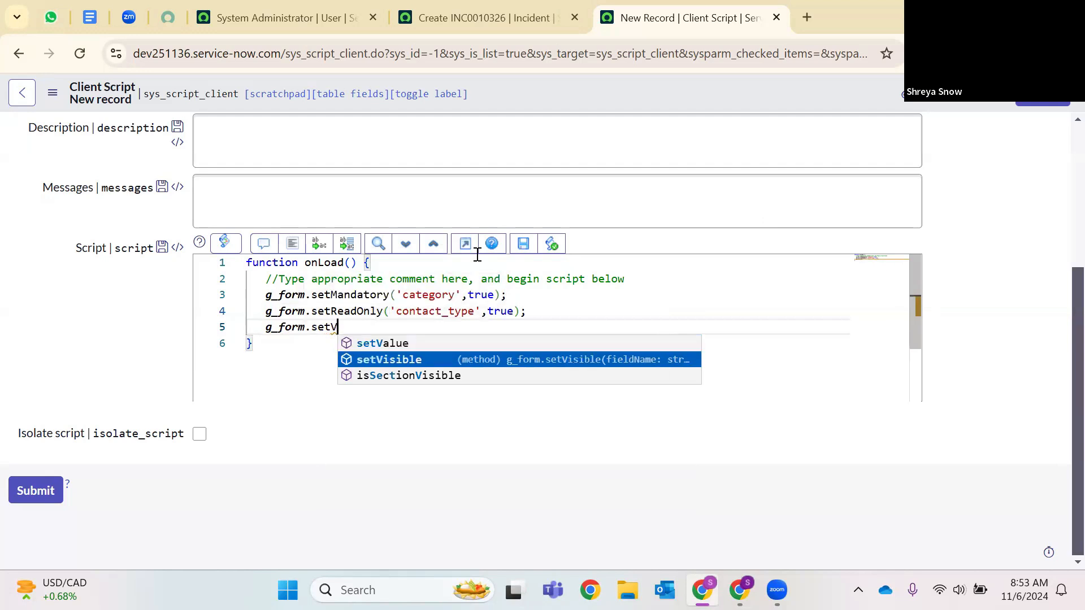
pyautogui.press('Return')
pyautogui.write("('")
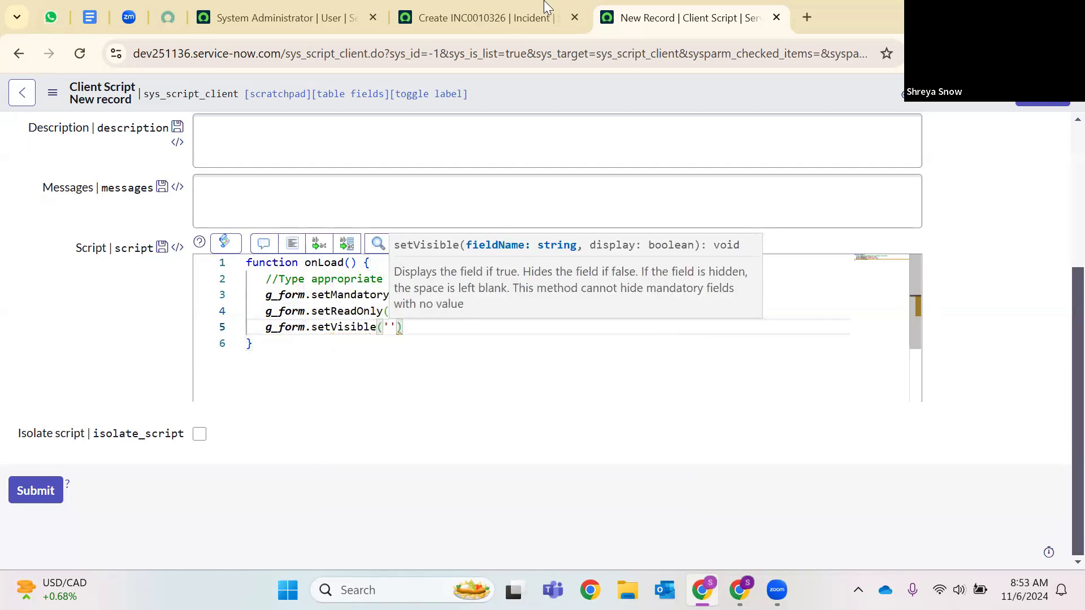
pyautogui.click(531, 18)
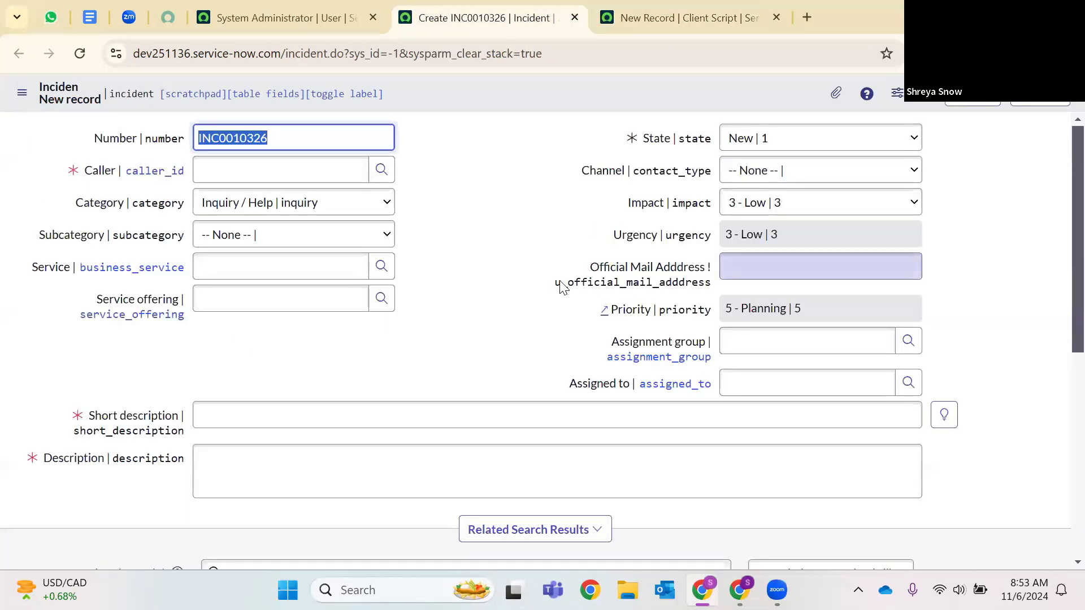
pyautogui.doubleClick(607, 285)
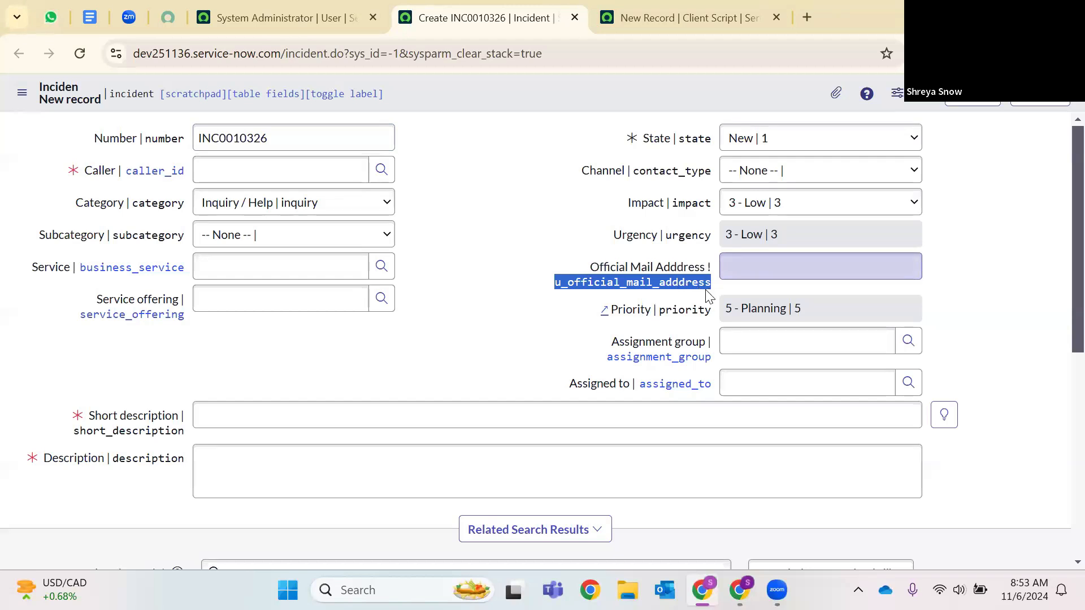
pyautogui.rightClick(702, 288)
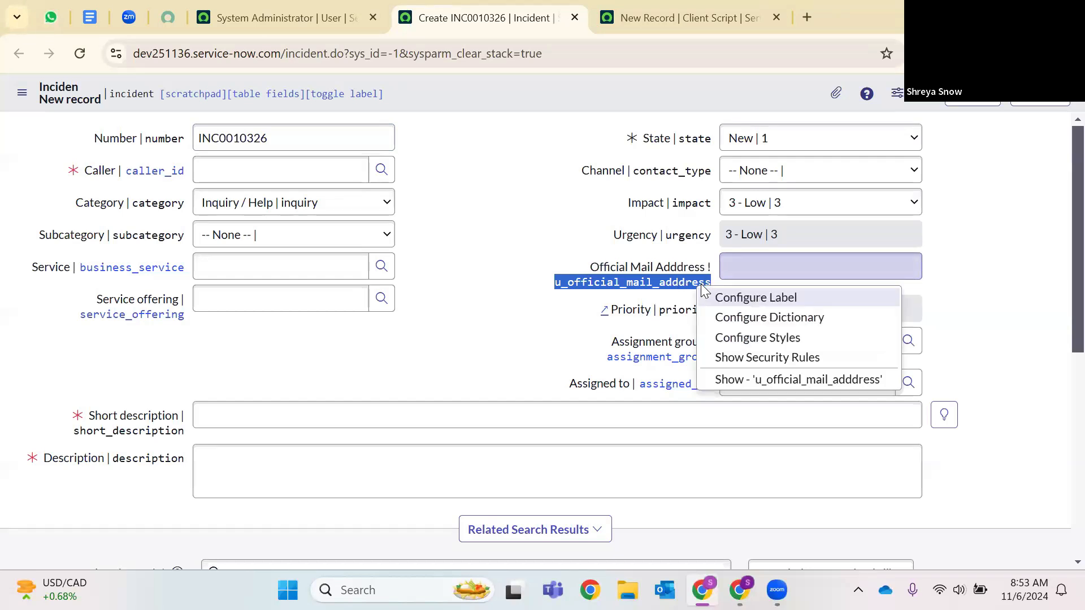
pyautogui.click(667, 18)
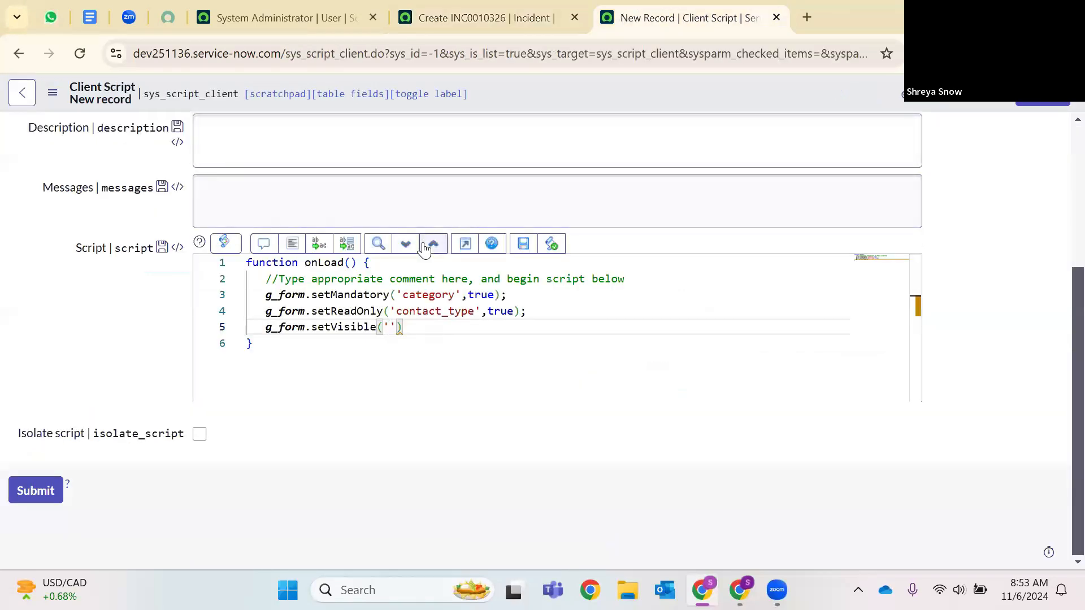
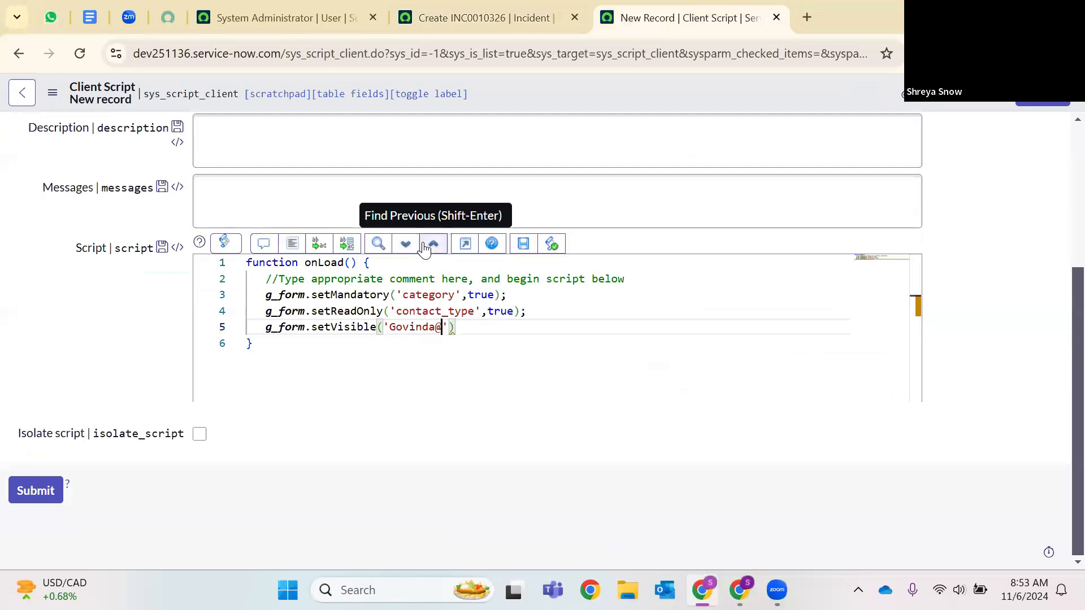
# Copy the u_official_mail_adddress field name from the incident form into the setVisible call.
pyautogui.click(464, 17)
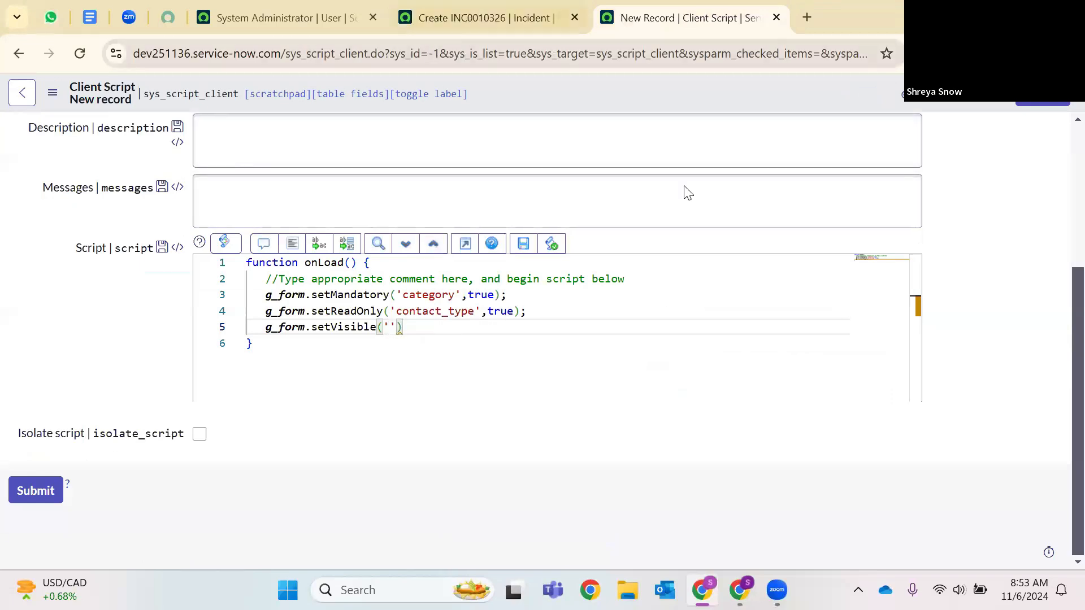
pyautogui.click(664, 306)
pyautogui.moveTo(713, 282); pyautogui.dragTo(561, 287)
pyautogui.hotkey('ctrl', 'c')
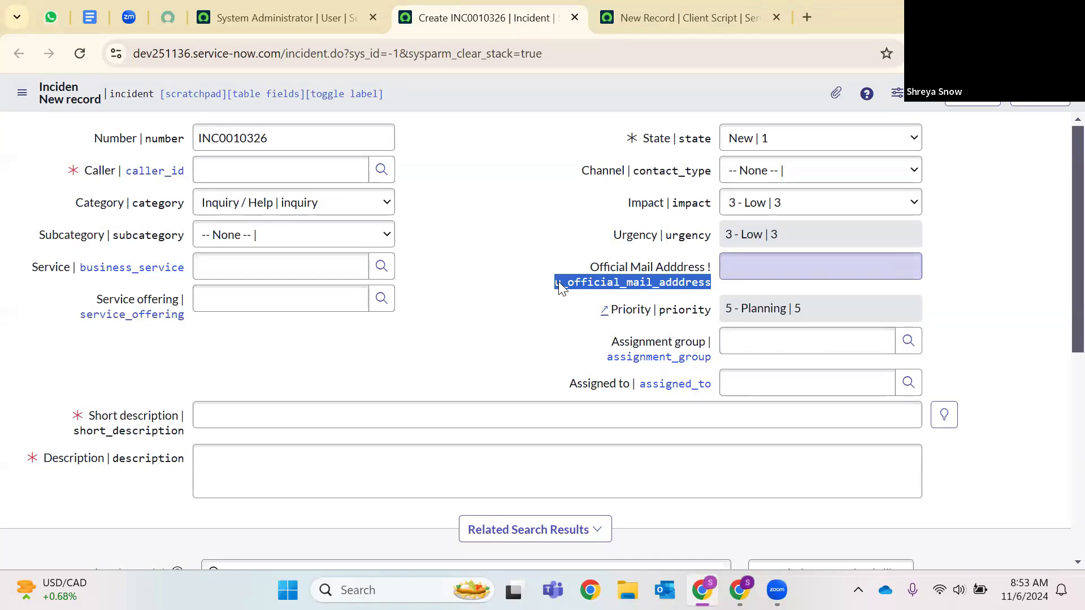
pyautogui.click(741, 10)
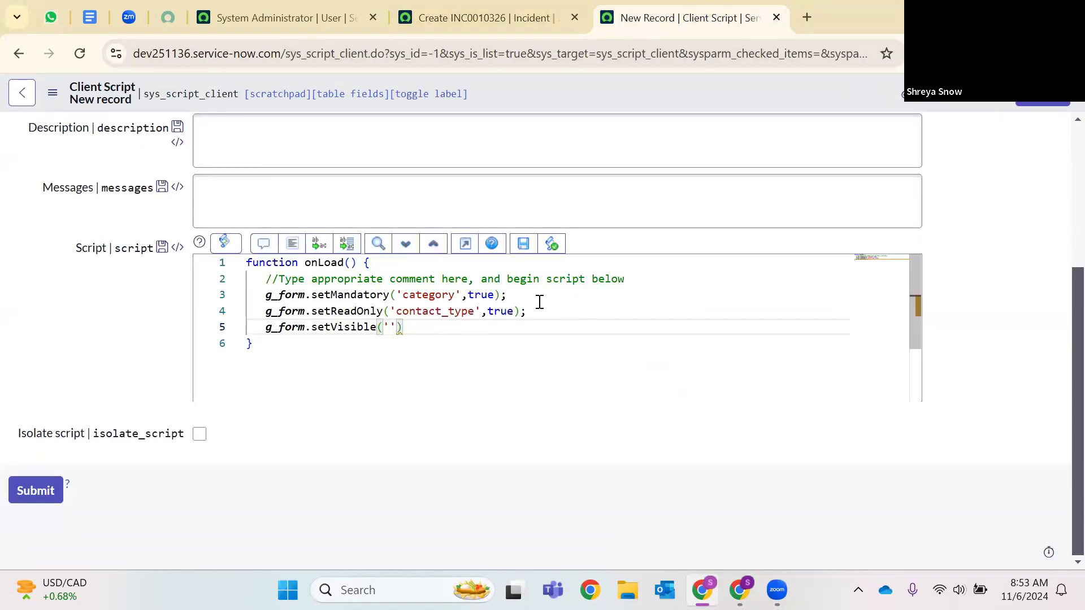
pyautogui.hotkey('ctrl', 'v')
pyautogui.press('BackSpace')
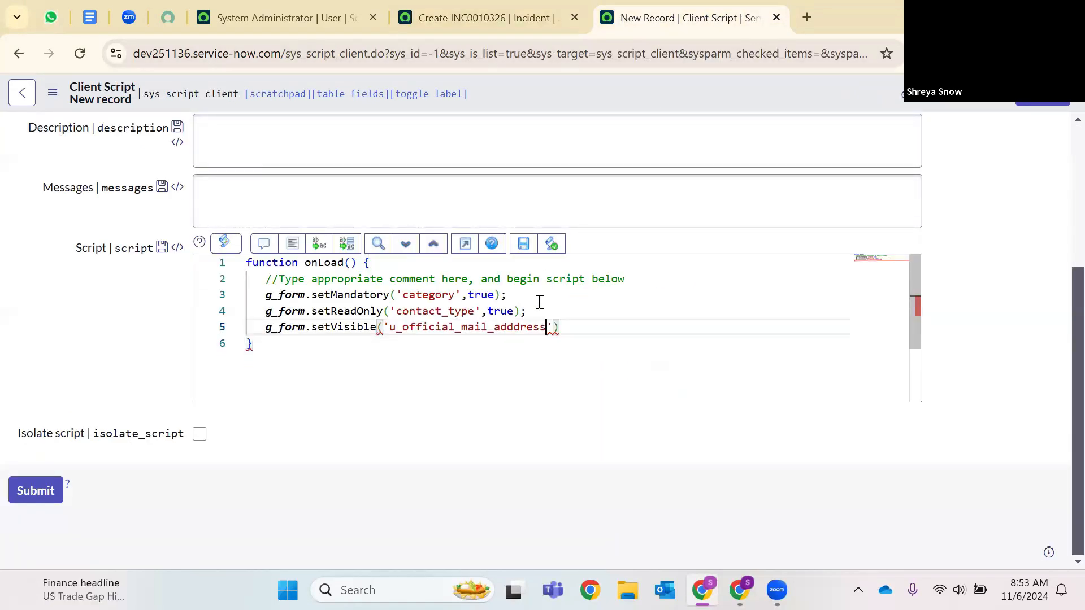
# Finish the line as g_form.setVisible('u_official_mail_adddress',false);.
pyautogui.write('.')
pyautogui.press('BackSpace')
pyautogui.write(',fa;l')
pyautogui.press('BackSpace')
pyautogui.press('BackSpace')
pyautogui.write('lse)')
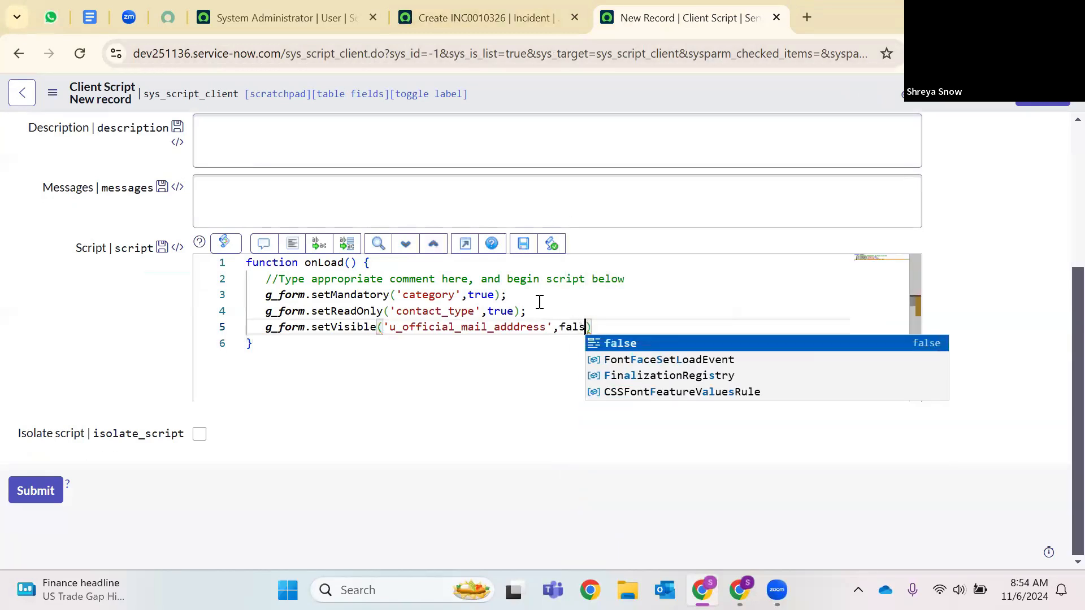
pyautogui.write(';')
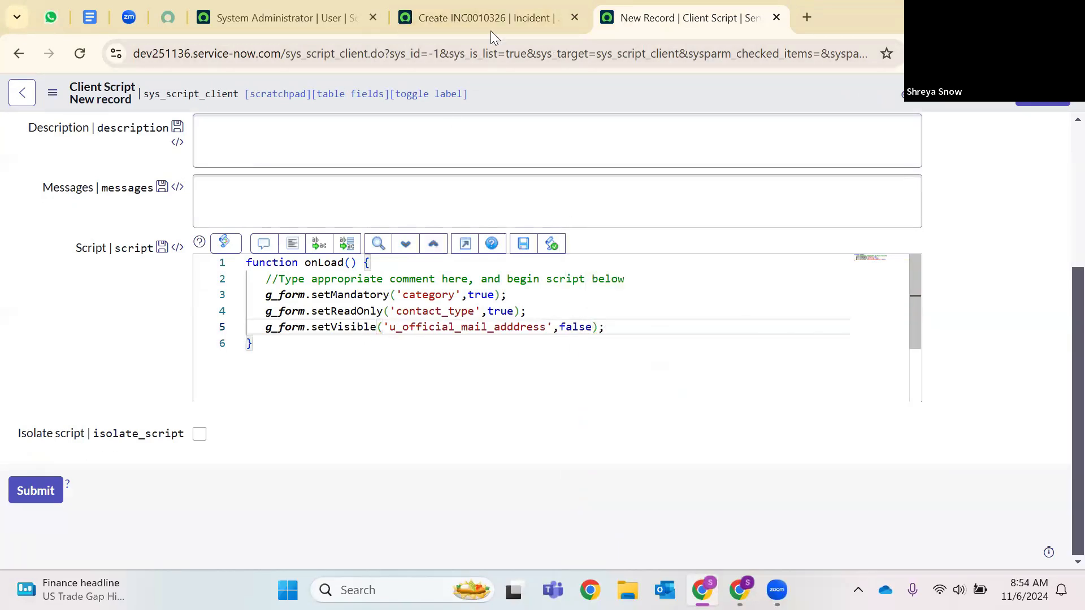
# Save the client script.
pyautogui.rightClick(531, 89)
pyautogui.moveTo(602, 119)
pyautogui.click(570, 99)
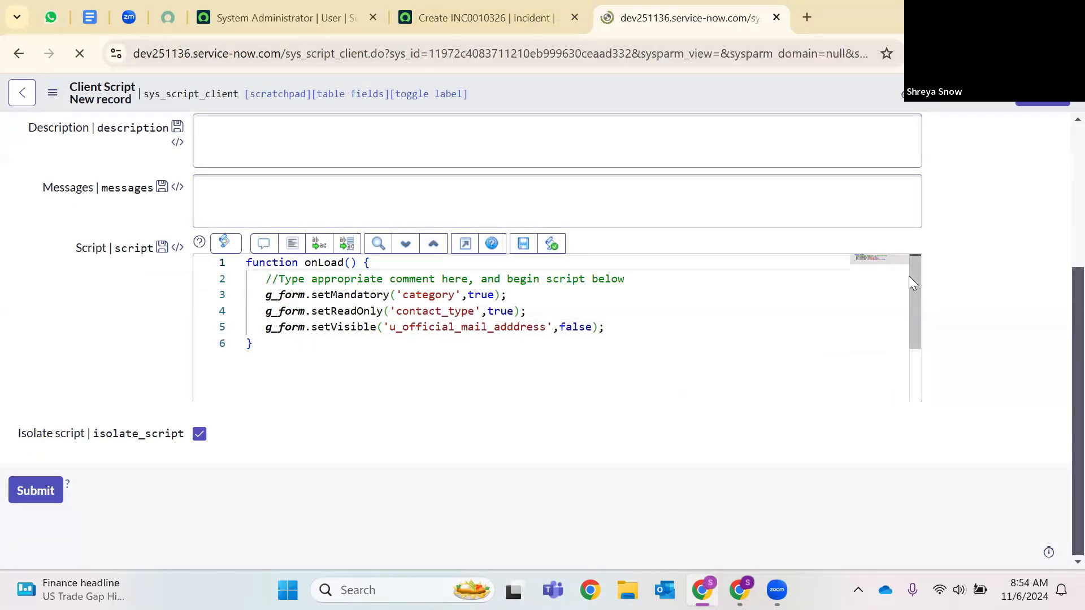
# Reload the new incident form to test the client script.
pyautogui.click(484, 18)
pyautogui.click(112, 55)
pyautogui.click(86, 55)
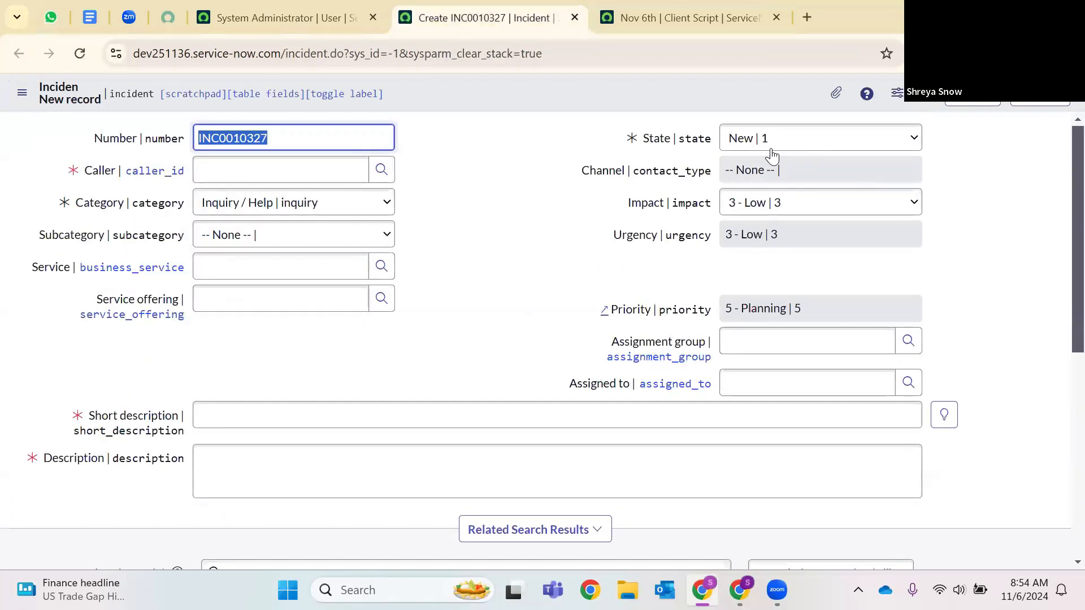
# Test the form by trying the Channel field and switching the Category to Software.
pyautogui.click(758, 170)
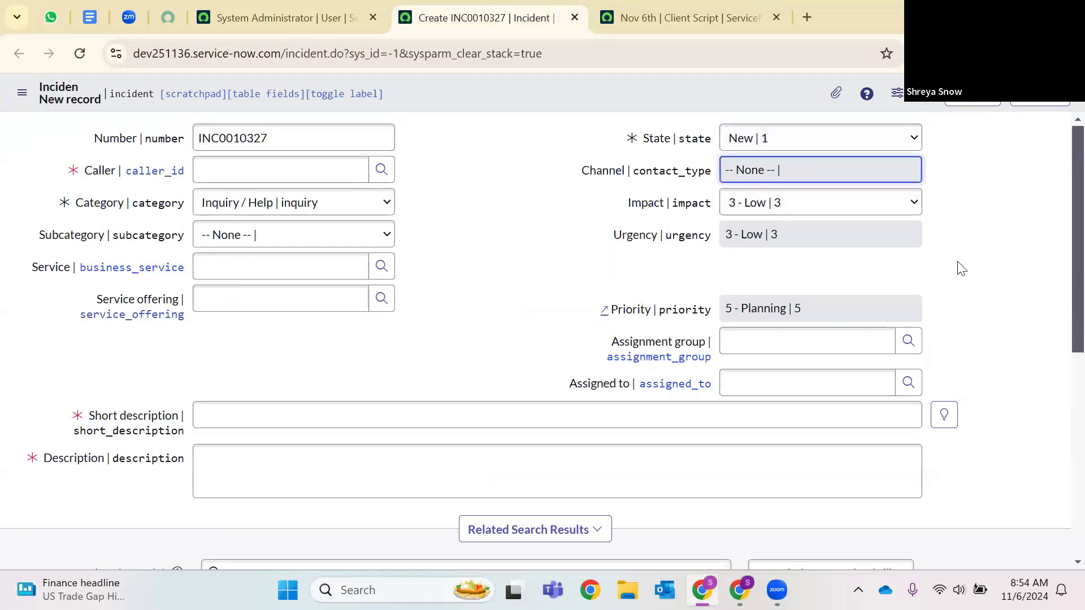
pyautogui.click(221, 203)
pyautogui.click(234, 237)
pyautogui.click(237, 203)
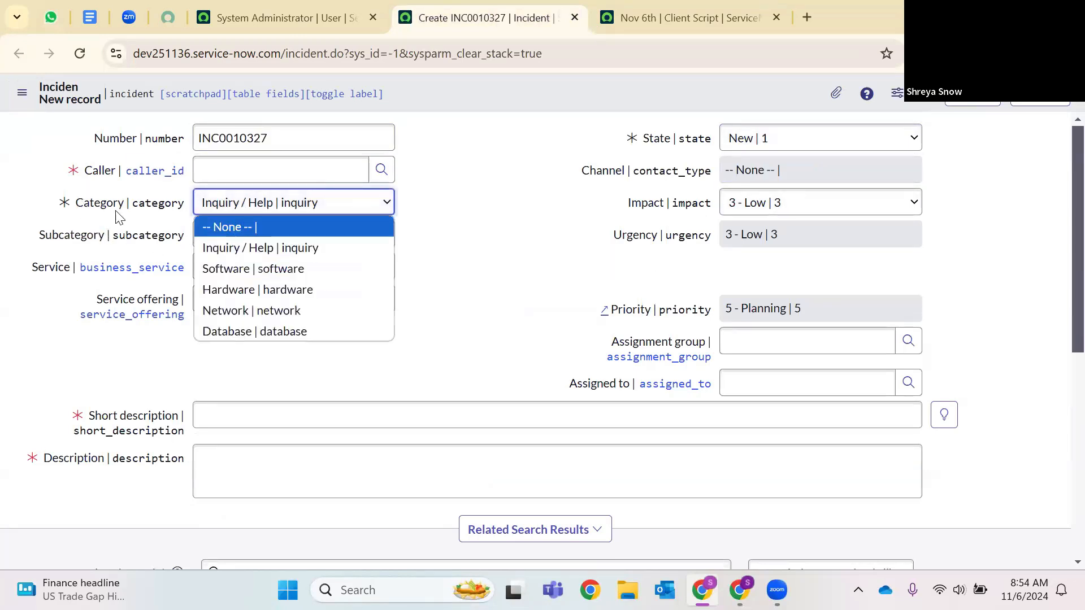
pyautogui.press('Return')
pyautogui.click(244, 212)
pyautogui.click(252, 264)
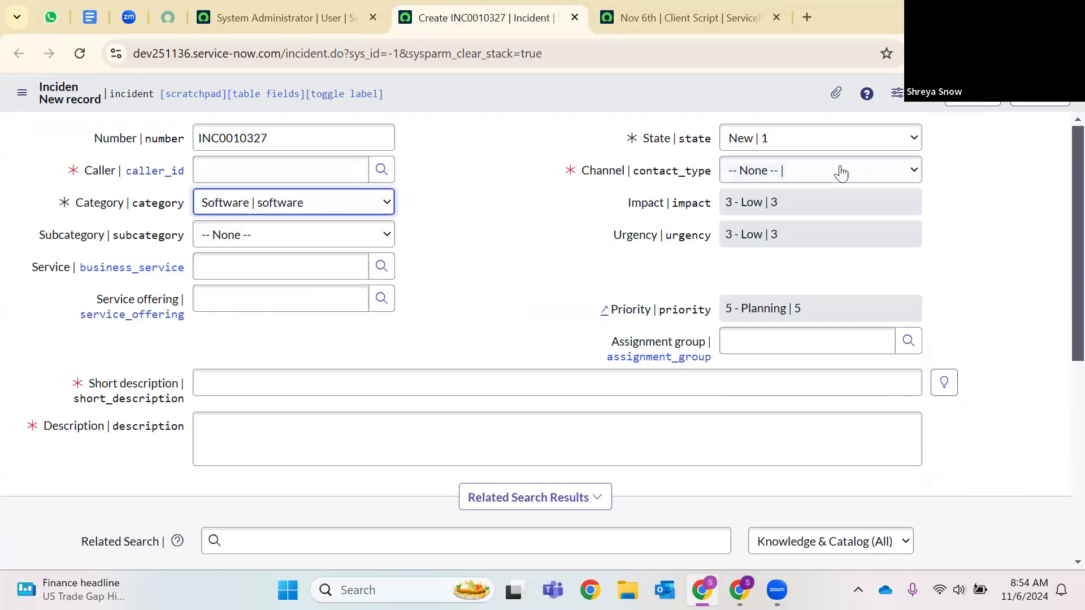
pyautogui.click(799, 176)
pyautogui.click(797, 177)
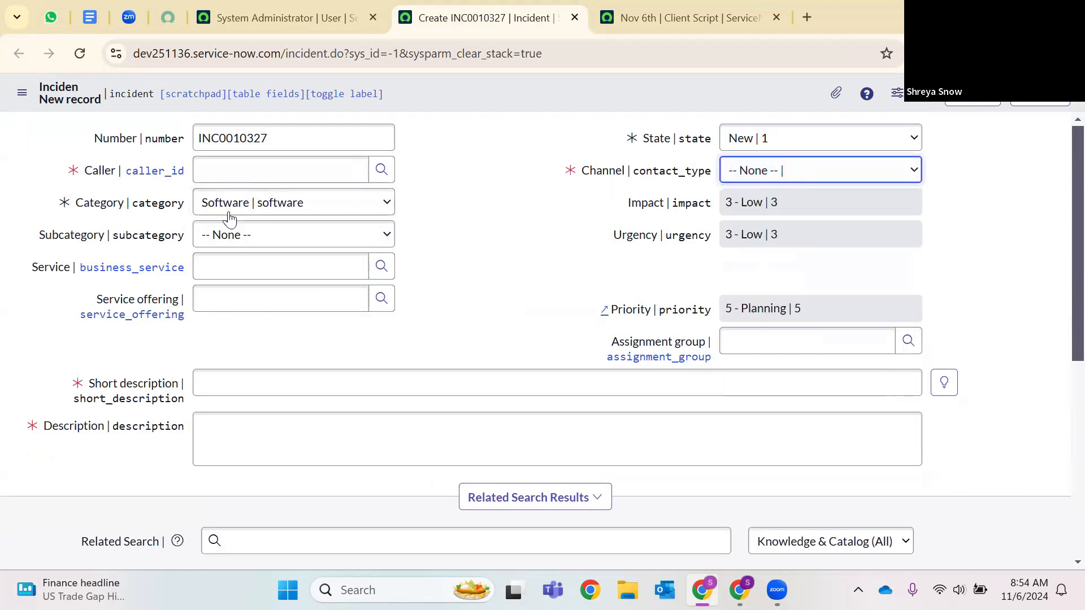
# Switch the Category to Network and then back to None.
pyautogui.click(356, 205)
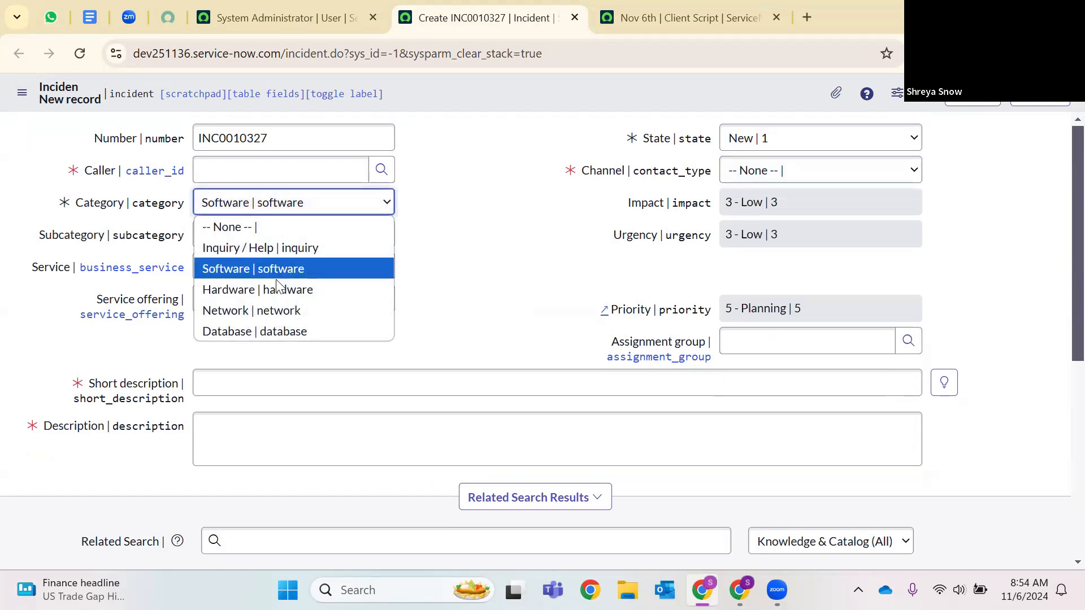
pyautogui.click(243, 308)
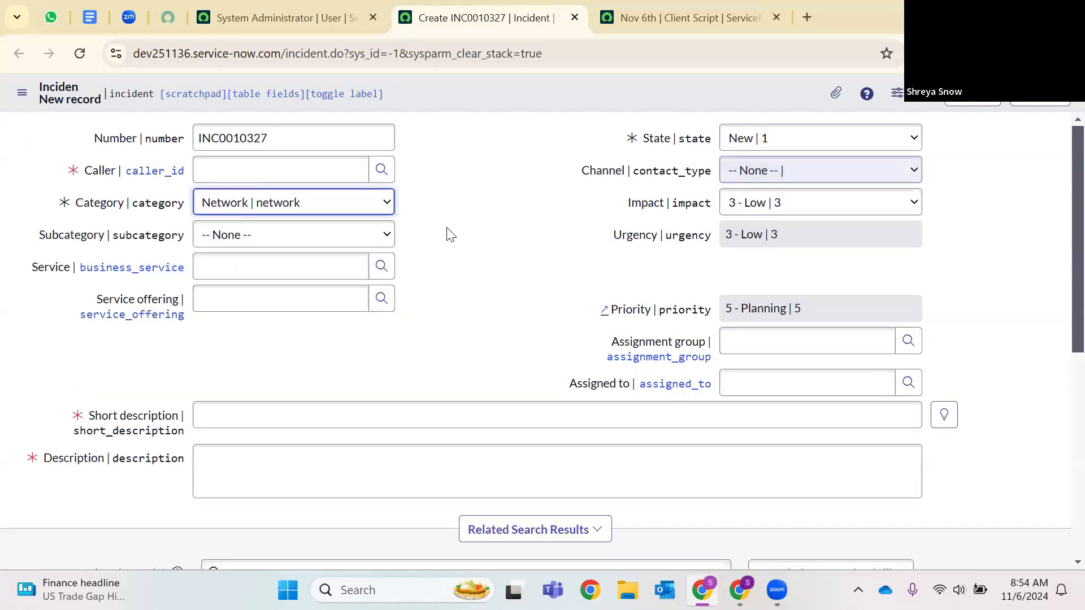
pyautogui.click(218, 210)
pyautogui.click(225, 226)
pyautogui.click(618, 237)
# Reload the incident form, discarding the unsaved changes.
pyautogui.click(80, 53)
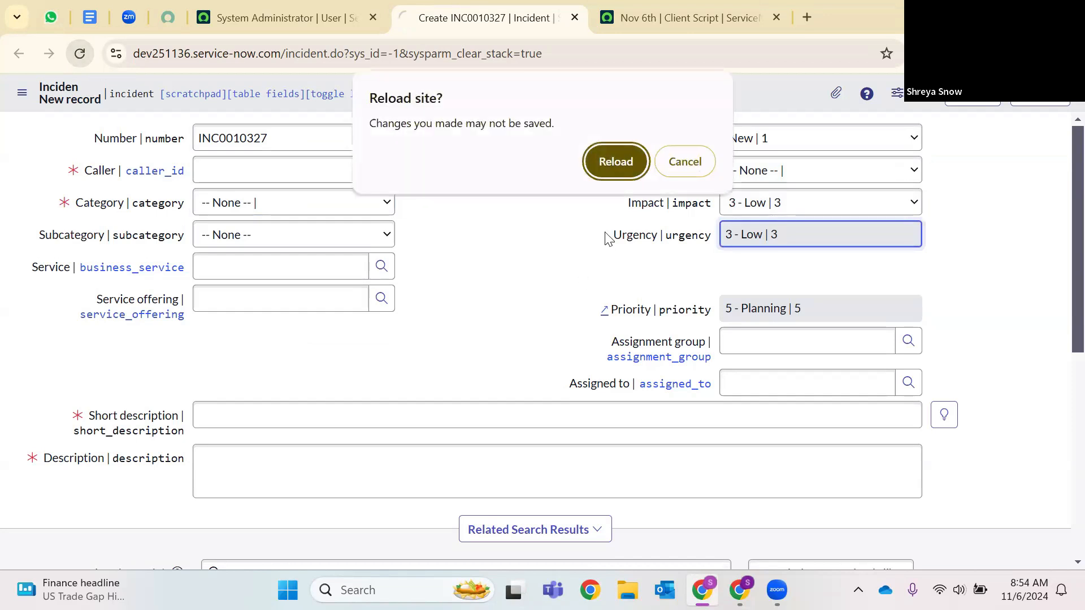
pyautogui.click(615, 159)
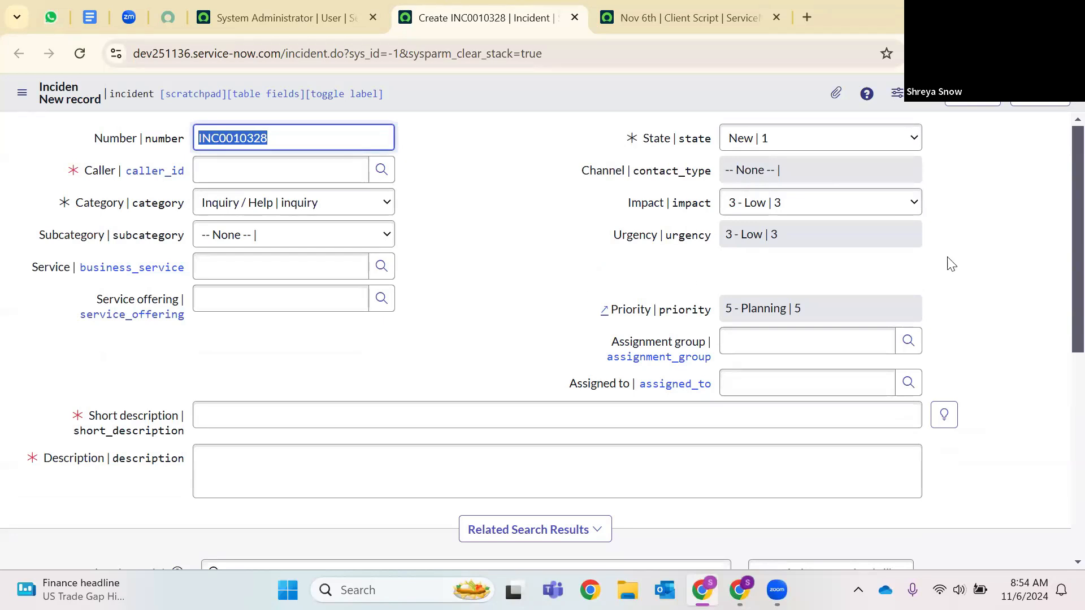
# Review the onLoad client script's code and compare it with the open incident form.
pyautogui.click(717, 17)
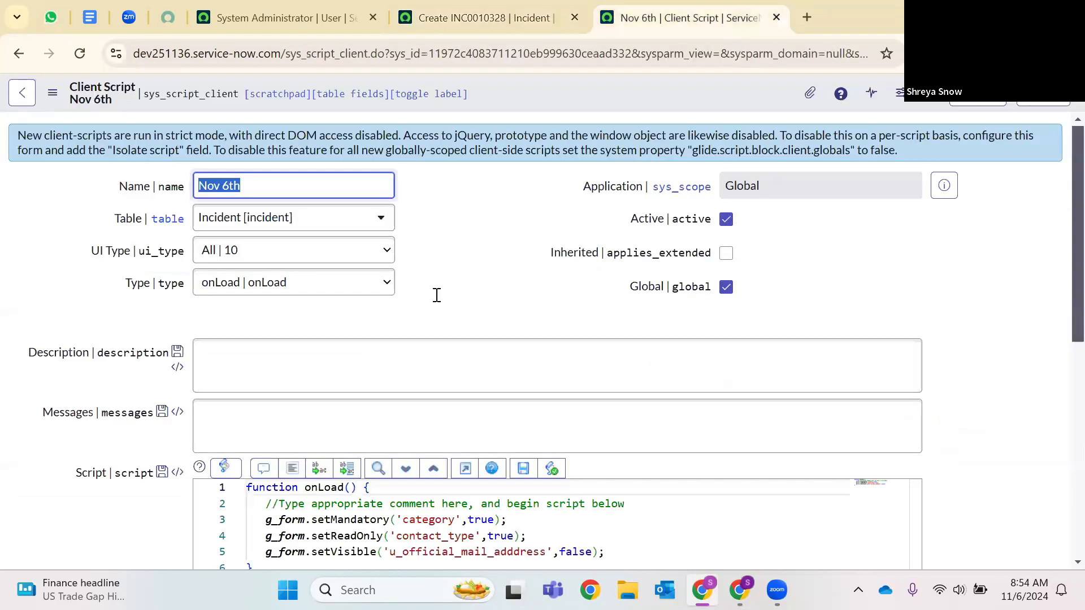
pyautogui.scroll(-5, 430, 271)
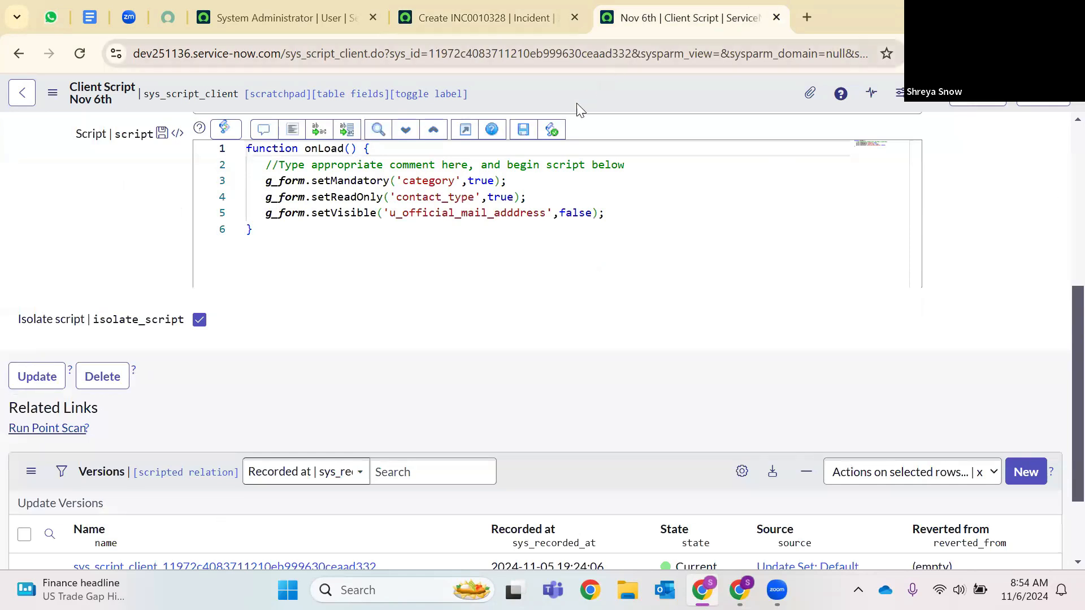
pyautogui.click(492, 17)
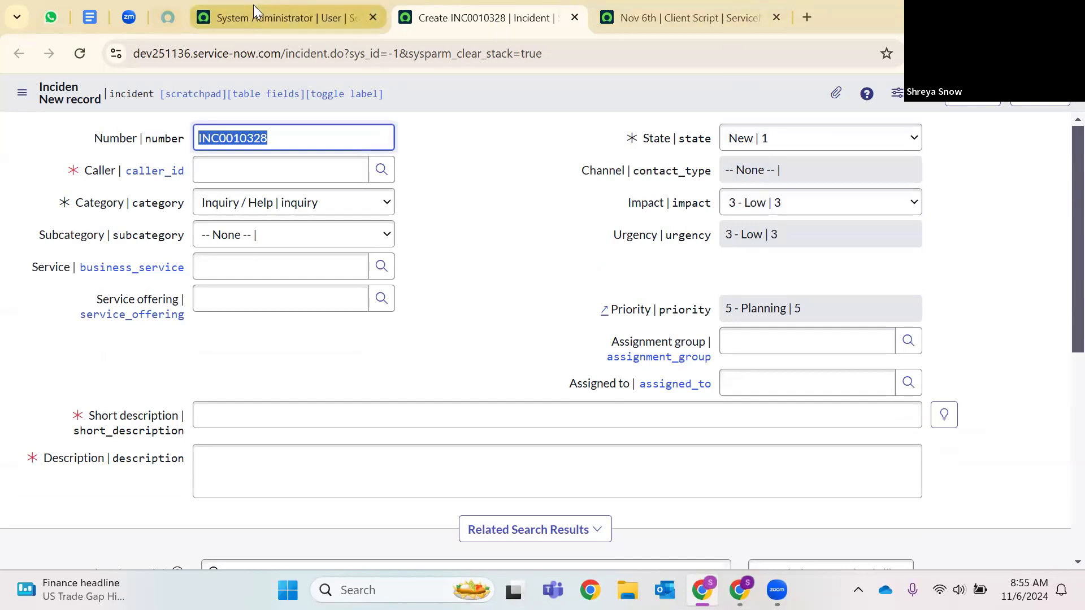
pyautogui.click(316, 18)
pyautogui.scroll(-2, 430, 264)
pyautogui.scroll(2, 423, 271)
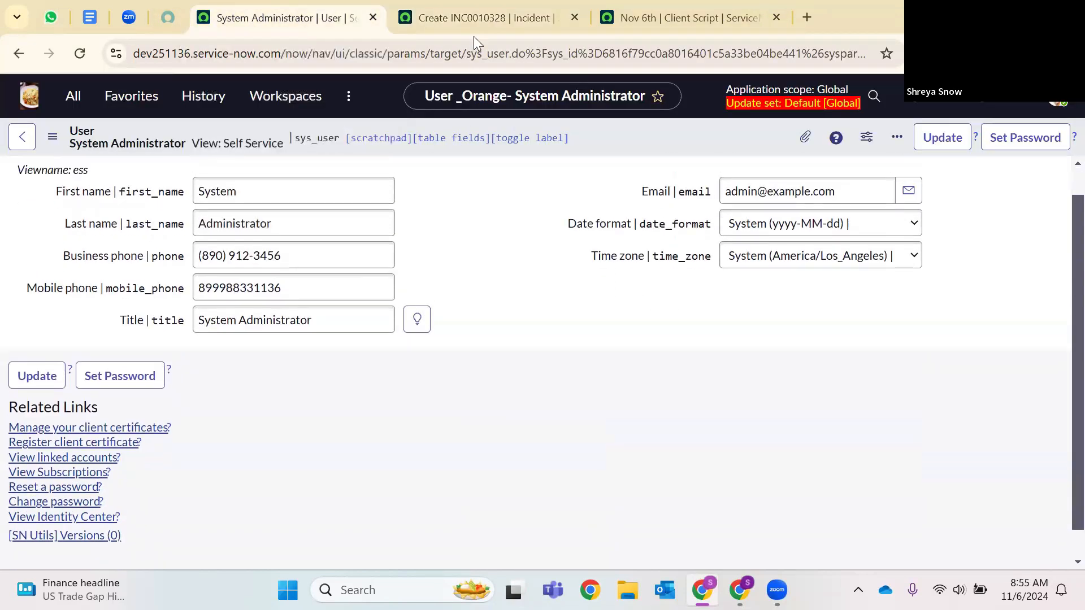
pyautogui.click(475, 18)
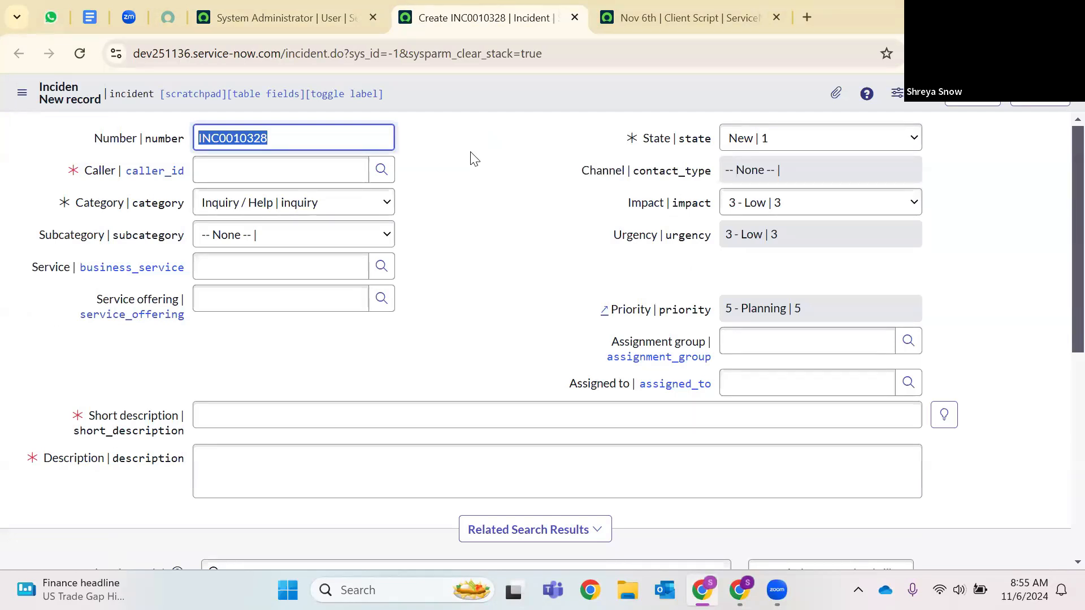
# Close the incident form tab and copy the instance's base URL from the address bar.
pyautogui.click(574, 18)
pyautogui.click(339, 16)
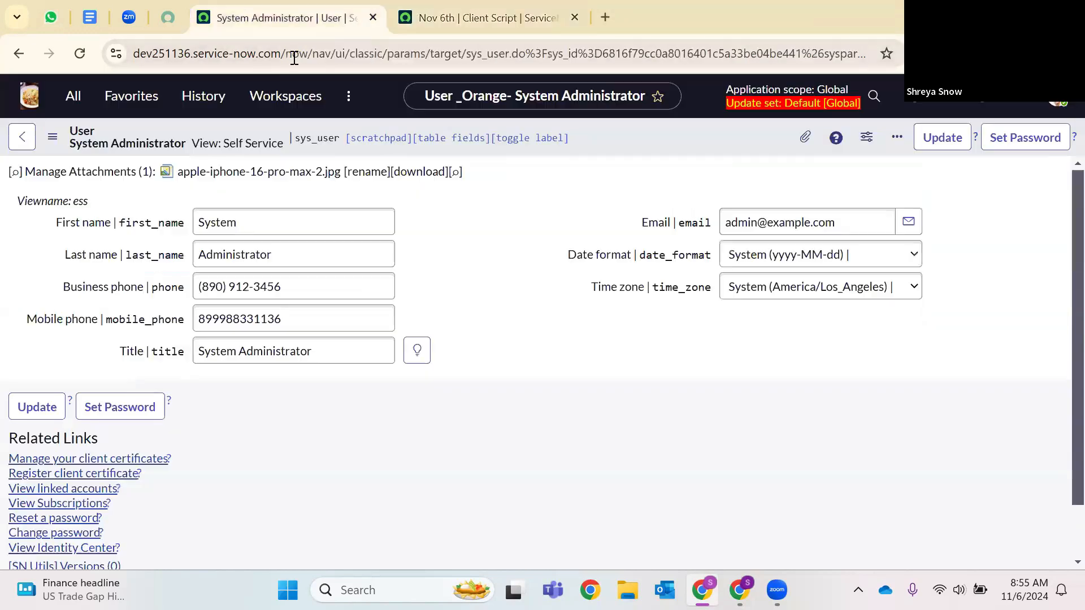
pyautogui.click(281, 54)
pyautogui.doubleClick(281, 54)
pyautogui.rightClick(260, 51)
pyautogui.click(306, 213)
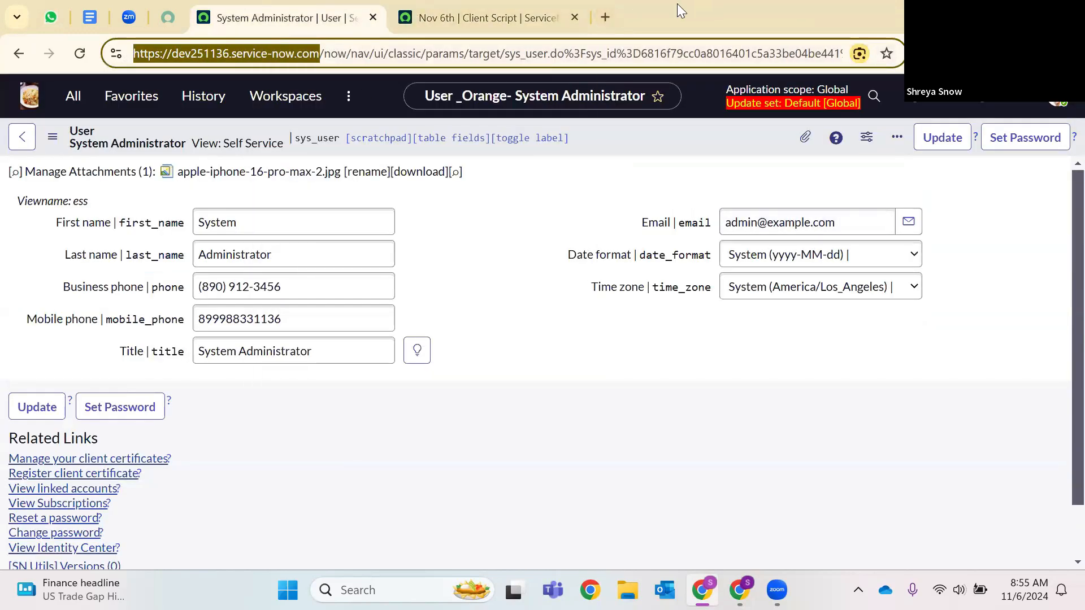
# Open a new tab and go to the Service Portal at the instance's /sp address.
pyautogui.click(603, 18)
pyautogui.rightClick(438, 58)
pyautogui.click(453, 205)
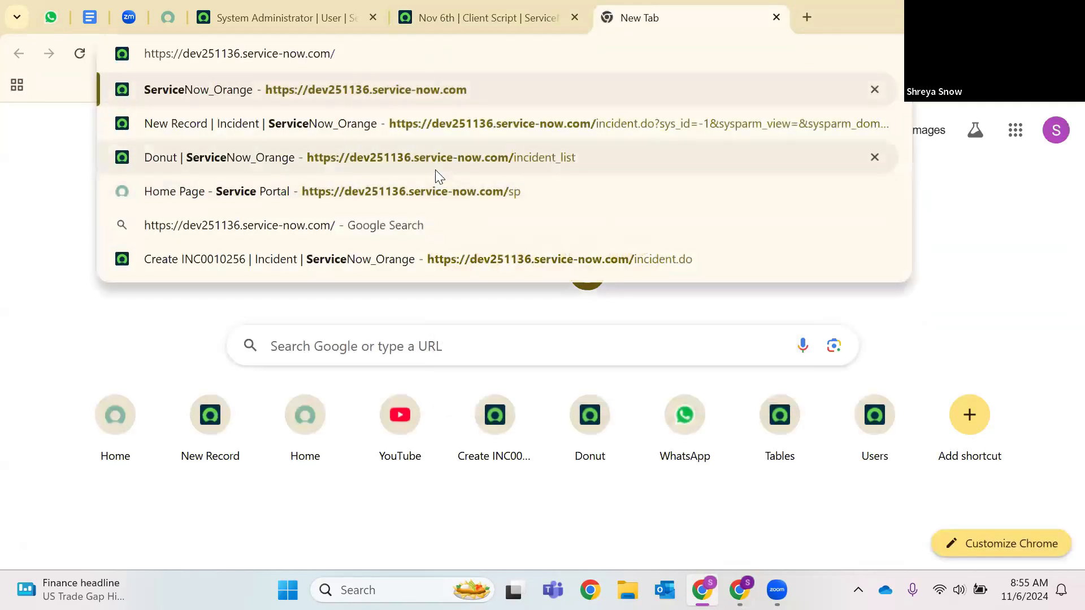
pyautogui.write('sp')
pyautogui.press('Return')
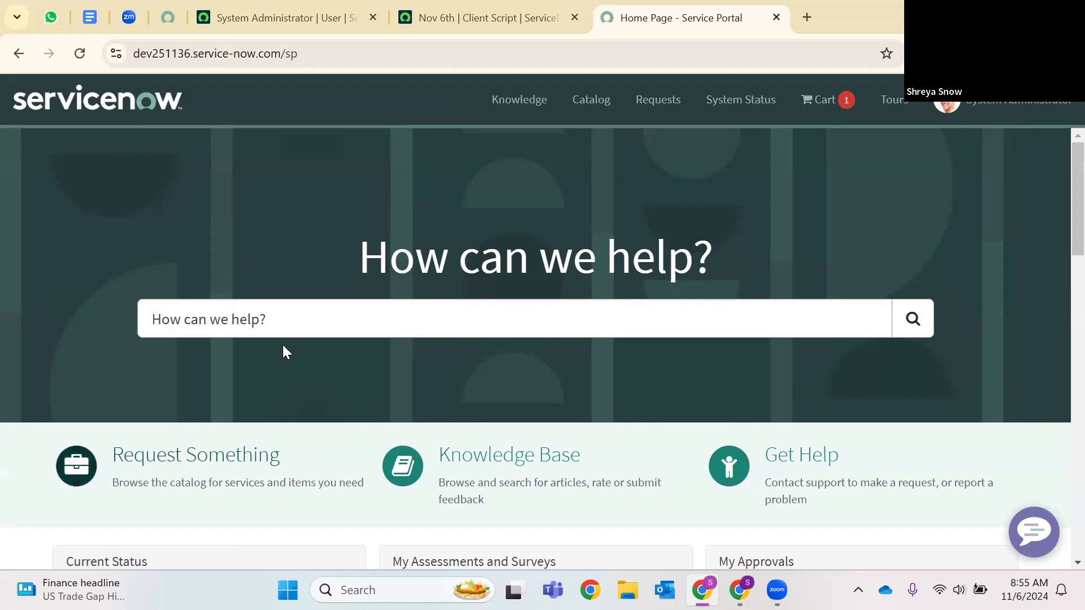
# Search the portal for create incident and open the Create Incident catalog item.
pyautogui.click(294, 324)
pyautogui.write('create')
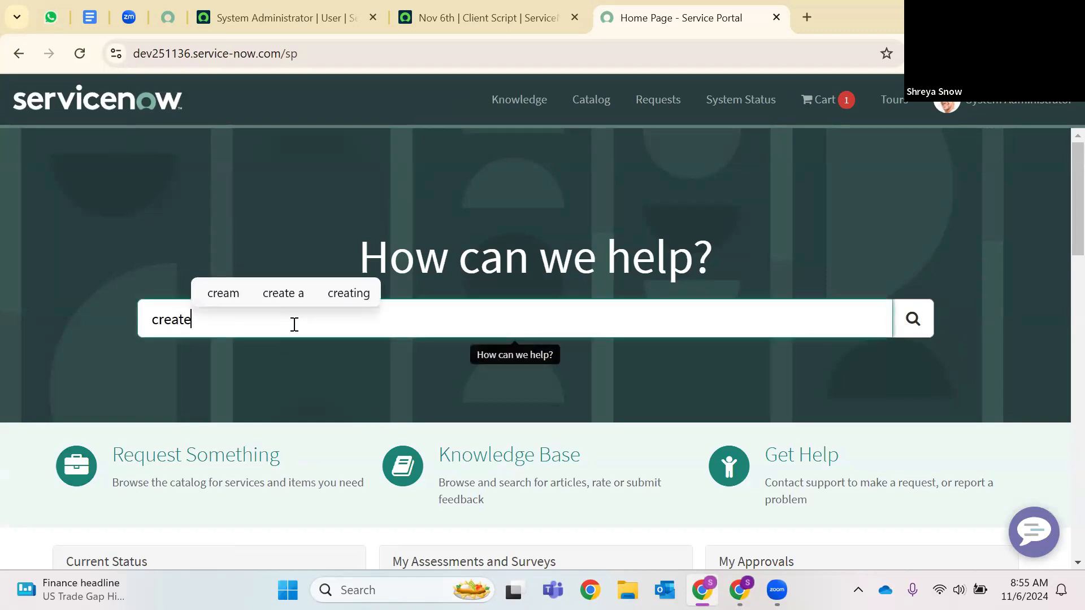
pyautogui.write(' incident')
pyautogui.press('Return')
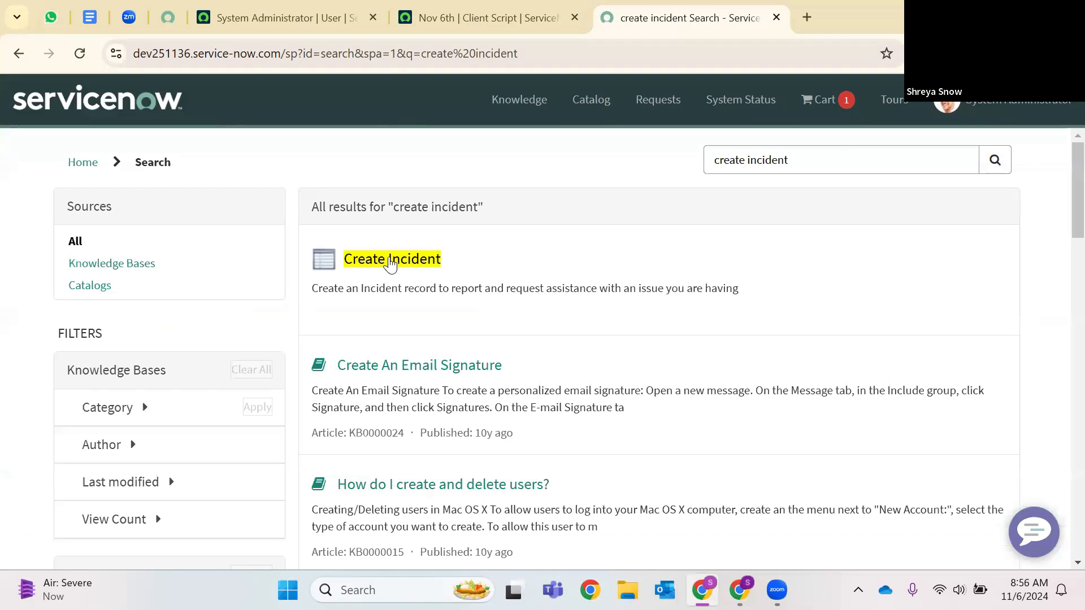
pyautogui.click(512, 255)
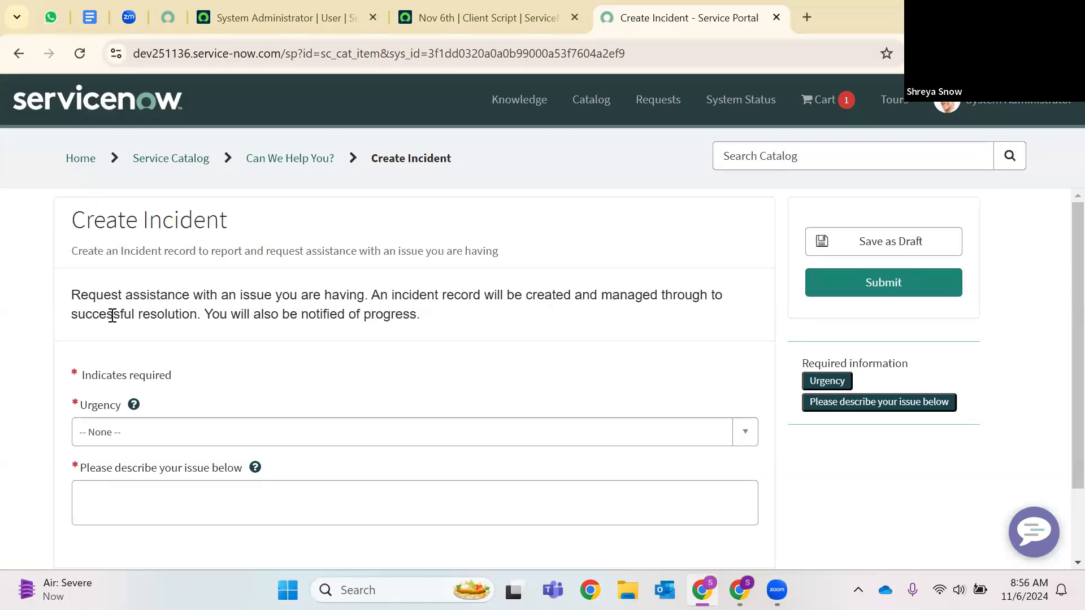
# Submit an incident with urgency 2 - Medium and the description 'unable to connect to office network'.
pyautogui.scroll(-2, 170, 379)
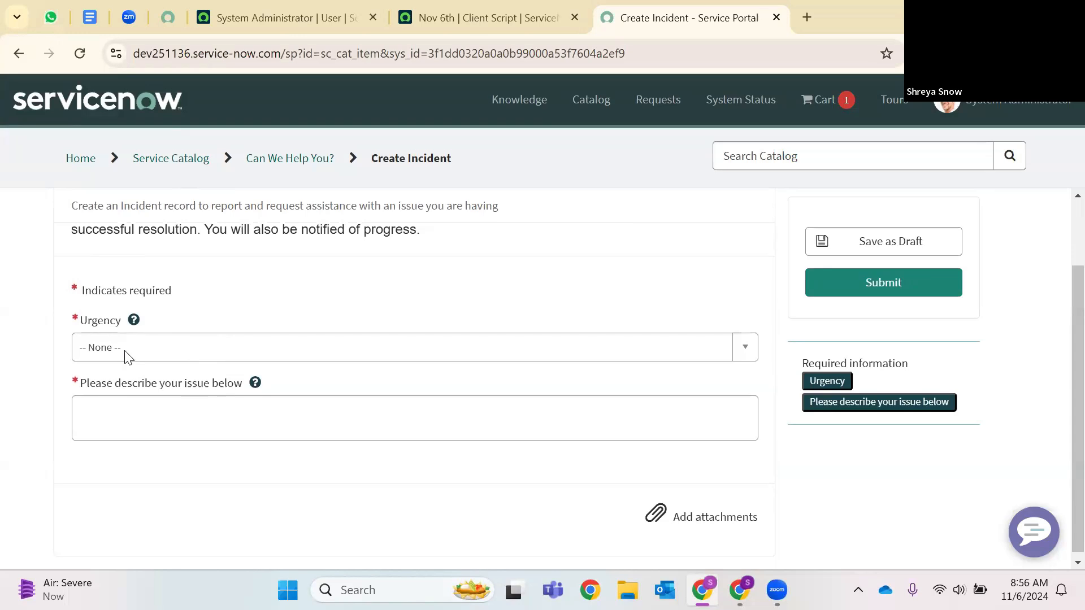
pyautogui.click(126, 355)
pyautogui.click(113, 448)
pyautogui.click(135, 410)
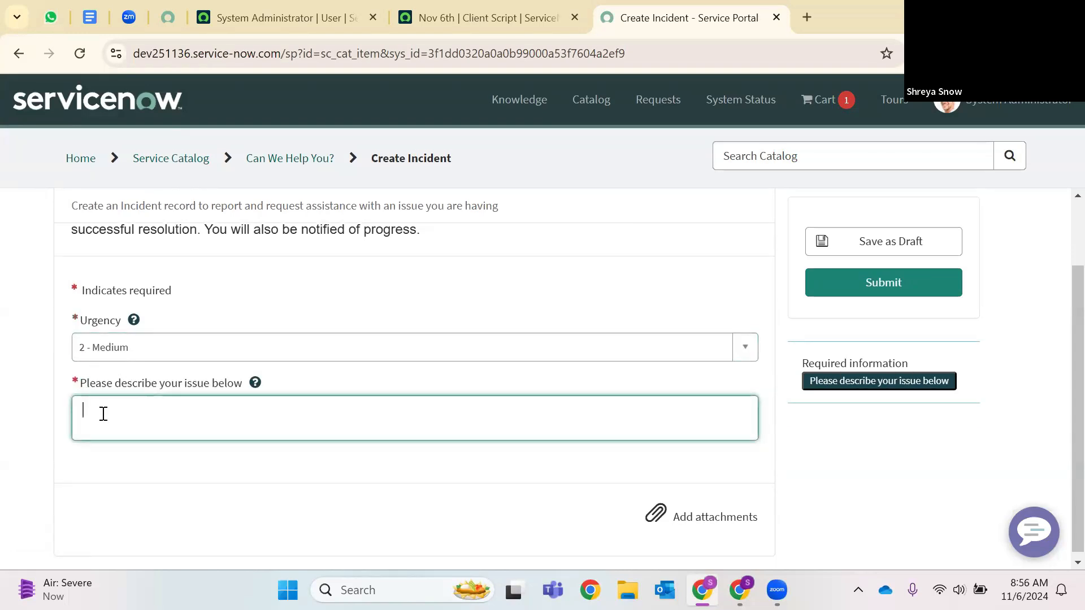
pyautogui.write('unable to')
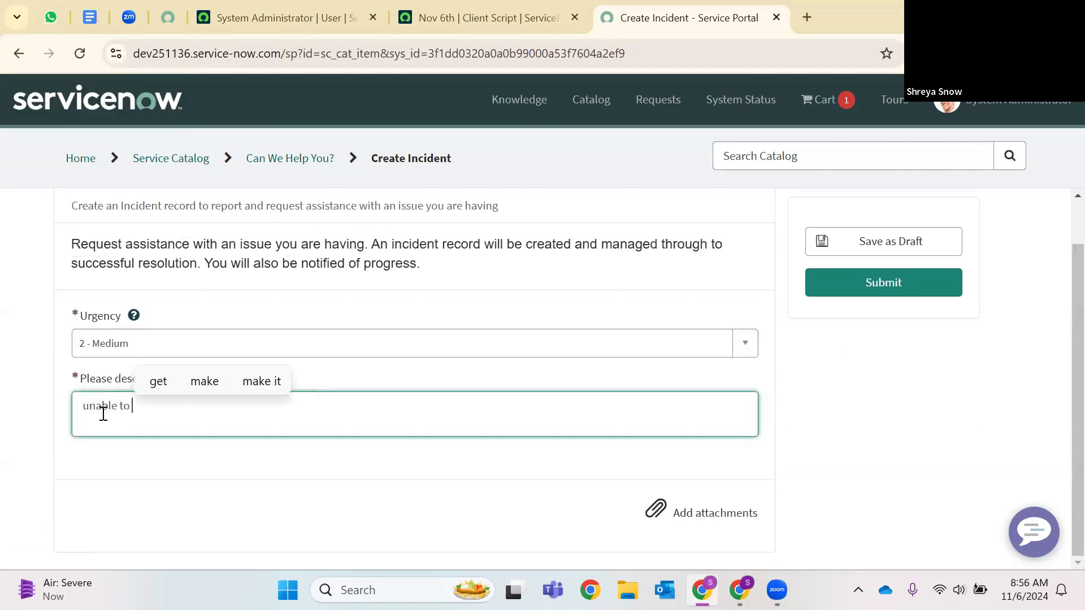
pyautogui.write(' connect to office net')
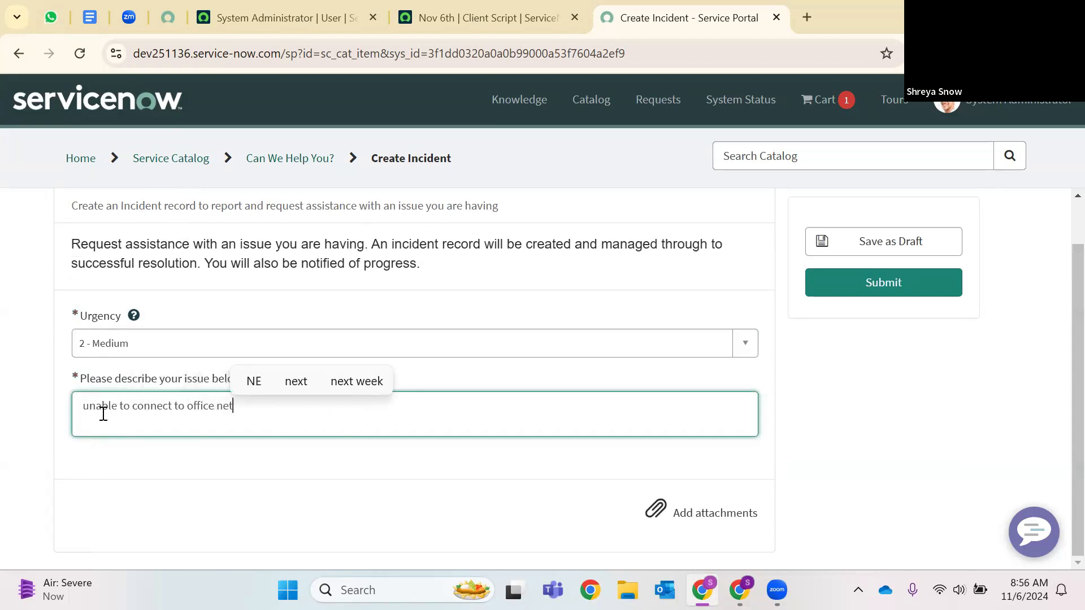
pyautogui.write('work')
pyautogui.click(869, 293)
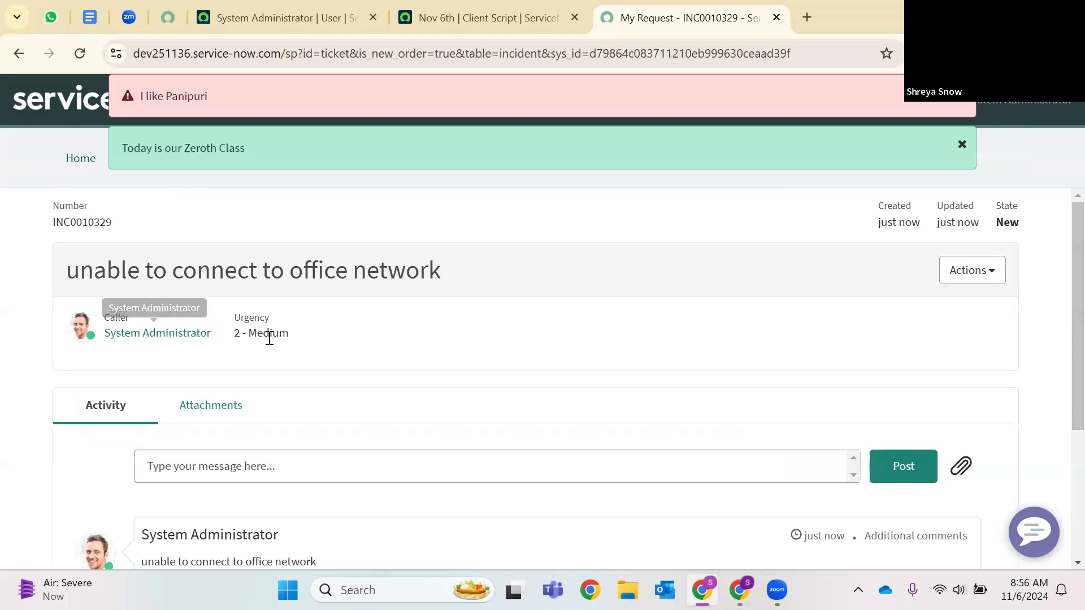
# Copy the new incident's number from the portal ticket page.
pyautogui.click(967, 286)
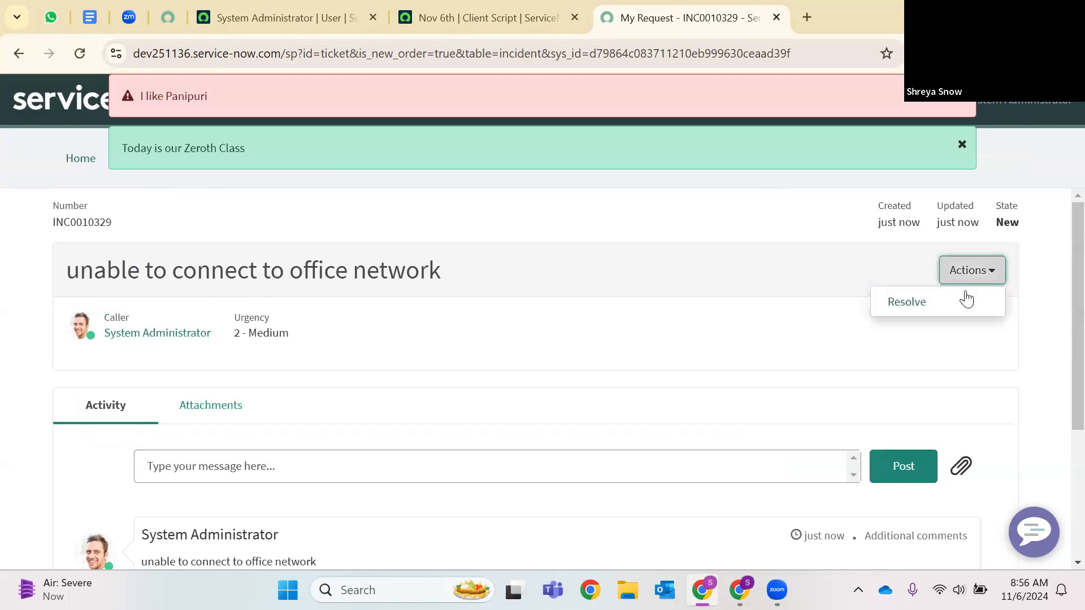
pyautogui.click(970, 274)
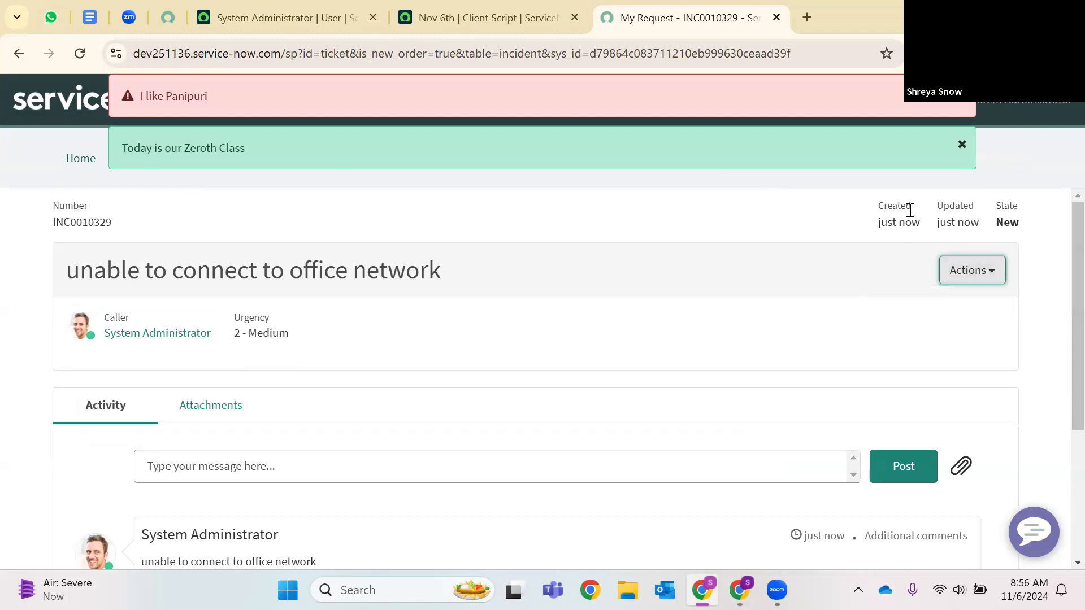
pyautogui.doubleClick(905, 223)
pyautogui.click(955, 226)
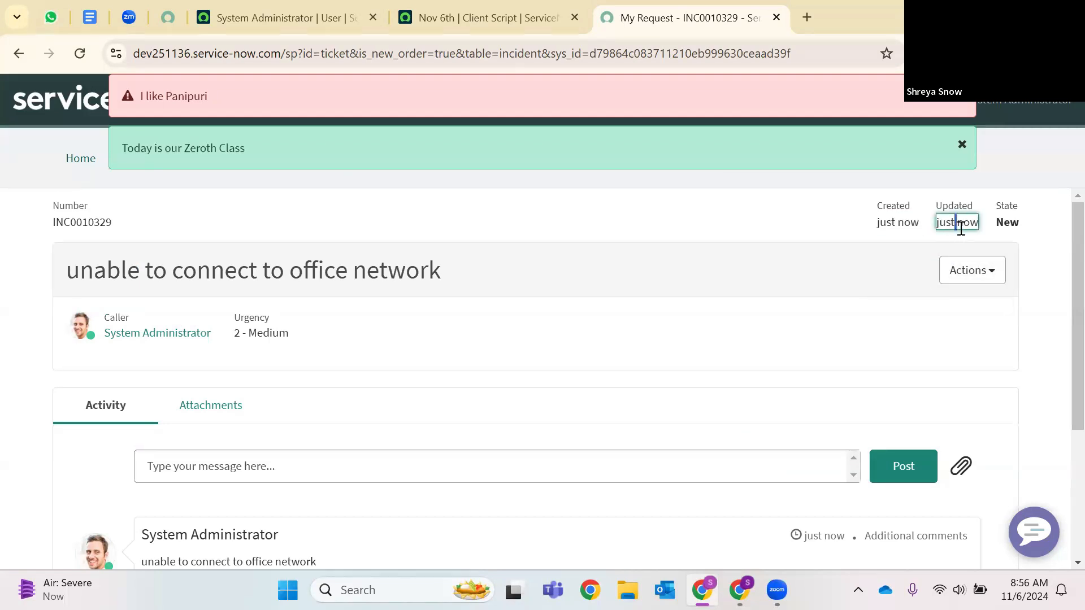
pyautogui.doubleClick(85, 223)
pyautogui.rightClick(112, 243)
pyautogui.click(119, 254)
# Search globally for the copied incident number and open its record in the platform form.
pyautogui.click(317, 18)
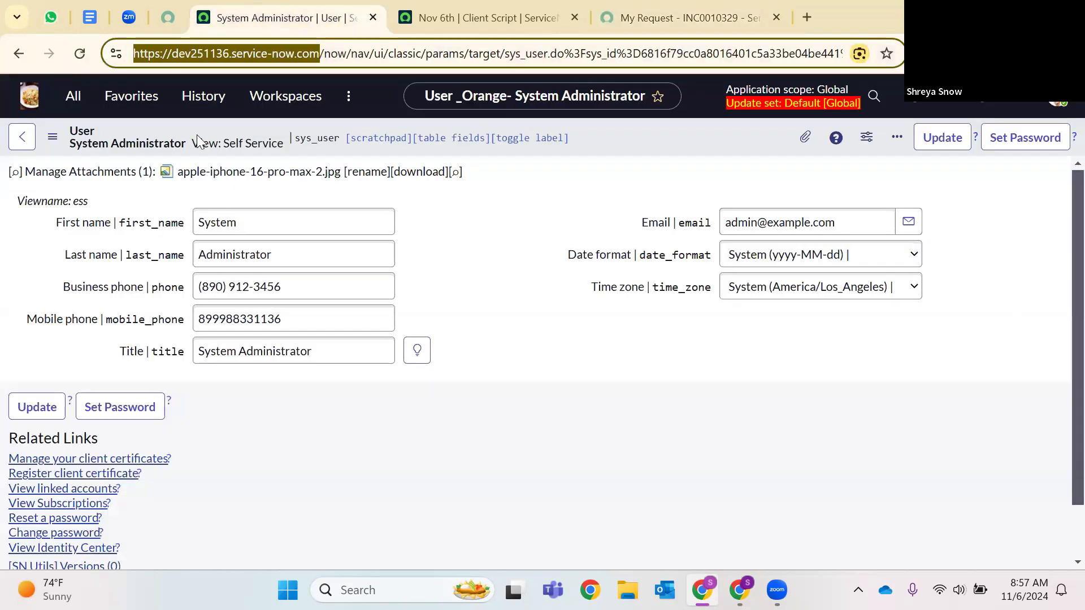
pyautogui.click(79, 53)
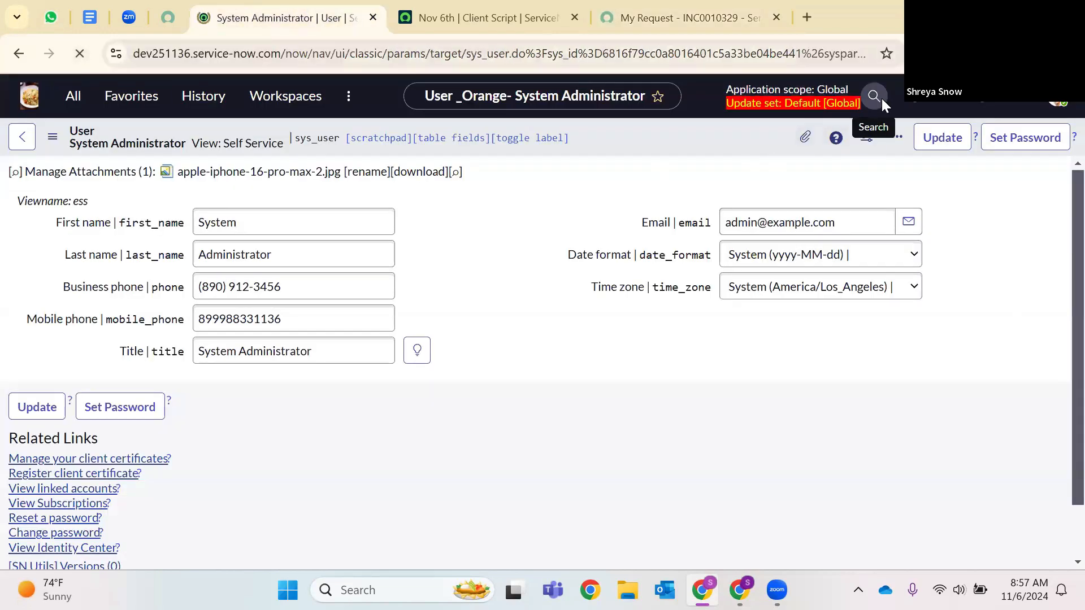
pyautogui.click(874, 102)
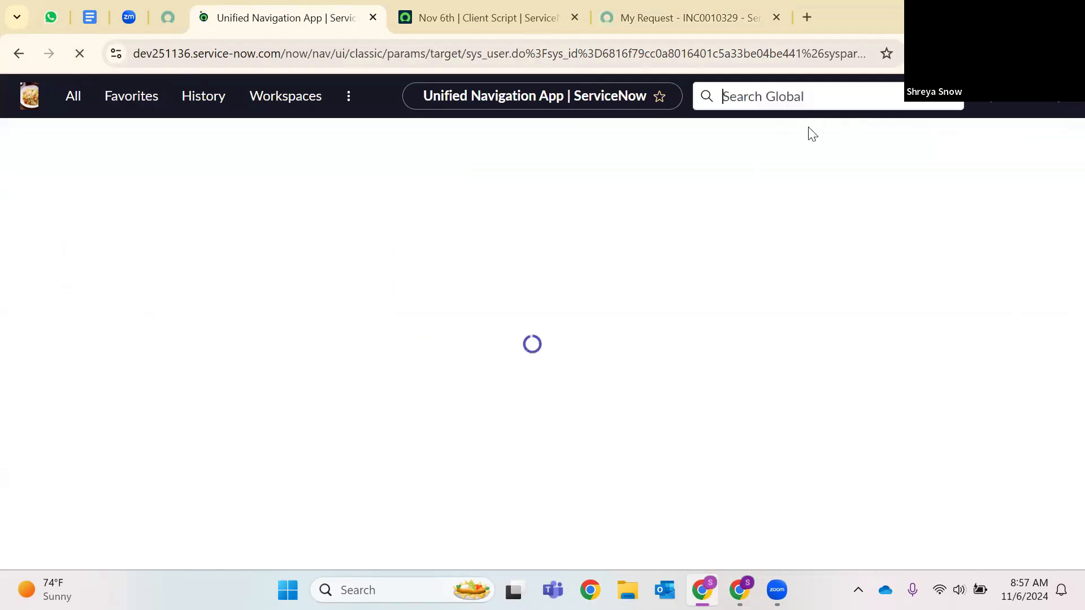
pyautogui.rightClick(761, 96)
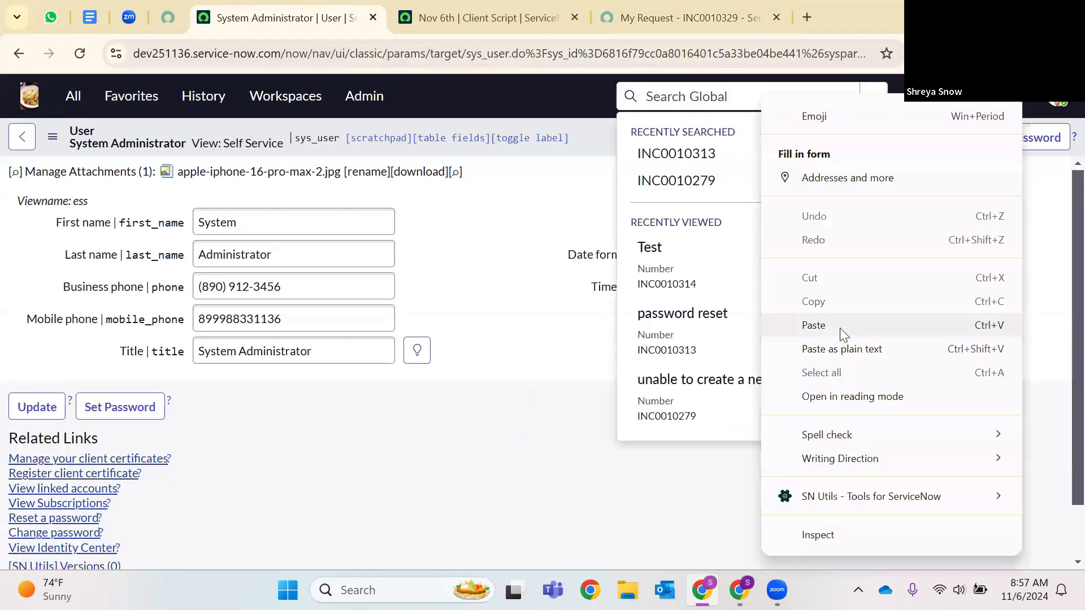
pyautogui.click(840, 331)
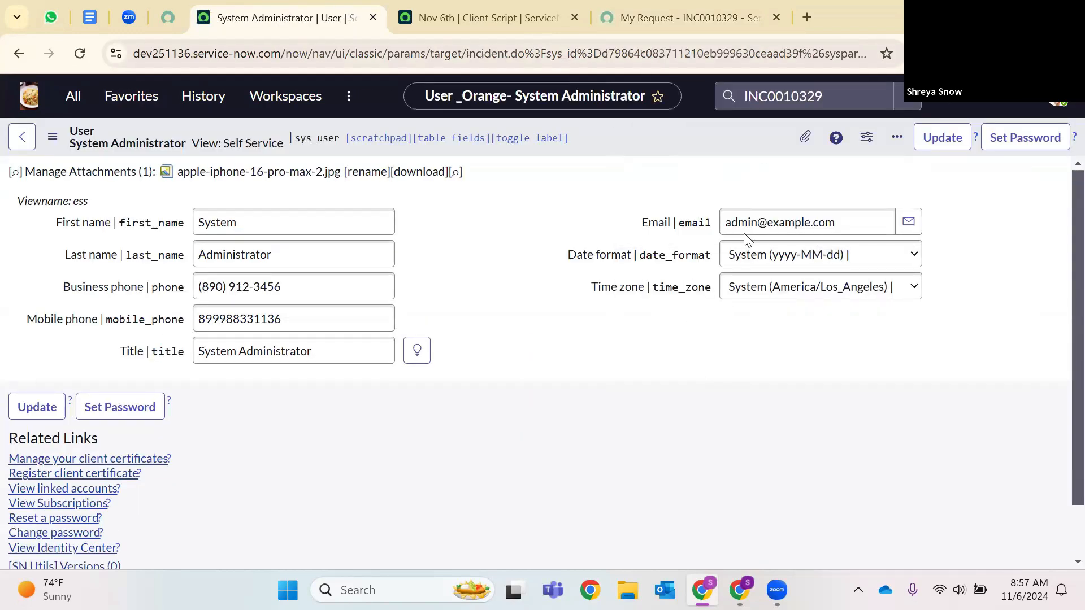
pyautogui.click(22, 137)
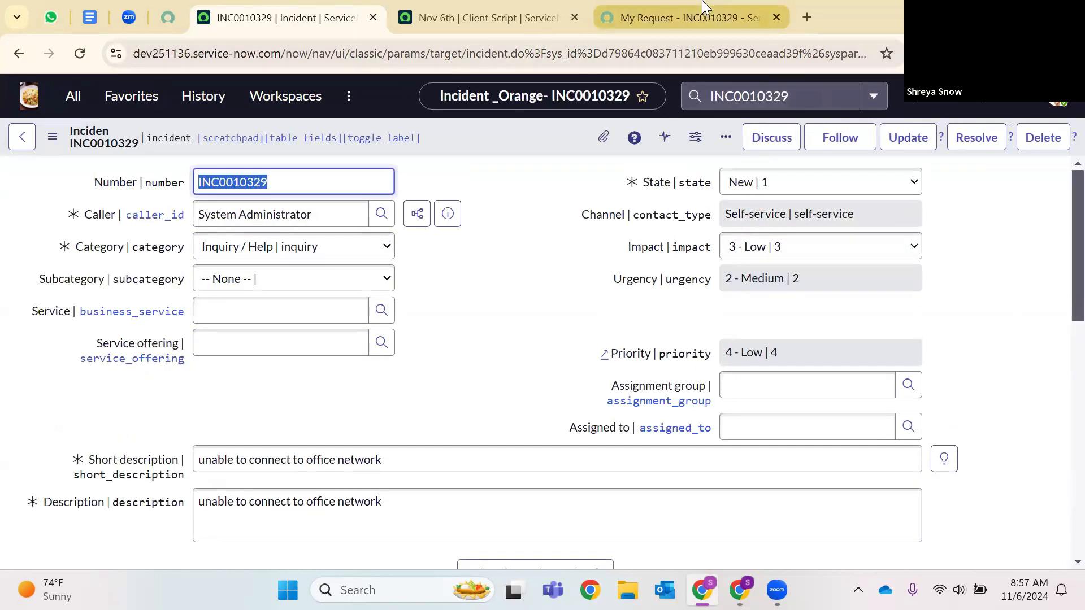
# Write a customer-visible comment mentioning System Administrator: 'Hi @[System Administrator], Please provide your user id and other details.'.
pyautogui.scroll(-3, 364, 426)
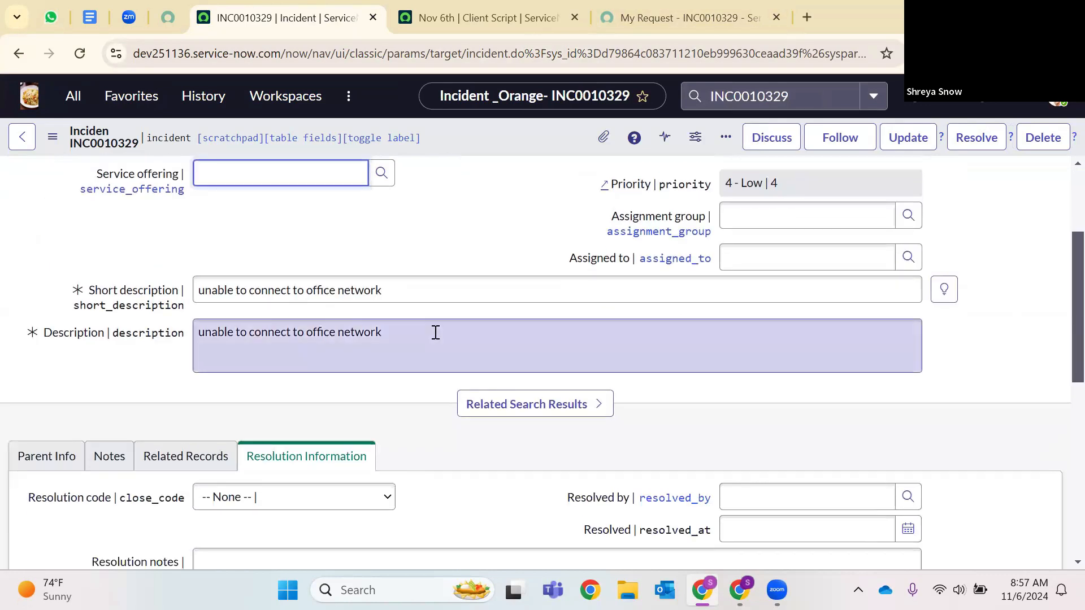
pyautogui.scroll(-3, 226, 336)
pyautogui.click(110, 288)
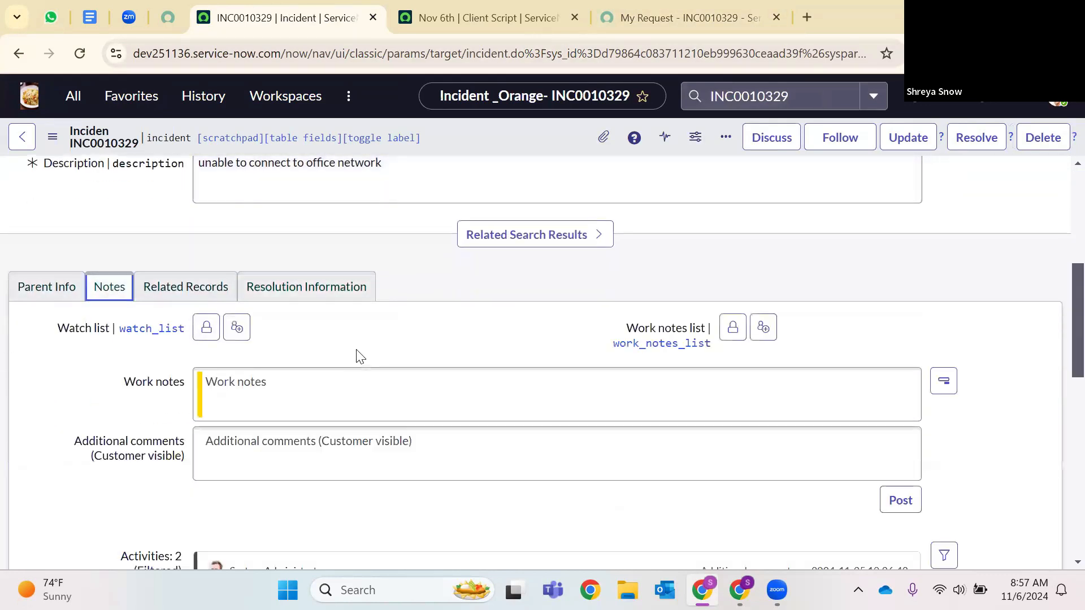
pyautogui.scroll(-3, 260, 272)
pyautogui.click(273, 287)
pyautogui.write('Hi ')
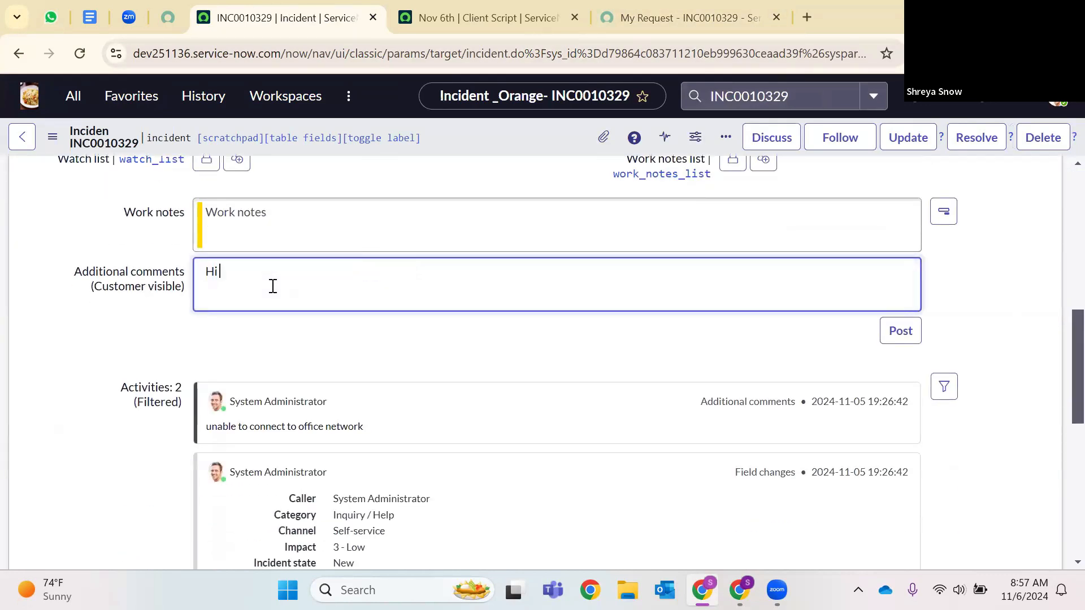
pyautogui.write('@[S')
pyautogui.press('Return')
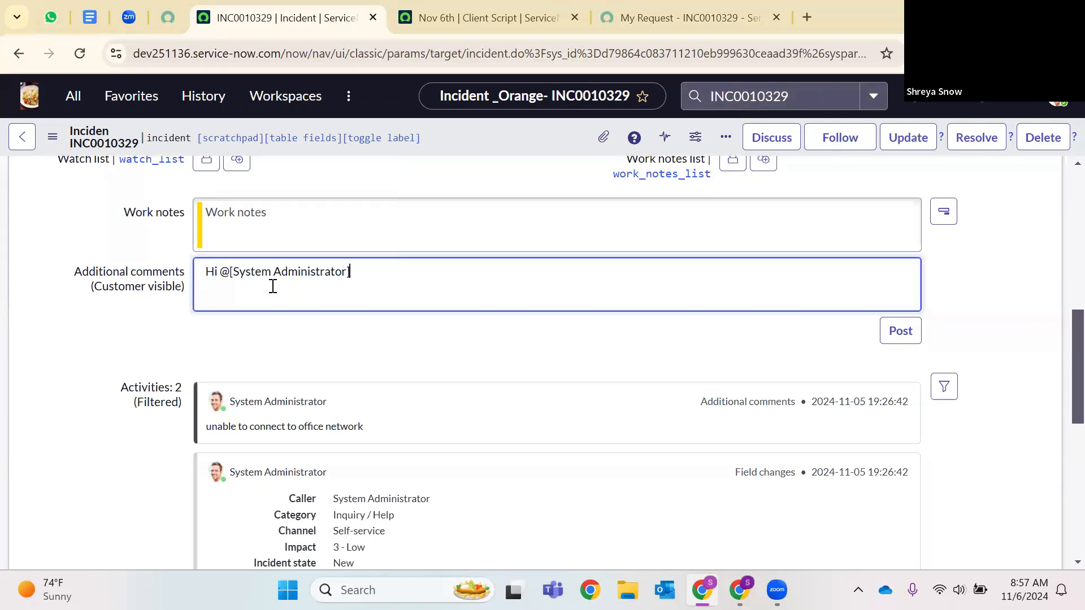
pyautogui.write('Ple')
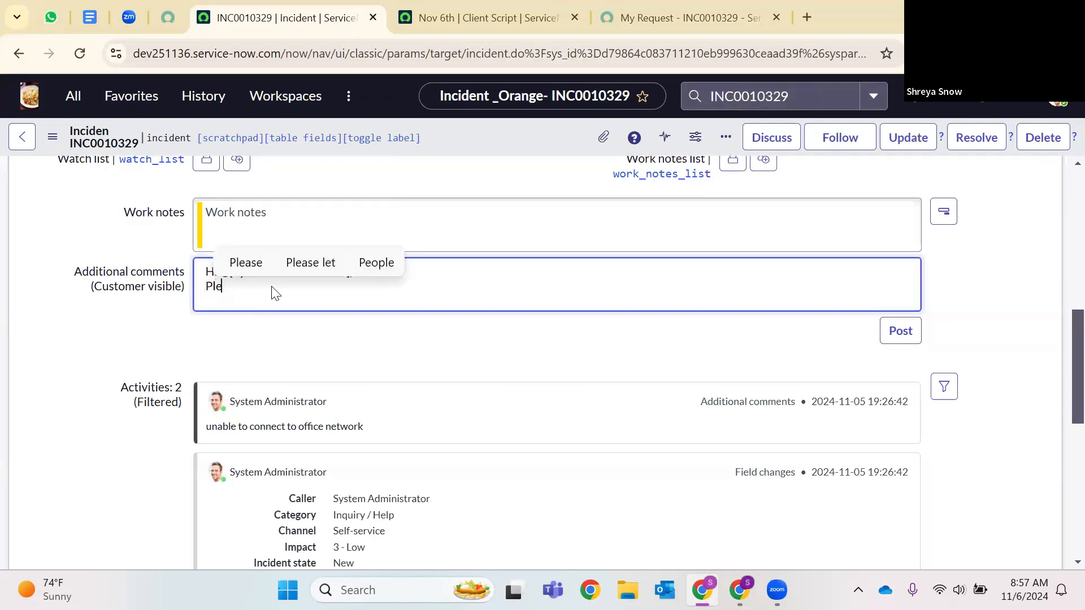
pyautogui.write('ase prov')
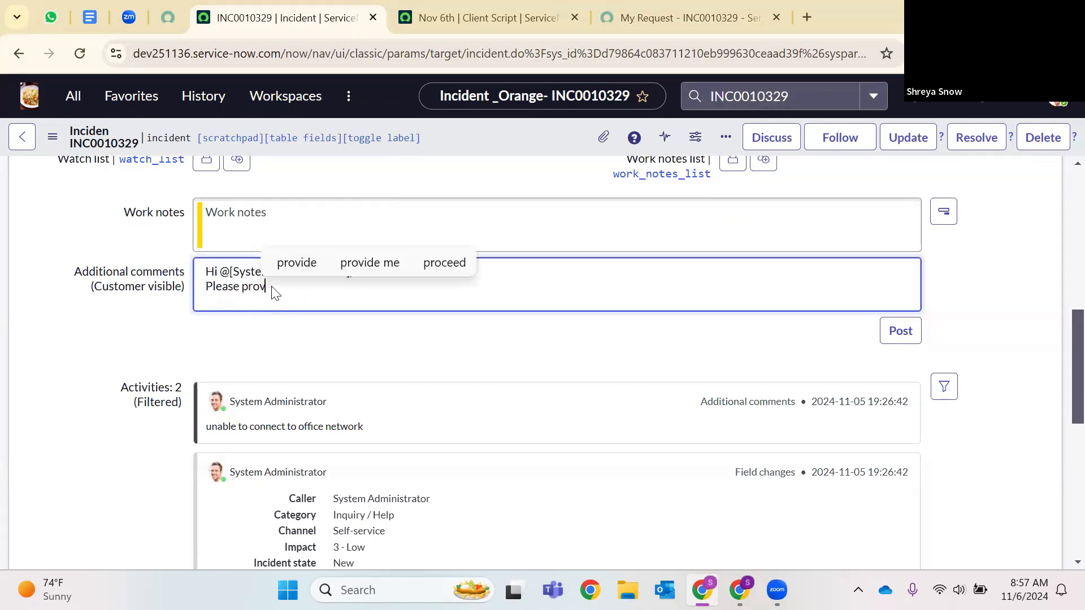
pyautogui.write('ide your use')
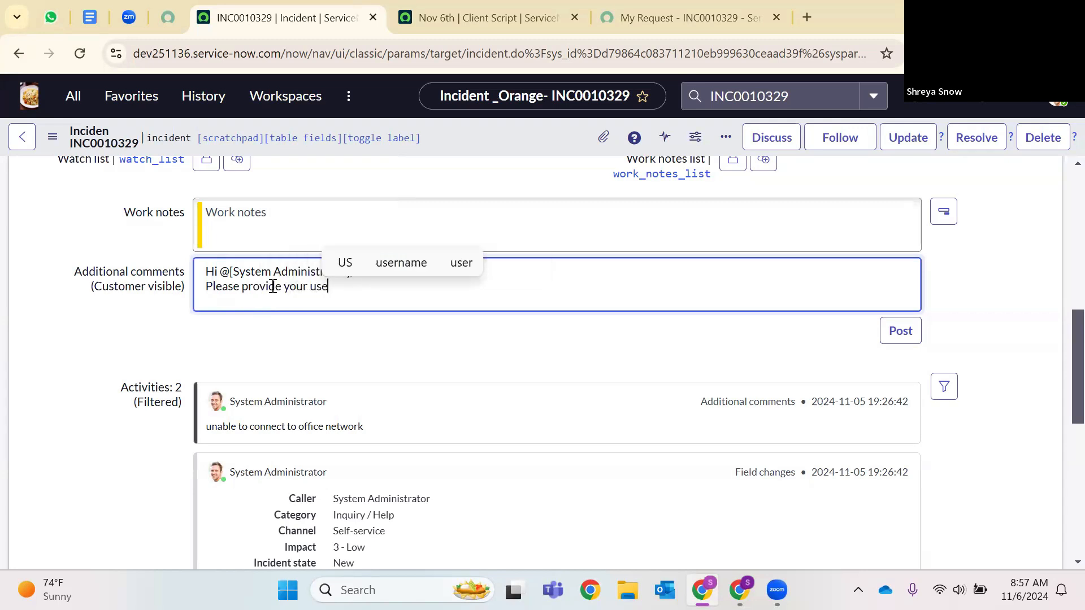
pyautogui.write('r id and ')
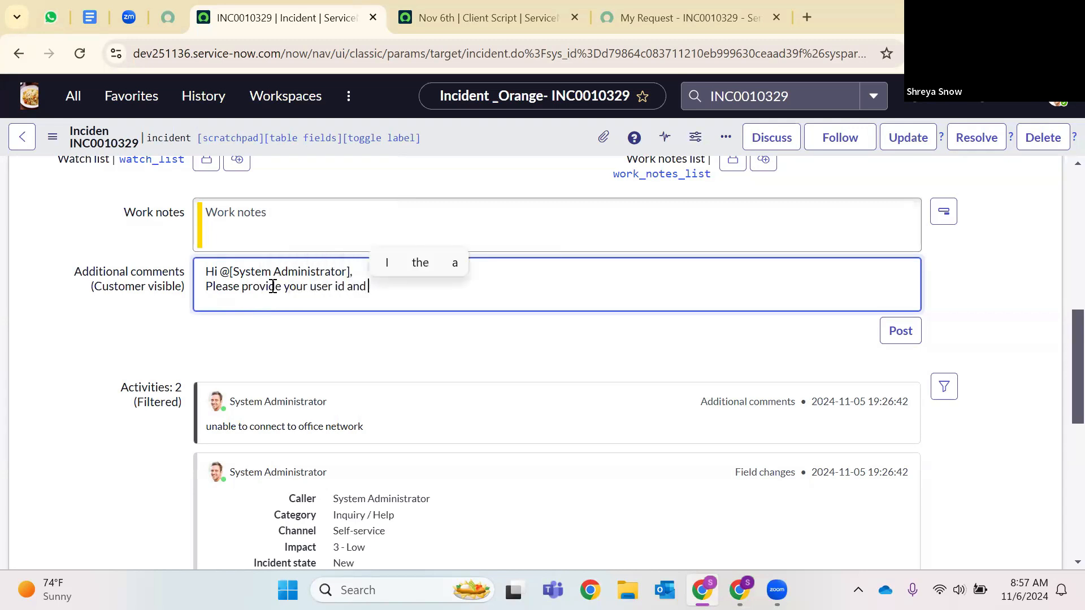
pyautogui.write('other details.')
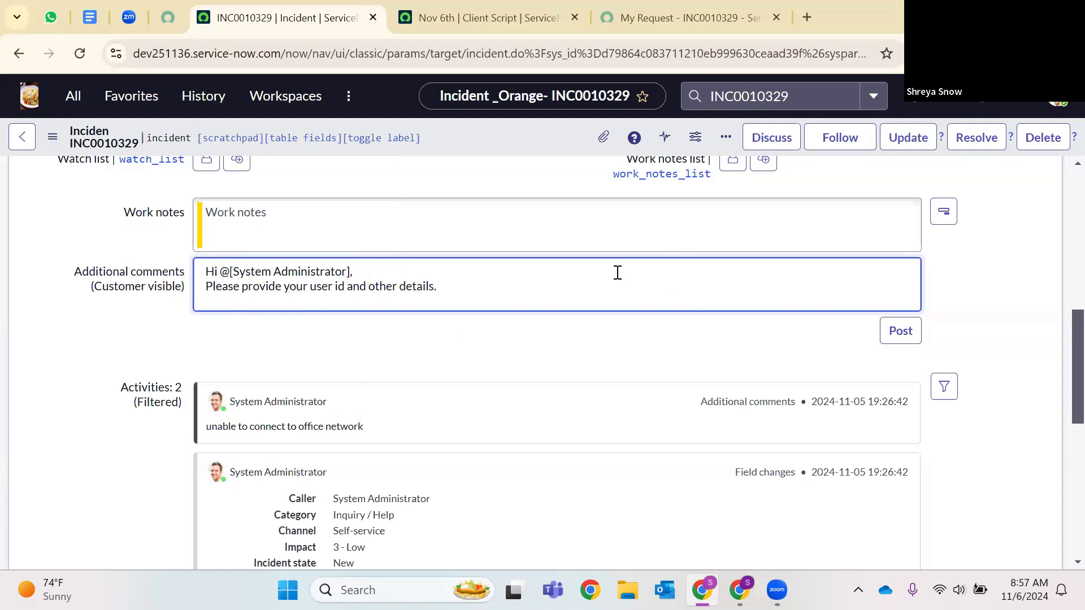
# Save the incident with the new comment and reload the portal ticket page to check its activity stream.
pyautogui.rightClick(548, 137)
pyautogui.click(578, 148)
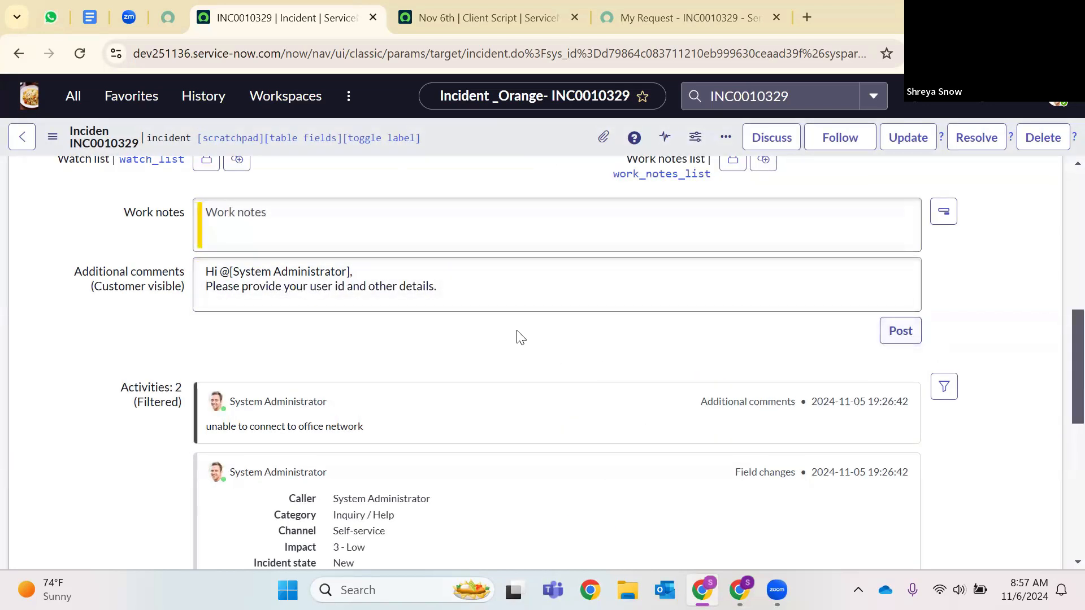
pyautogui.click(687, 5)
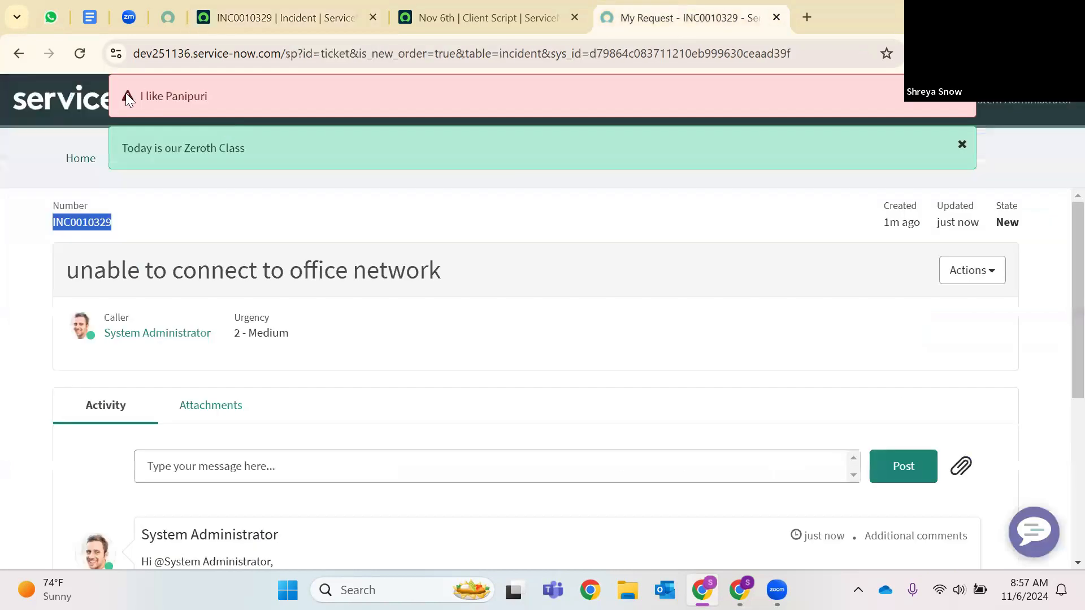
pyautogui.click(81, 56)
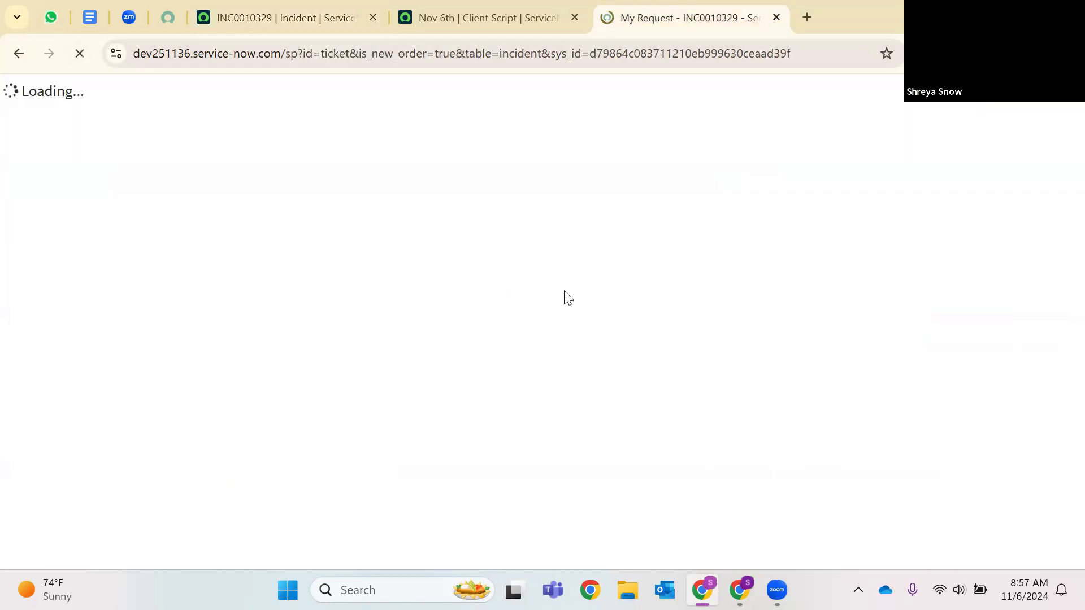
pyautogui.scroll(-5, 508, 309)
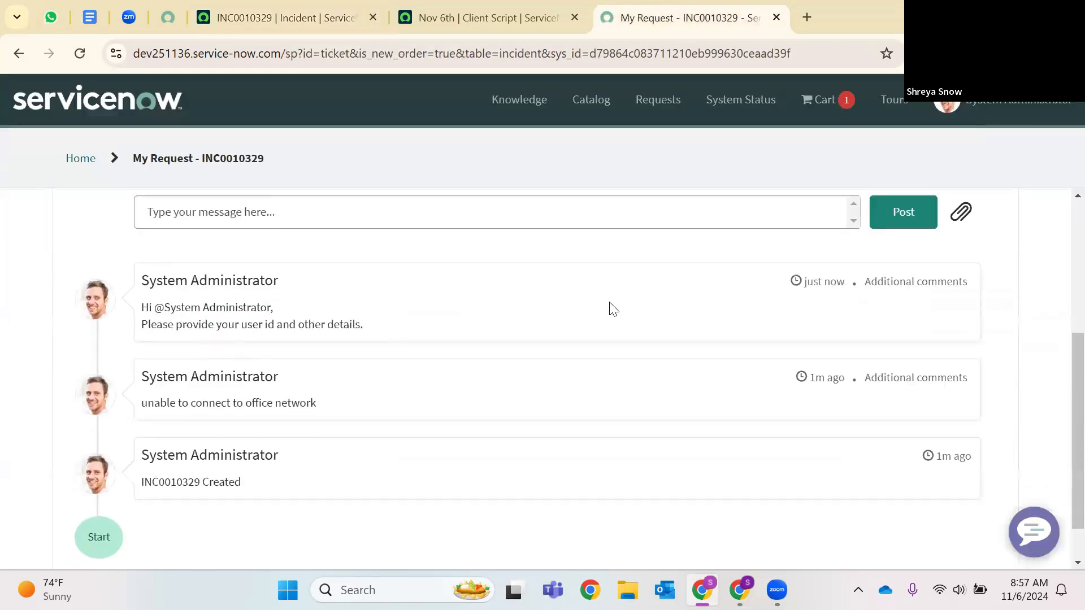
pyautogui.scroll(2, 315, 300)
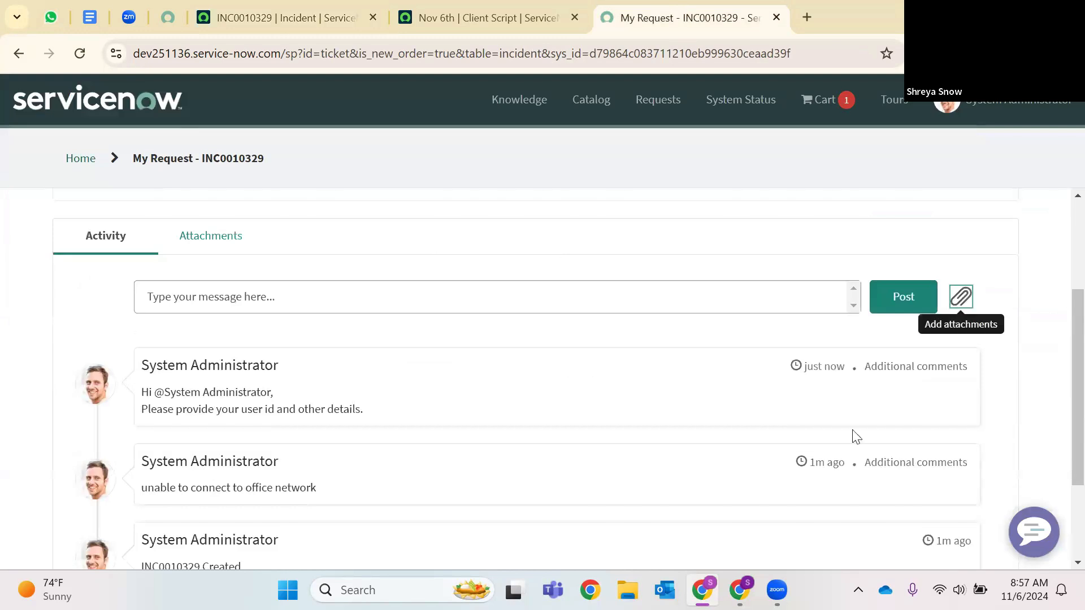
# Attach the Downloads file 'incident (3)' to the ticket from the portal.
pyautogui.click(960, 296)
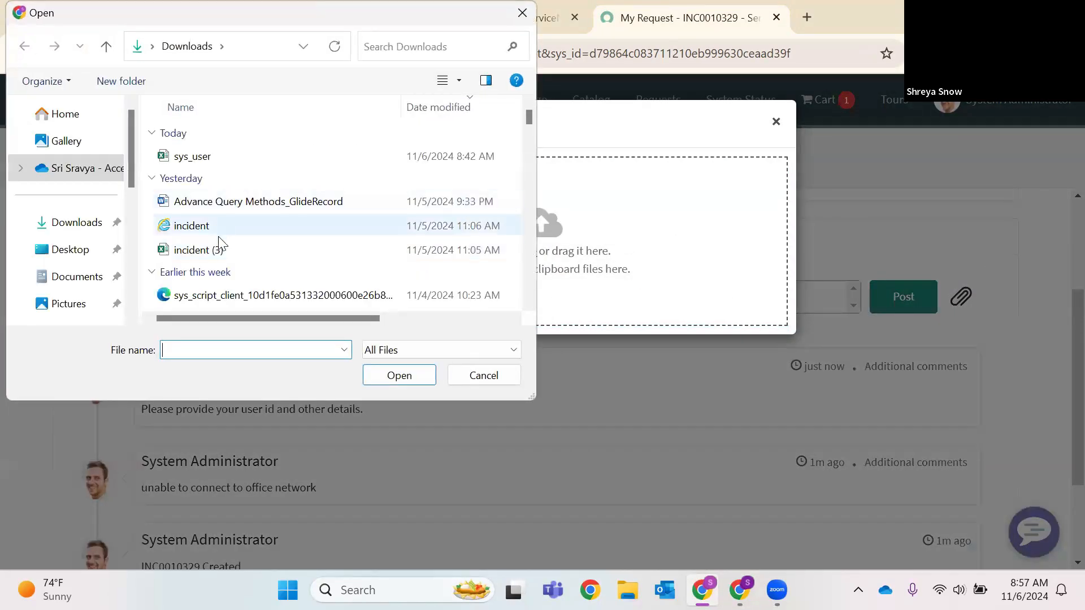
pyautogui.click(218, 248)
pyautogui.click(399, 378)
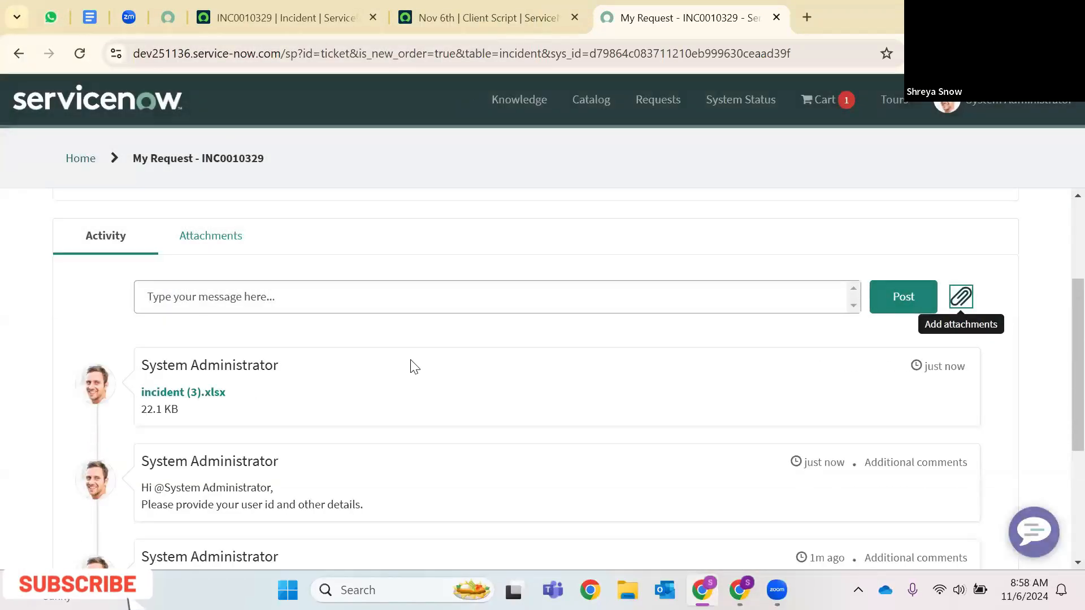
# Open the incident list in a new tab by entering incident.LIST in the navigator.
pyautogui.scroll(-3, 383, 363)
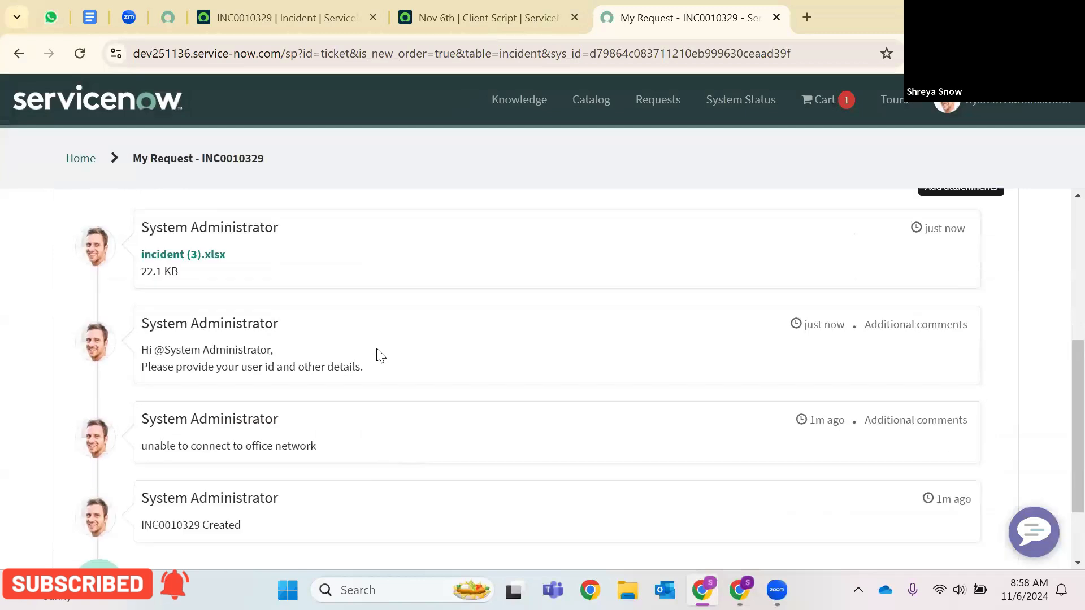
pyautogui.scroll(3, 380, 361)
pyautogui.click(488, 18)
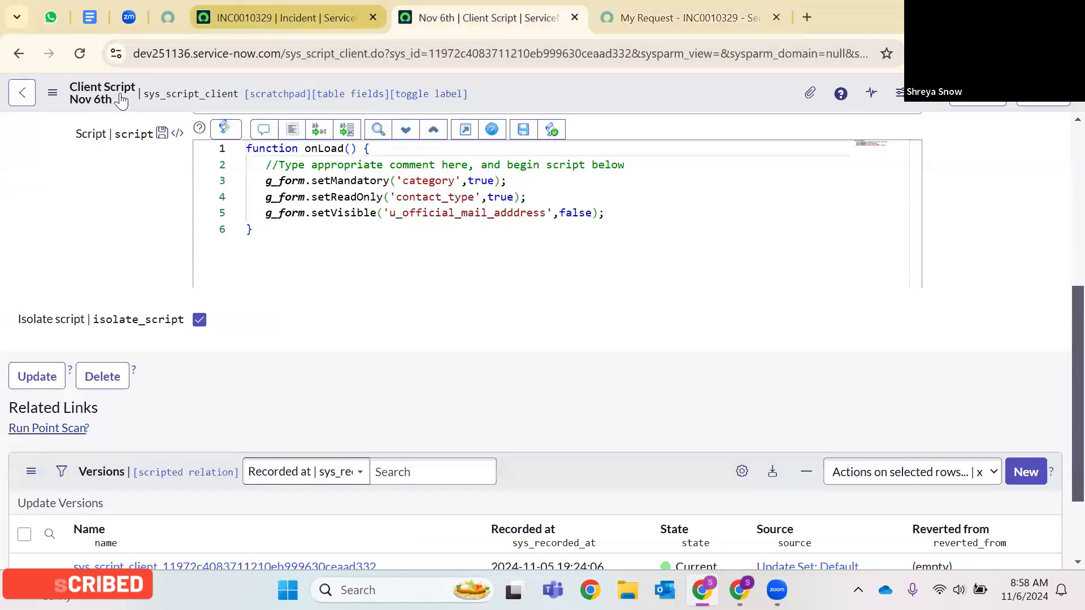
pyautogui.hotkey('ctrl', 'shift', 'Tab')
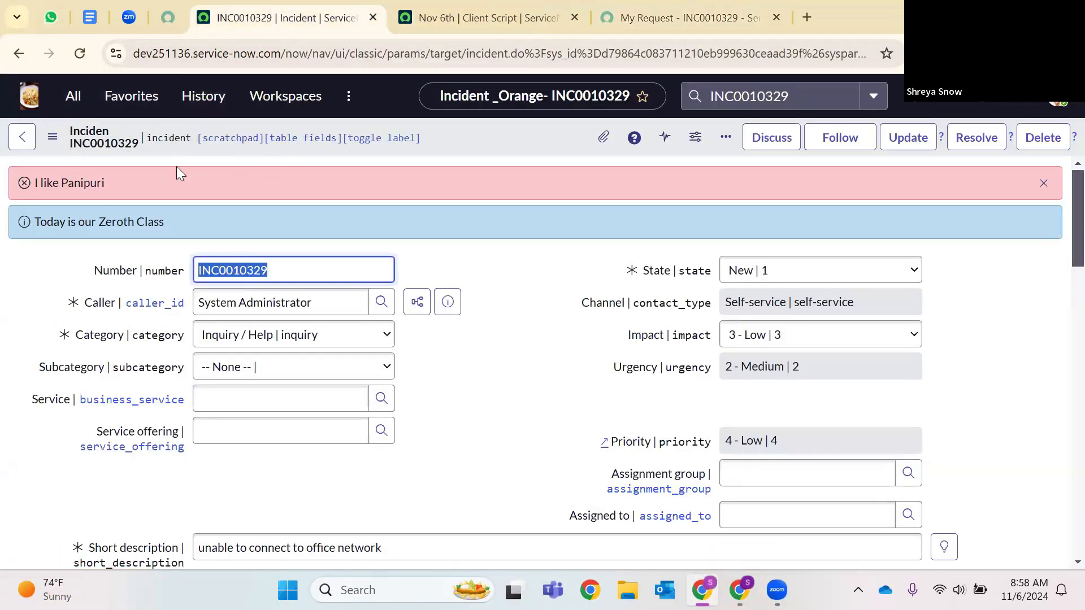
pyautogui.click(90, 112)
pyautogui.write('incident.LIST')
pyautogui.press('Return')
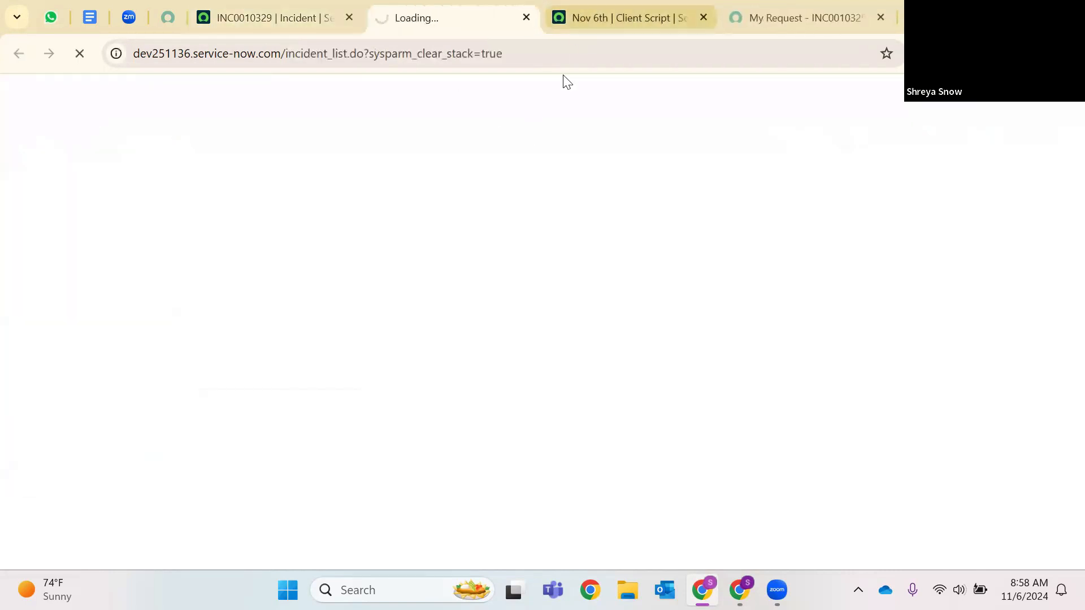
# Close the client script tab and return to the incident list.
pyautogui.click(580, 18)
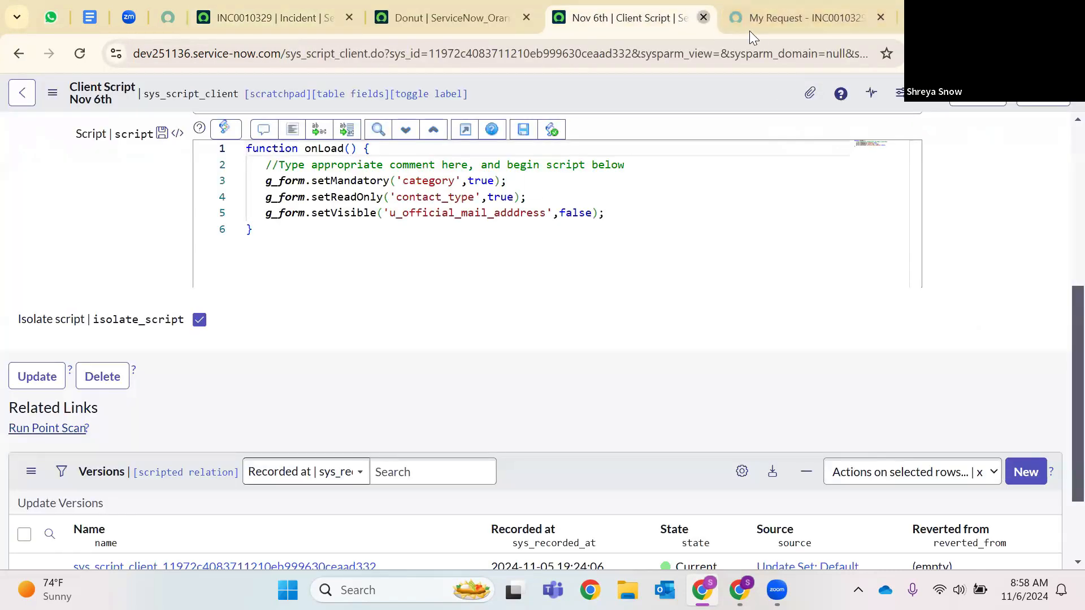
pyautogui.click(703, 18)
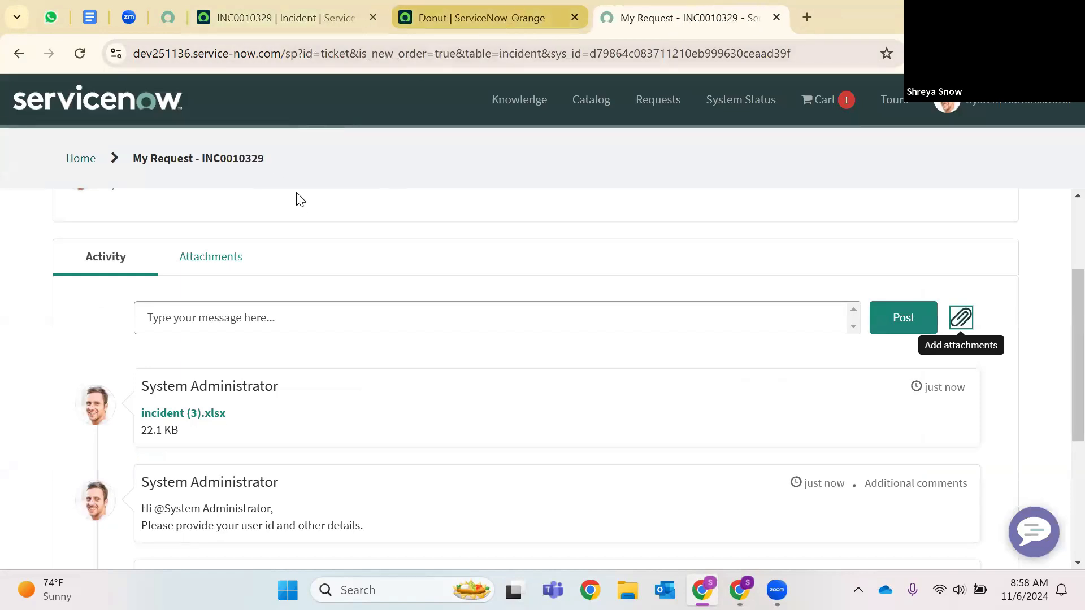
pyautogui.hotkey('ctrl', 'shift', 'Tab')
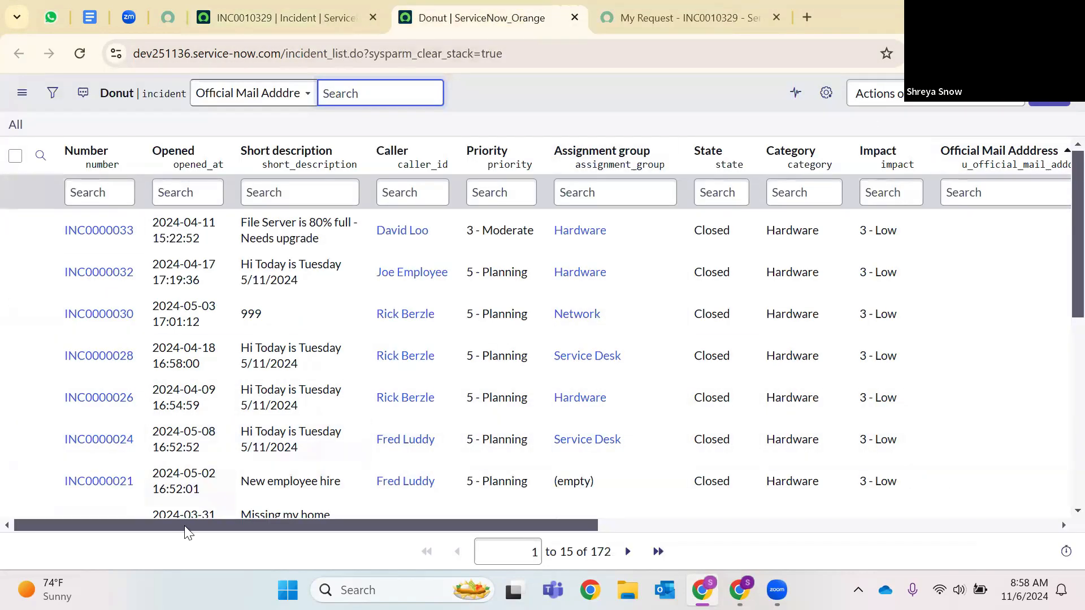
# Sort the incident list by Created and open incident INC0010329.
pyautogui.hscroll(12, 932, 186)
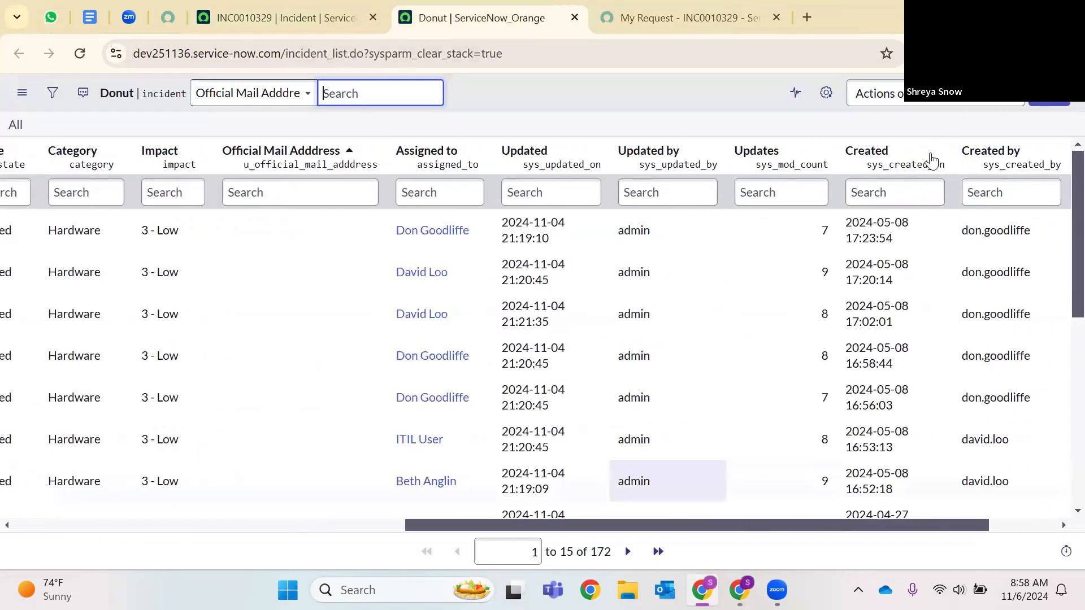
pyautogui.click(934, 150)
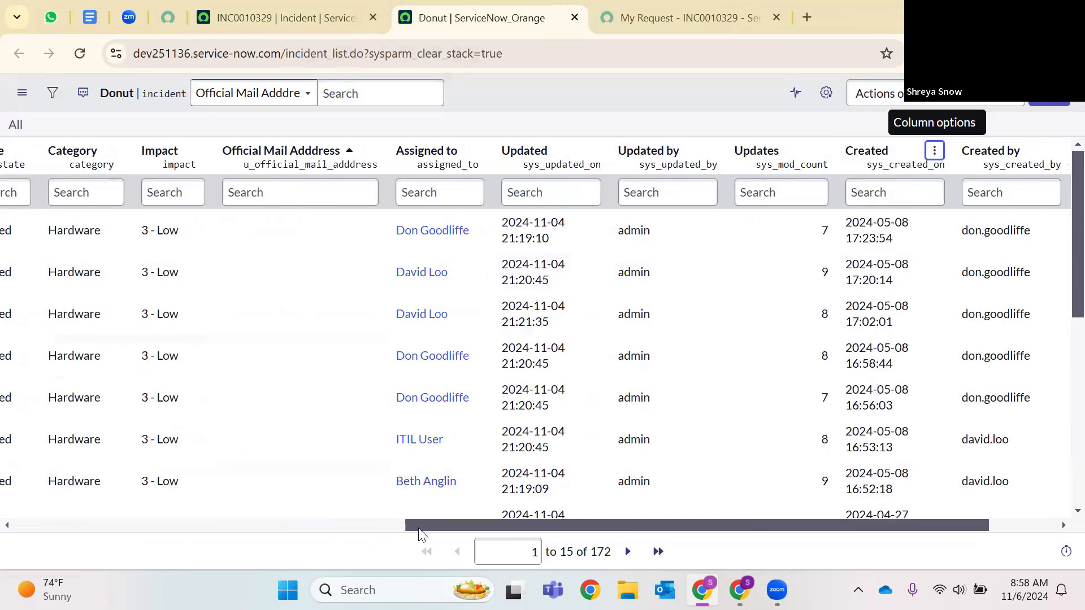
pyautogui.hscroll(-12, 199, 527)
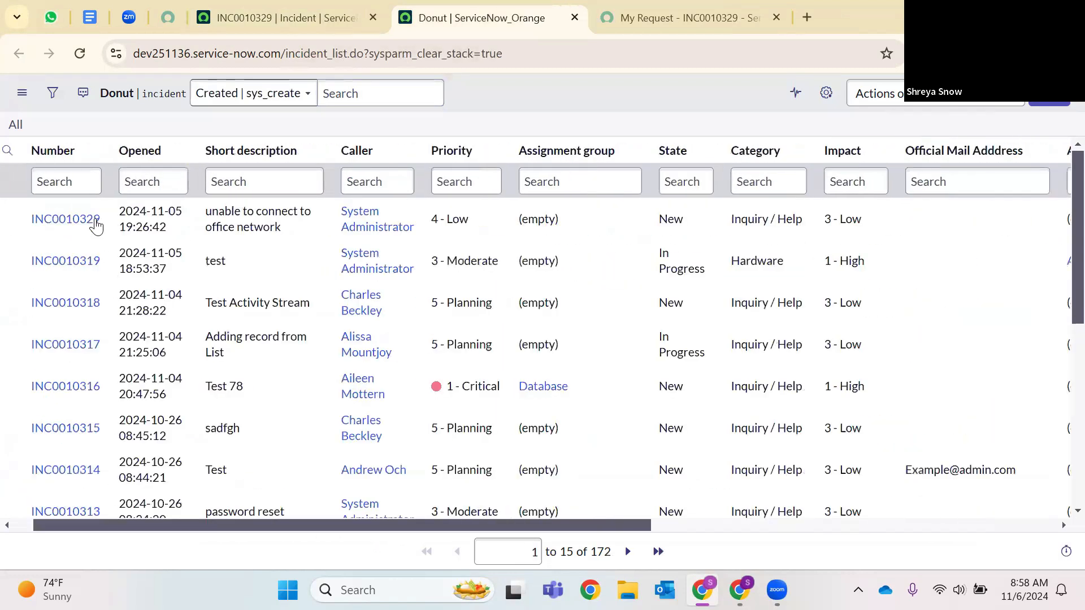
pyautogui.click(96, 222)
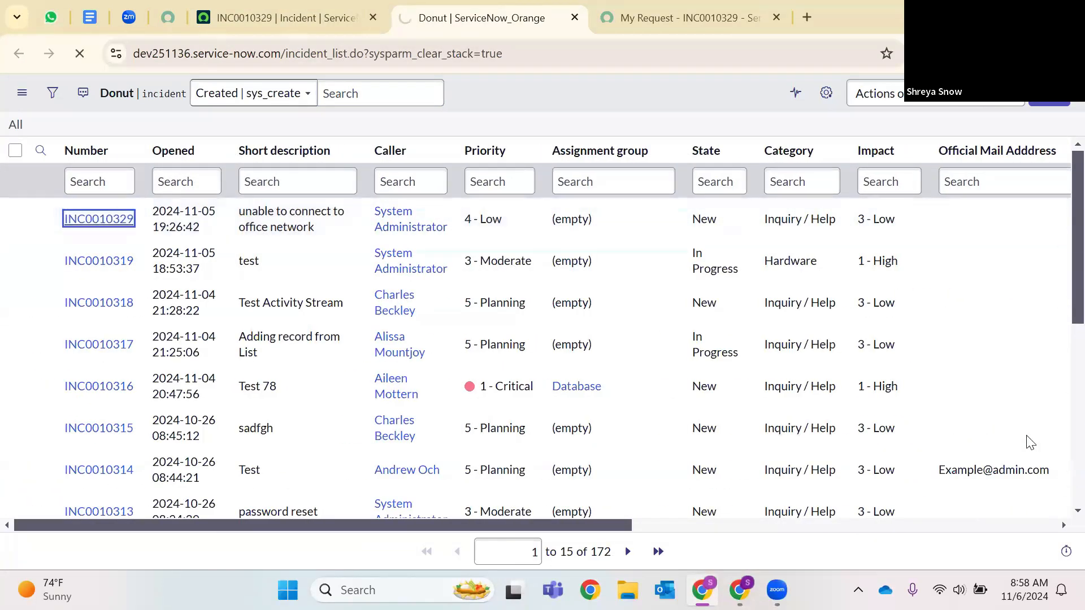
pyautogui.scroll(-3, 346, 387)
pyautogui.scroll(-4, 366, 366)
pyautogui.scroll(7, 365, 359)
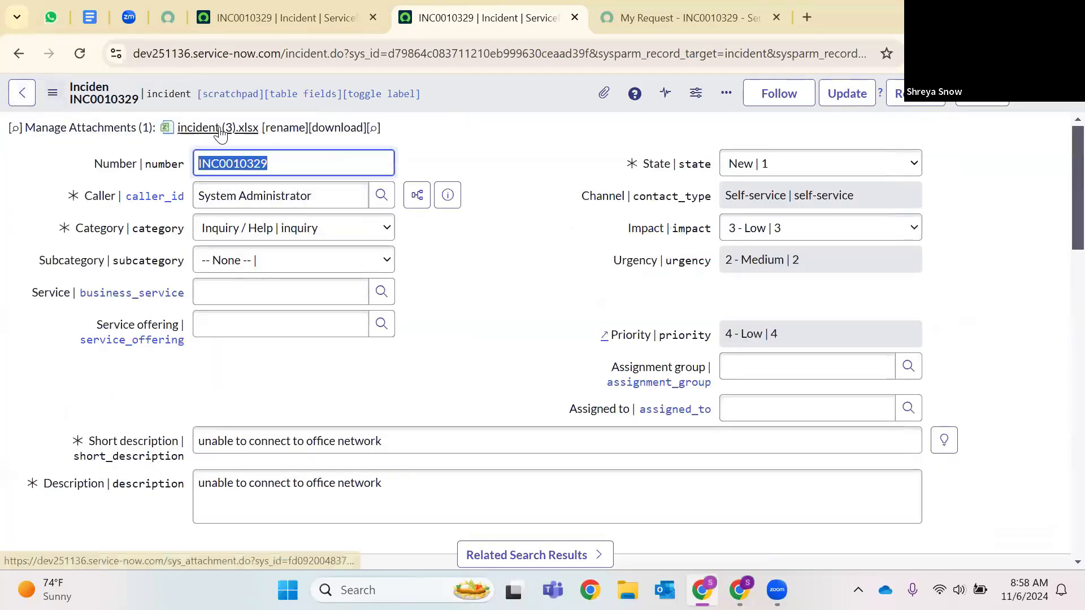
# Switch the notes section to a single work notes field with an Additional comments (Customer visible) checkbox.
pyautogui.scroll(-7, 286, 252)
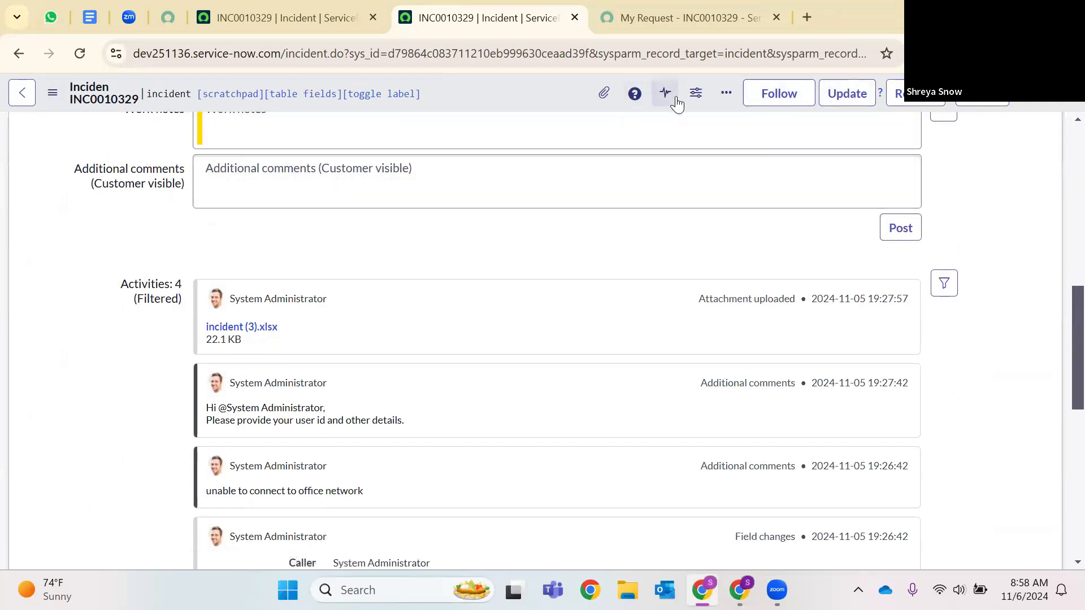
pyautogui.scroll(1, 758, 322)
pyautogui.click(943, 309)
pyautogui.scroll(-6, 895, 413)
pyautogui.scroll(9, 903, 289)
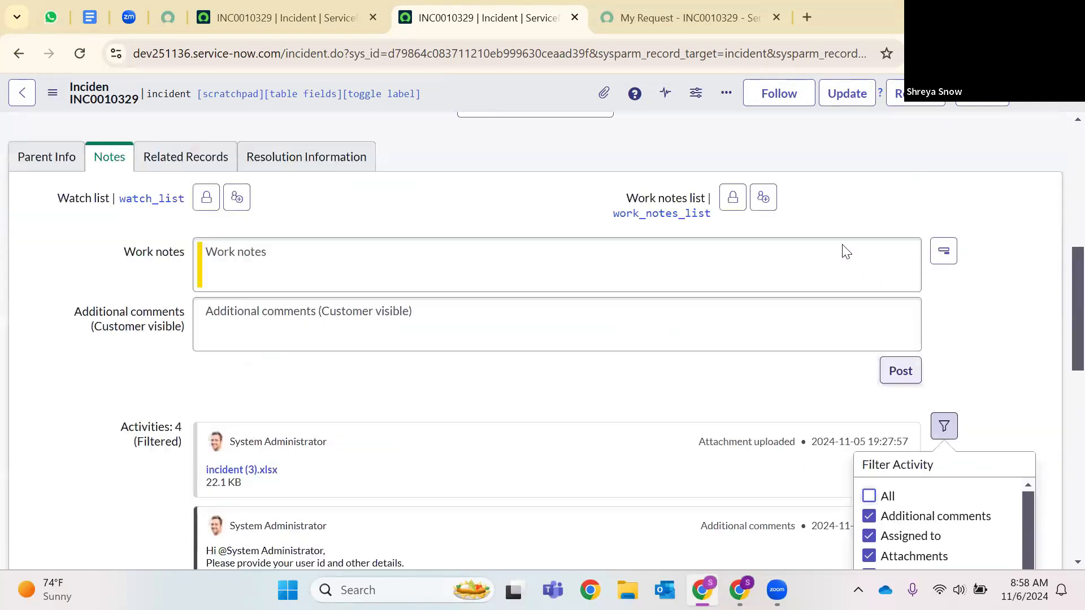
pyautogui.scroll(1, 845, 251)
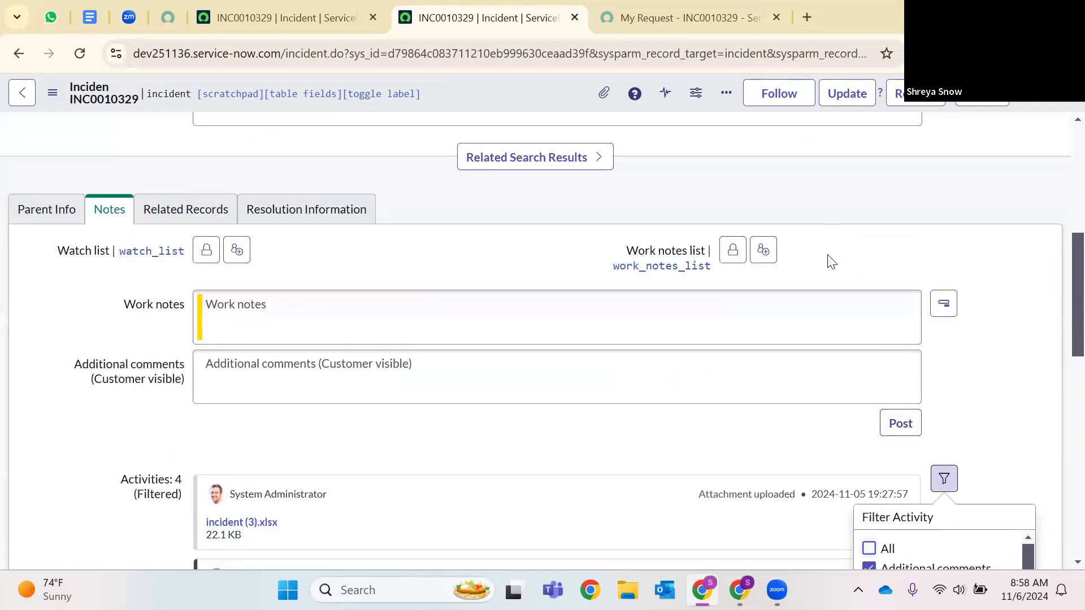
pyautogui.press('Escape')
pyautogui.click(941, 310)
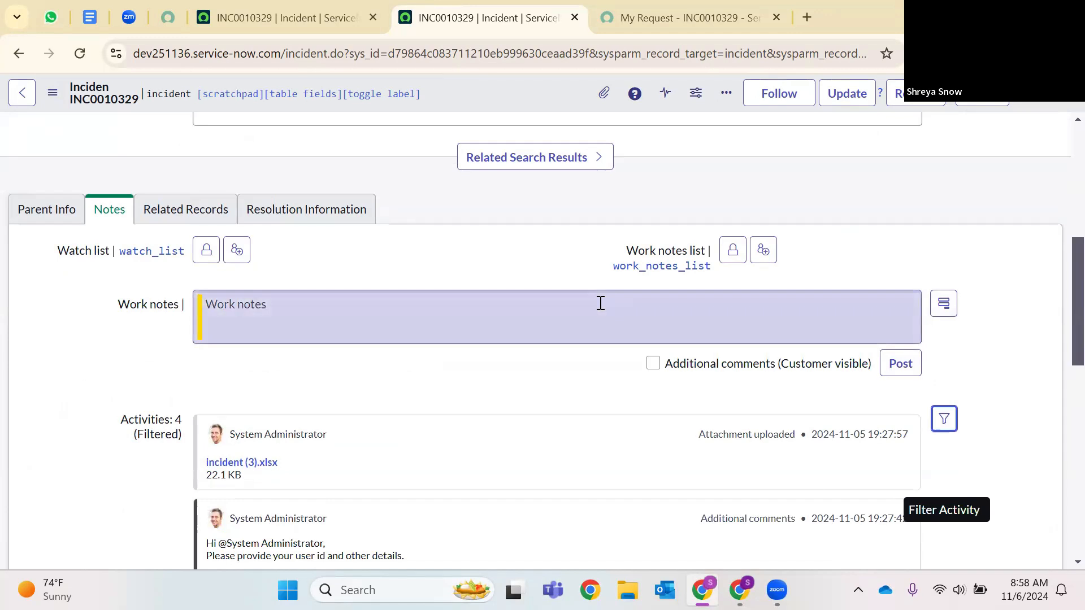
pyautogui.scroll(7, 609, 282)
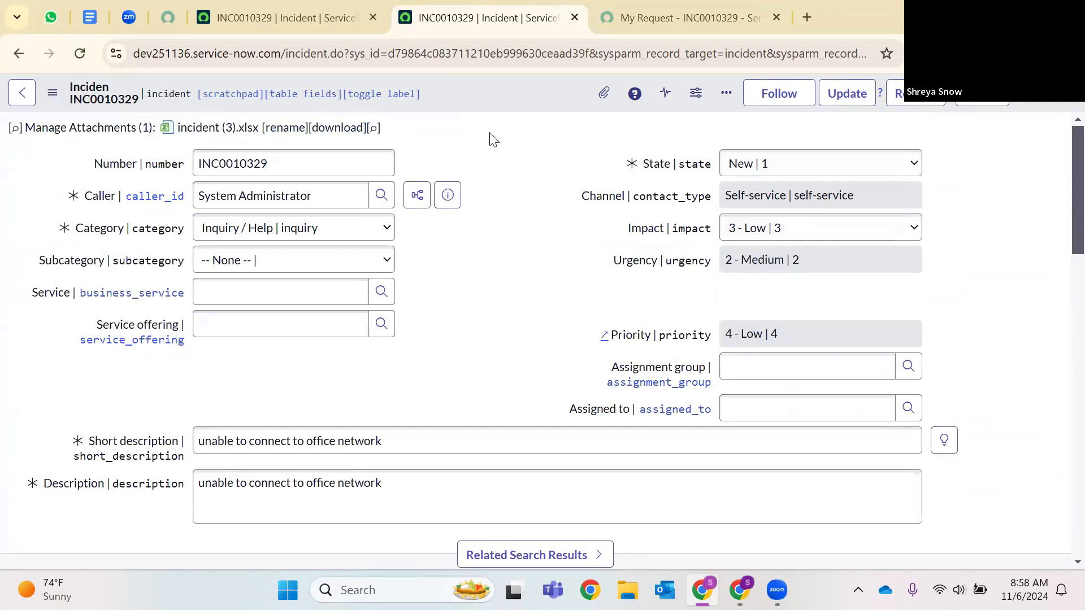
pyautogui.scroll(-5, 266, 259)
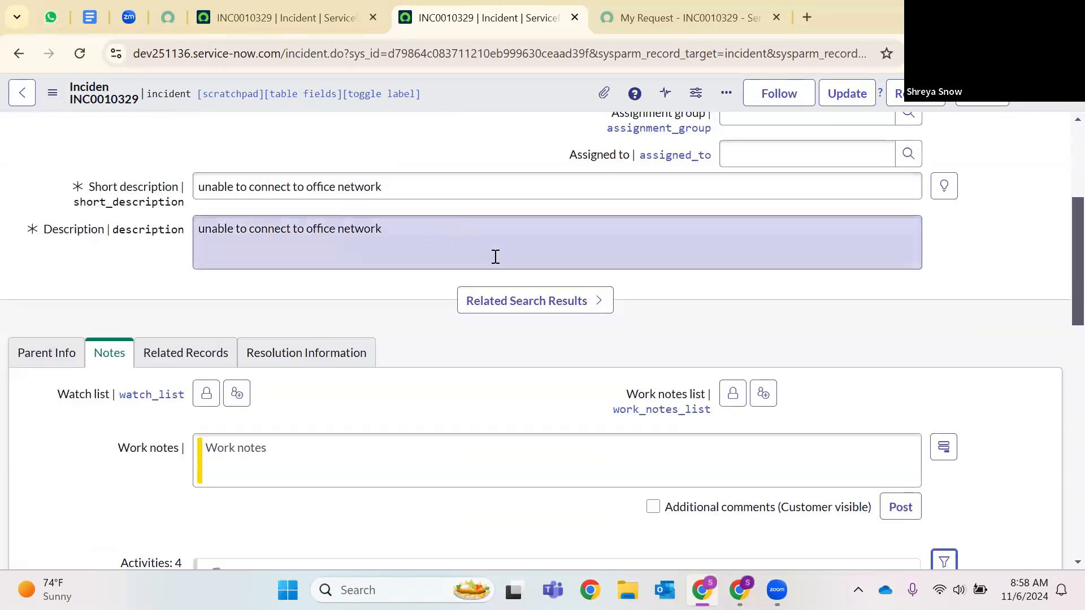
# Expand the related search results and mark the Visio Pro for Office 365 result as This helped.
pyautogui.click(492, 302)
pyautogui.click(269, 345)
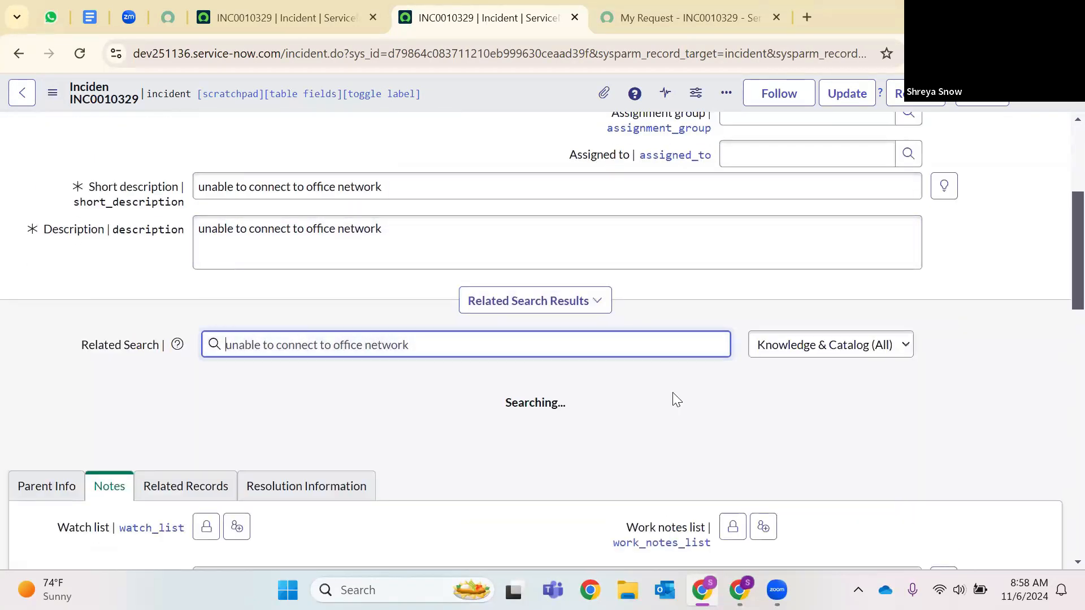
pyautogui.scroll(-2, 107, 346)
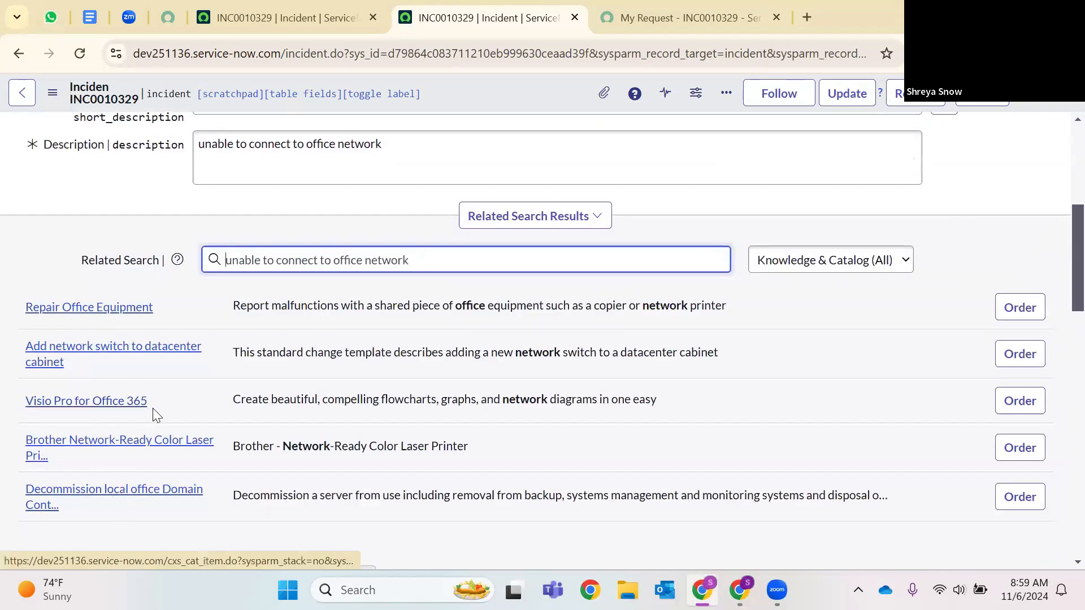
pyautogui.moveTo(156, 408); pyautogui.dragTo(46, 412)
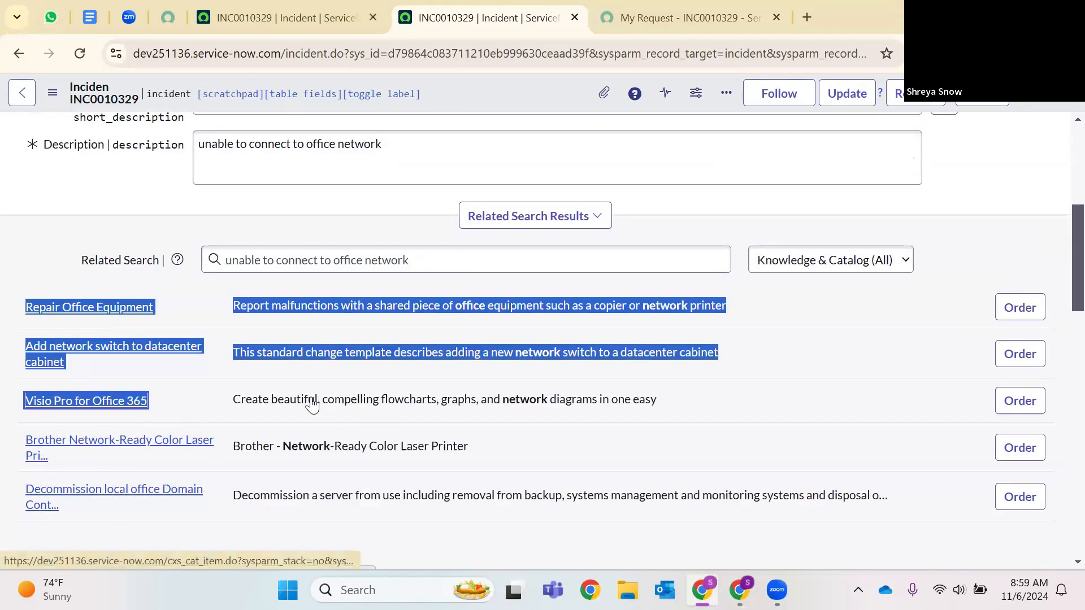
pyautogui.click(136, 402)
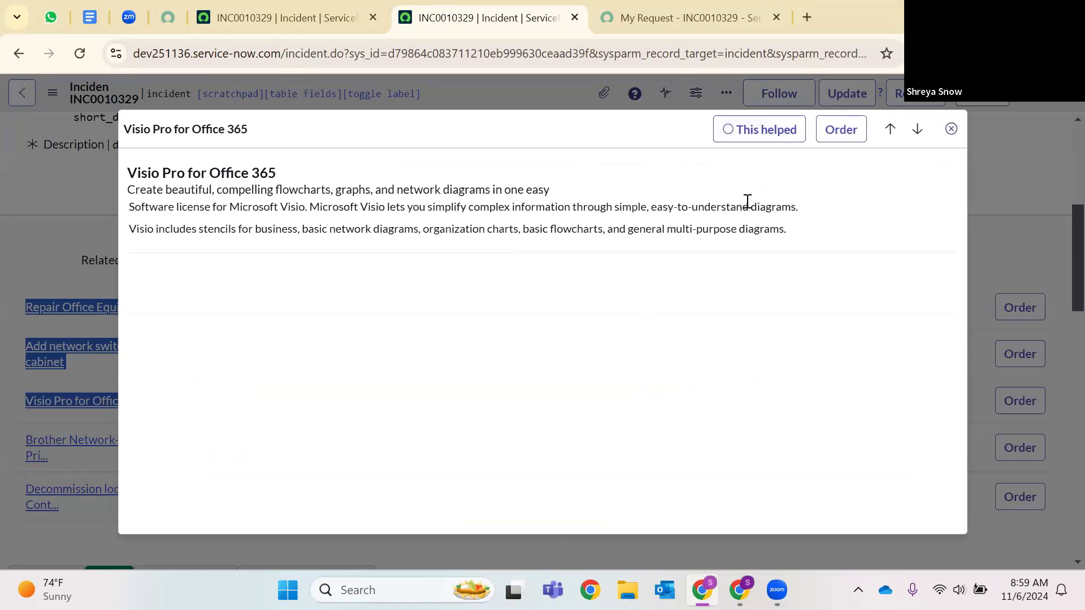
pyautogui.click(763, 135)
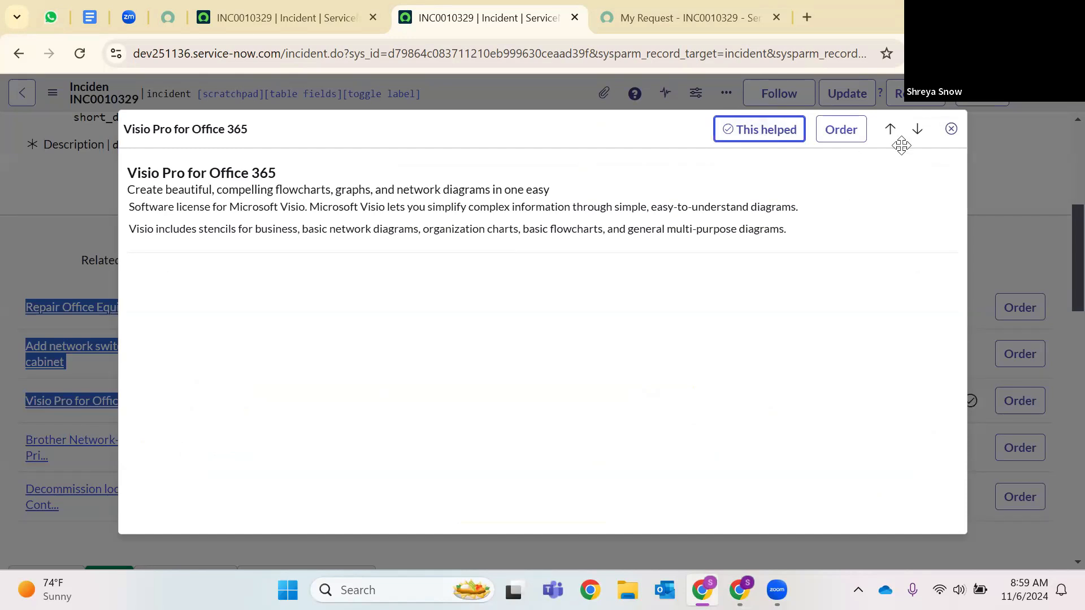
pyautogui.moveTo(791, 234); pyautogui.dragTo(73, 164)
pyautogui.click(950, 129)
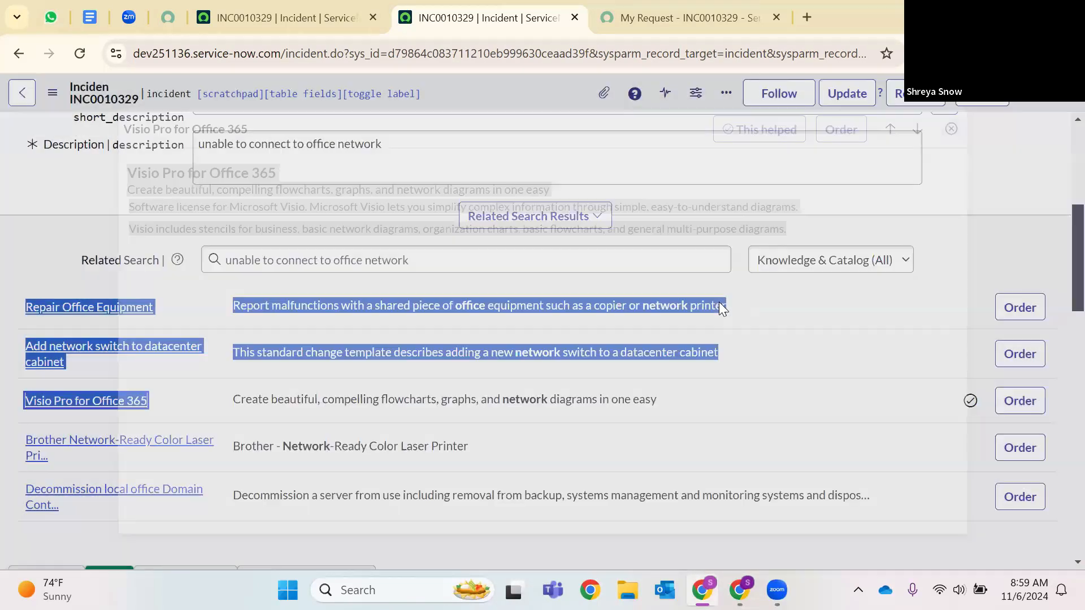
pyautogui.scroll(5, 719, 302)
# Open the incident list in the second tab by entering the incident_list URL, and check its total record count.
pyautogui.click(244, 17)
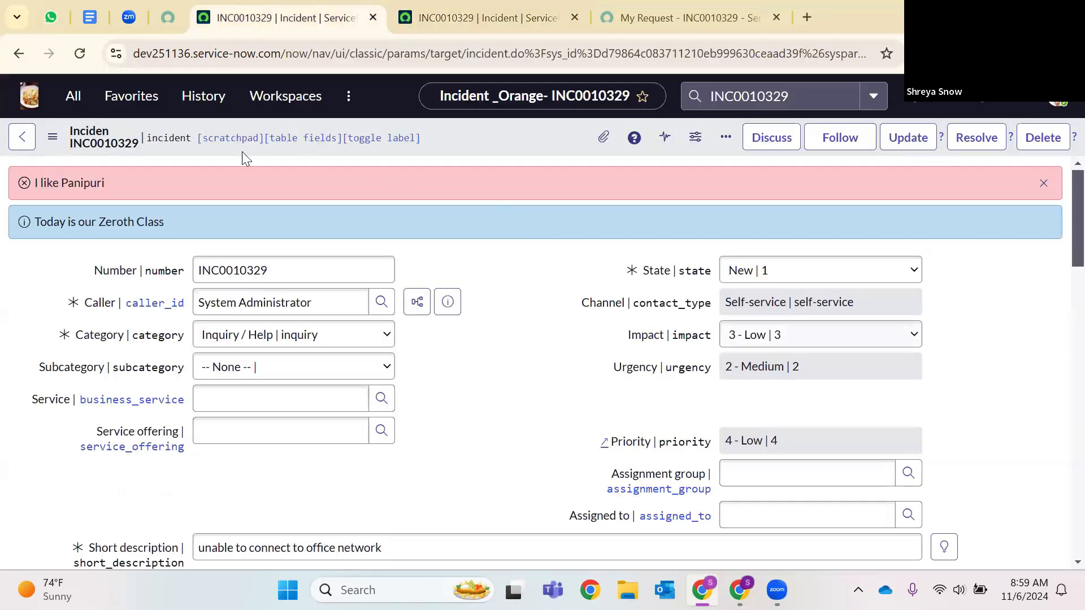
pyautogui.click(419, 18)
pyautogui.click(371, 54)
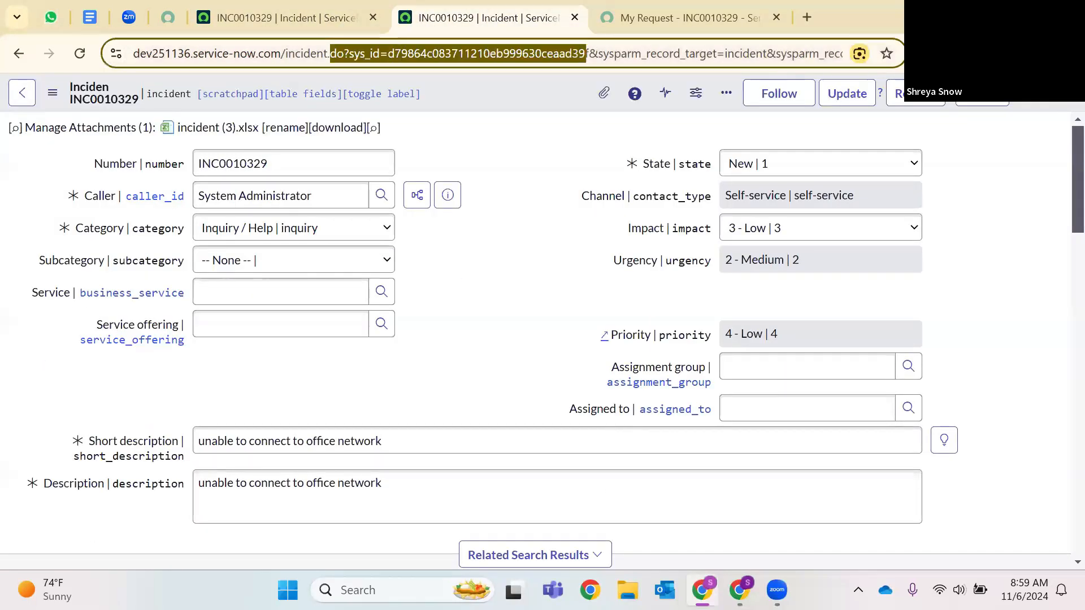
pyautogui.write('https://dev251136.service-now.com/incident')
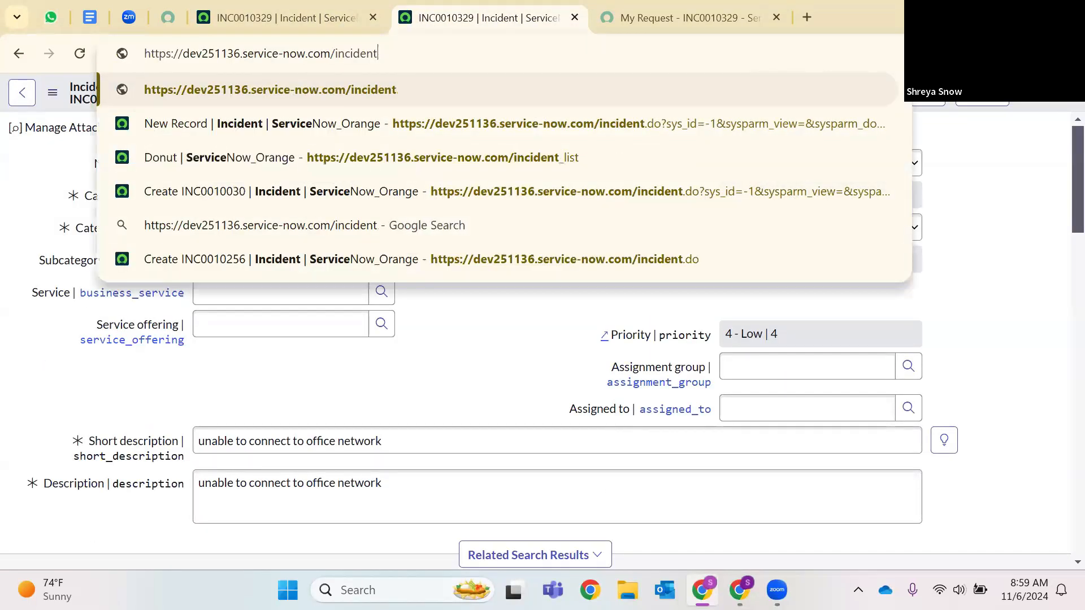
pyautogui.write('_list')
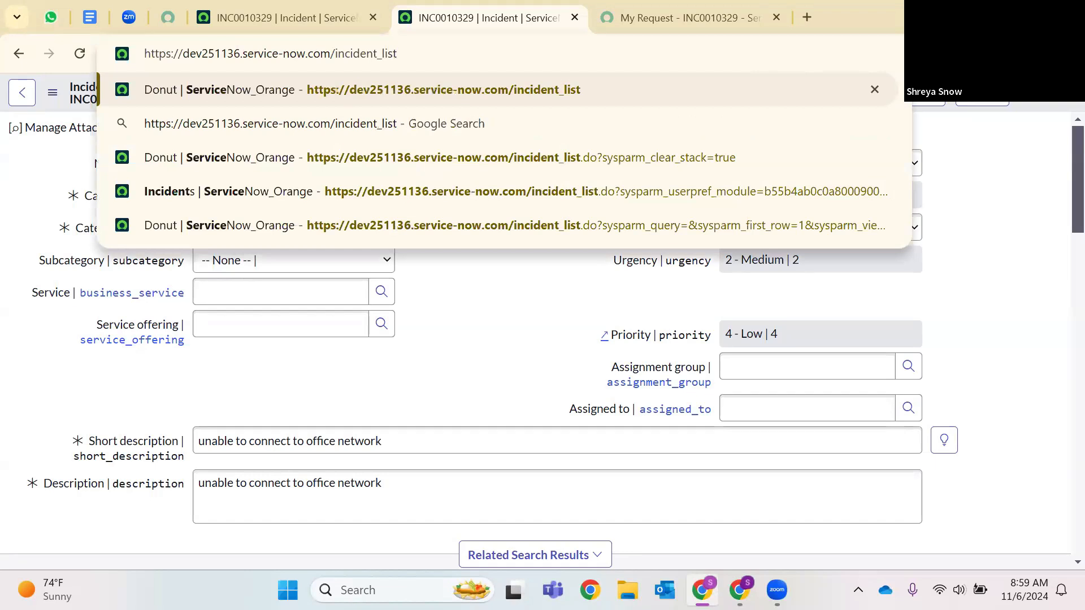
pyautogui.press('Return')
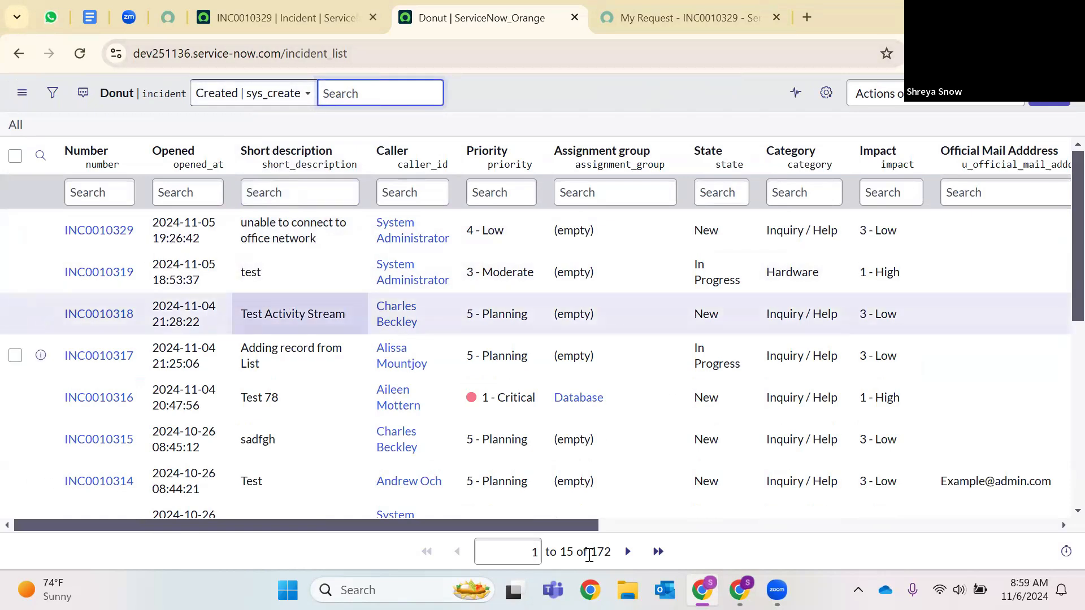
pyautogui.click(610, 555)
pyautogui.doubleClick(610, 554)
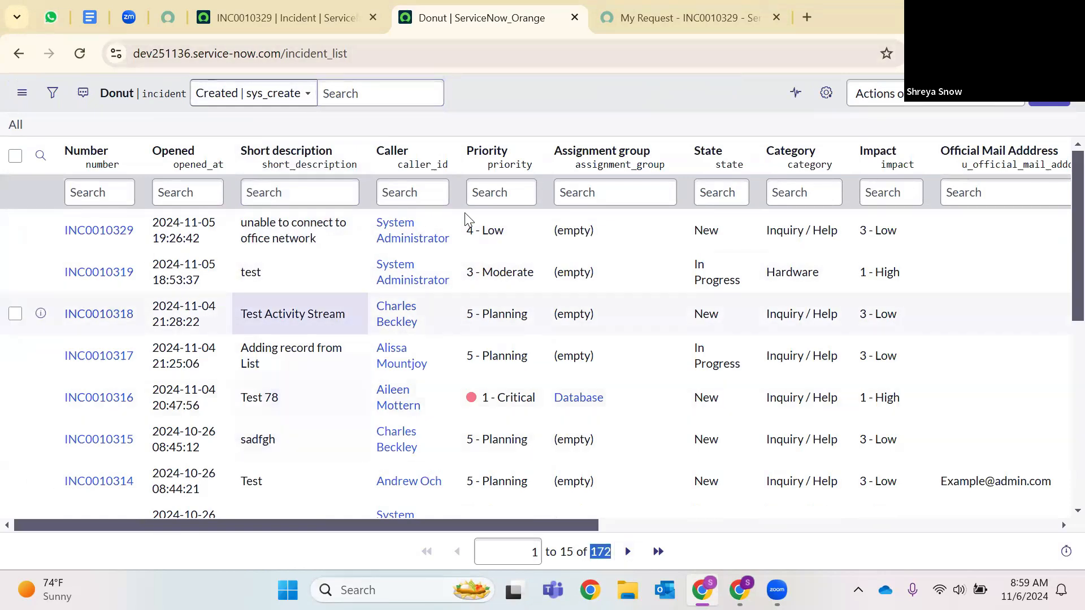
pyautogui.click(598, 78)
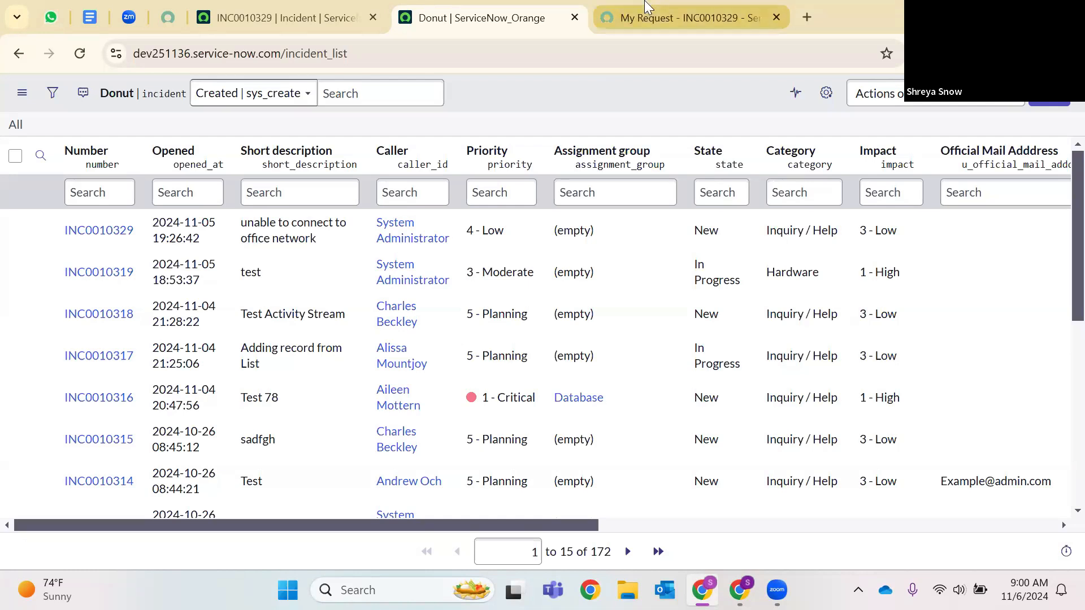
# Return to the Service Portal home page from the request and search for New Hire.
pyautogui.moveTo(647, 6)
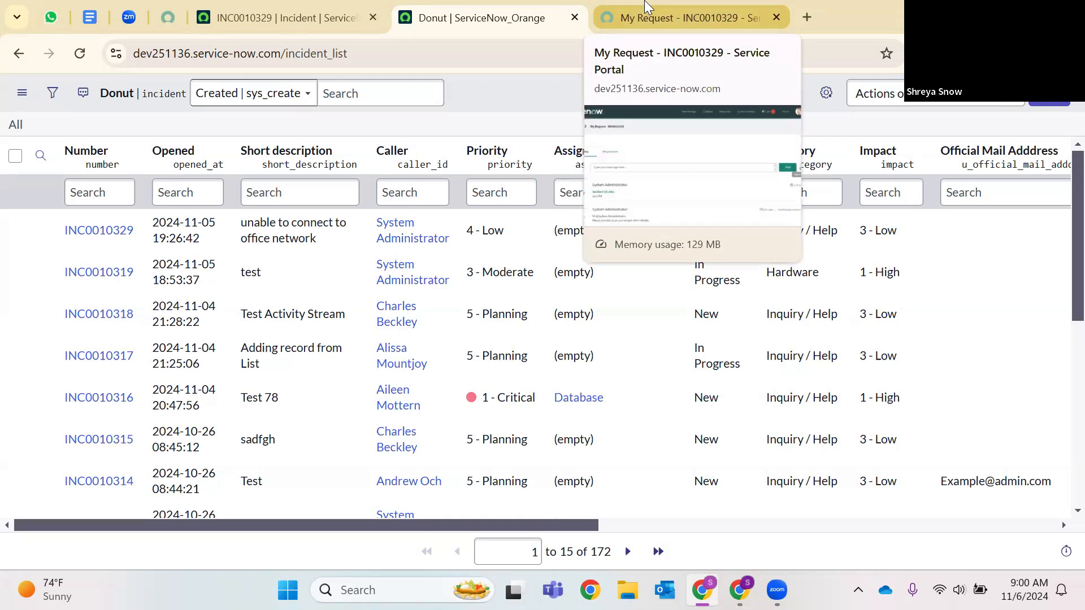
pyautogui.click(647, 9)
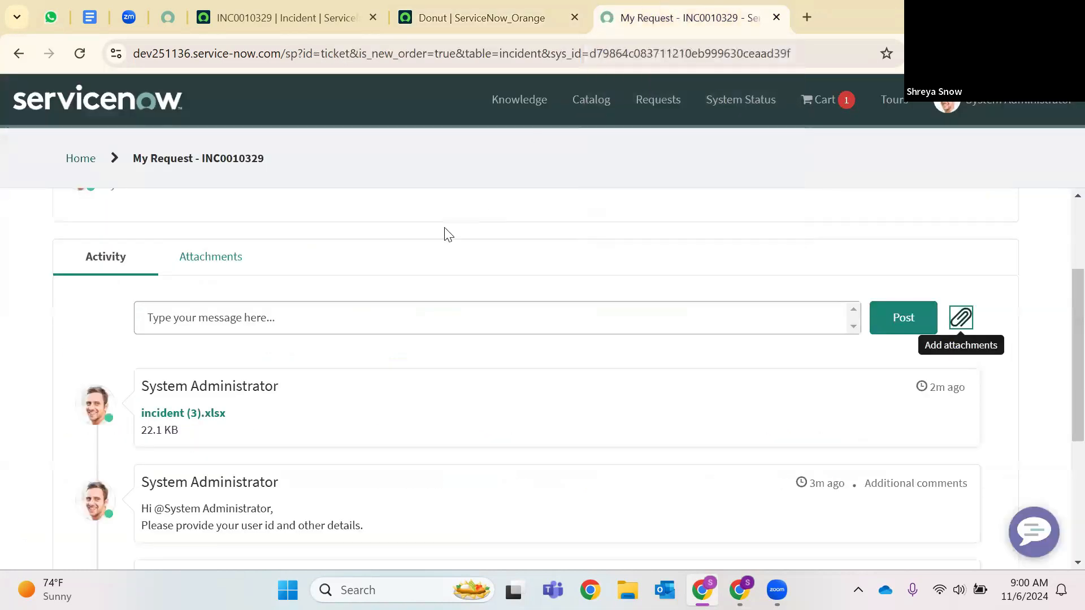
pyautogui.scroll(3, 588, 204)
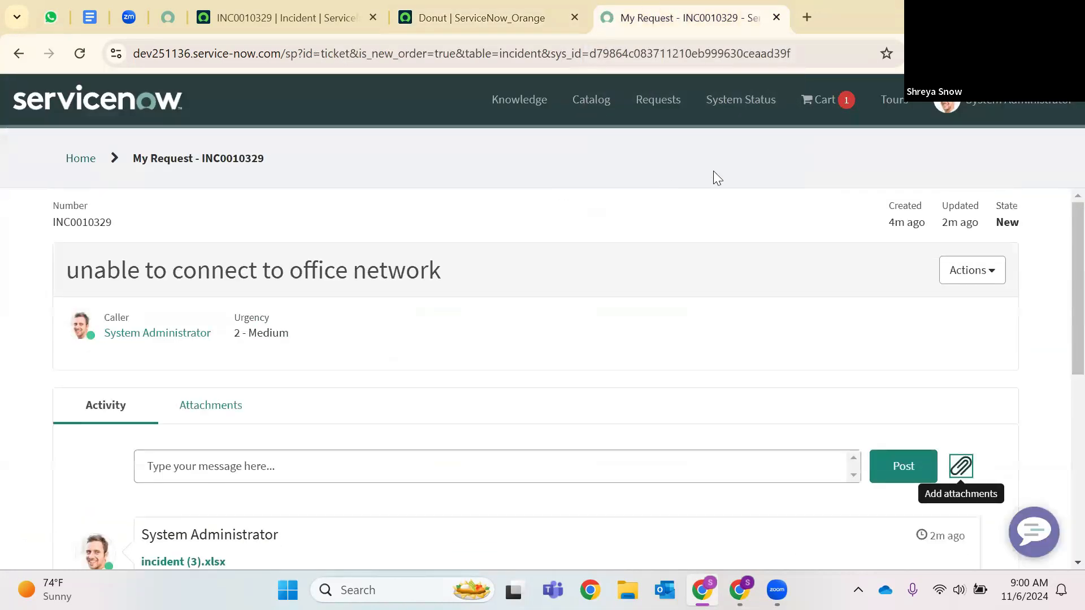
pyautogui.click(149, 113)
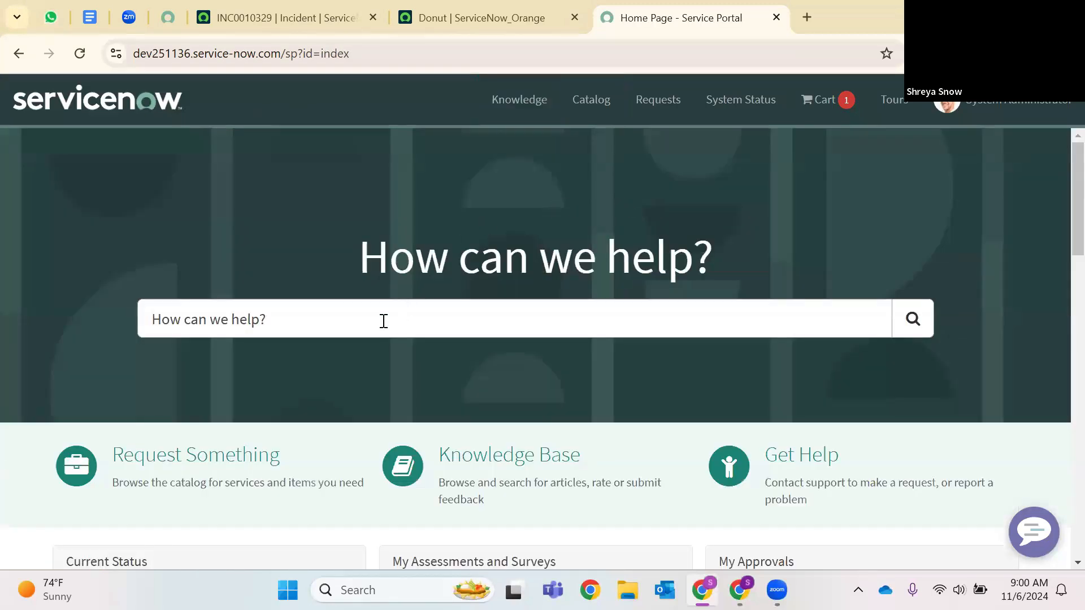
pyautogui.click(384, 321)
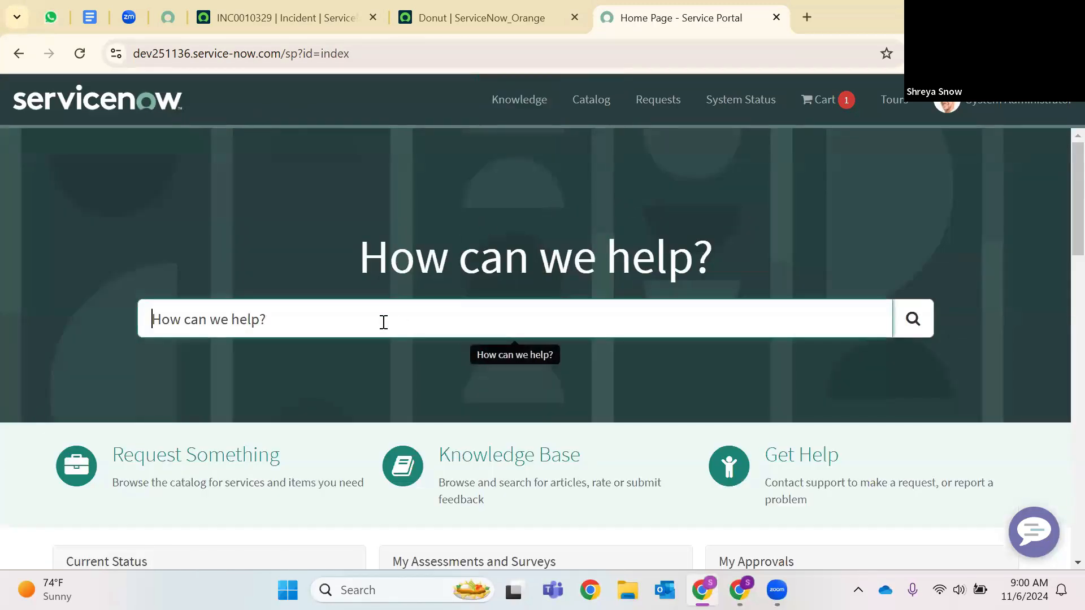
pyautogui.write('New Hie')
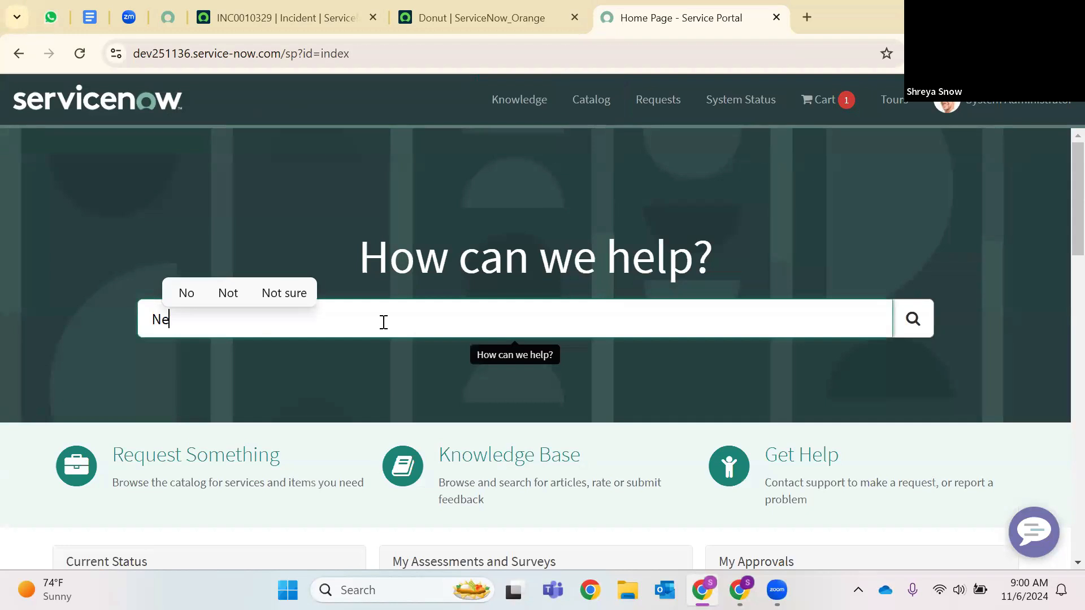
pyautogui.press('BackSpace')
pyautogui.write('re')
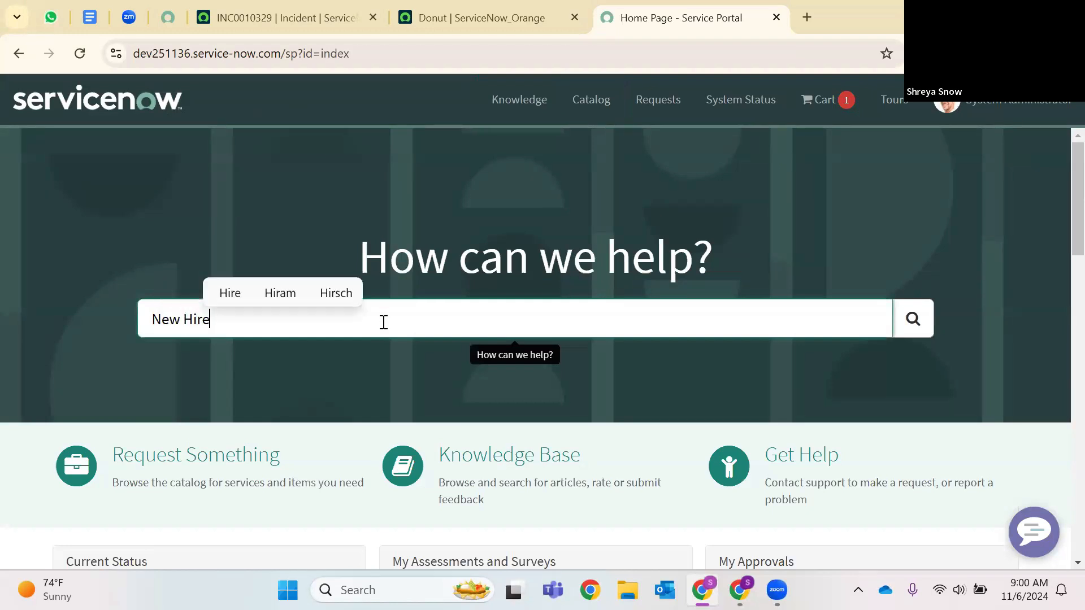
pyautogui.press('Return')
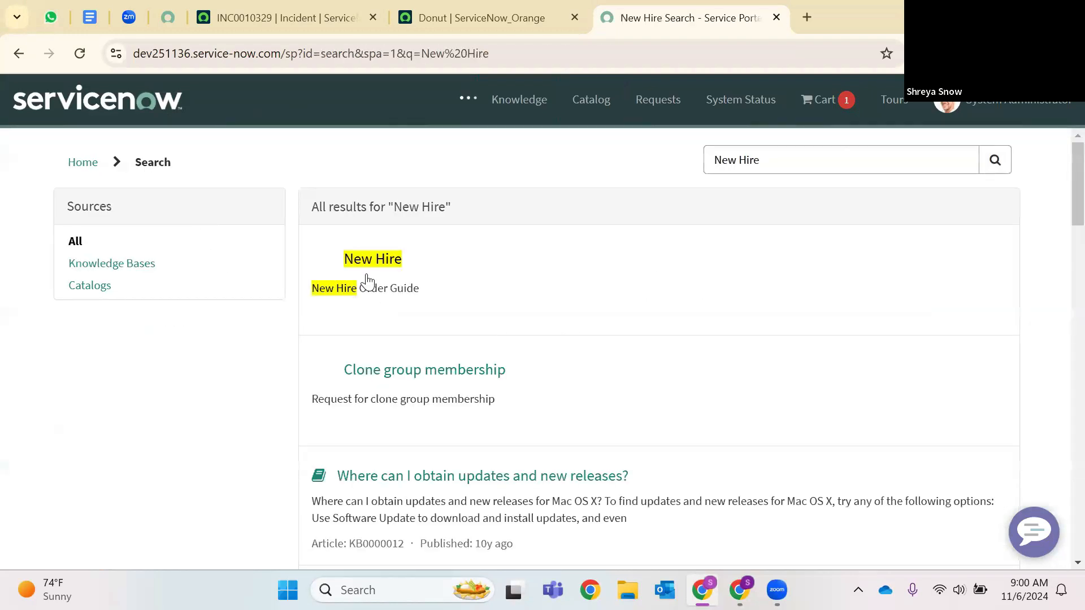
# Open the New Hire order guide and read through its service overview and included services.
pyautogui.click(373, 261)
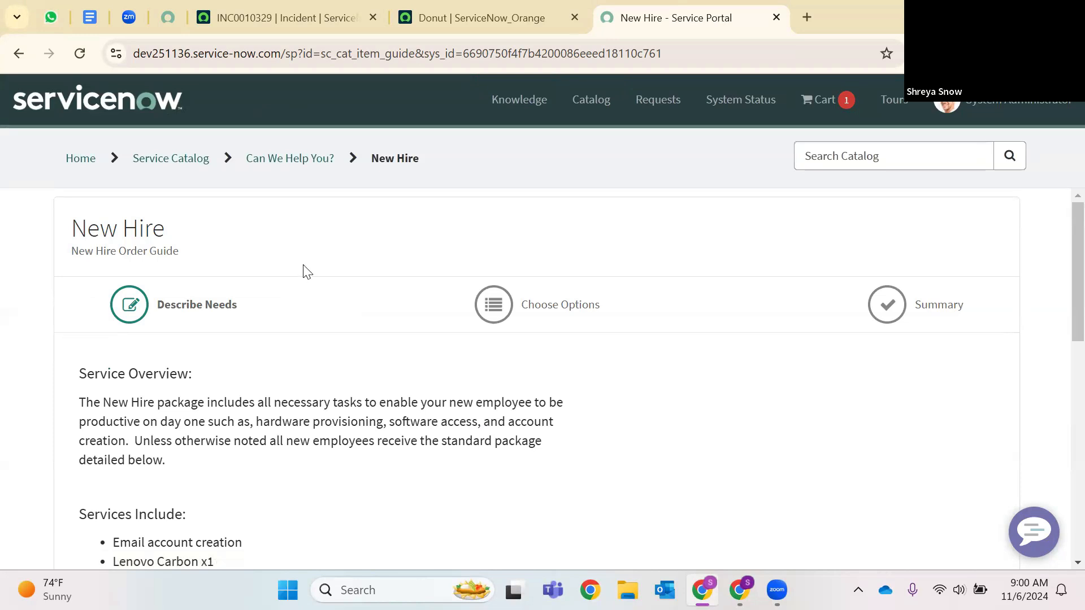
pyautogui.scroll(-1, 107, 351)
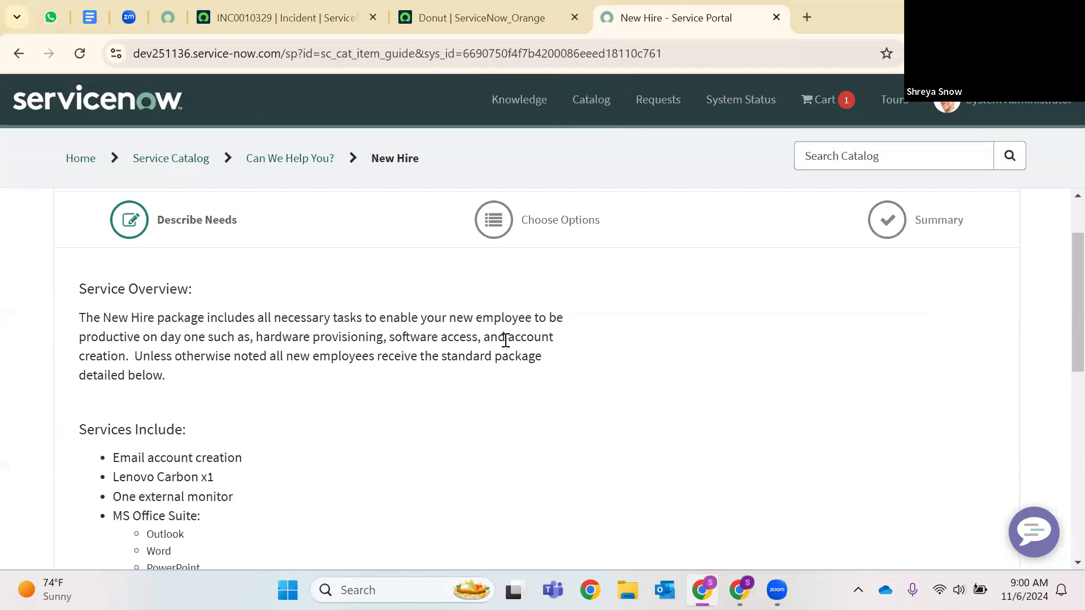
pyautogui.scroll(-1, 279, 362)
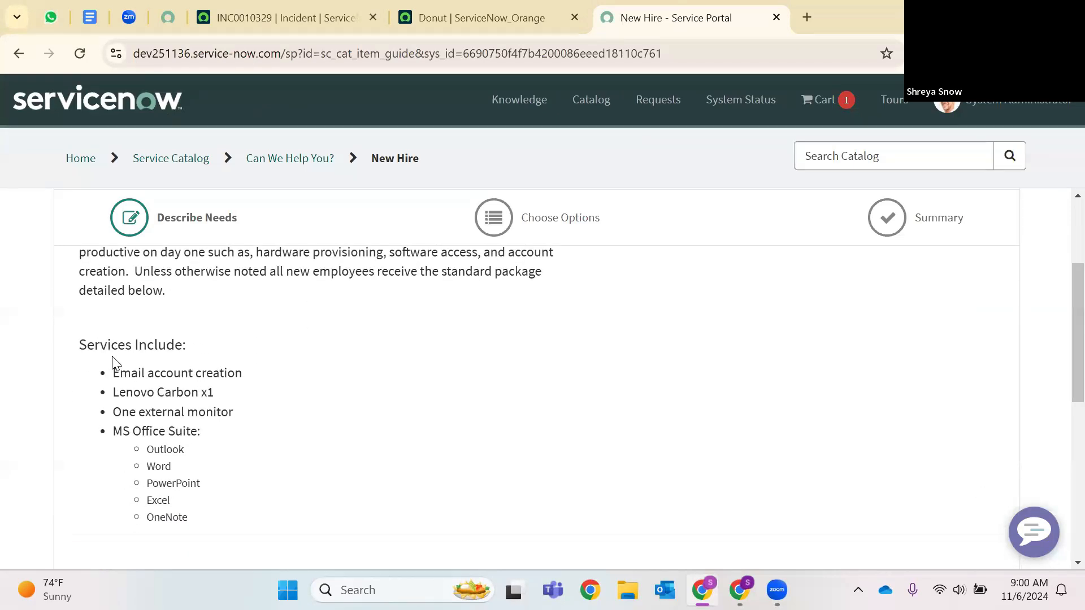
pyautogui.moveTo(81, 343); pyautogui.dragTo(201, 434)
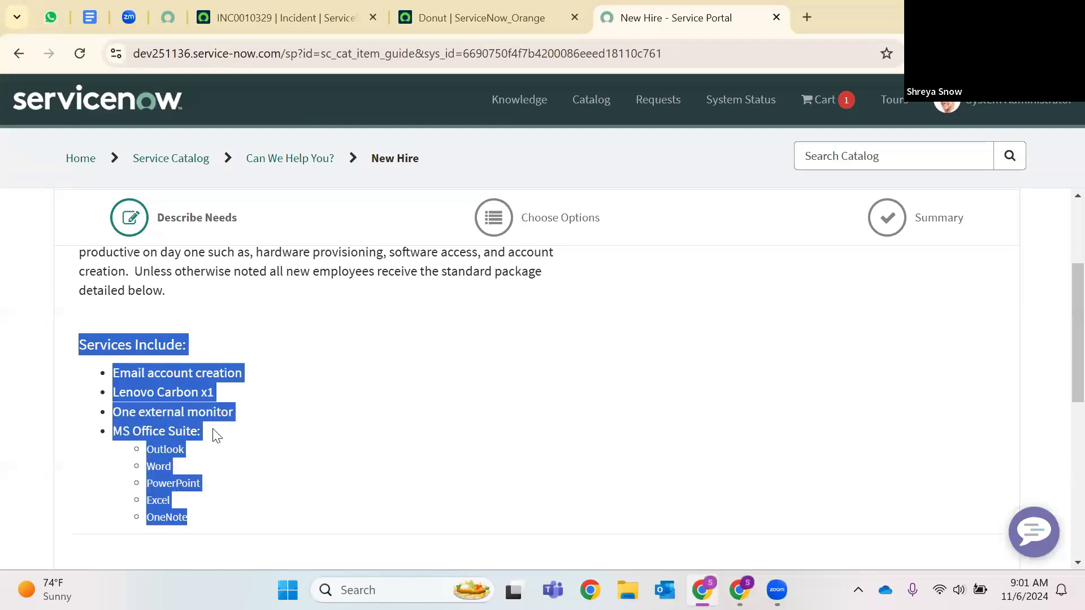
pyautogui.scroll(-1, 315, 357)
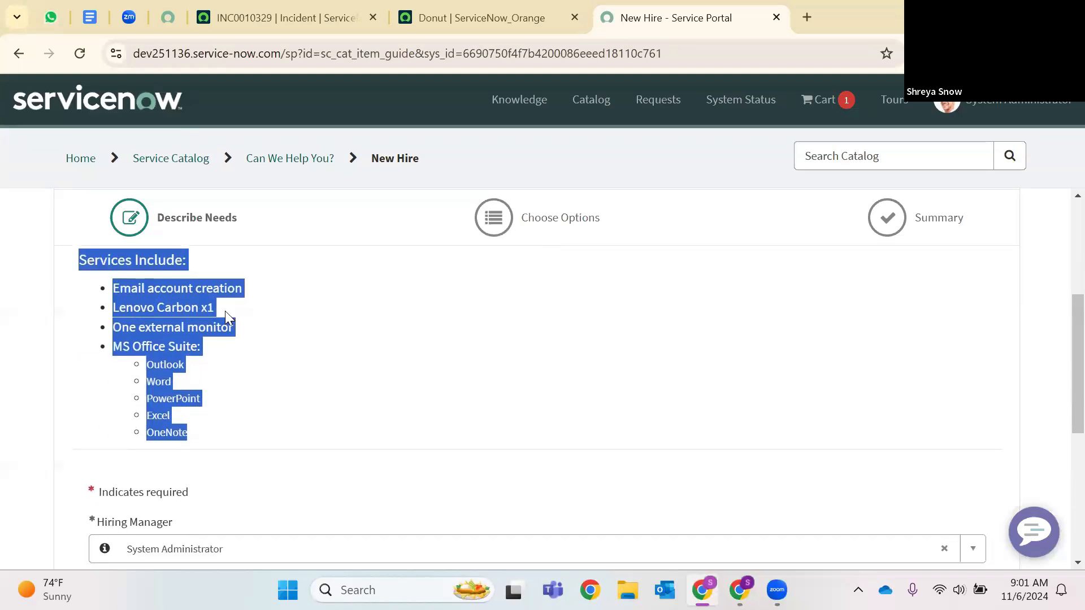
pyautogui.scroll(-3, 221, 339)
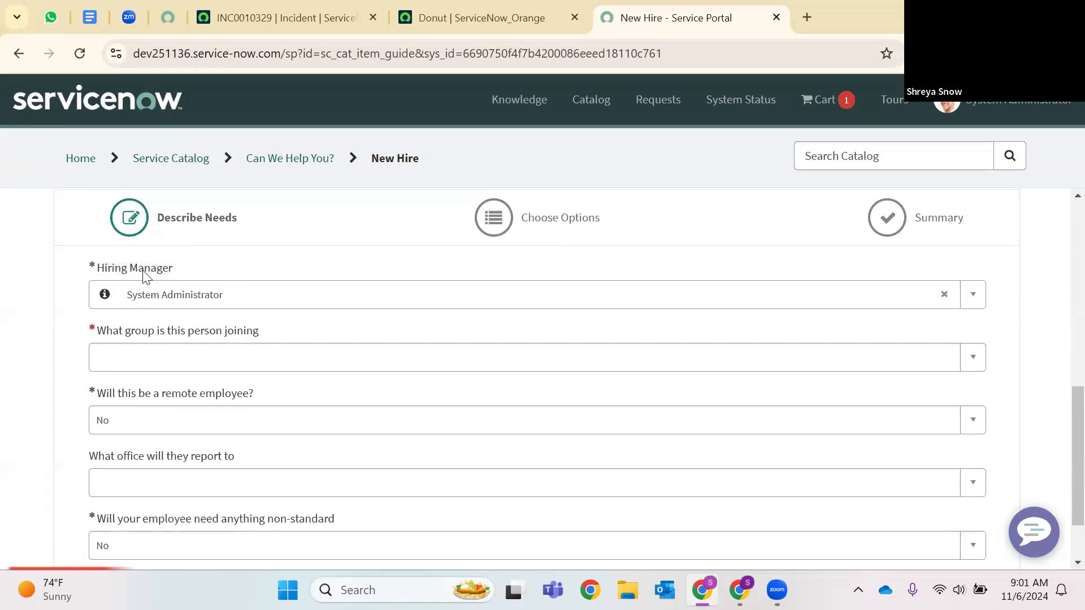
# Replace the Hiring Manager with another user from the list and set the joining group to IT.
pyautogui.click(944, 295)
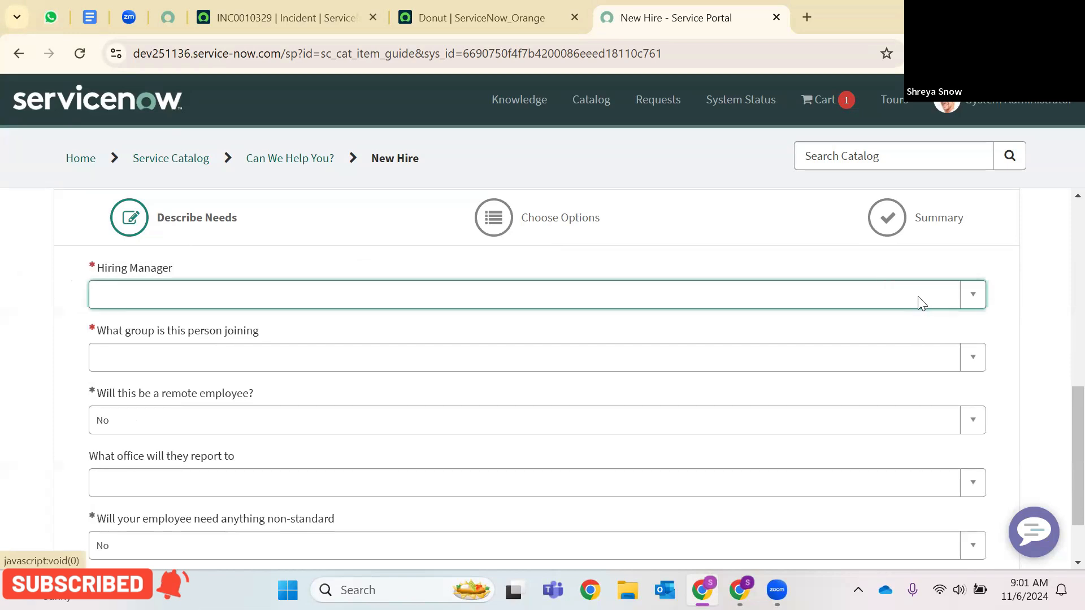
pyautogui.click(237, 295)
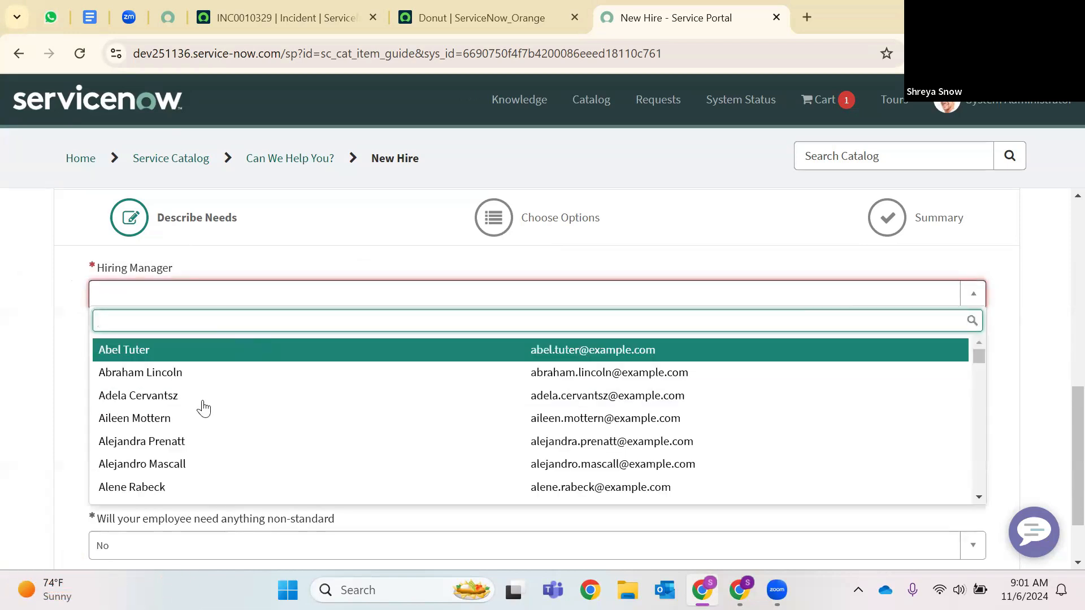
pyautogui.click(346, 441)
pyautogui.click(153, 358)
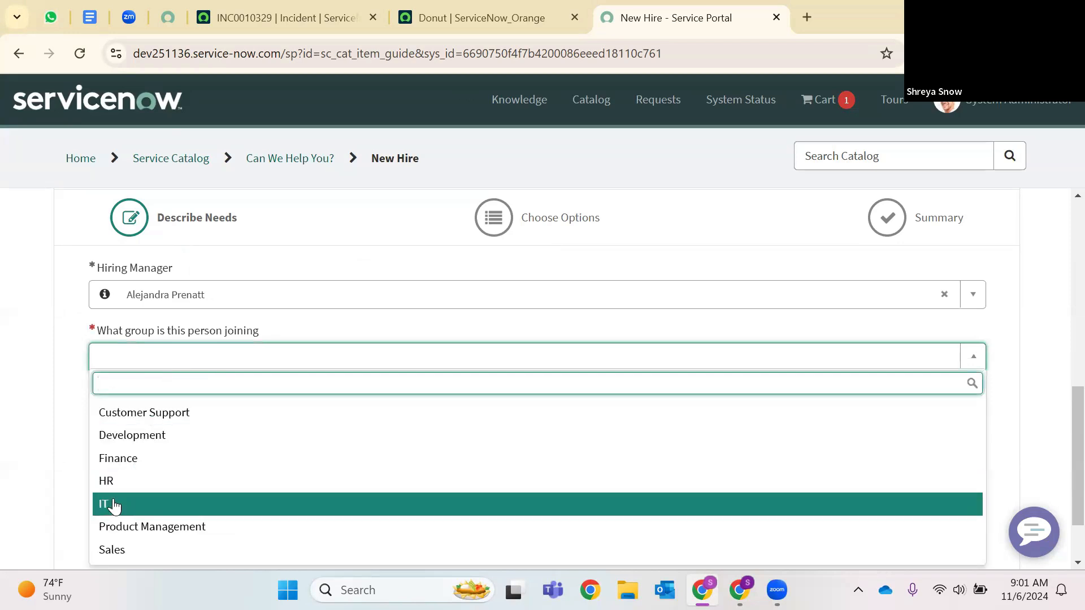
pyautogui.click(114, 505)
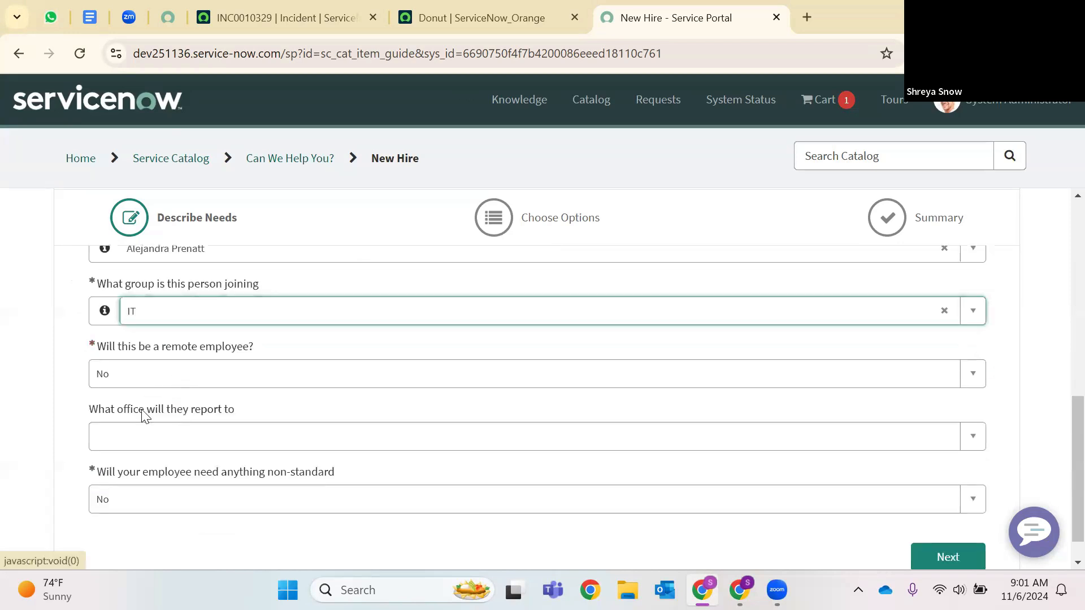
# Choose an office address for the new hire to report to and continue to Choose Options.
pyautogui.click(136, 442)
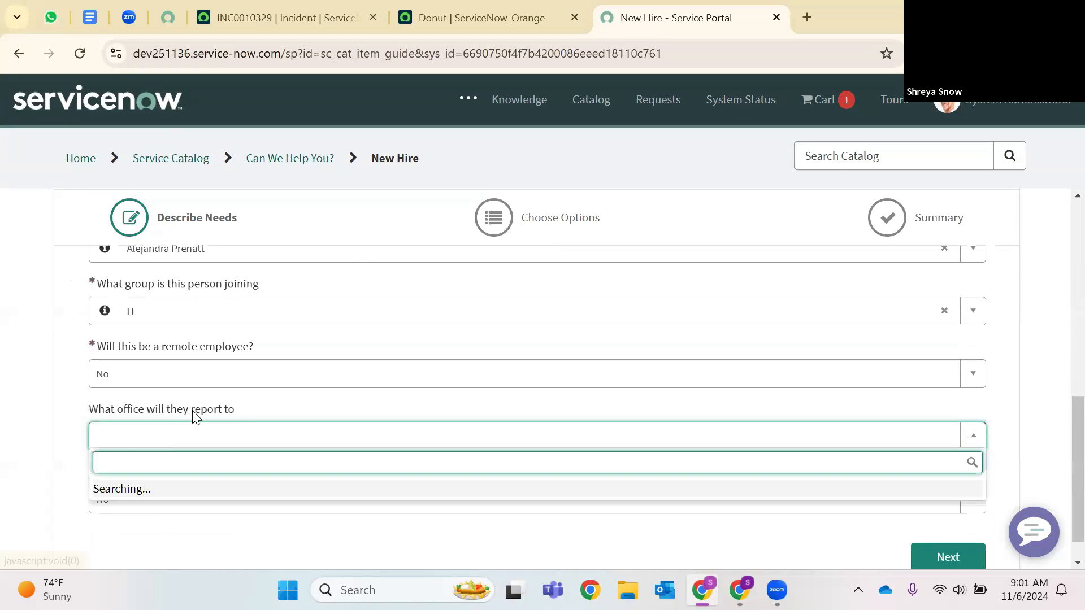
pyautogui.scroll(-1, 177, 377)
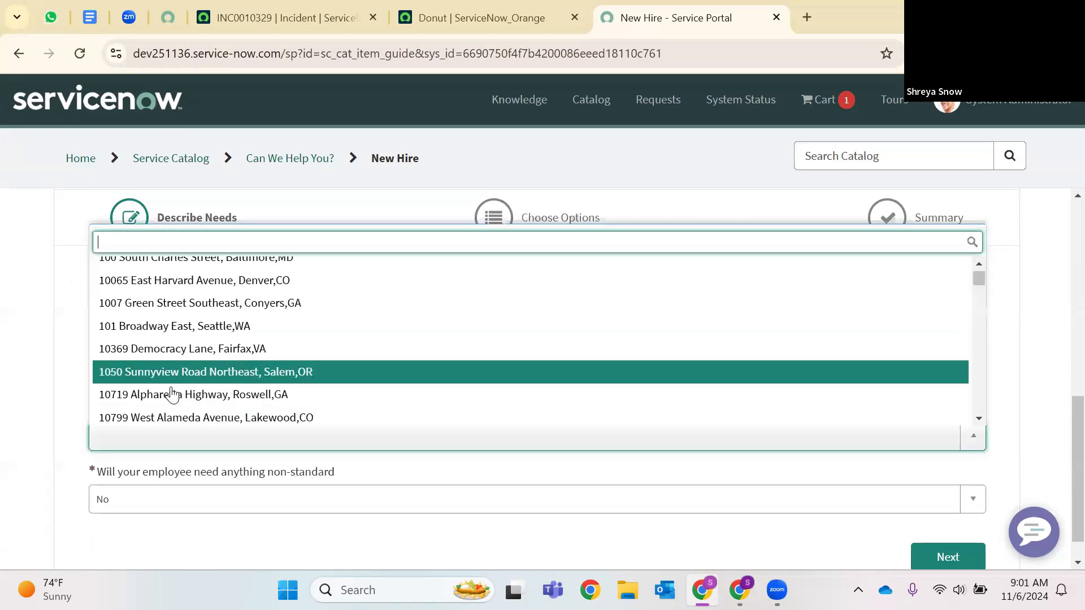
pyautogui.click(175, 371)
pyautogui.scroll(-1, 622, 430)
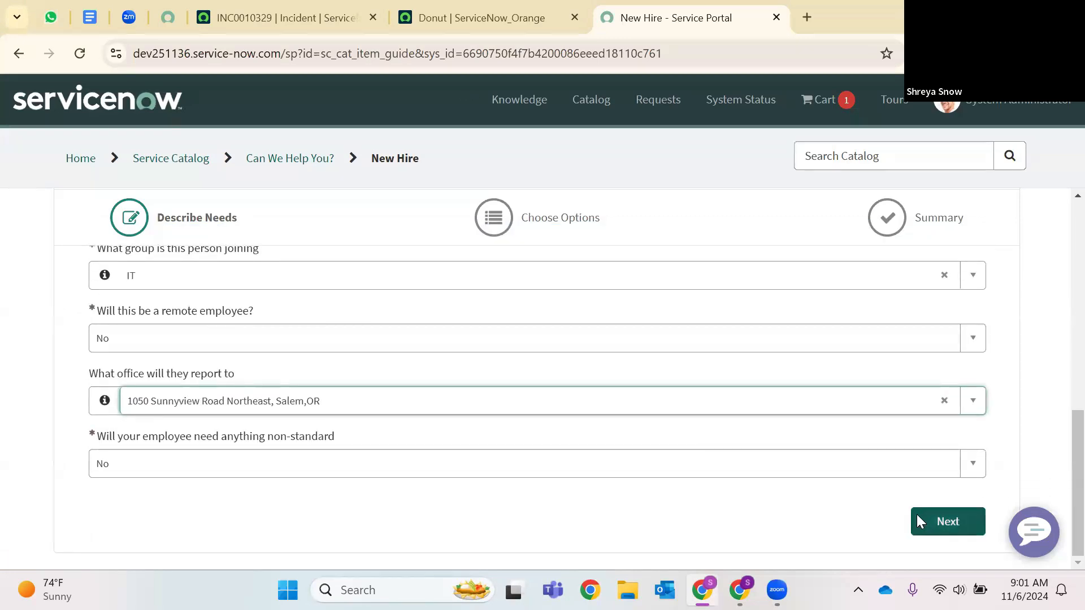
pyautogui.click(944, 521)
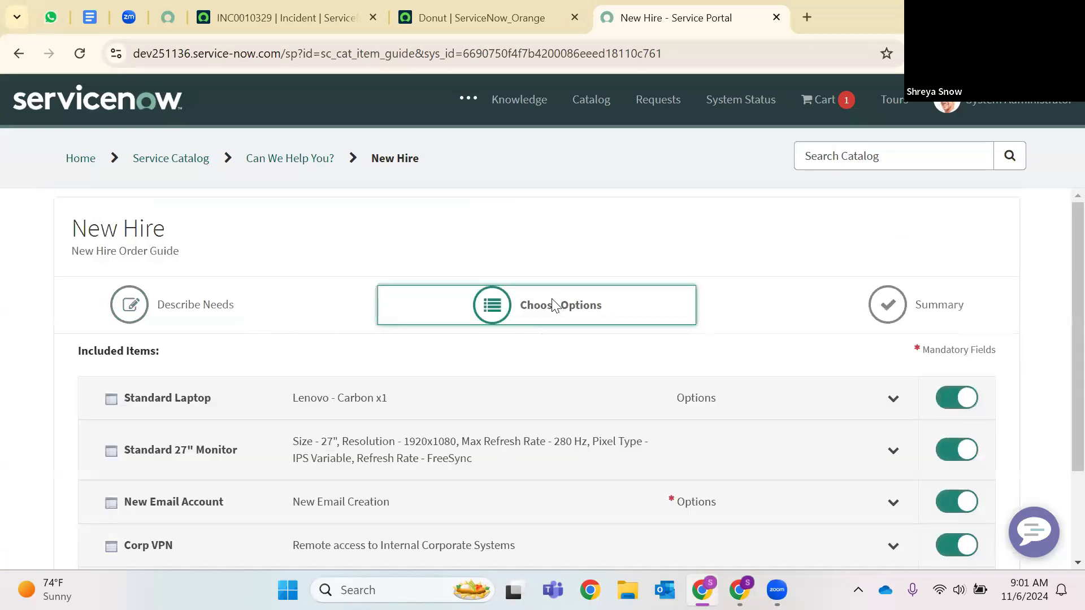
# Expand the Standard Laptop item and select Adobe Acrobat and Adobe Photoshop as optional software.
pyautogui.scroll(-1, 551, 309)
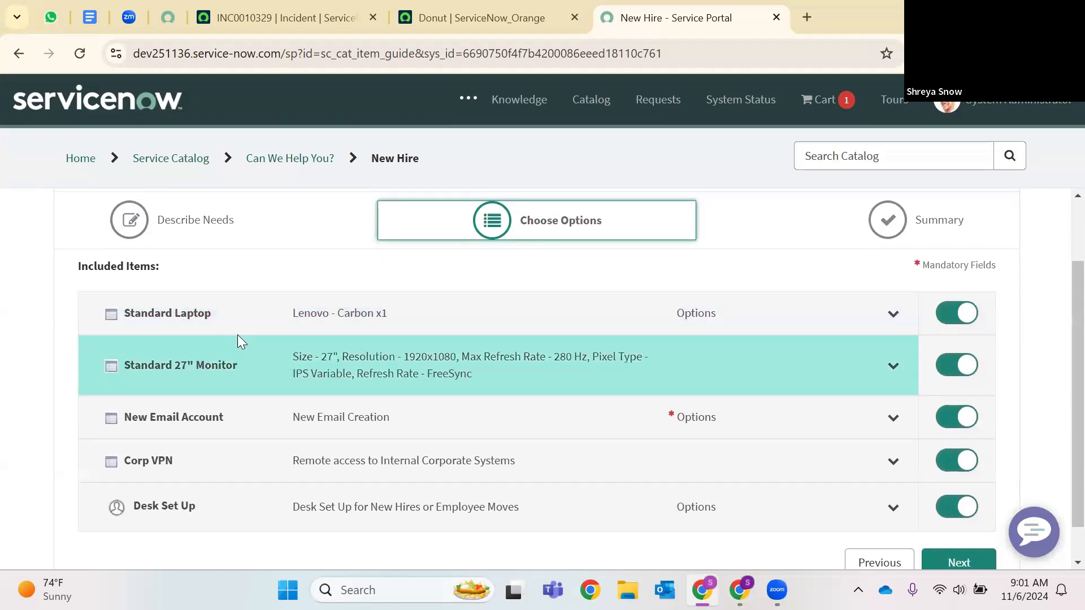
pyautogui.click(881, 321)
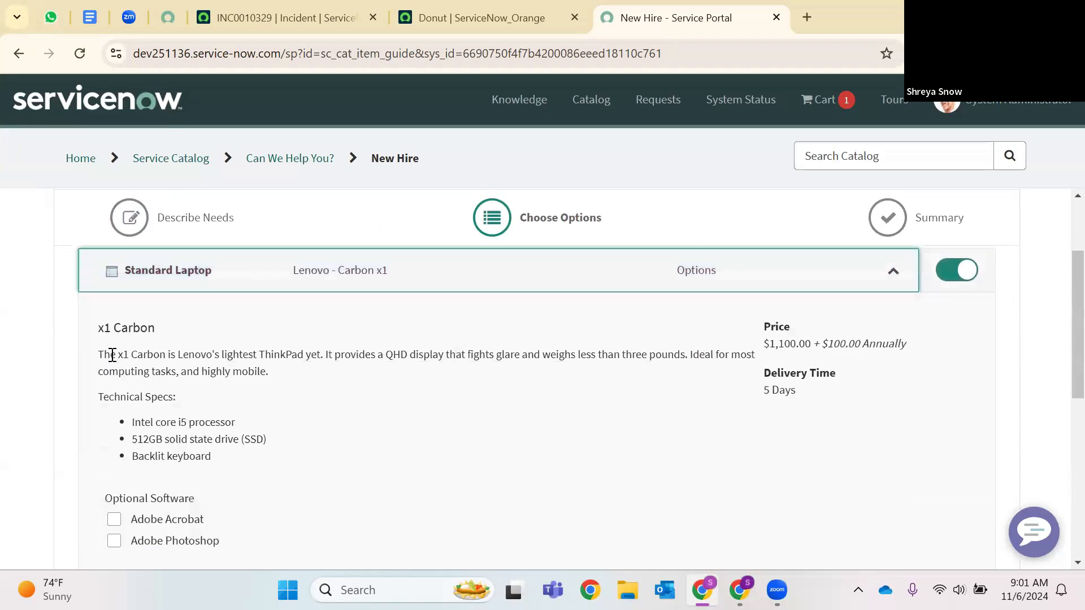
pyautogui.moveTo(99, 328); pyautogui.dragTo(215, 460)
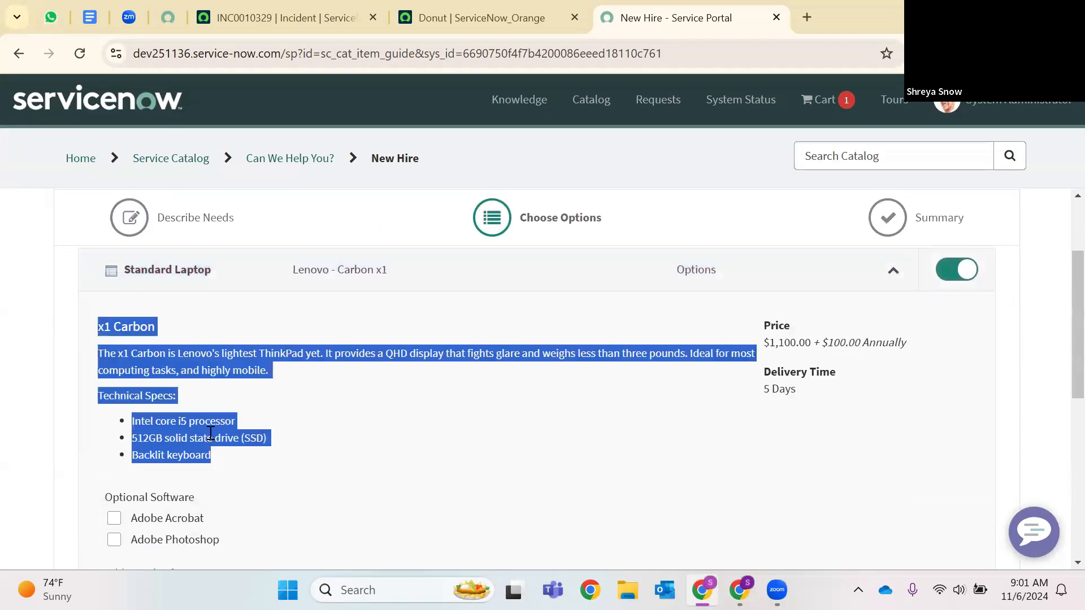
pyautogui.click(167, 520)
pyautogui.click(158, 541)
# Enter "required for my project" as the laptop's additional software requirements.
pyautogui.scroll(-2, 339, 413)
pyautogui.click(320, 429)
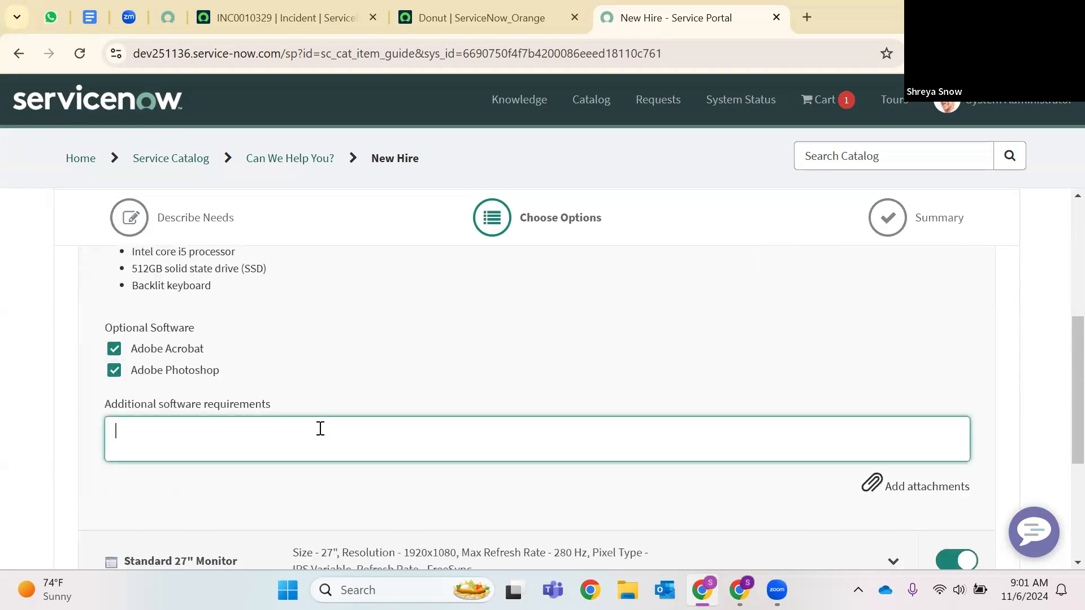
pyautogui.write('requireme')
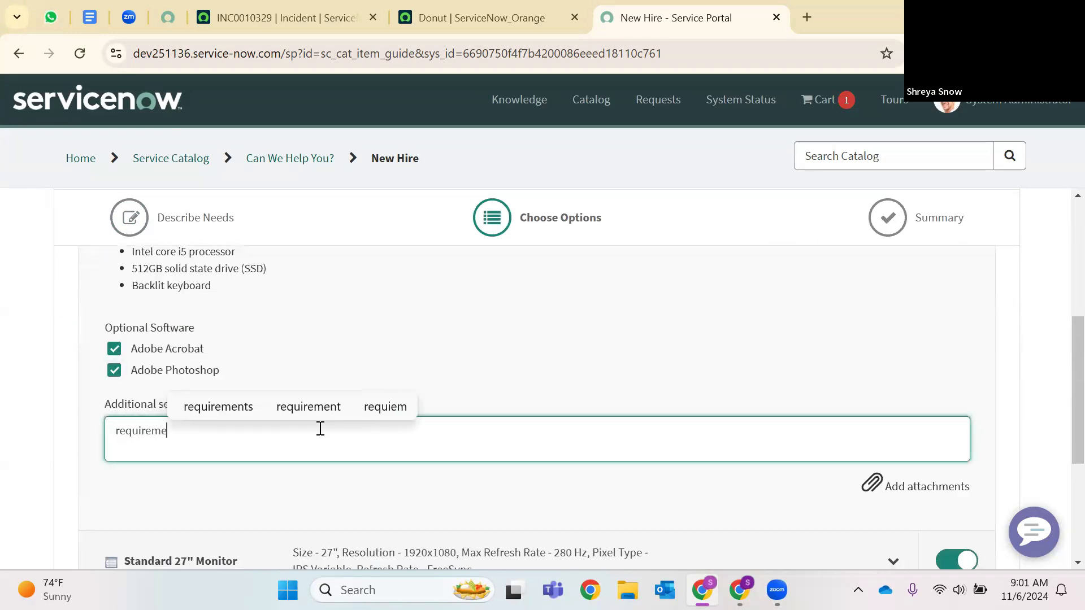
pyautogui.press('BackSpace')
pyautogui.press('BackSpace')
pyautogui.write('d for my ')
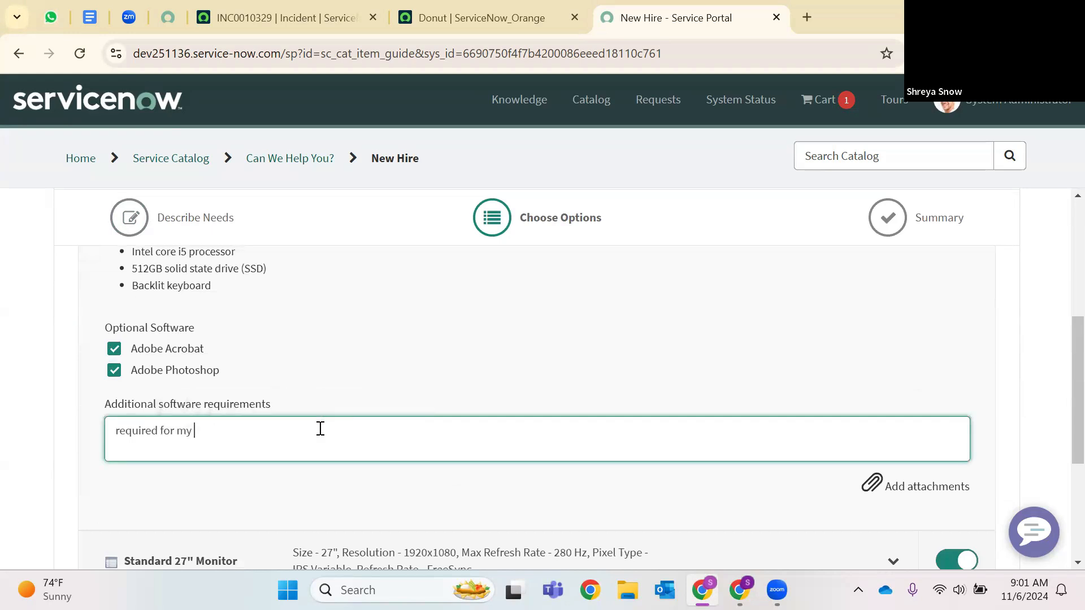
pyautogui.write('project')
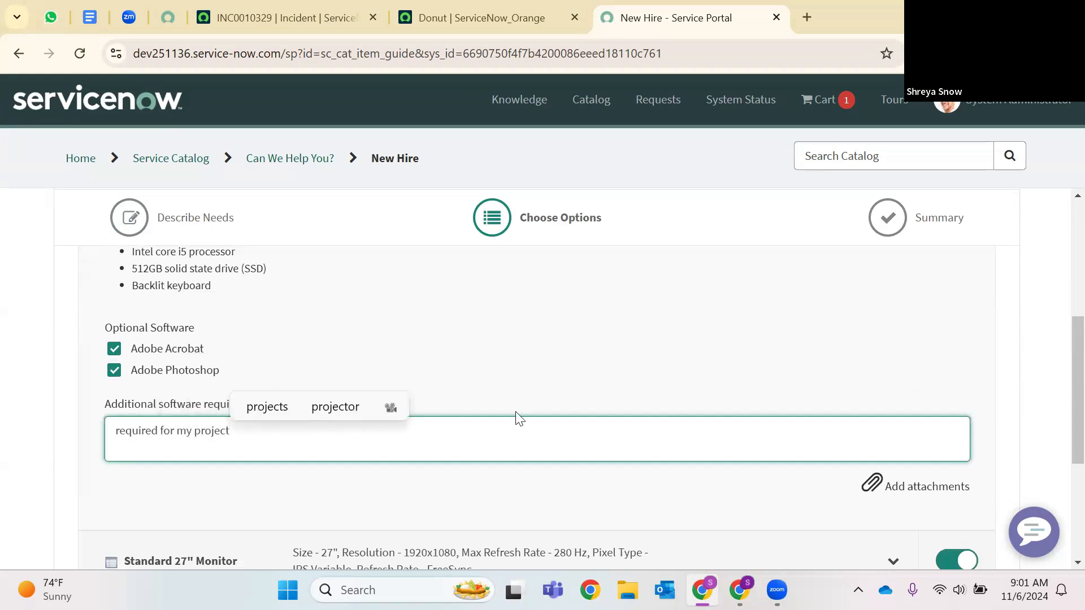
# Exclude the Standard 27" Monitor from the New Hire order.
pyautogui.scroll(-2, 788, 419)
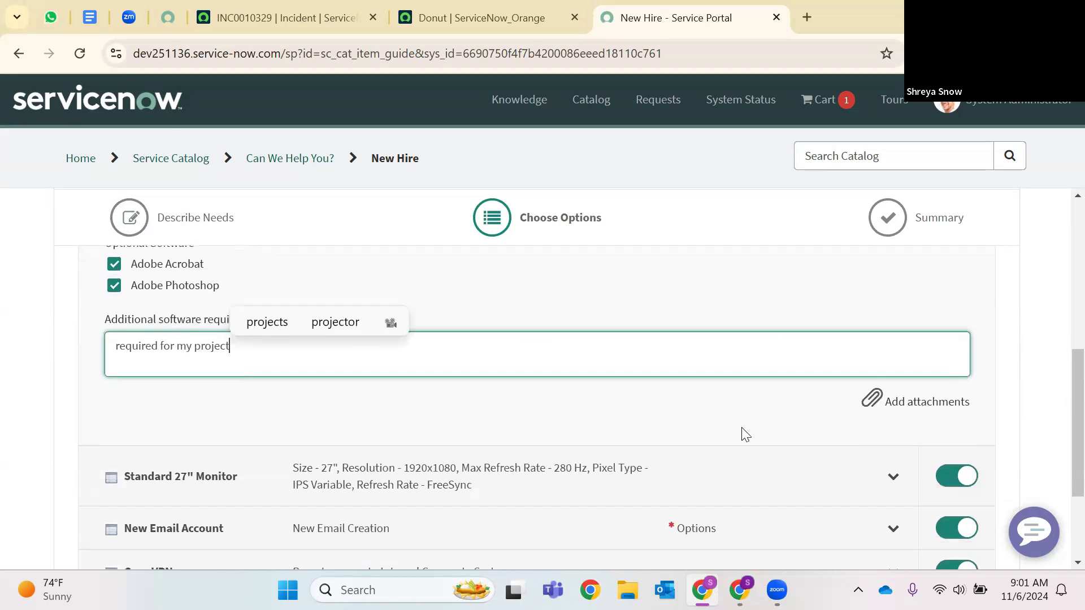
pyautogui.scroll(-3, 509, 362)
pyautogui.click(402, 351)
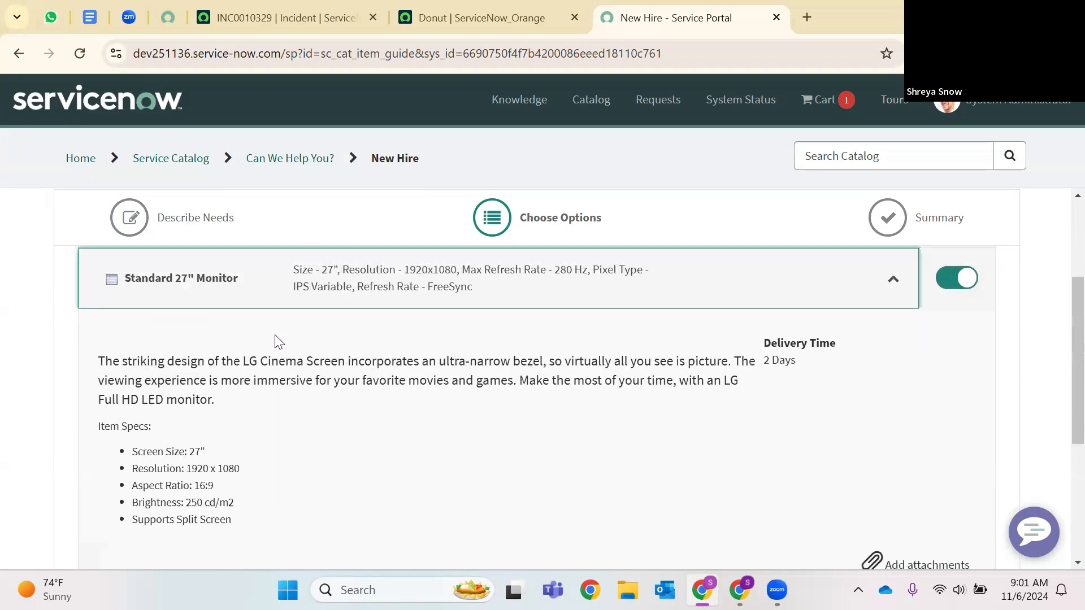
pyautogui.click(950, 279)
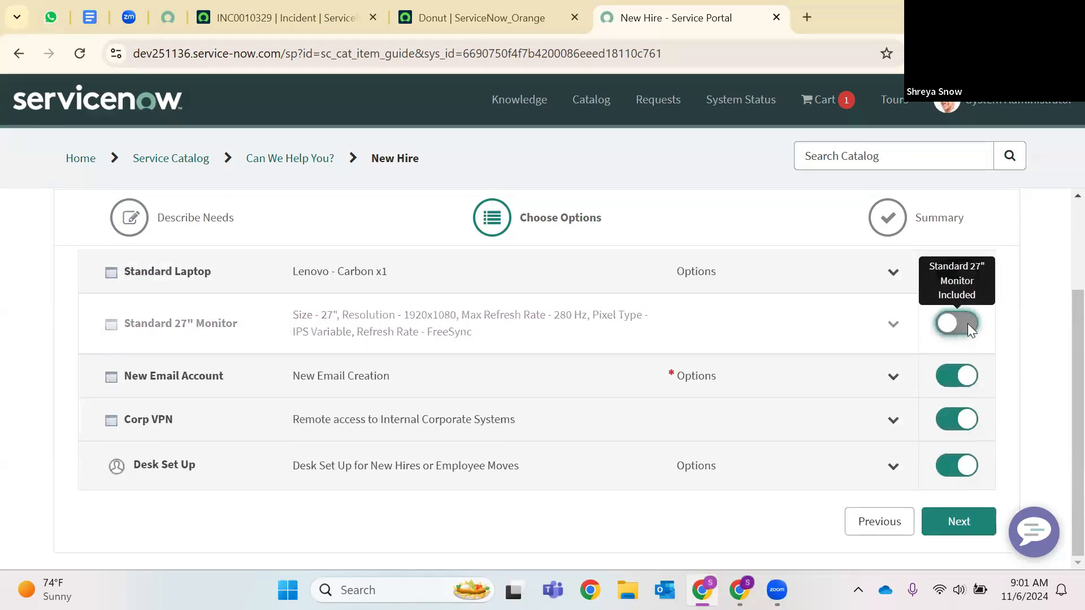
# Expand the New Email Account item and fill in the new hire's preferred email address.
pyautogui.click(814, 380)
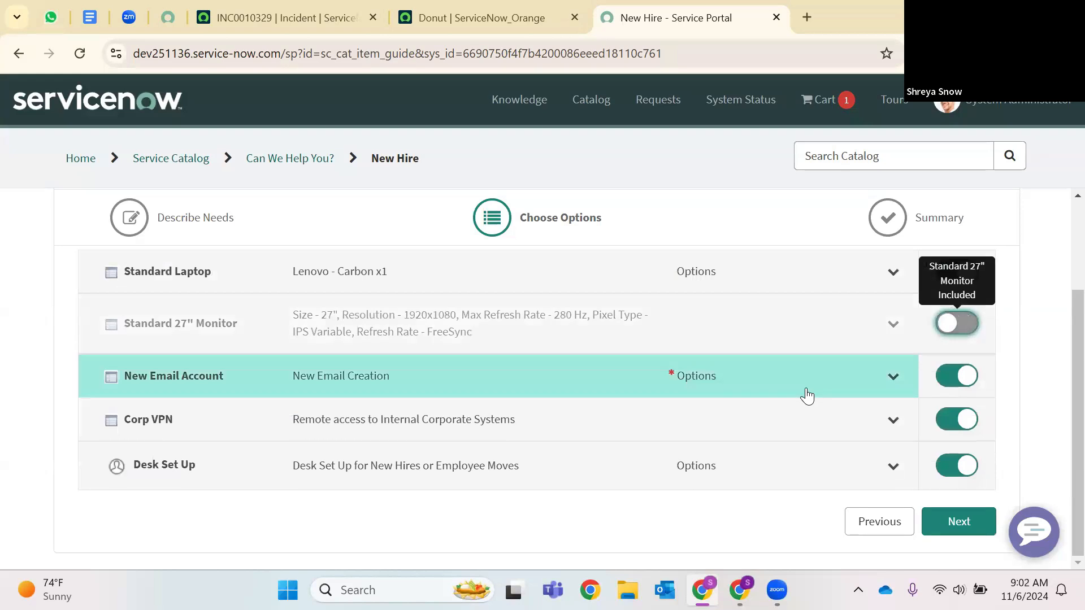
pyautogui.scroll(-3, 291, 383)
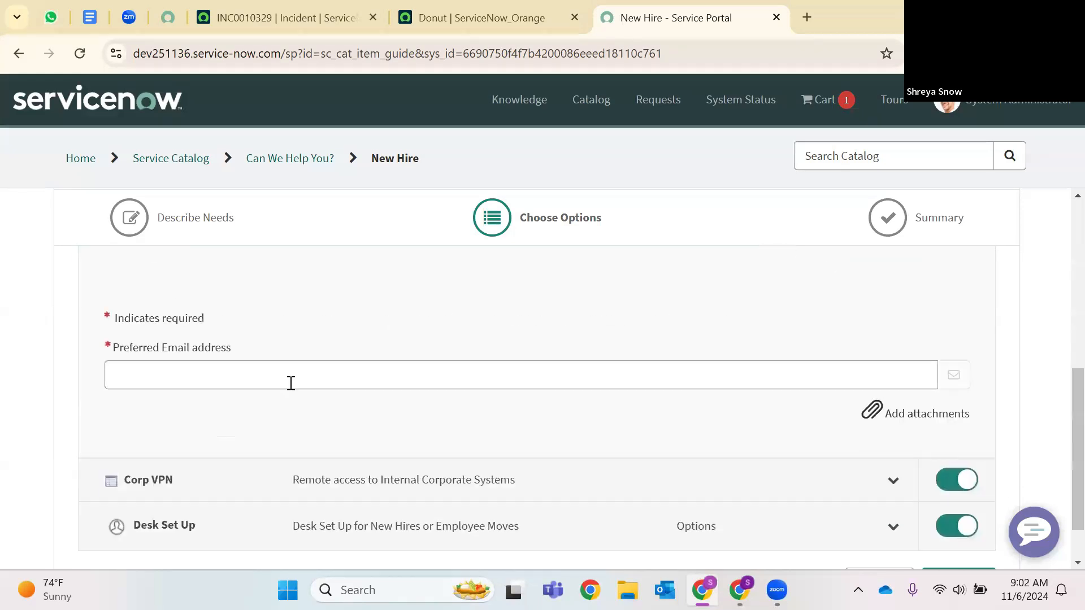
pyautogui.click(278, 374)
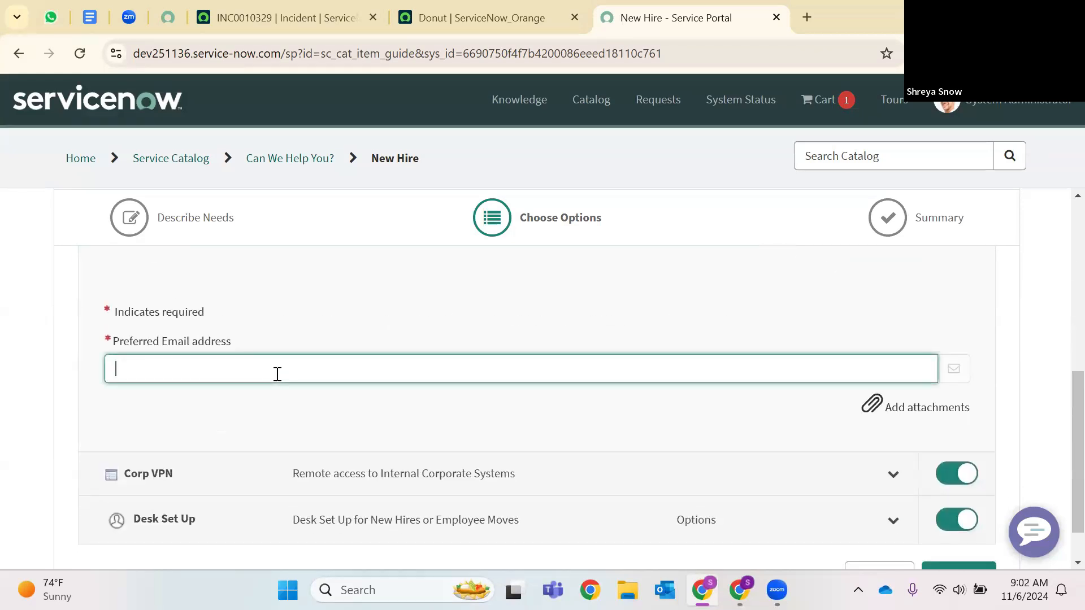
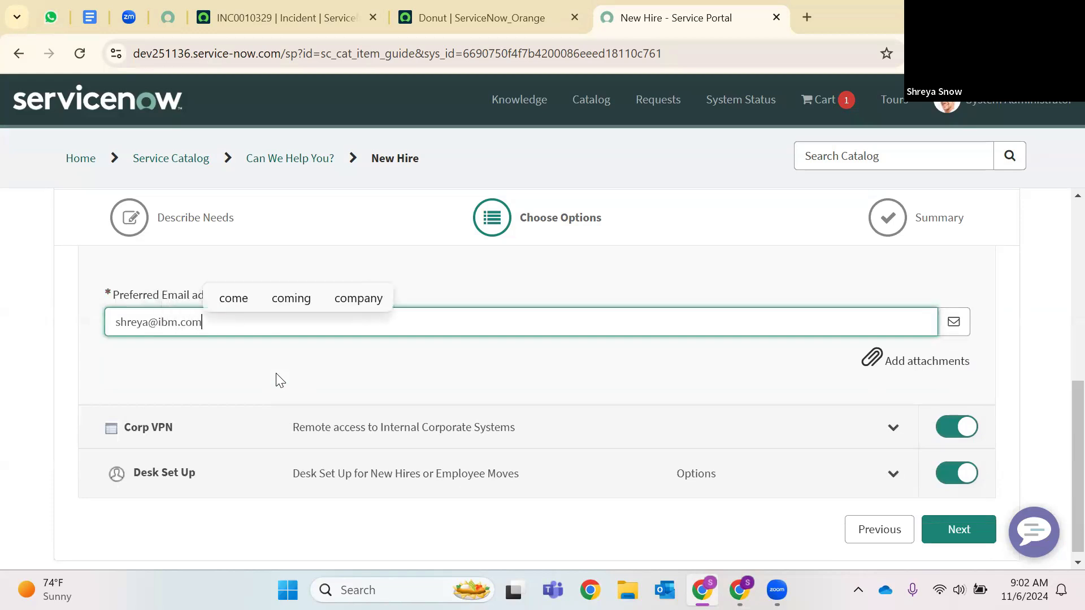
# Review the Corp VPN and Desk Set Up items and continue to the Summary step.
pyautogui.scroll(-1, 639, 412)
pyautogui.click(804, 417)
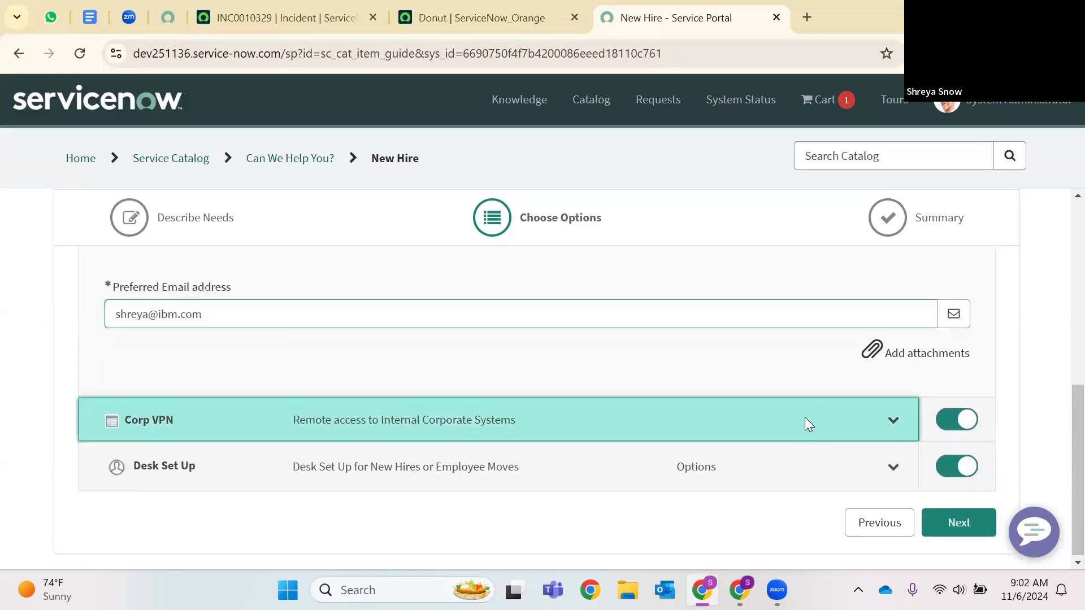
pyautogui.scroll(-5, 683, 384)
pyautogui.click(862, 457)
pyautogui.scroll(-3, 678, 347)
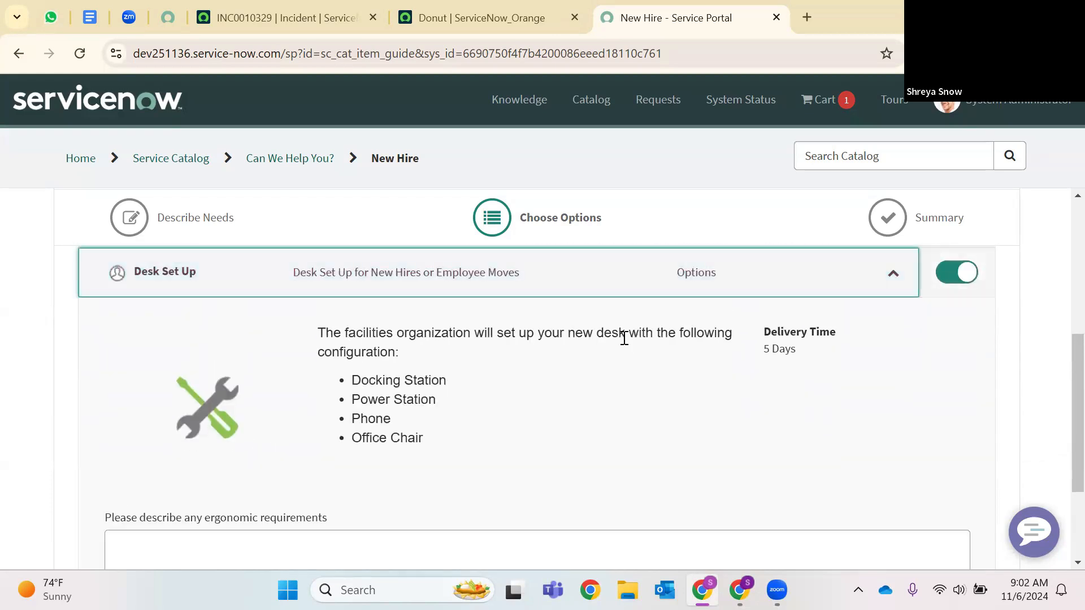
pyautogui.scroll(-3, 669, 342)
pyautogui.click(288, 391)
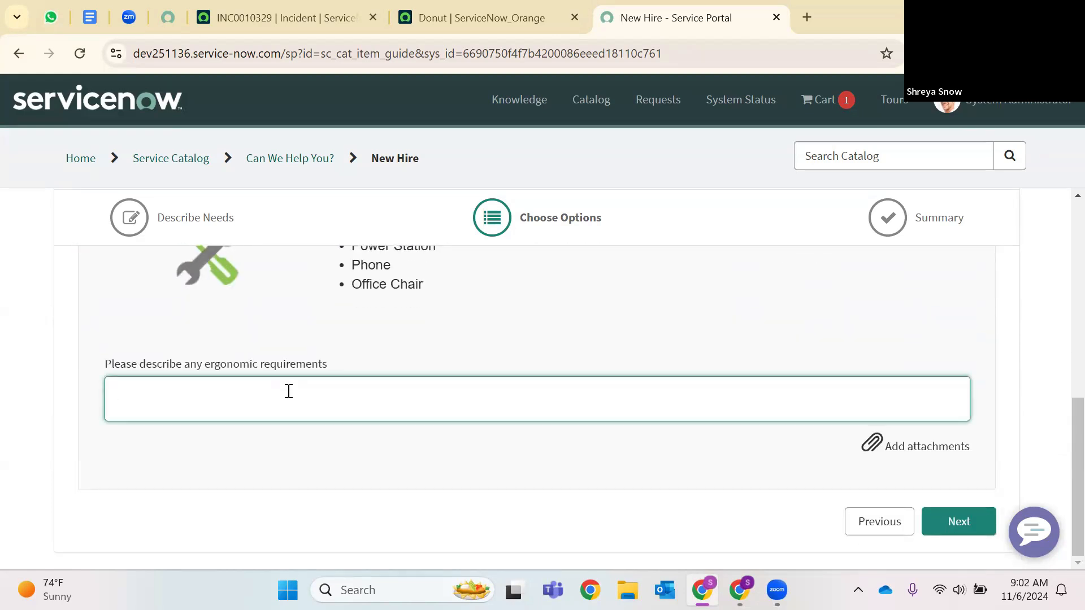
pyautogui.click(958, 527)
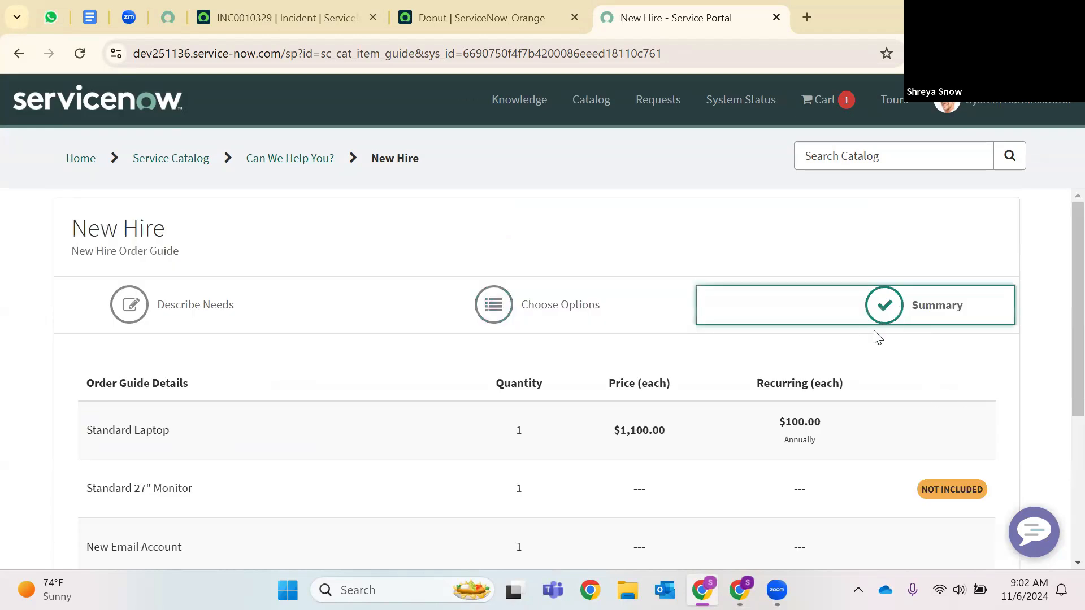
# Order the package now, adding "call me" as special instructions, and check out.
pyautogui.scroll(-5, 876, 337)
pyautogui.doubleClick(739, 443)
pyautogui.tripleClick(739, 443)
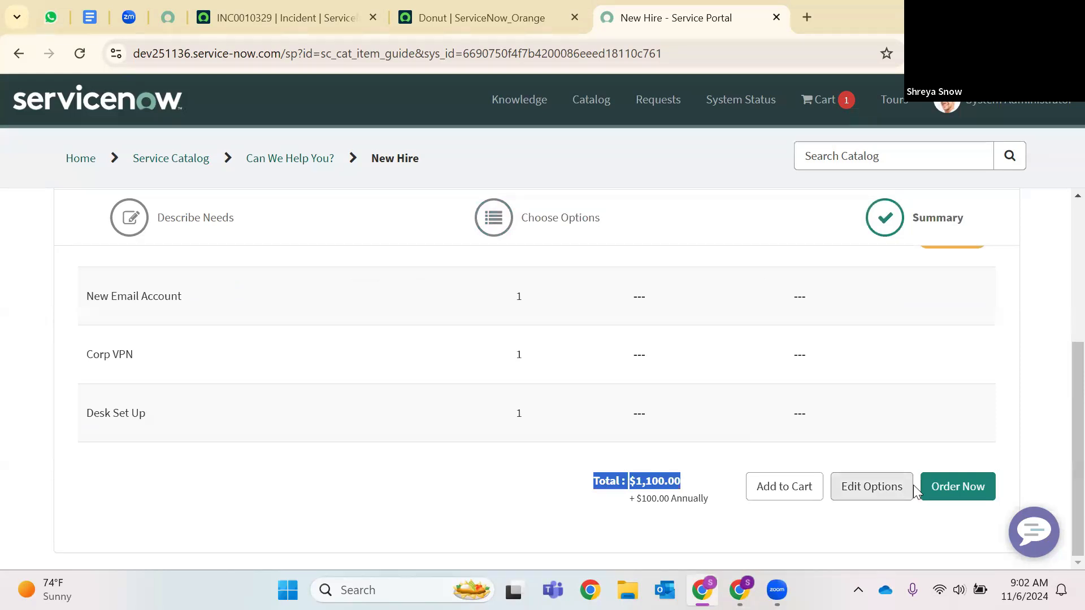
pyautogui.click(932, 488)
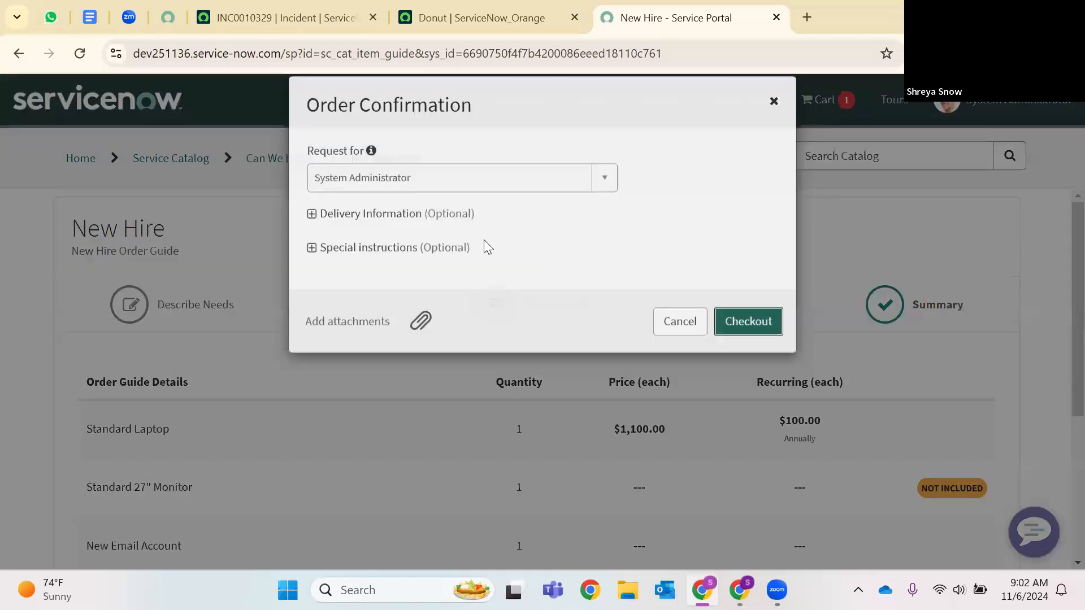
pyautogui.click(378, 237)
pyautogui.click(371, 281)
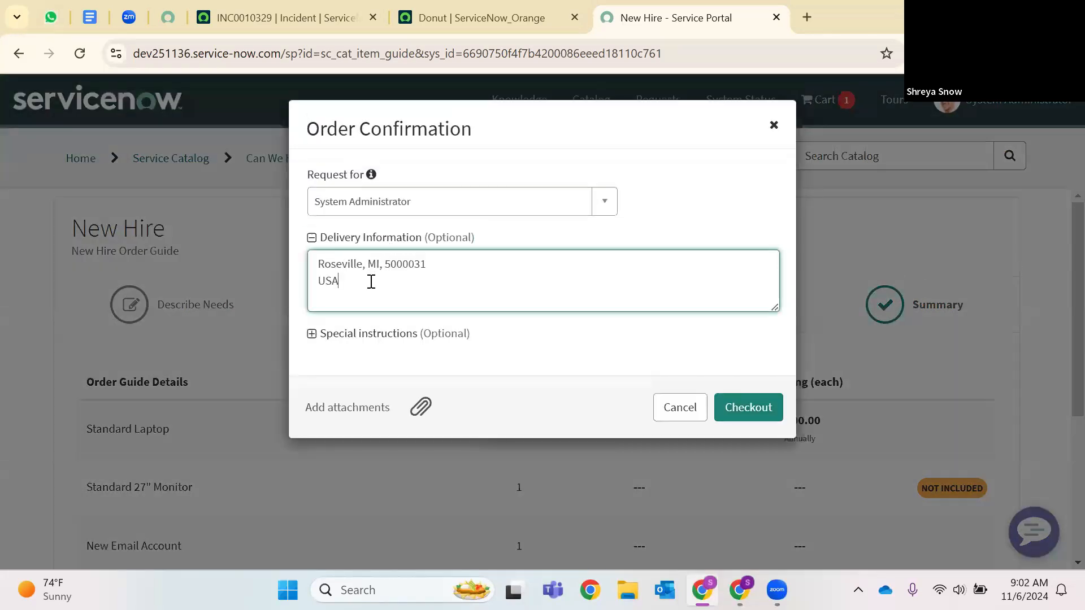
pyautogui.click(385, 337)
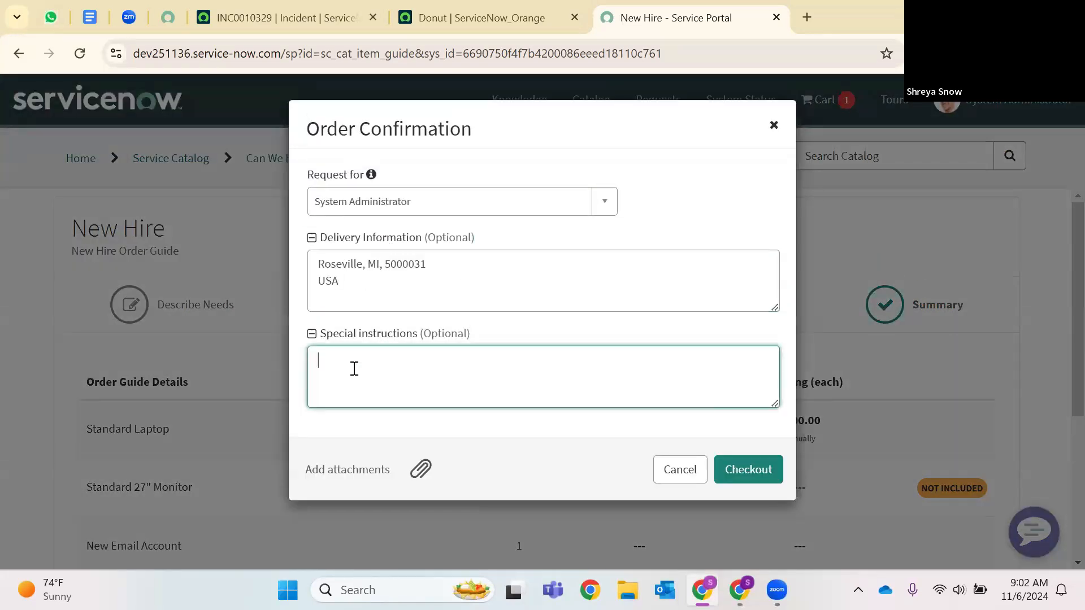
pyautogui.write('call me')
pyautogui.click(755, 470)
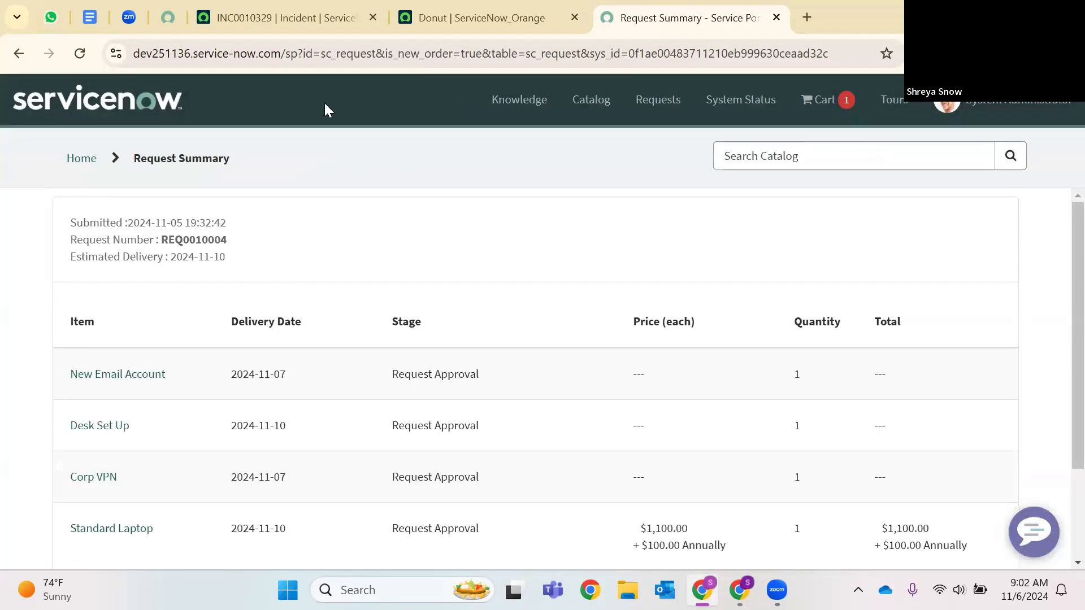
# Copy the request number from the request summary page.
pyautogui.moveTo(233, 244); pyautogui.dragTo(168, 237)
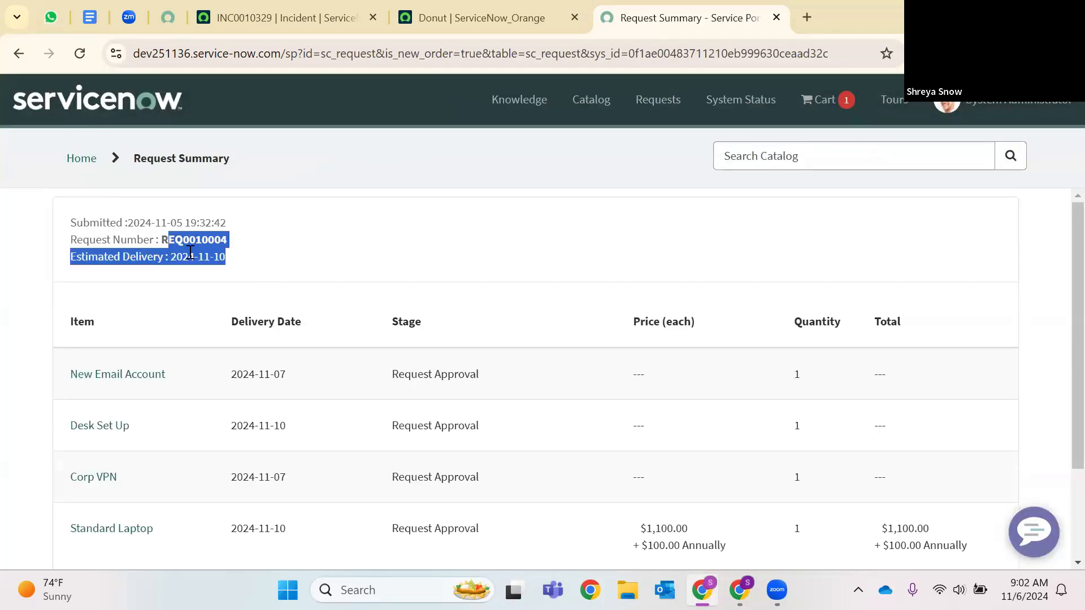
pyautogui.click(274, 254)
pyautogui.moveTo(232, 249)
pyautogui.mouseDown()
pyautogui.moveTo(184, 241)
pyautogui.moveTo(239, 240)
pyautogui.moveTo(222, 236)
pyautogui.mouseUp()
pyautogui.click(287, 288)
pyautogui.click(161, 242)
pyautogui.rightClick(217, 245)
pyautogui.click(264, 269)
# Switch to the platform tab and search globally for the copied request number.
pyautogui.click(277, 17)
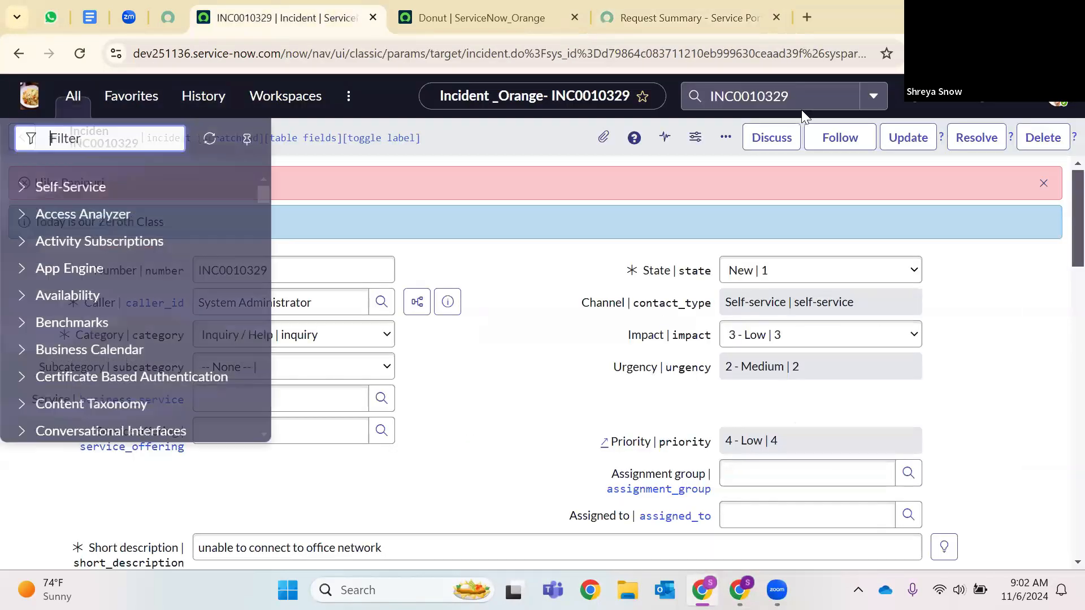
pyautogui.click(791, 108)
pyautogui.press('BackSpace')
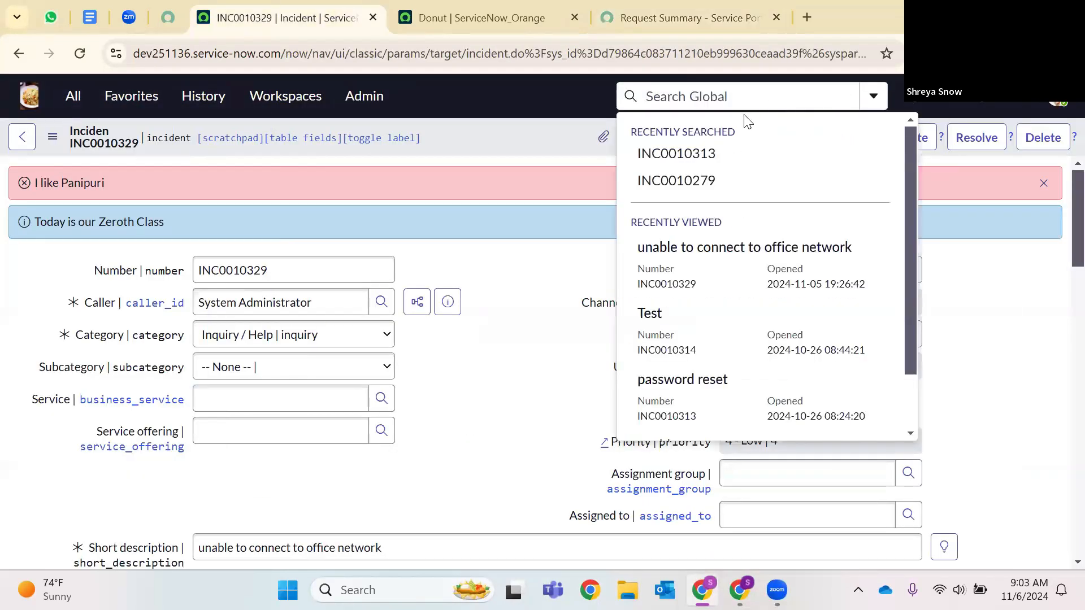
pyautogui.rightClick(751, 101)
pyautogui.hotkey('ctrl', 'v')
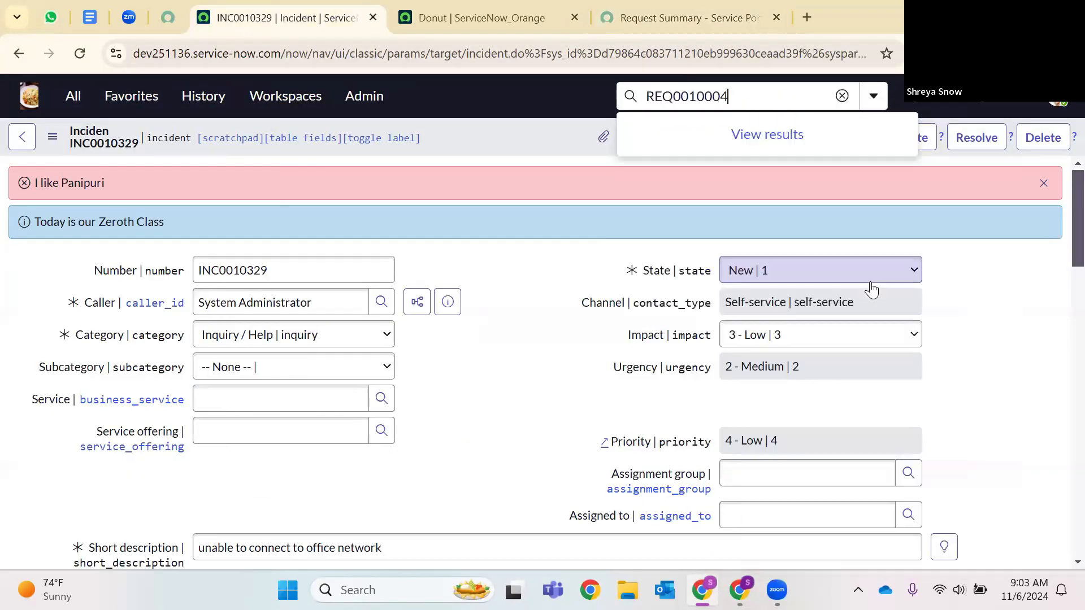
pyautogui.press('Return')
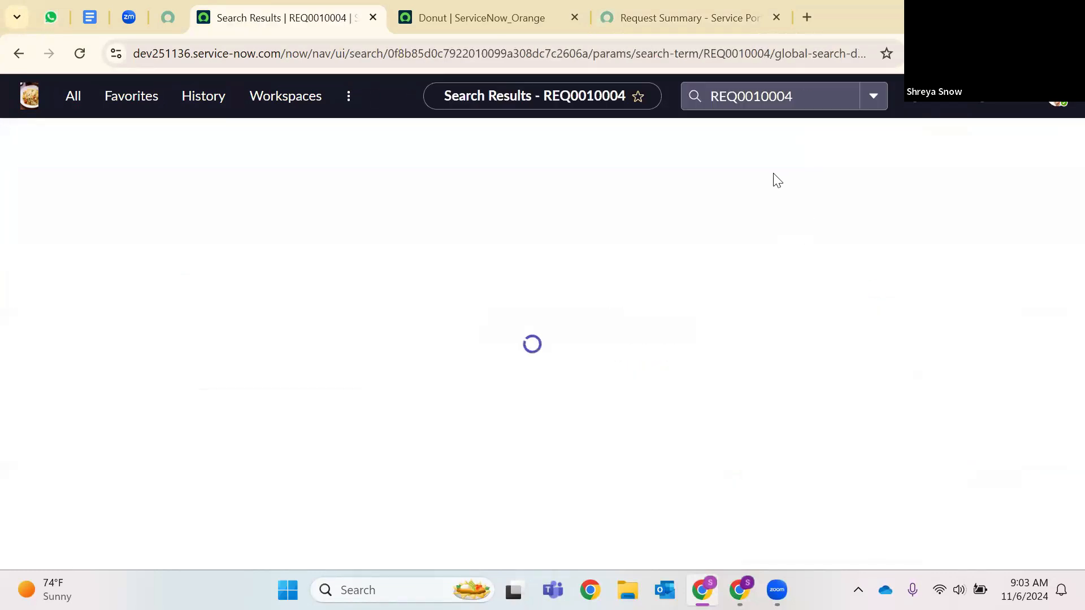
# Close the extra browser tabs and open the request record from the search results.
pyautogui.click(576, 18)
pyautogui.click(585, 17)
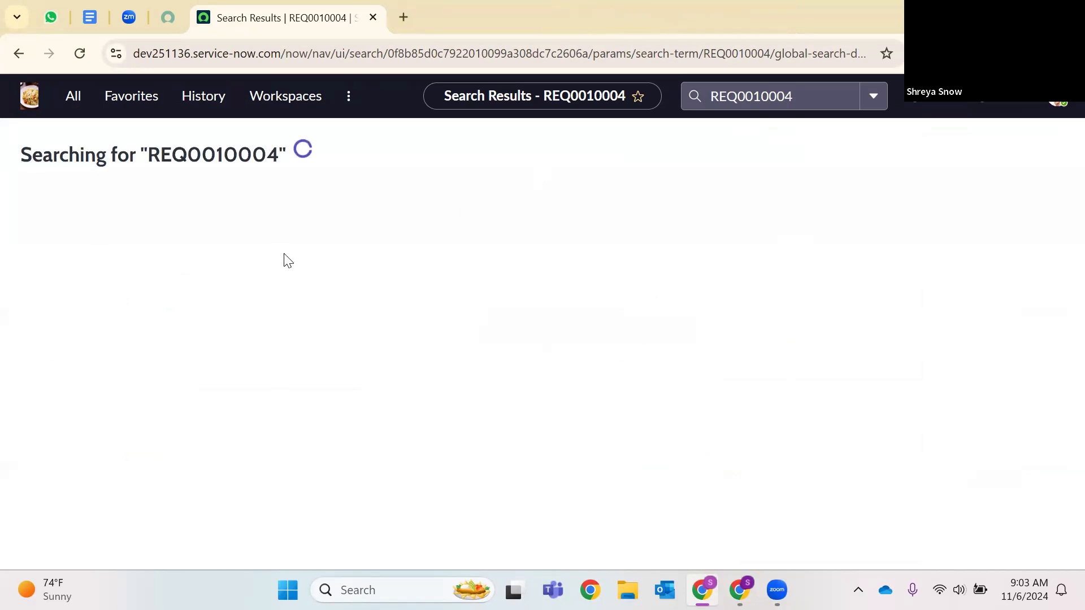
pyautogui.click(255, 308)
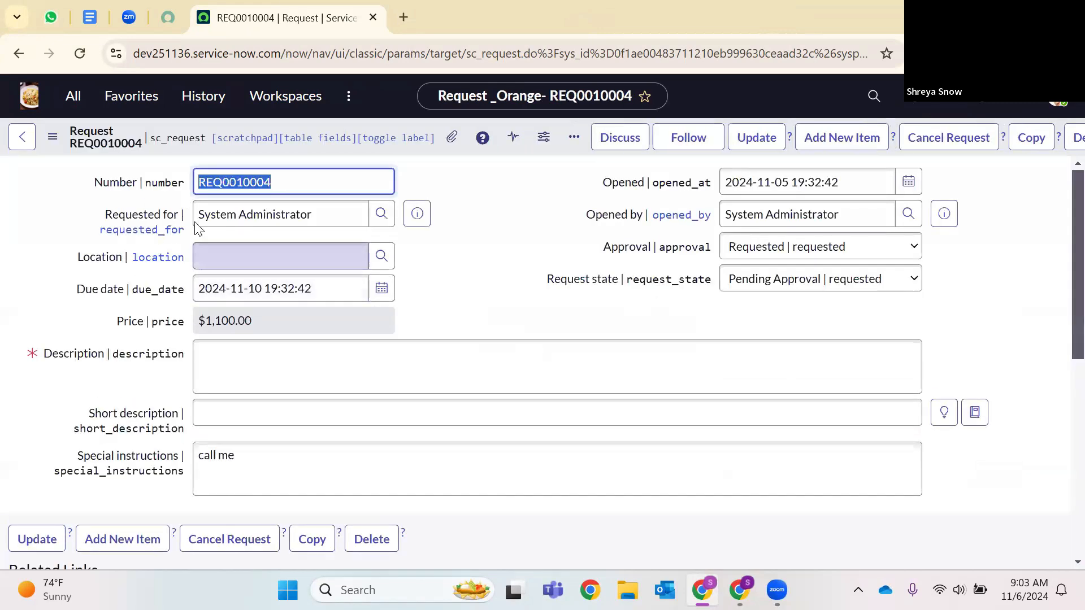
# Enter "sdfghj" as the request's description.
pyautogui.click(318, 351)
pyautogui.write('sdfghj')
pyautogui.press('Tab')
pyautogui.press('Tab')
pyautogui.press('Tab')
pyautogui.press('Tab')
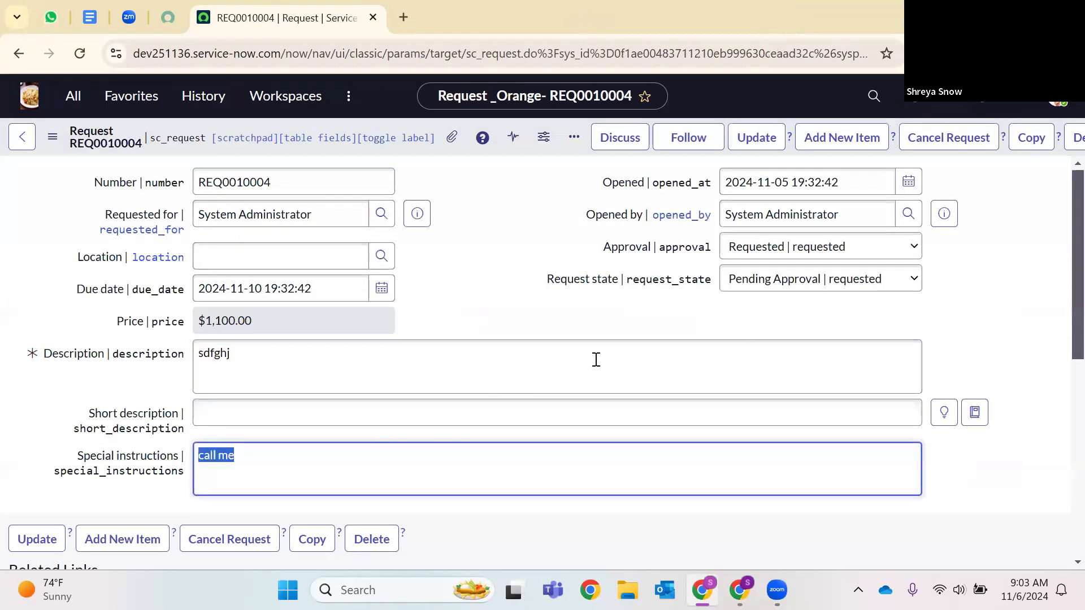
# Review the request's approval options, its approvers and its requested items.
pyautogui.click(784, 247)
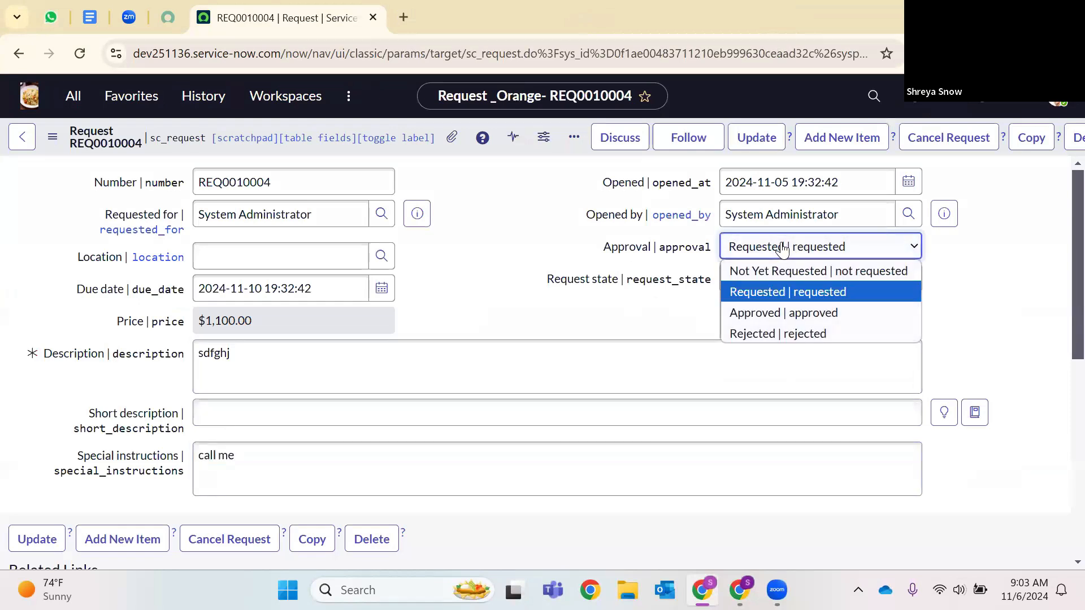
pyautogui.click(782, 249)
pyautogui.scroll(-6, 635, 306)
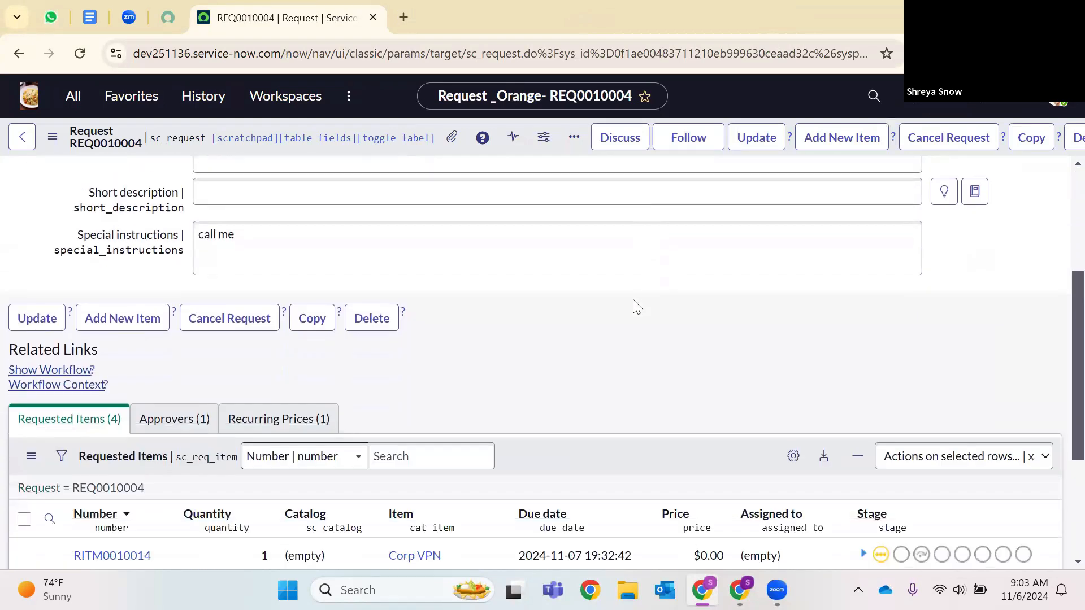
pyautogui.scroll(-1, 201, 296)
pyautogui.click(201, 215)
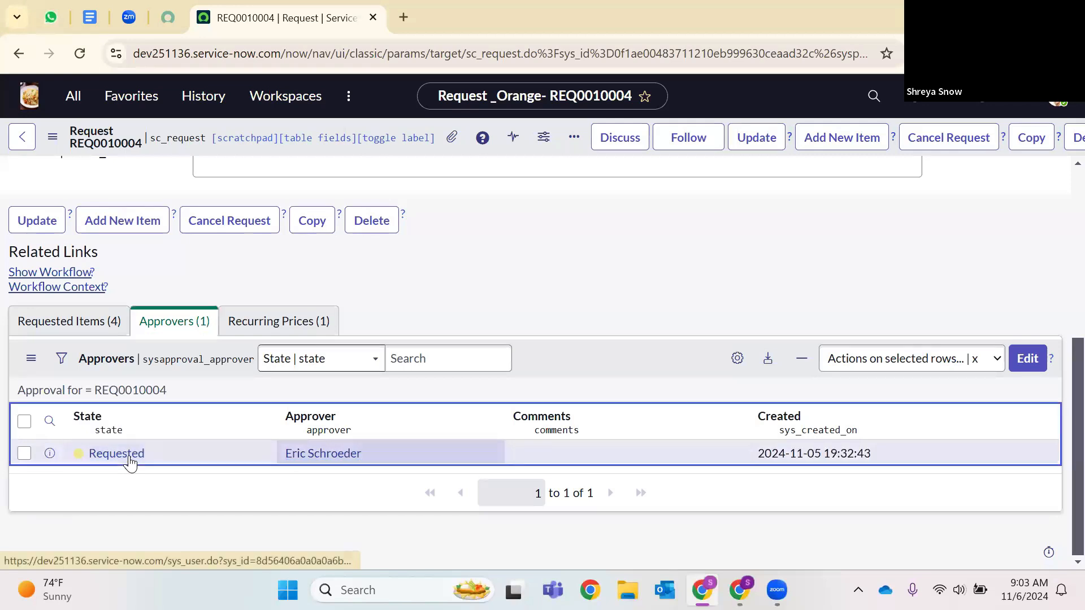
pyautogui.moveTo(365, 455); pyautogui.dragTo(284, 454)
pyautogui.click(89, 321)
pyautogui.scroll(-2, 138, 429)
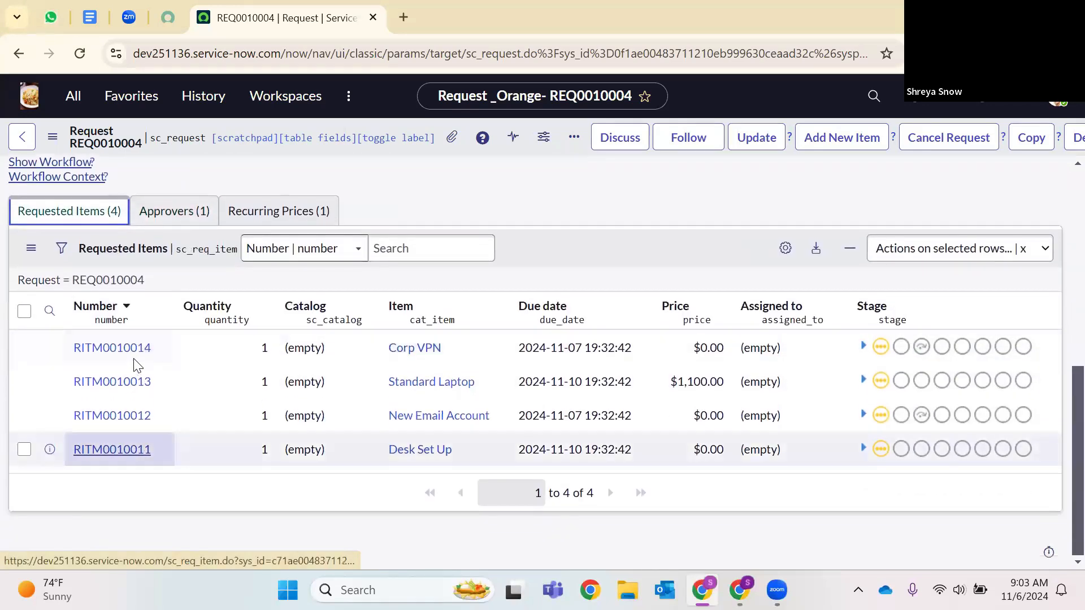
# Expand the Corp VPN item's stage progress and open requested item RITM0010014 in a new tab.
pyautogui.doubleClick(445, 346)
pyautogui.click(864, 347)
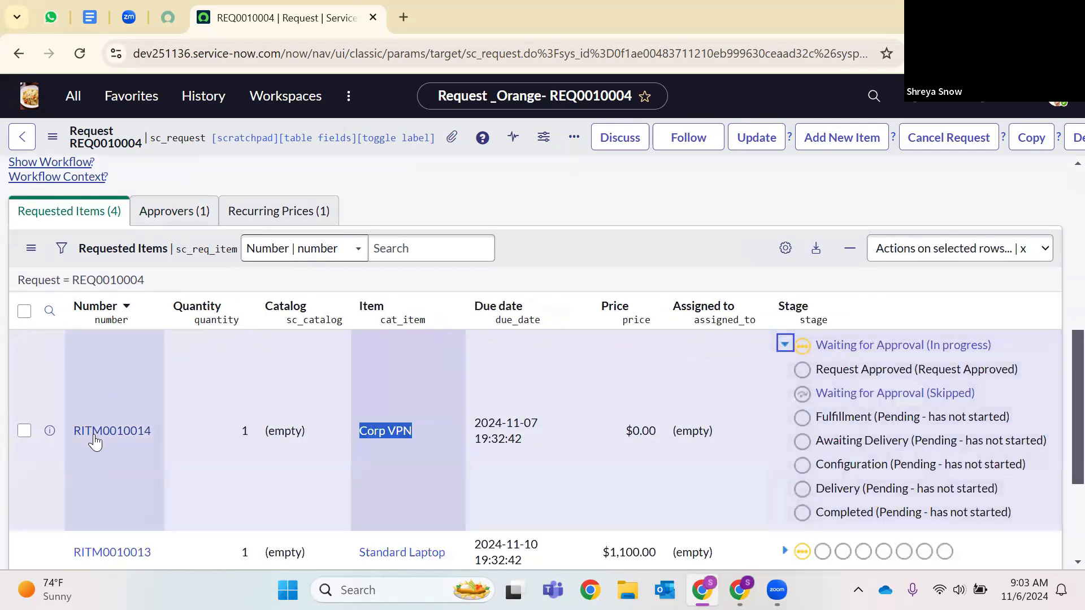
pyautogui.rightClick(97, 438)
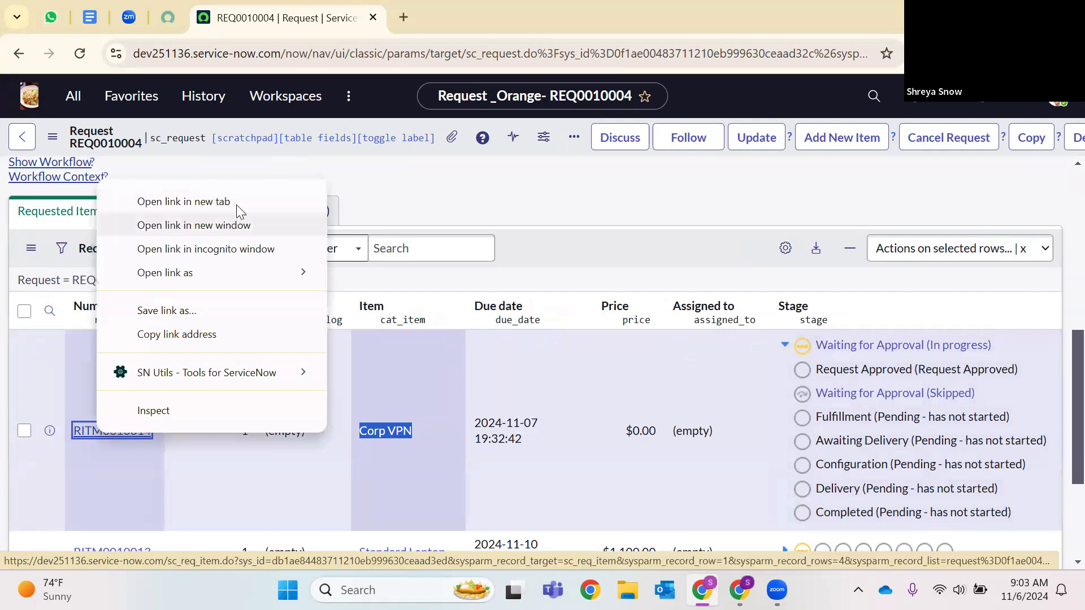
pyautogui.click(184, 202)
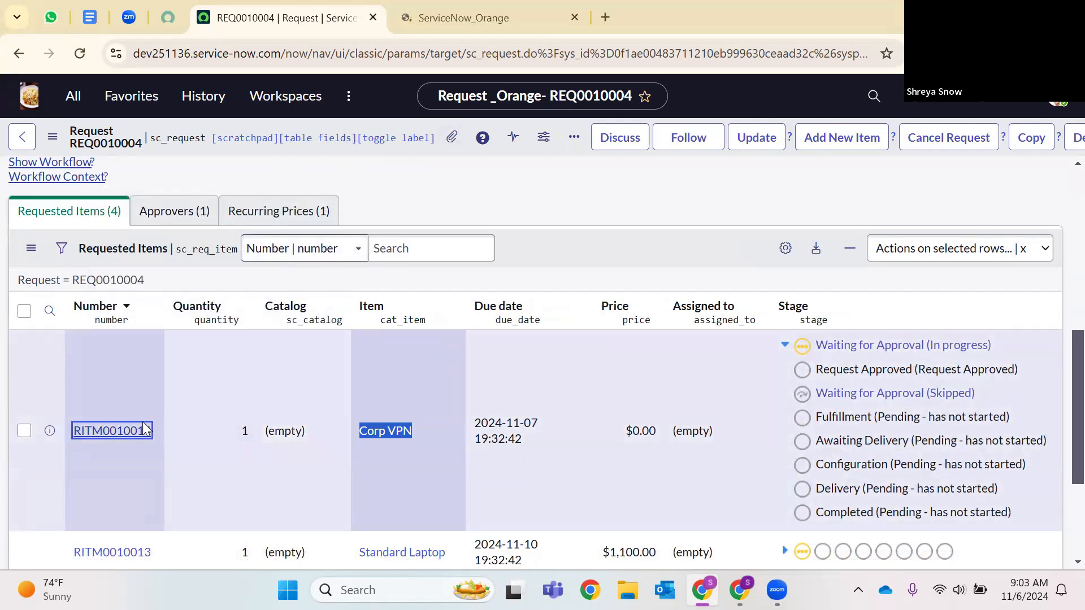
pyautogui.click(480, 20)
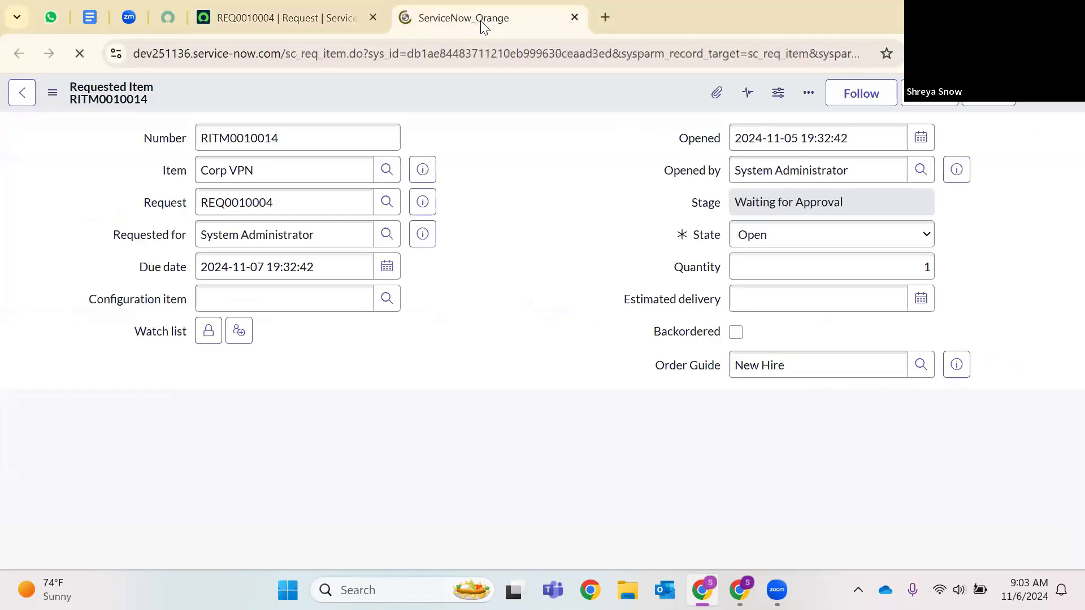
# Review the requested item's fields, catalog tasks, approvers and group approvals.
pyautogui.doubleClick(338, 56)
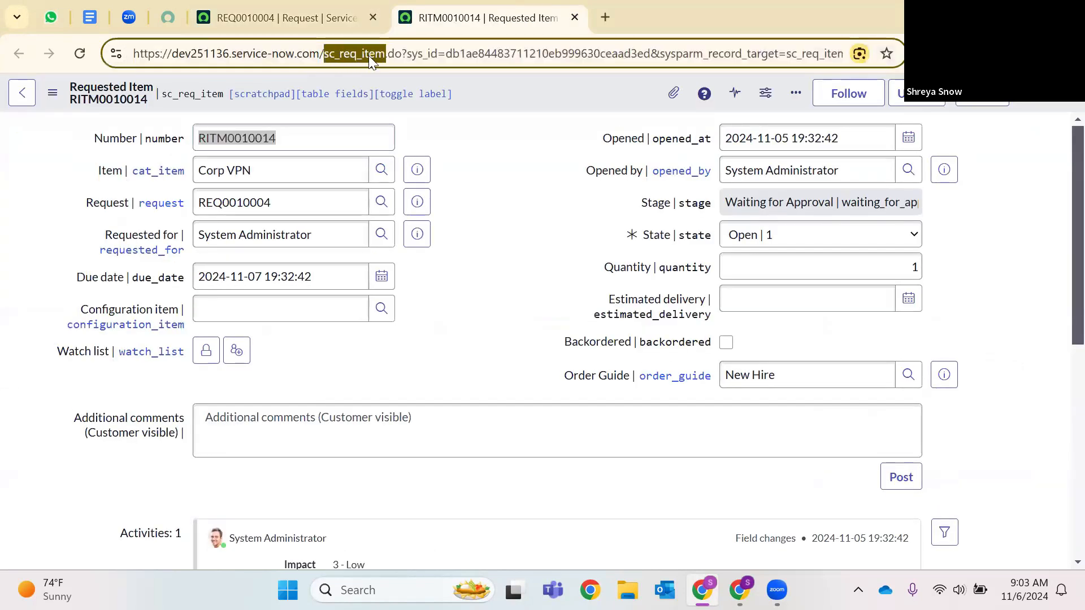
pyautogui.scroll(-7, 475, 252)
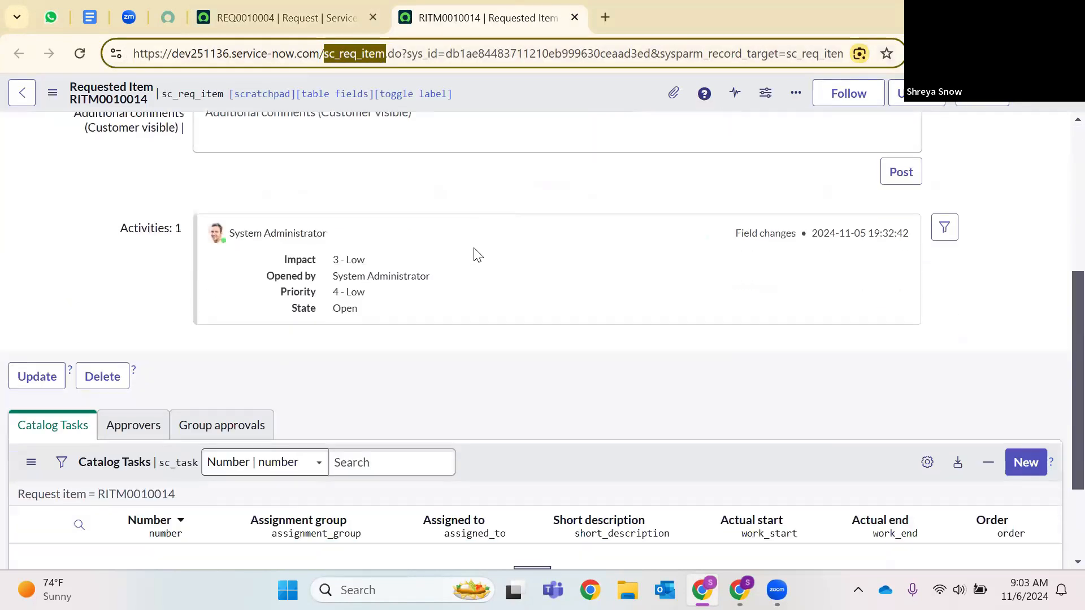
pyautogui.click(133, 307)
pyautogui.click(252, 307)
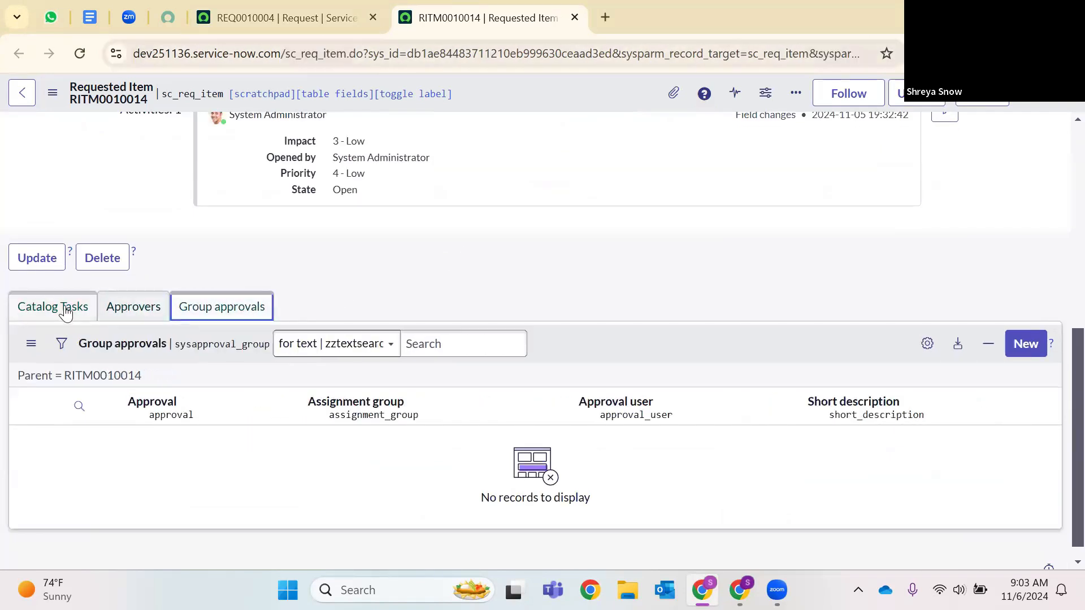
pyautogui.click(68, 309)
pyautogui.scroll(4, 341, 307)
pyautogui.scroll(-5, 92, 303)
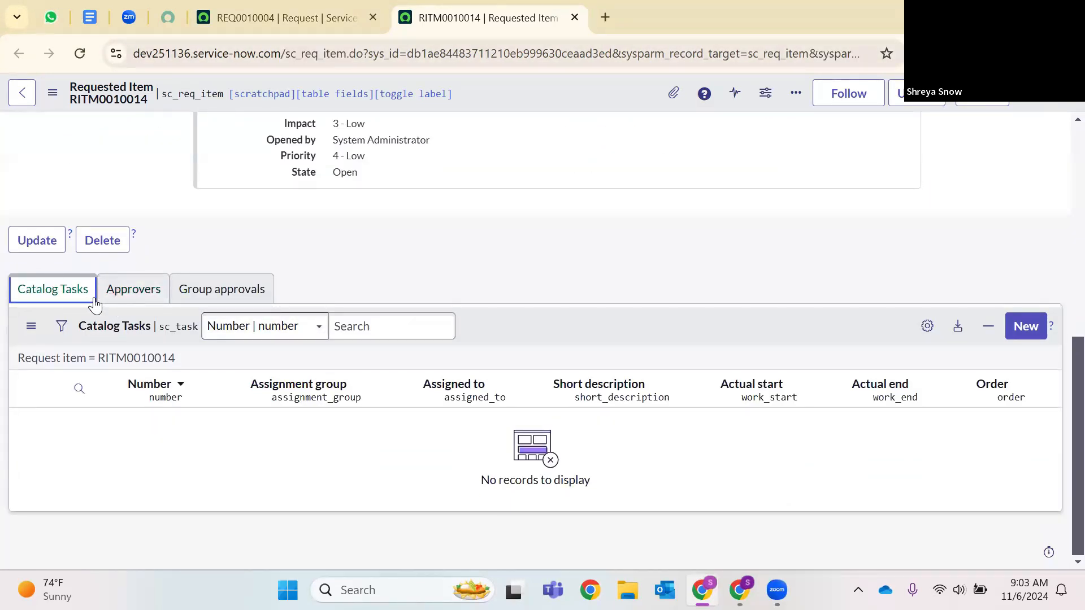
pyautogui.scroll(9, 319, 257)
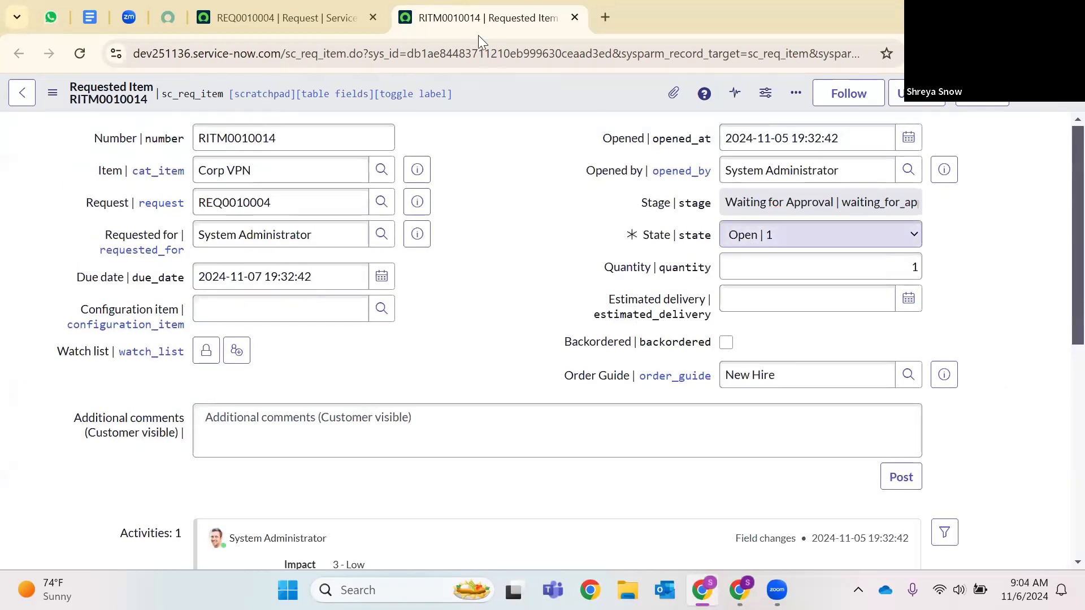
# Approve the request's pending approval from its Approvers list, leaving the page without saving.
pyautogui.click(285, 17)
pyautogui.click(171, 211)
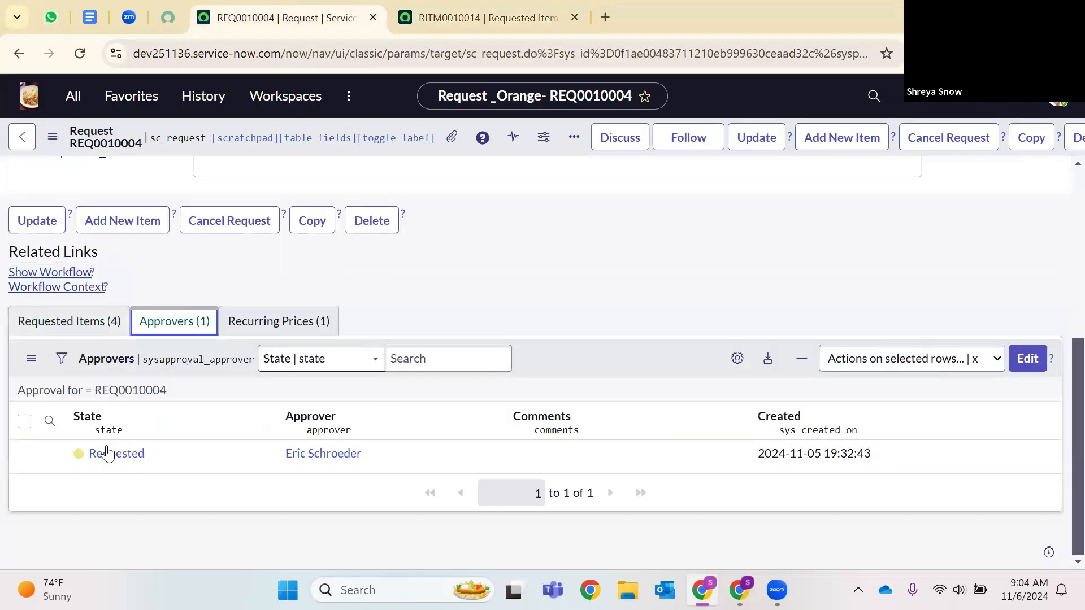
pyautogui.rightClick(107, 452)
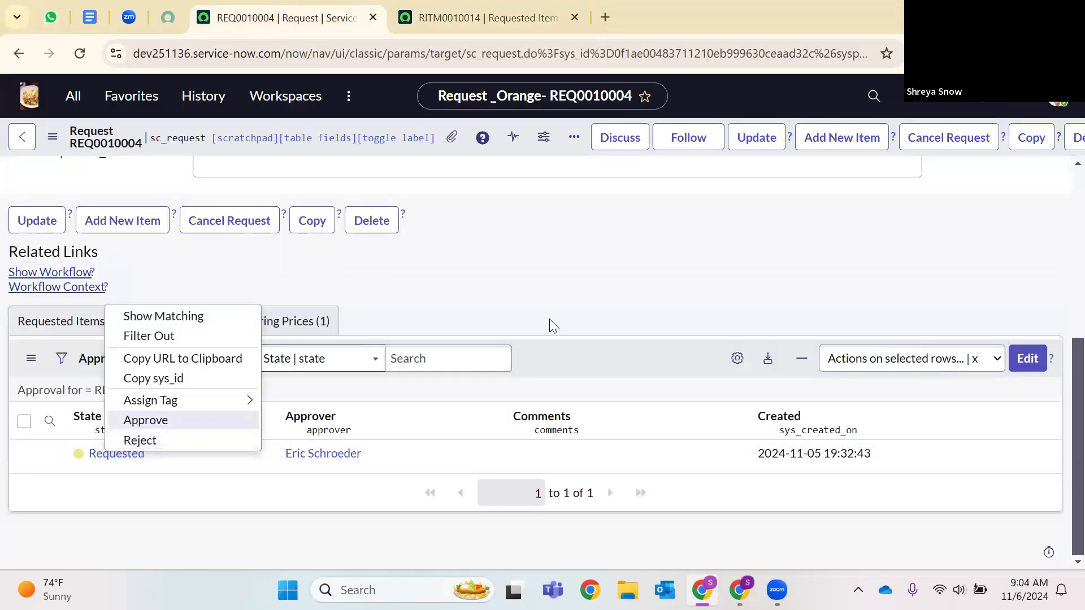
pyautogui.click(175, 420)
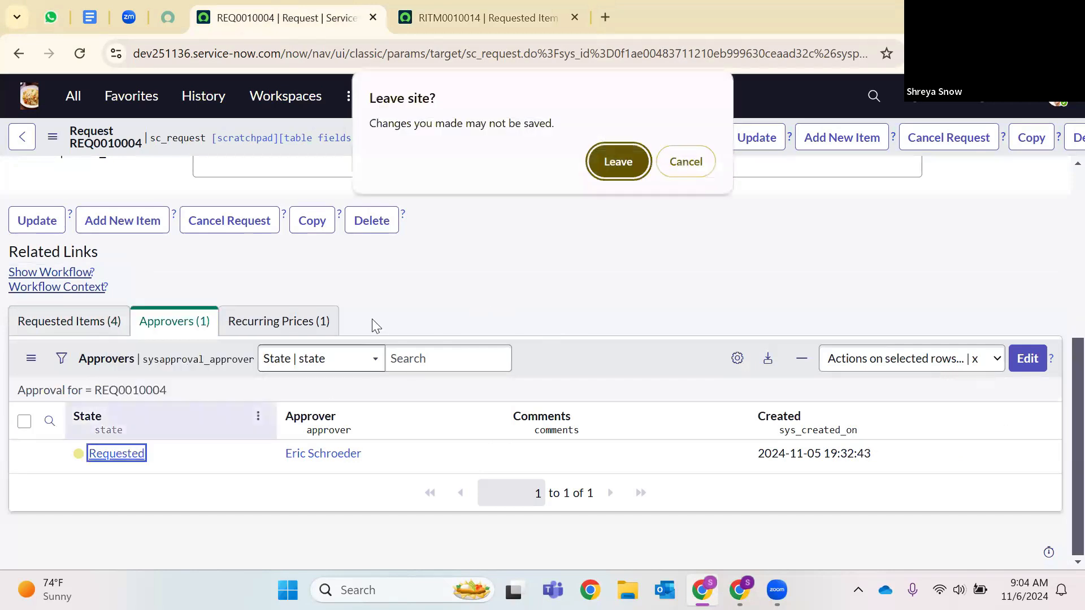
pyautogui.click(617, 163)
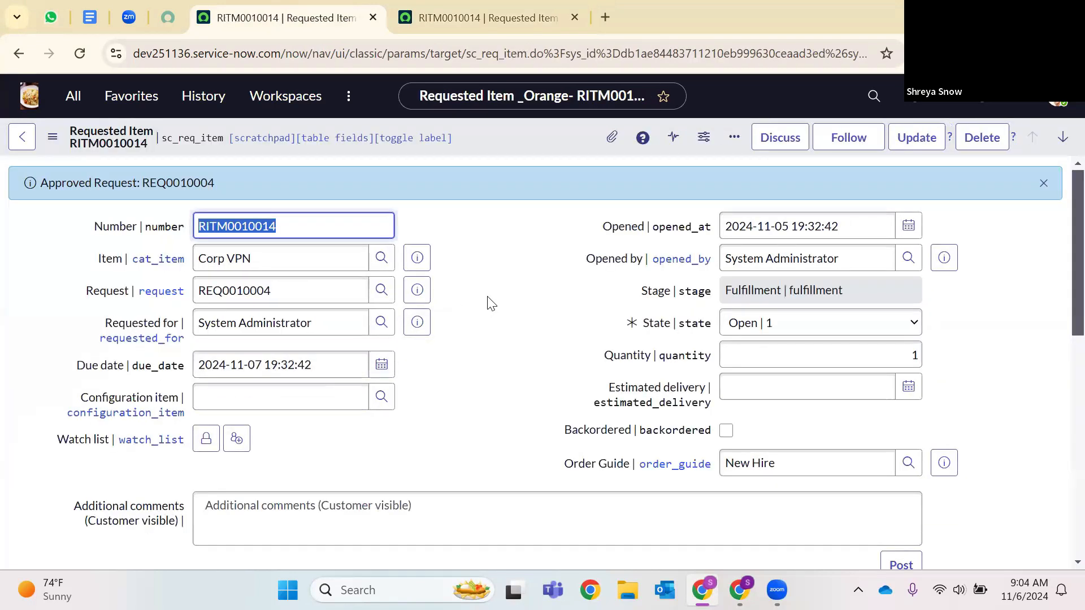
# Open the Procurement catalog task SCTASK0010010 and review its approvers.
pyautogui.scroll(-10, 491, 294)
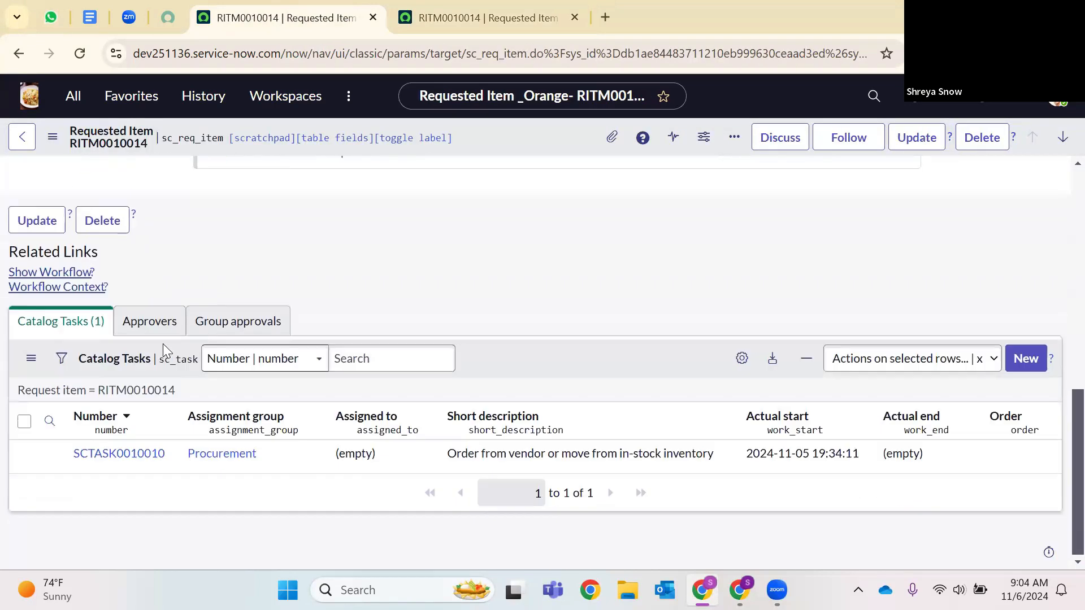
pyautogui.click(119, 454)
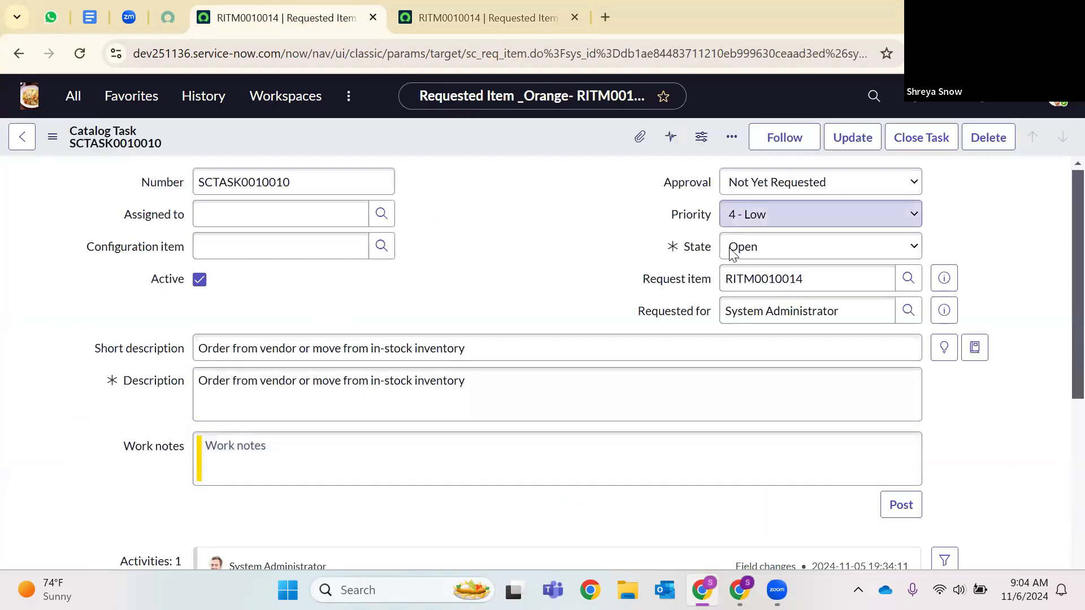
pyautogui.scroll(-5, 629, 285)
pyautogui.scroll(-3, 629, 285)
pyautogui.click(128, 274)
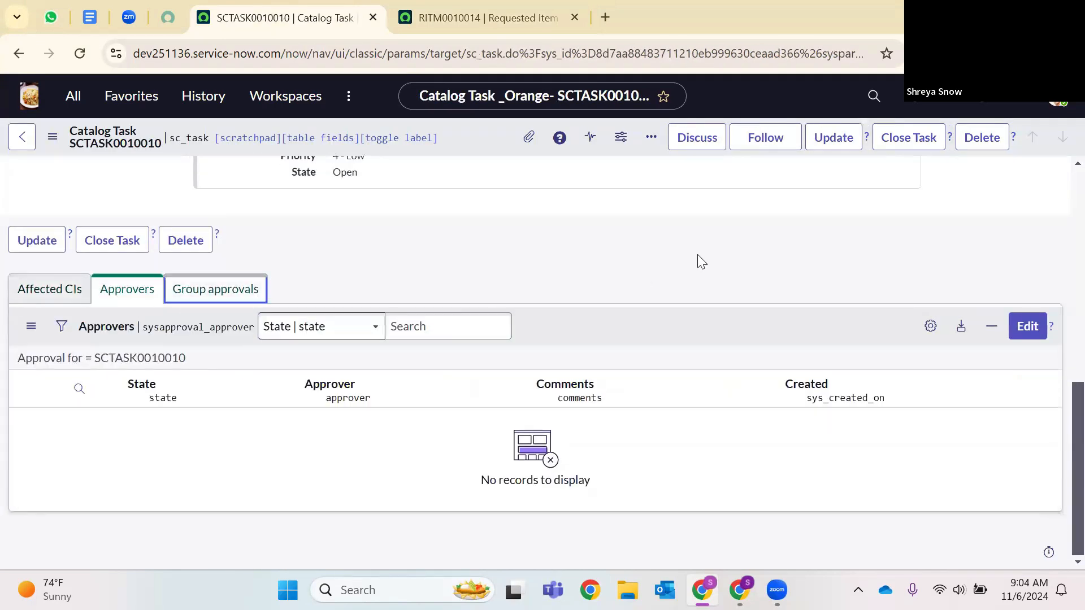
pyautogui.scroll(6, 695, 263)
pyautogui.scroll(3, 704, 258)
# Set the catalog task's state to Closed Complete and close the task.
pyautogui.click(795, 221)
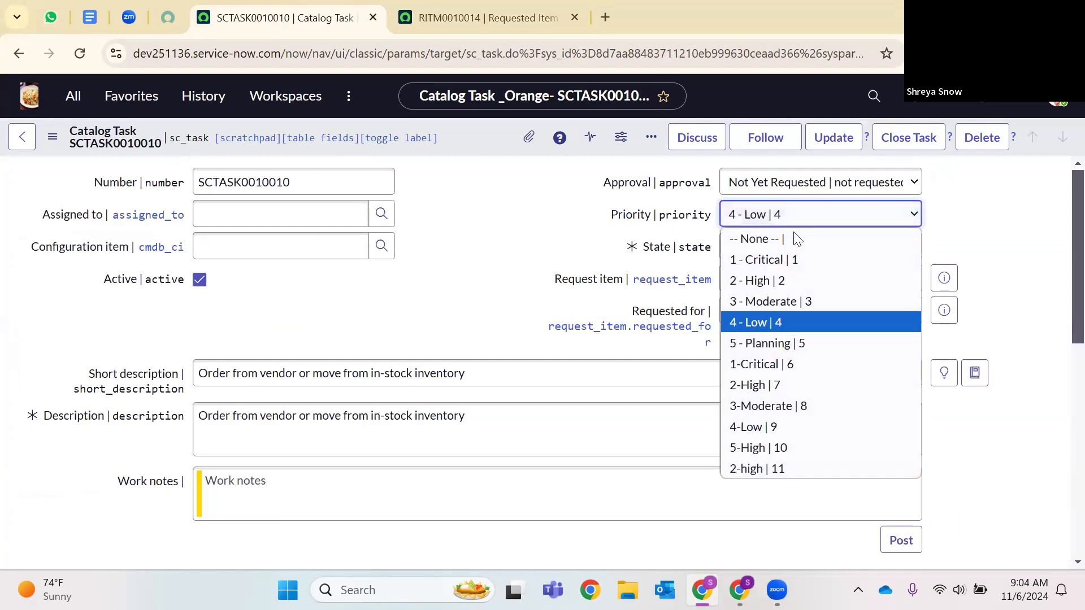
pyautogui.click(783, 325)
pyautogui.click(782, 245)
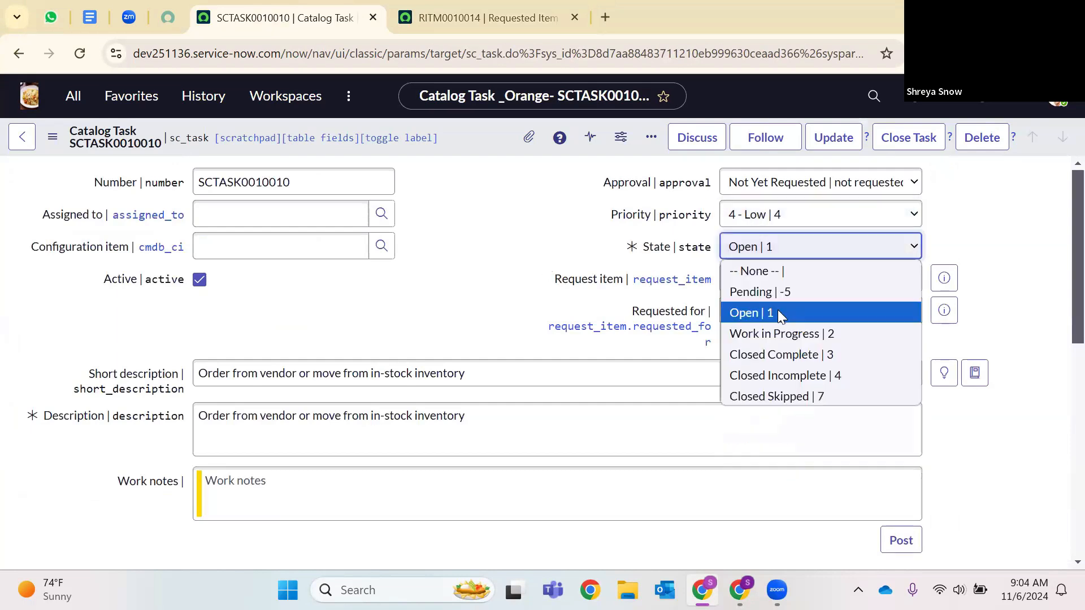
pyautogui.click(767, 351)
pyautogui.click(902, 138)
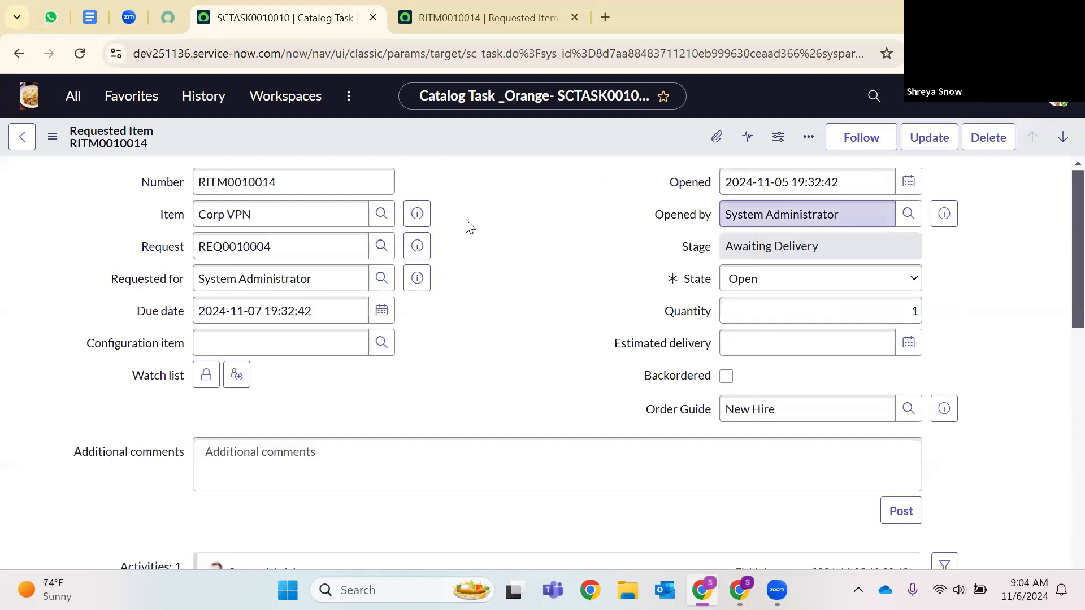
# Open the requested item's workflow context and display its workflow diagram.
pyautogui.scroll(-5, 417, 233)
pyautogui.scroll(4, 388, 242)
pyautogui.scroll(-6, 384, 243)
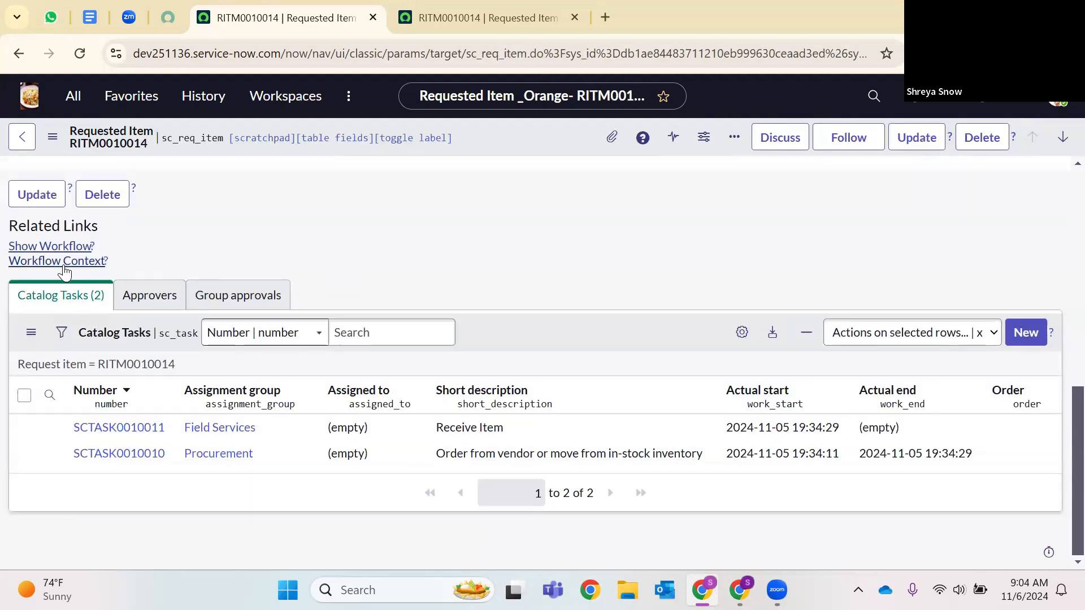
pyautogui.click(64, 264)
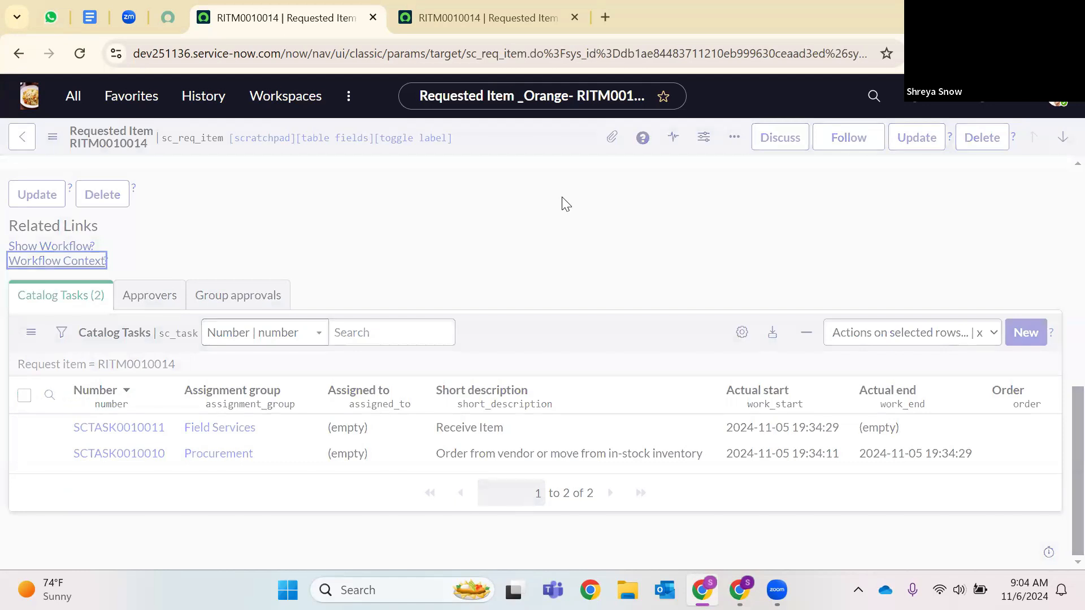
pyautogui.scroll(-2, 40, 390)
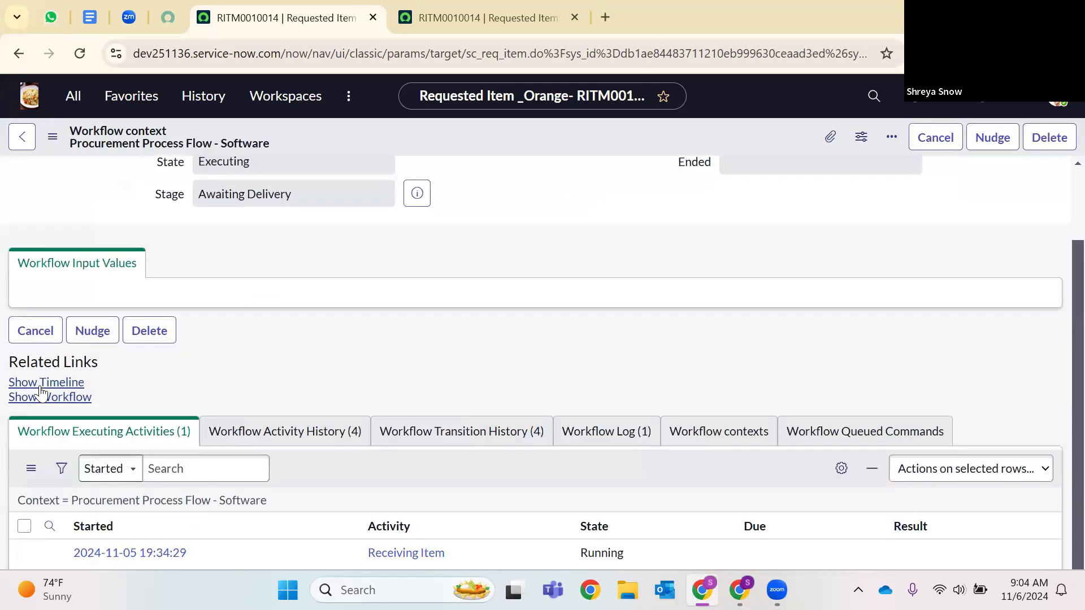
pyautogui.click(85, 372)
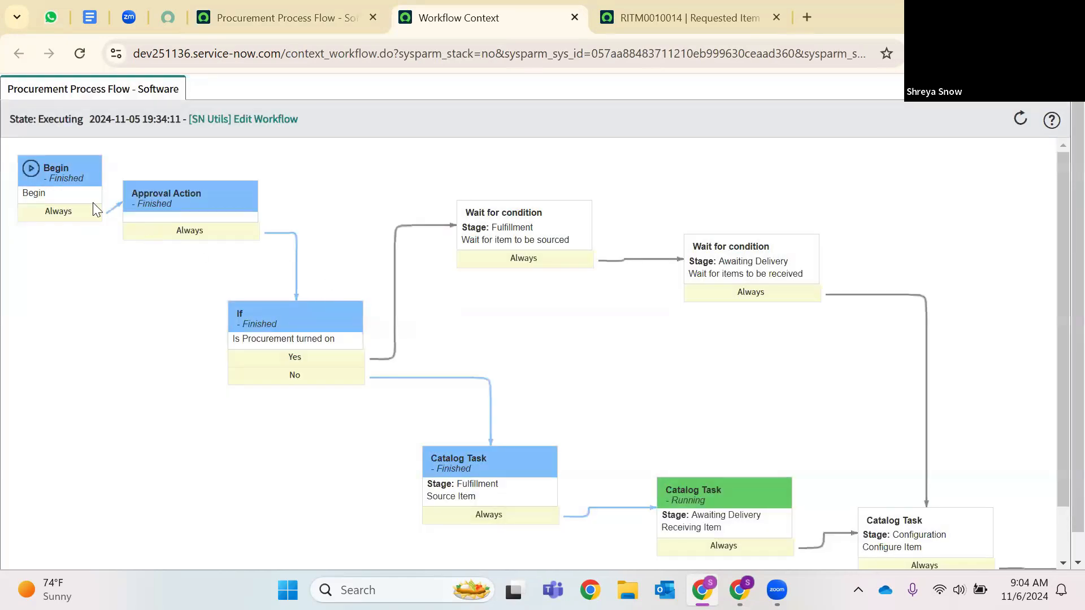
# Inspect the details of each activity in the Procurement Process Flow - Software workflow, then close the workflow tab.
pyautogui.scroll(-1, 978, 463)
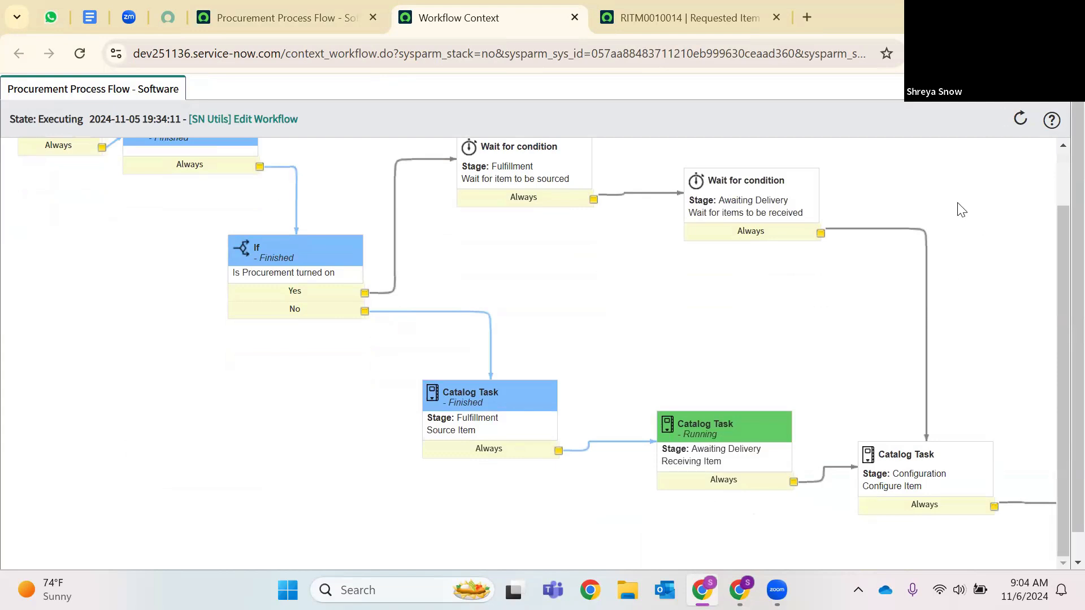
pyautogui.click(1068, 53)
pyautogui.click(952, 394)
pyautogui.click(952, 394)
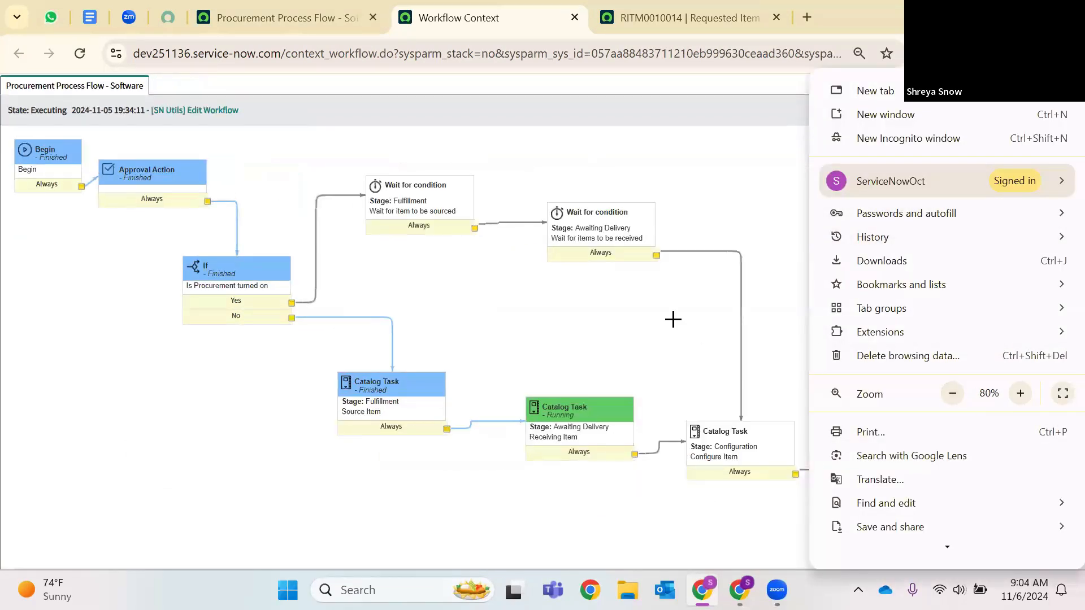
pyautogui.click(673, 320)
pyautogui.click(1068, 53)
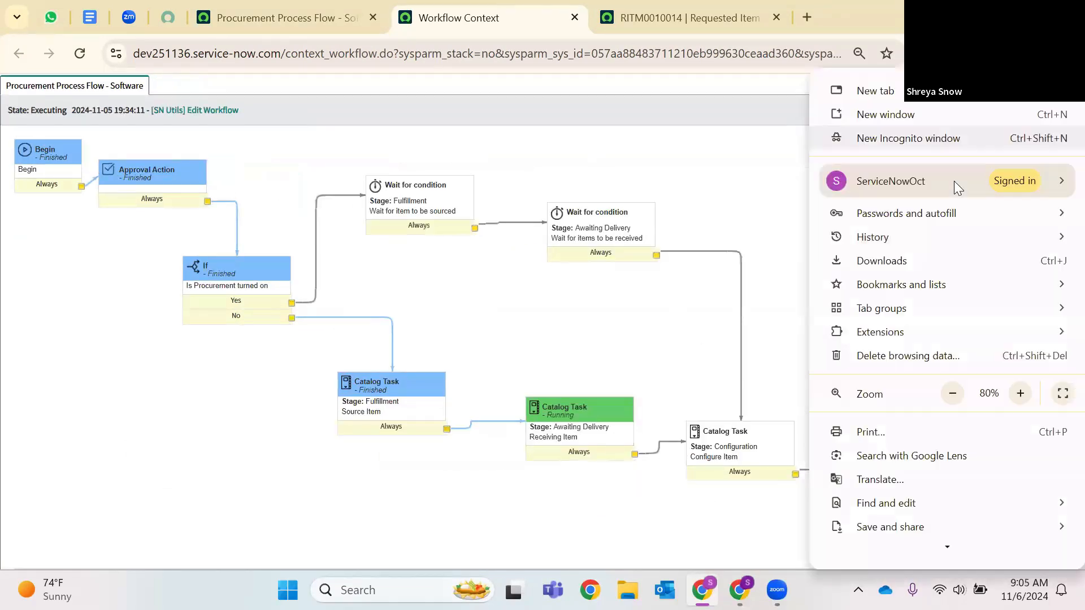
pyautogui.click(955, 392)
pyautogui.click(955, 392)
pyautogui.click(631, 551)
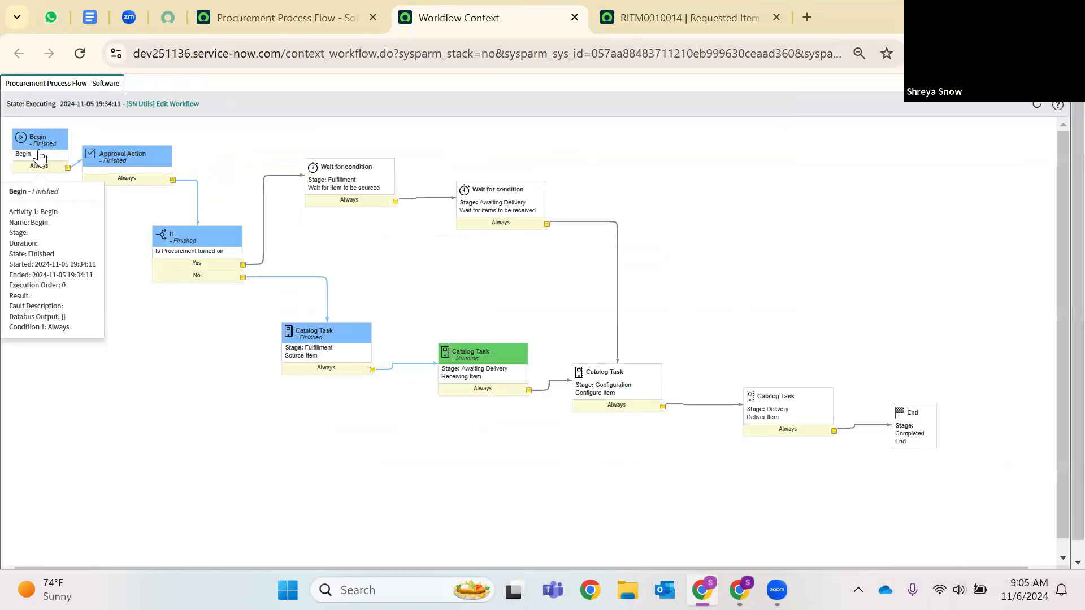
pyautogui.moveTo(101, 161)
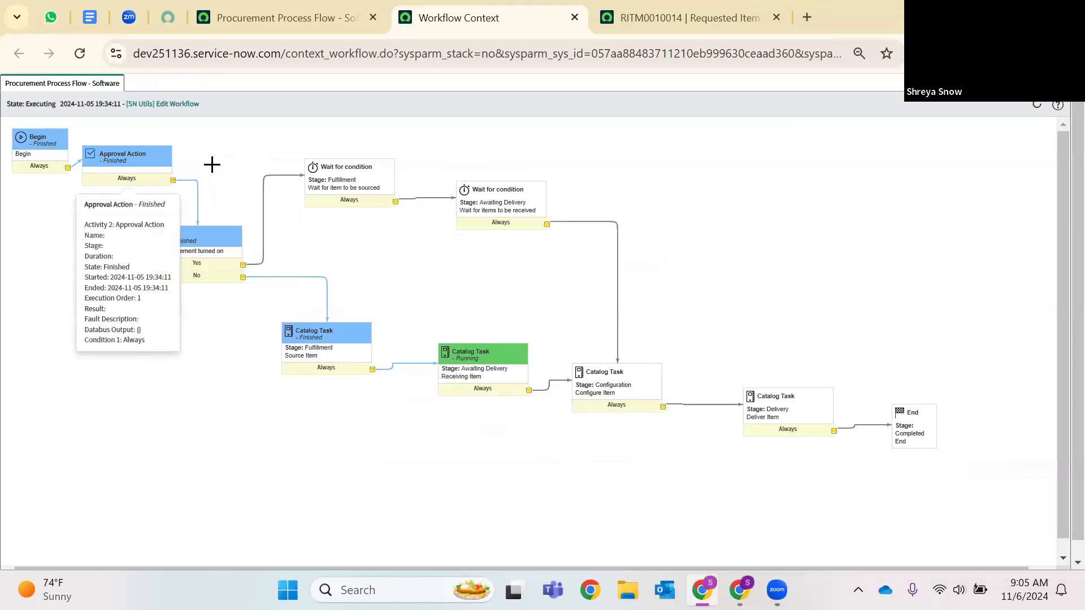
pyautogui.moveTo(204, 240)
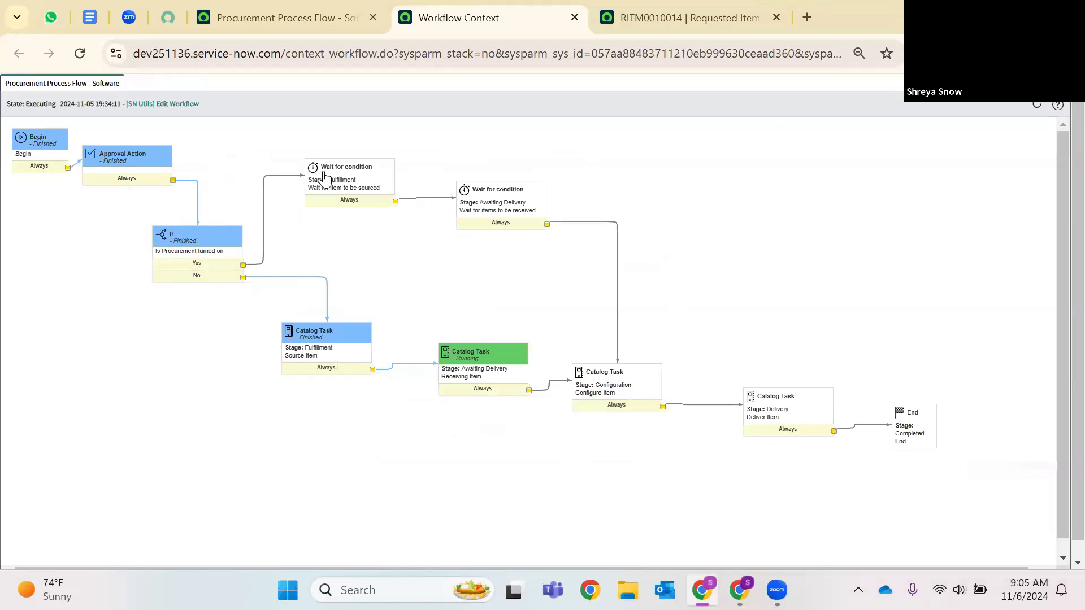
pyautogui.moveTo(331, 178)
pyautogui.moveTo(467, 202)
pyautogui.moveTo(603, 382)
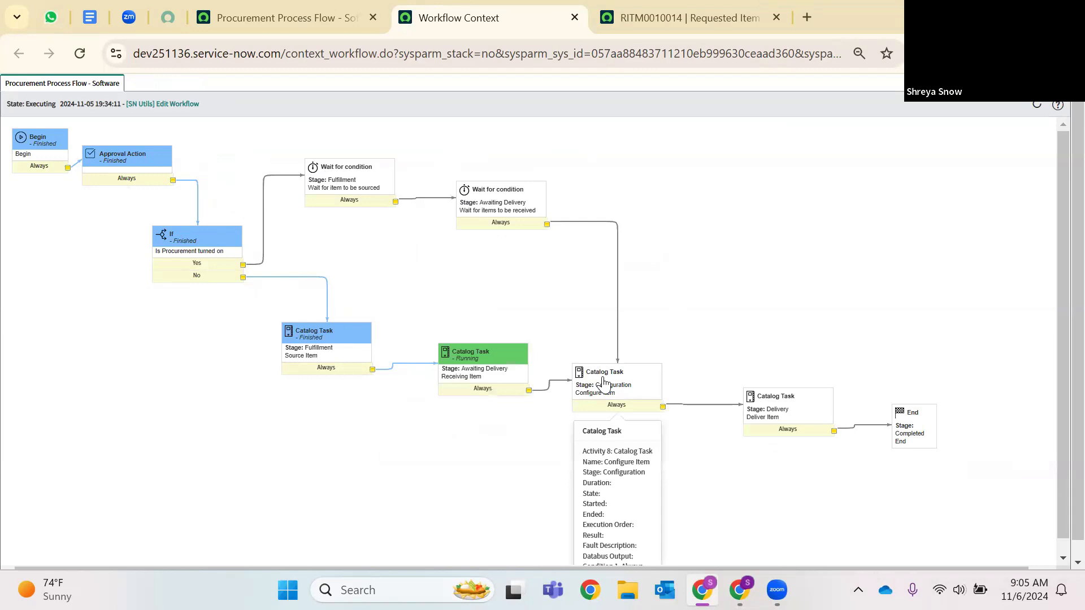
pyautogui.moveTo(779, 402)
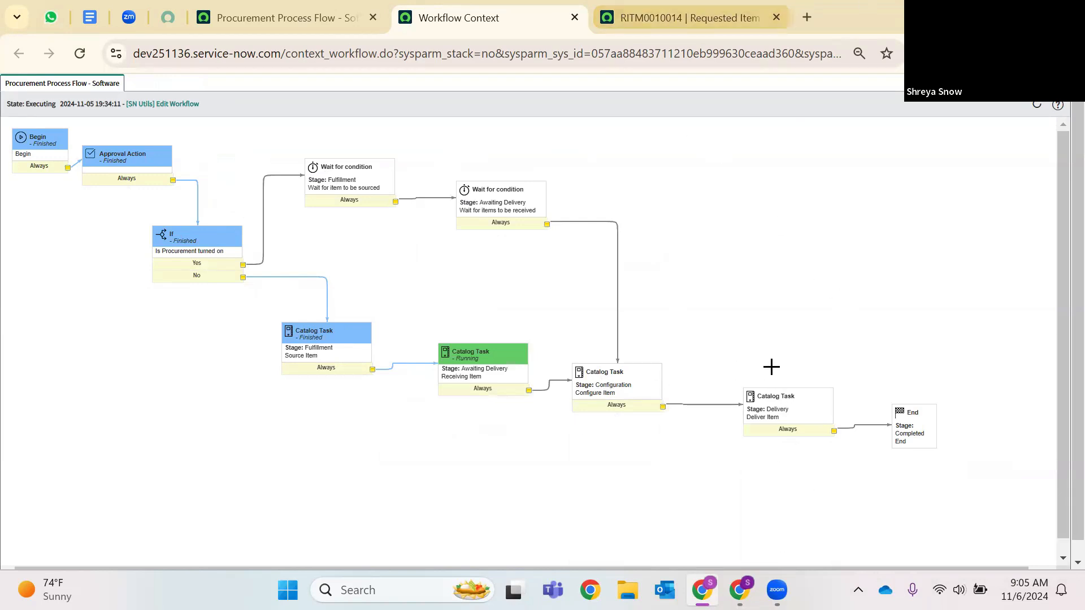
pyautogui.moveTo(916, 439)
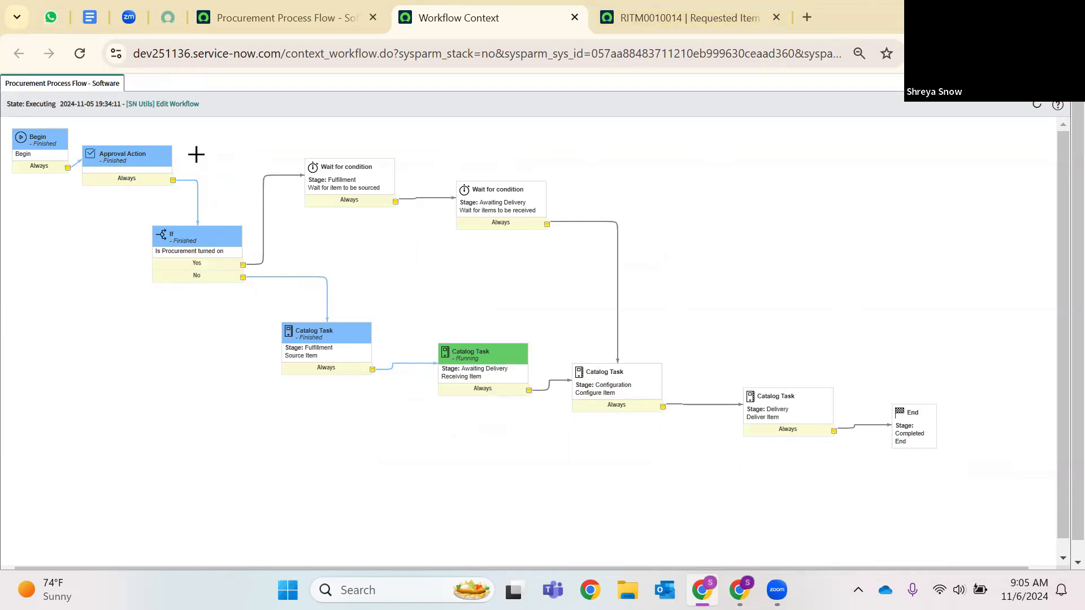
pyautogui.moveTo(352, 360)
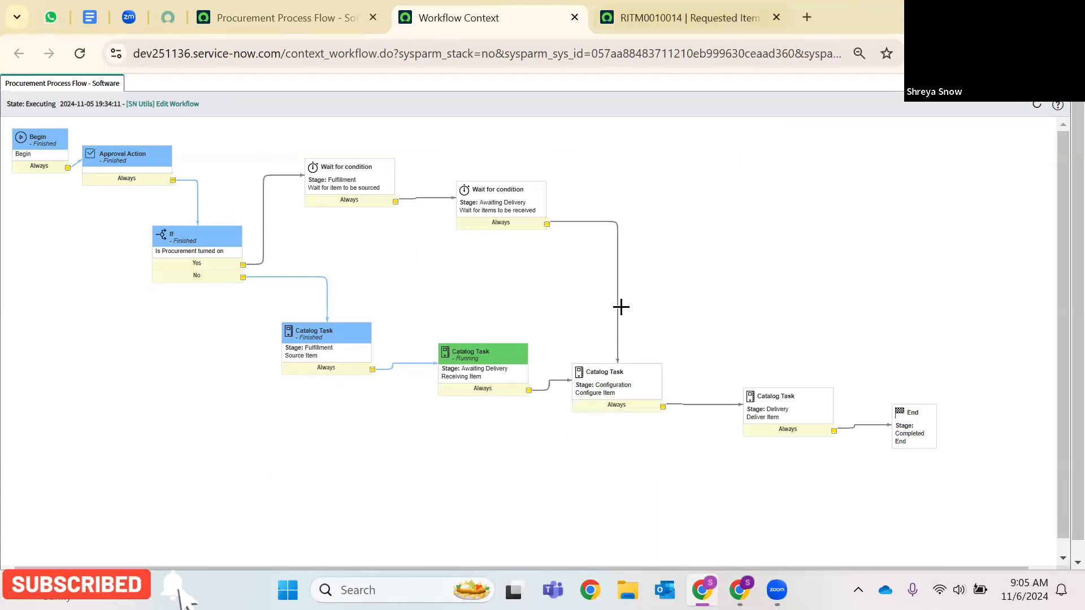
pyautogui.moveTo(479, 365)
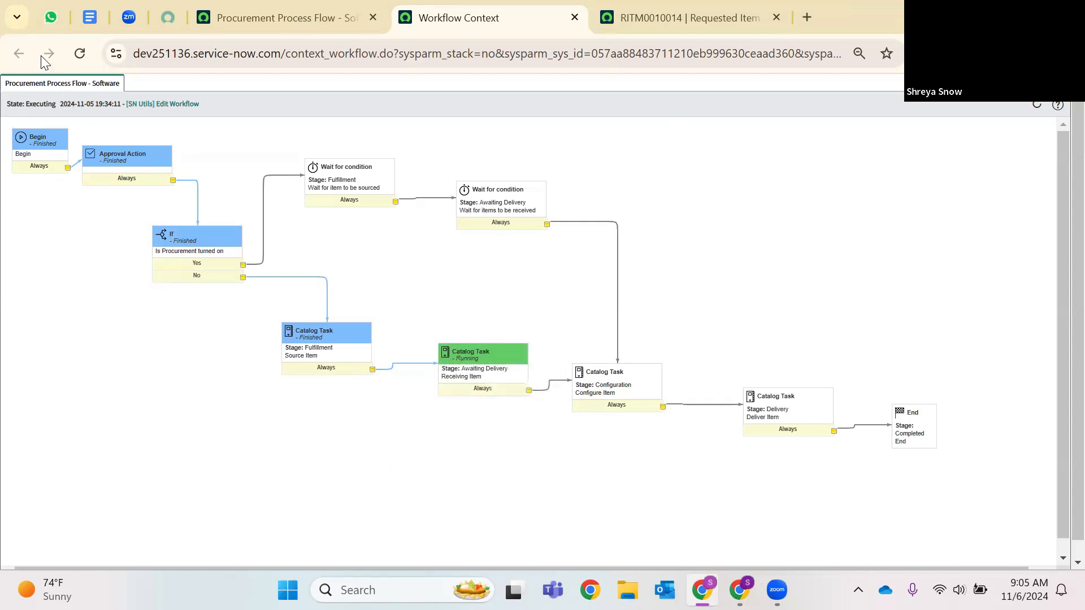
pyautogui.click(579, 22)
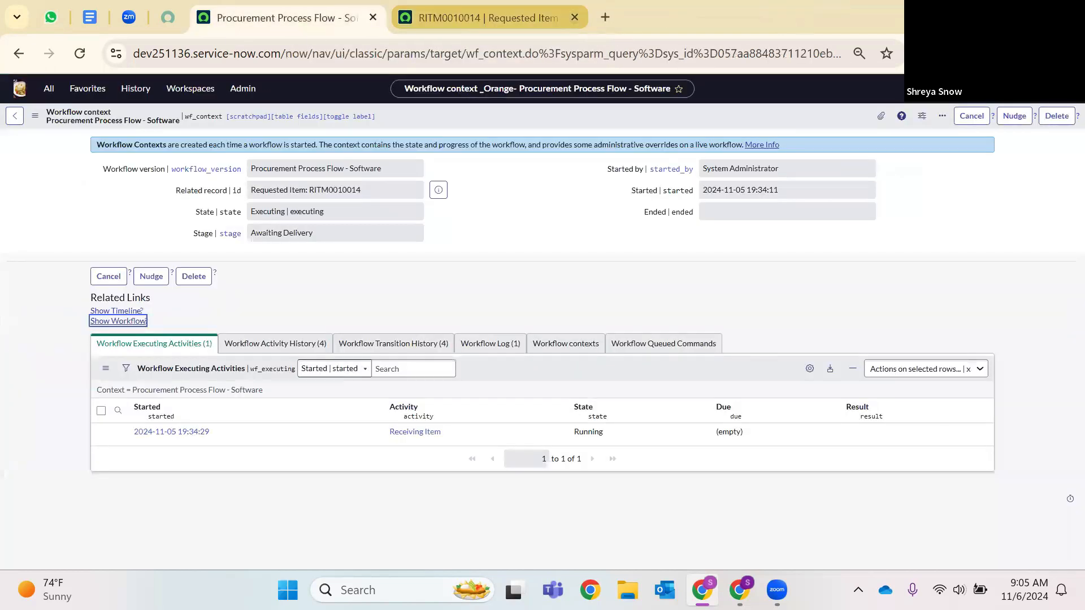
# Open the Maintain Items catalog item list in a new tab and close the requested item's tab.
pyautogui.click(1069, 54)
pyautogui.click(1020, 389)
pyautogui.click(1020, 390)
pyautogui.click(1020, 390)
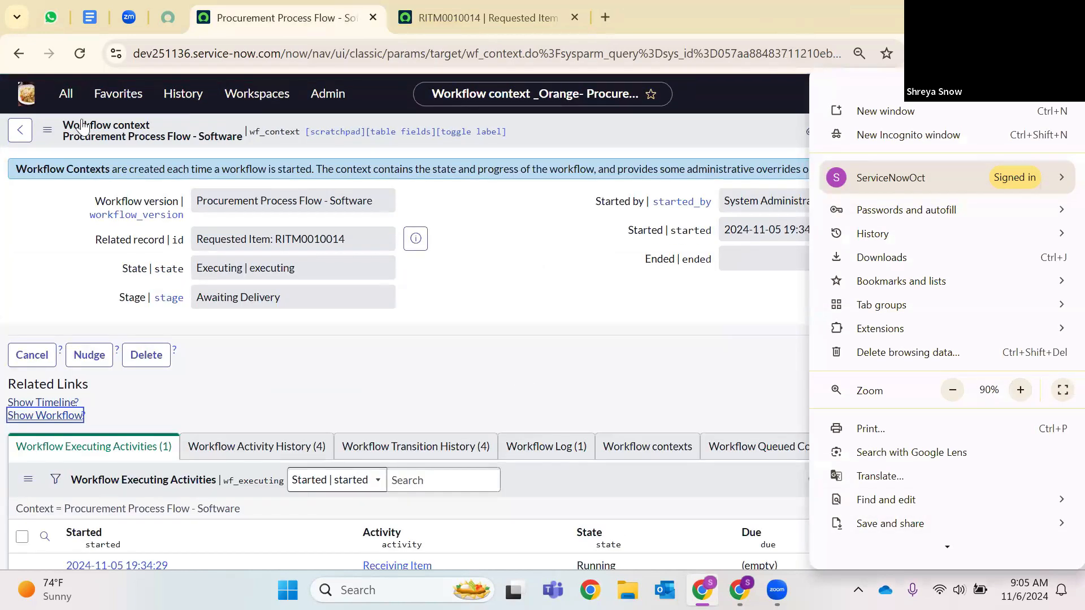
pyautogui.click(87, 127)
pyautogui.click(75, 96)
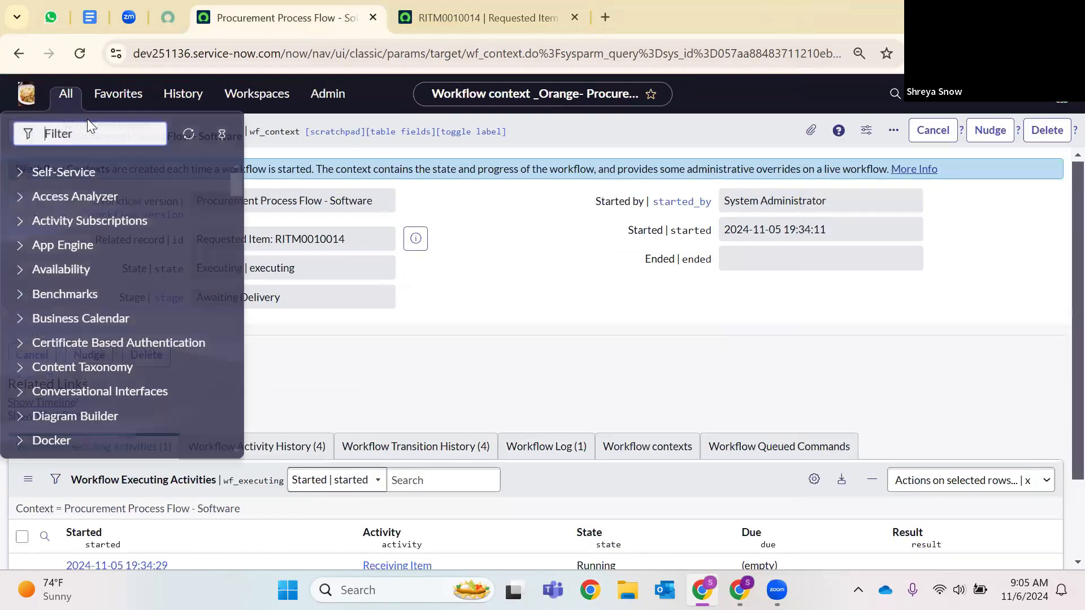
pyautogui.write('maintain')
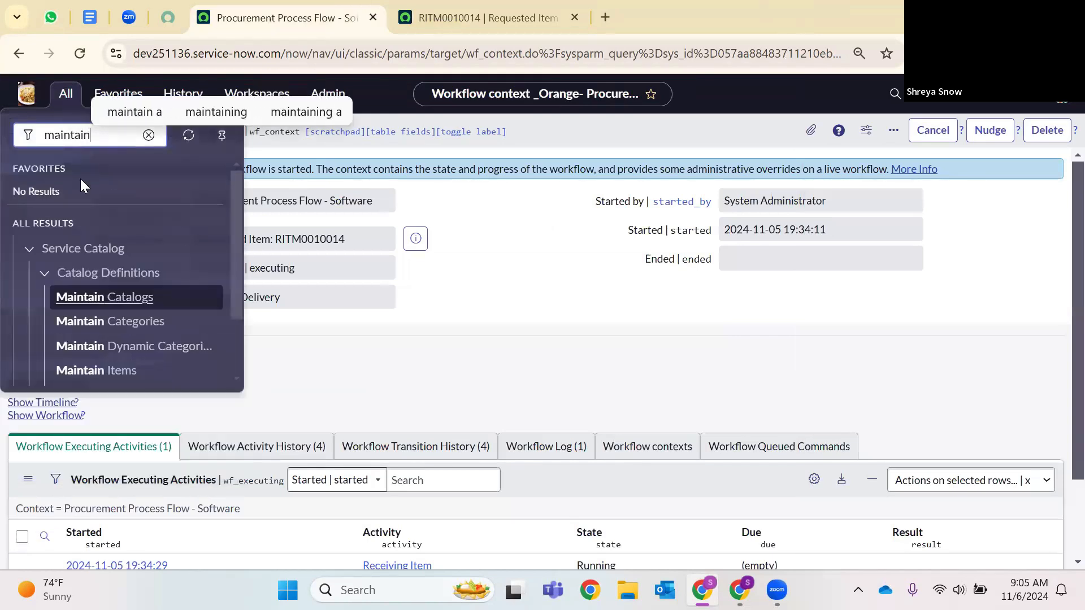
pyautogui.scroll(-2, 81, 215)
pyautogui.rightClick(107, 289)
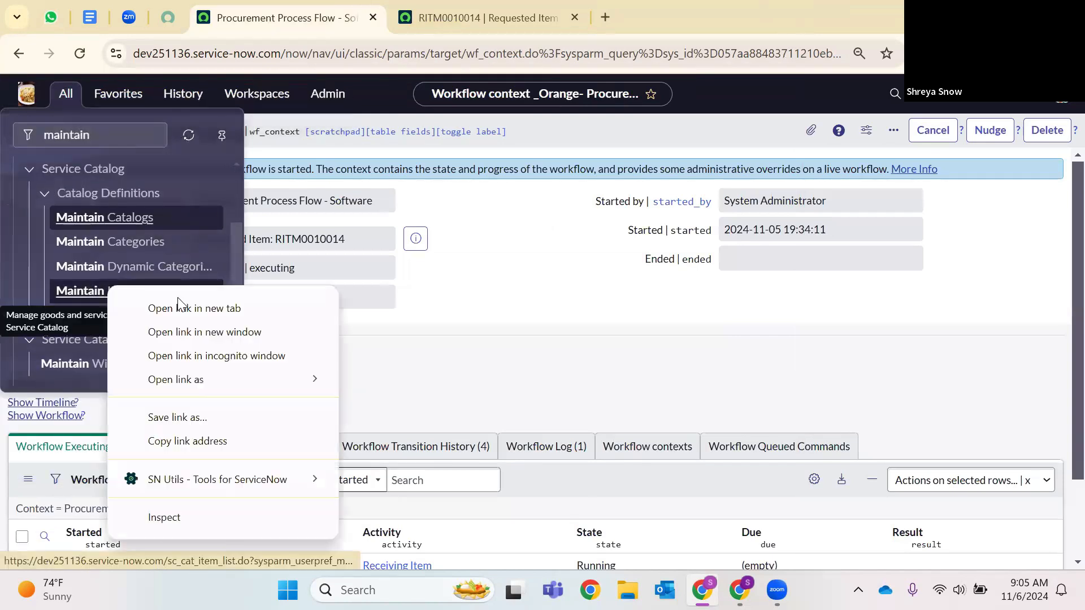
pyautogui.click(179, 308)
pyautogui.click(464, 19)
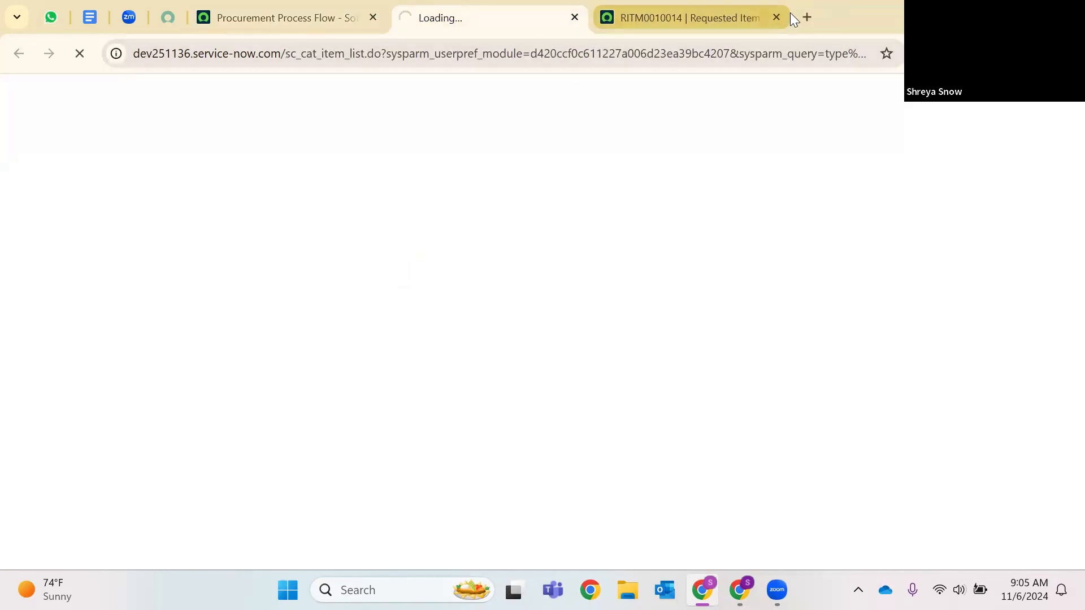
pyautogui.click(776, 17)
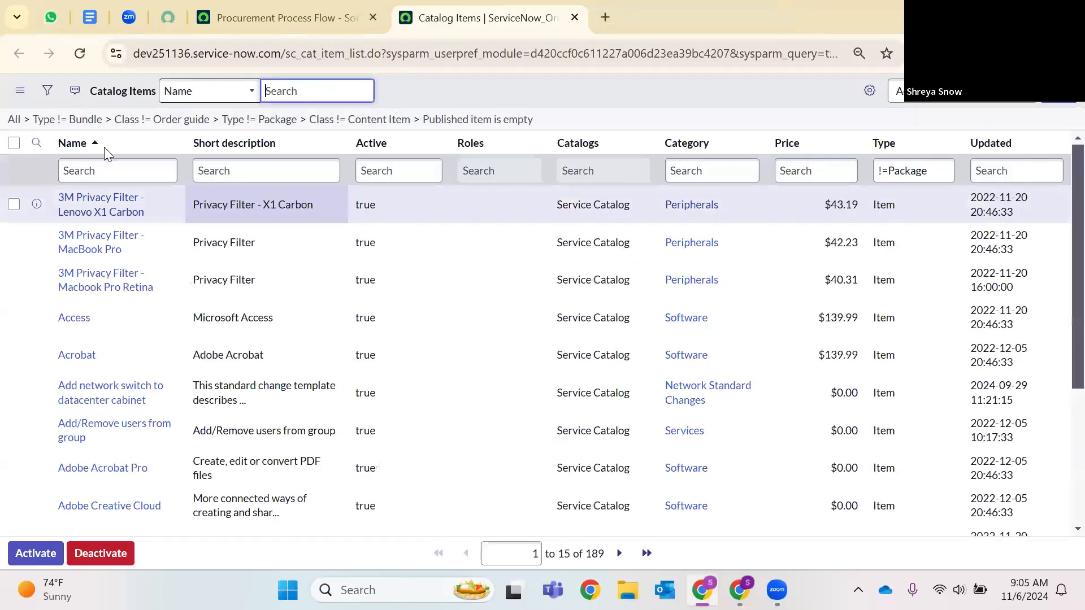
# Clear the catalog item list's filters and filter the items by names containing Apple.
pyautogui.click(11, 121)
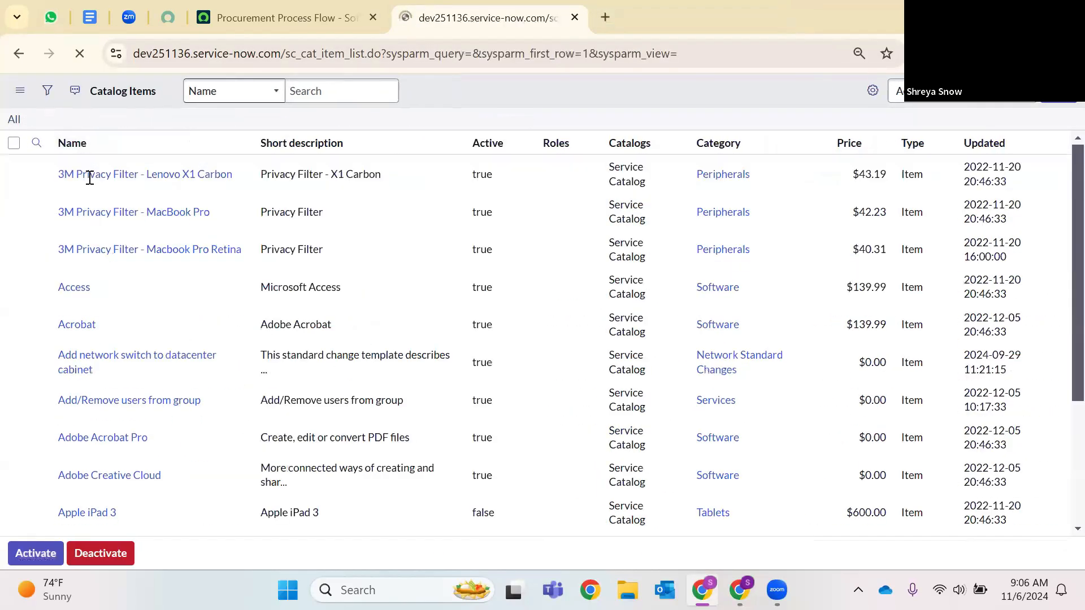
pyautogui.click(89, 179)
pyautogui.write('*Apple 16')
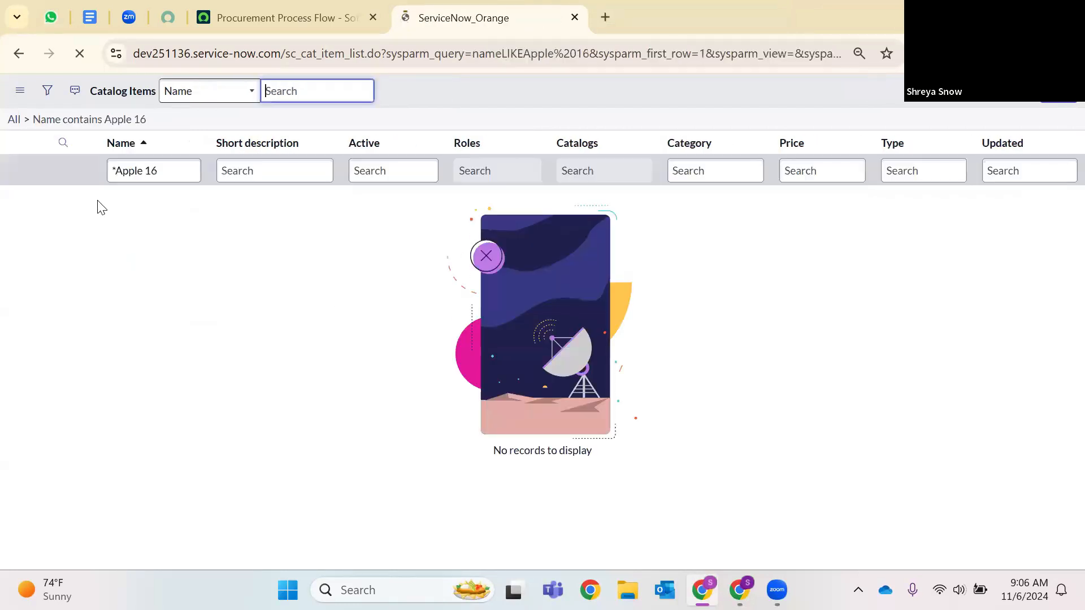
pyautogui.click(115, 183)
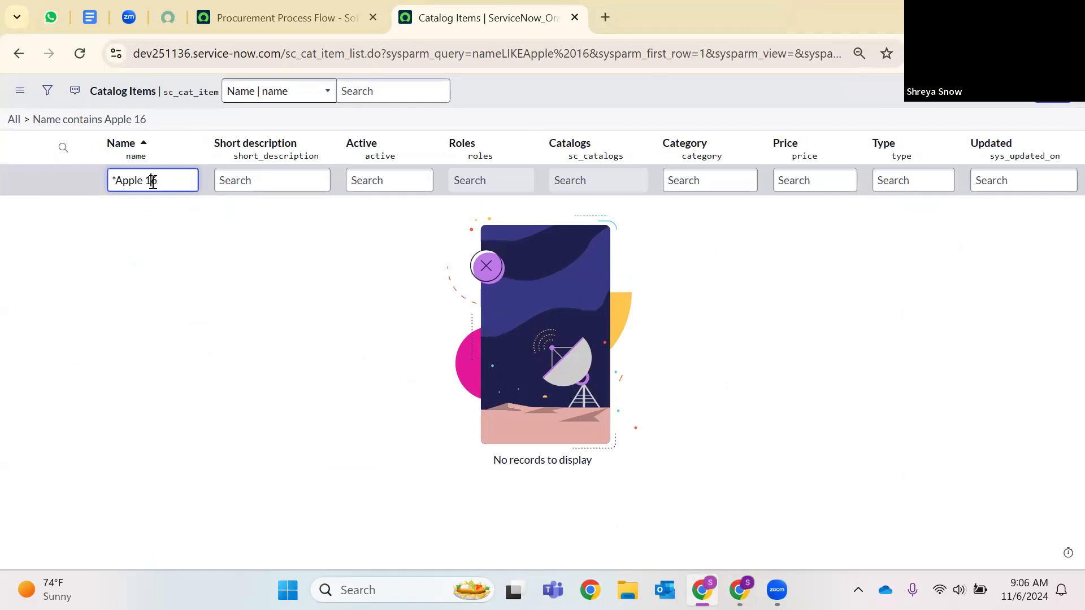
pyautogui.press('BackSpace')
pyautogui.write('e')
pyautogui.press('Return')
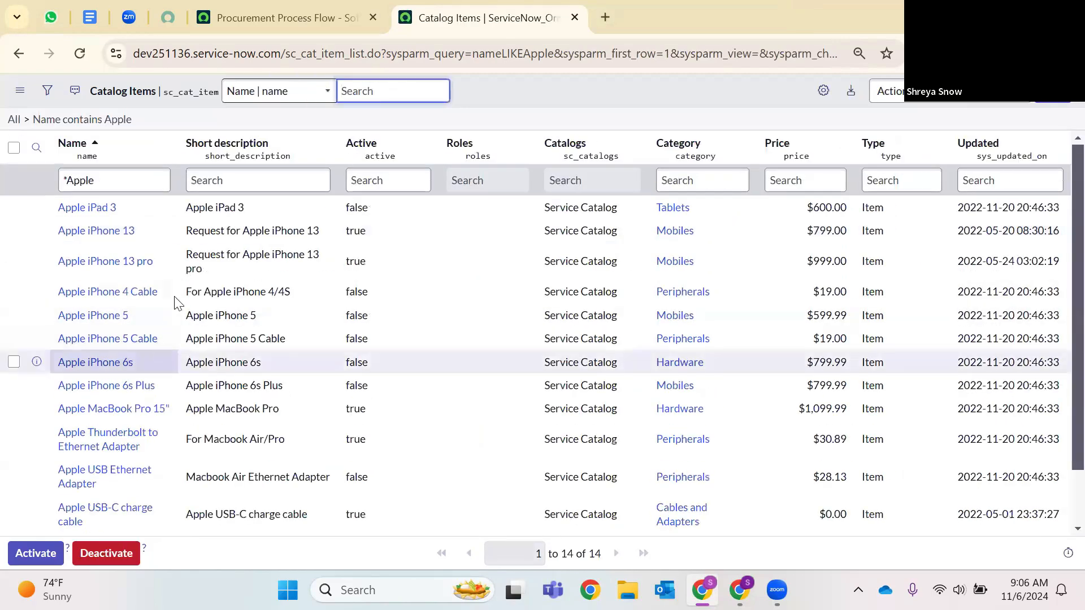
pyautogui.scroll(-1, 397, 251)
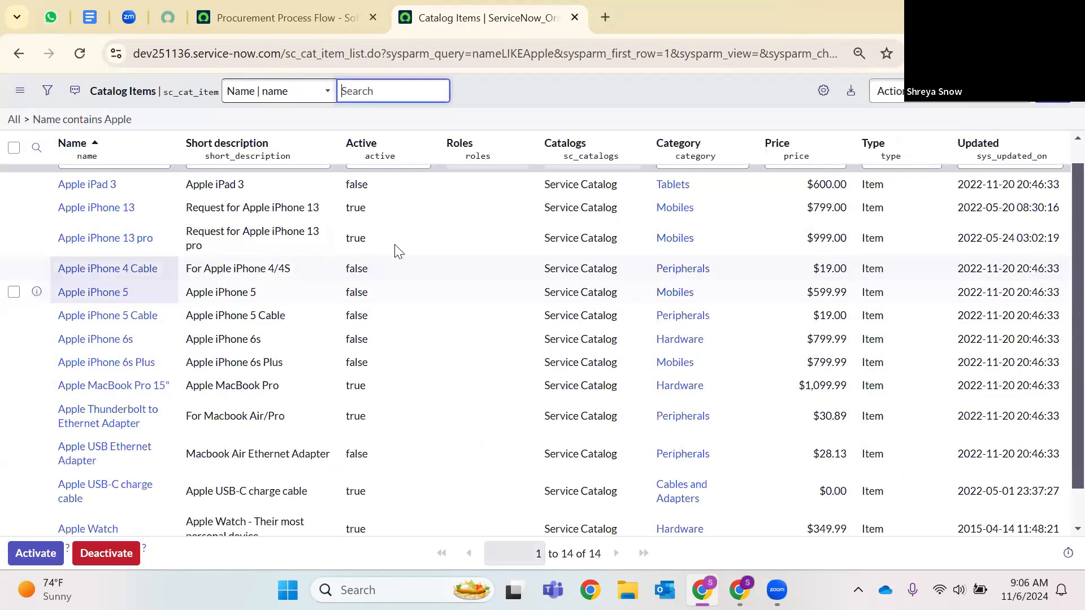
pyautogui.scroll(-2, 316, 249)
pyautogui.scroll(4, 169, 254)
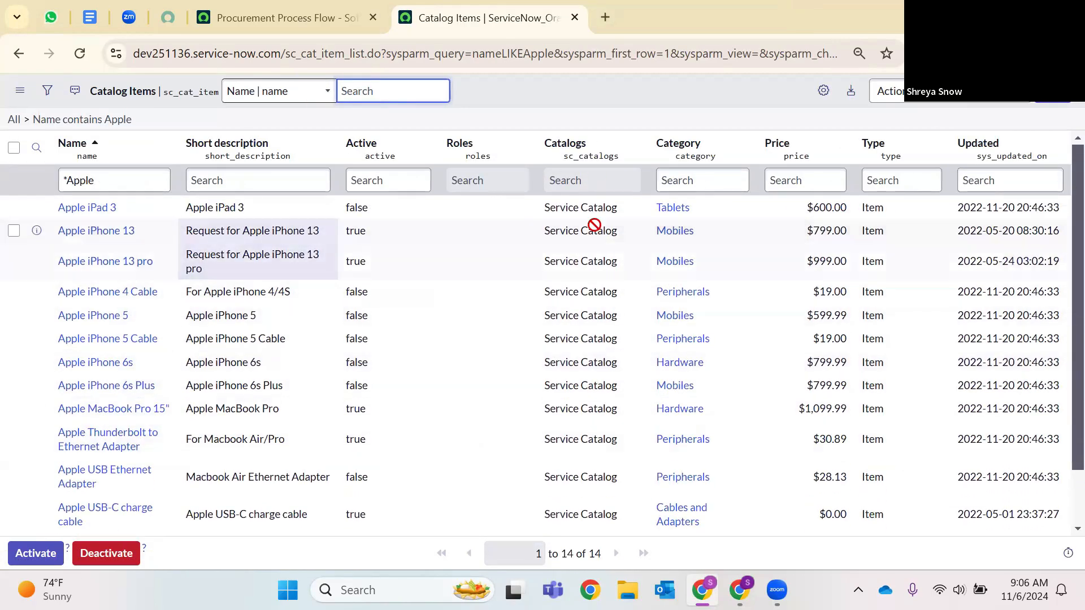
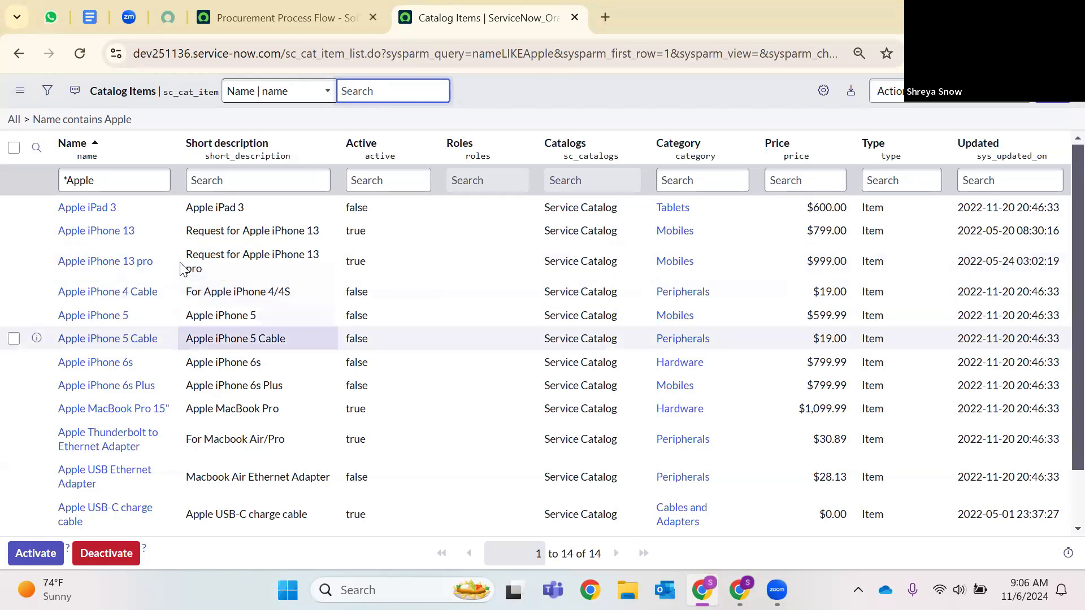
# Change the catalog item name filter from Apple to items containing new hire.
pyautogui.doubleClick(130, 186)
pyautogui.press('BackSpace')
pyautogui.write('o')
pyautogui.press('BackSpace')
pyautogui.write('new hire')
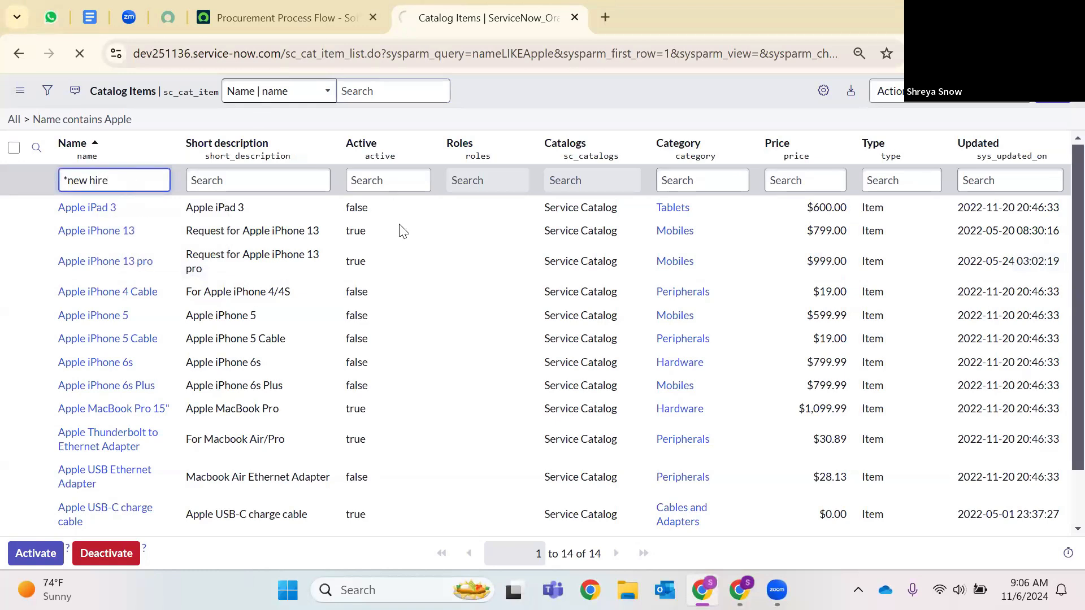
pyautogui.click(80, 207)
# Zoom the browser in and open the New Hire order guide record.
pyautogui.hotkey('alt', 'f')
pyautogui.click(1020, 393)
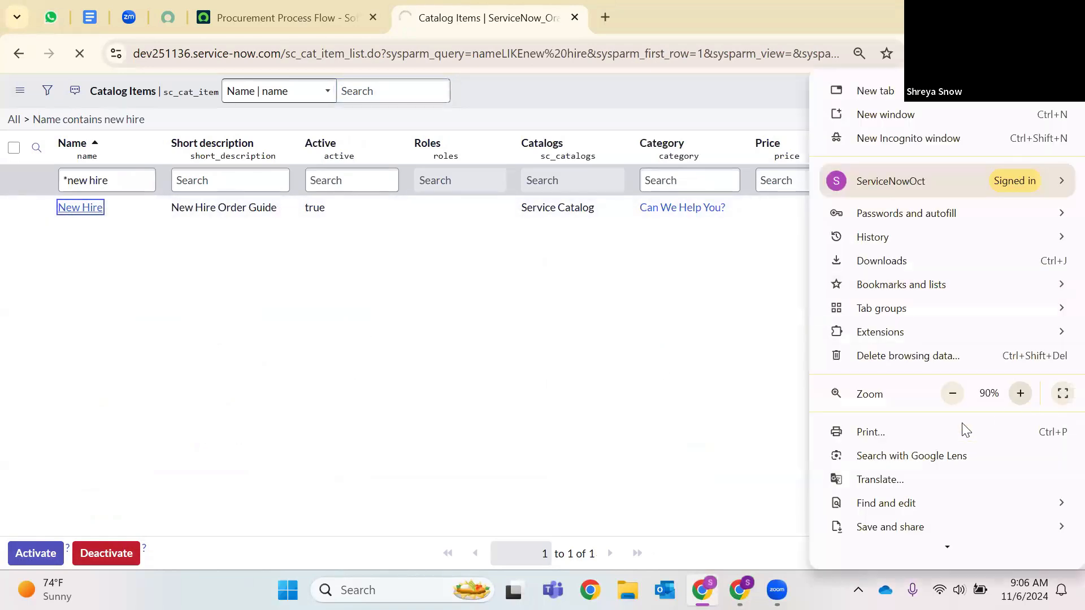
pyautogui.click(84, 223)
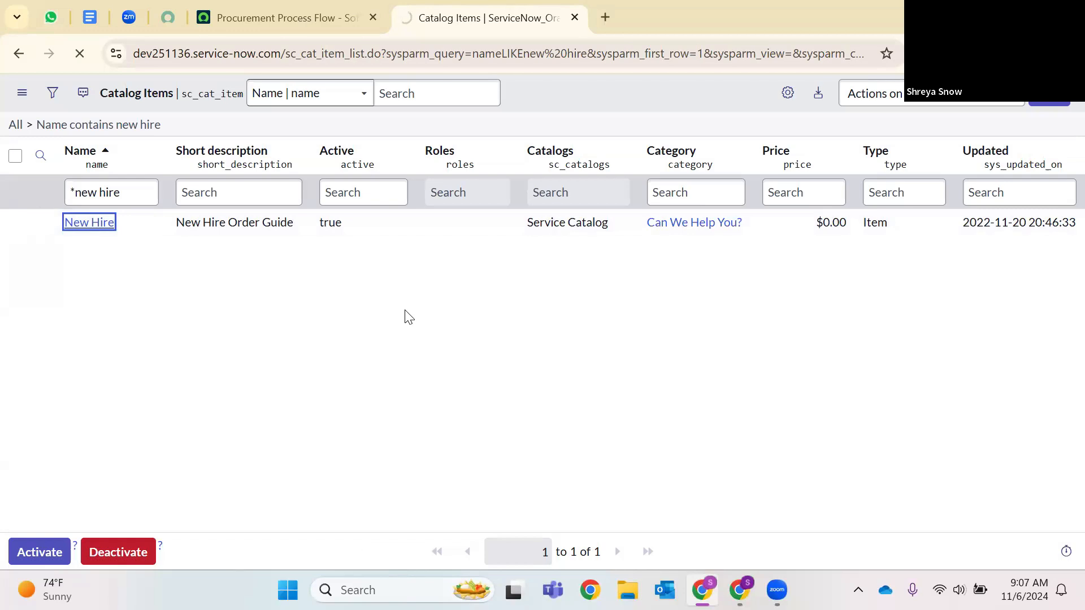
# Examine the New Hire order guide's name, short description, description and request method settings.
pyautogui.moveTo(202, 135); pyautogui.dragTo(272, 144)
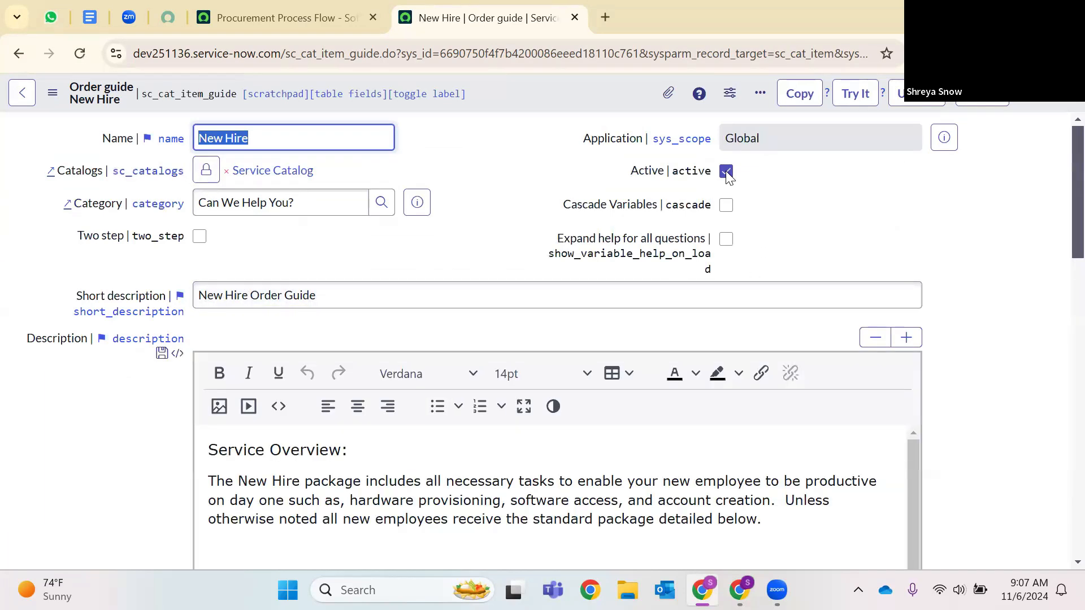
pyautogui.tripleClick(284, 294)
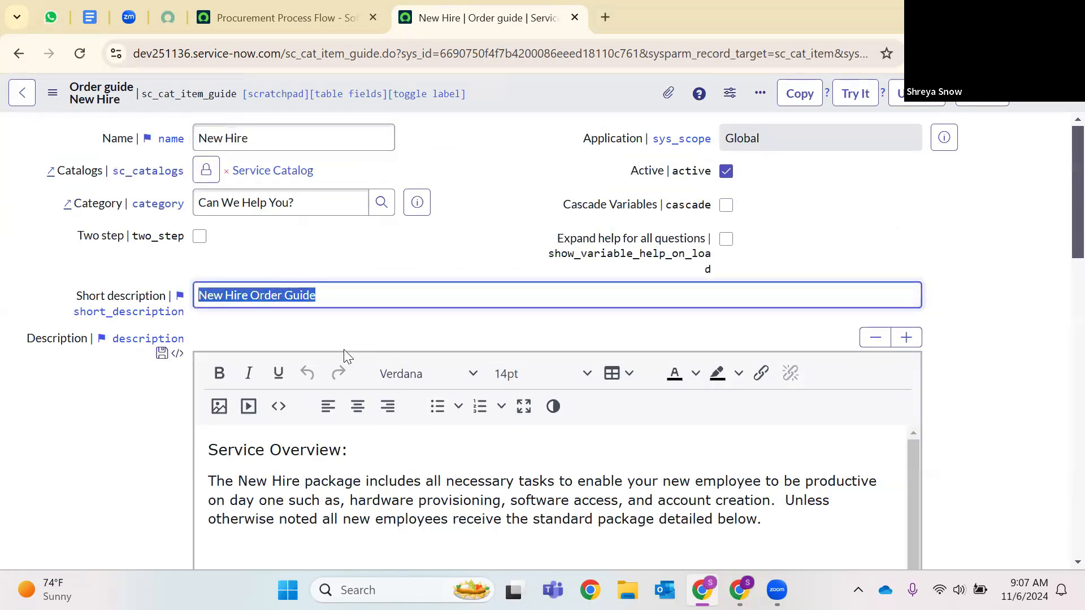
pyautogui.scroll(-4, 343, 347)
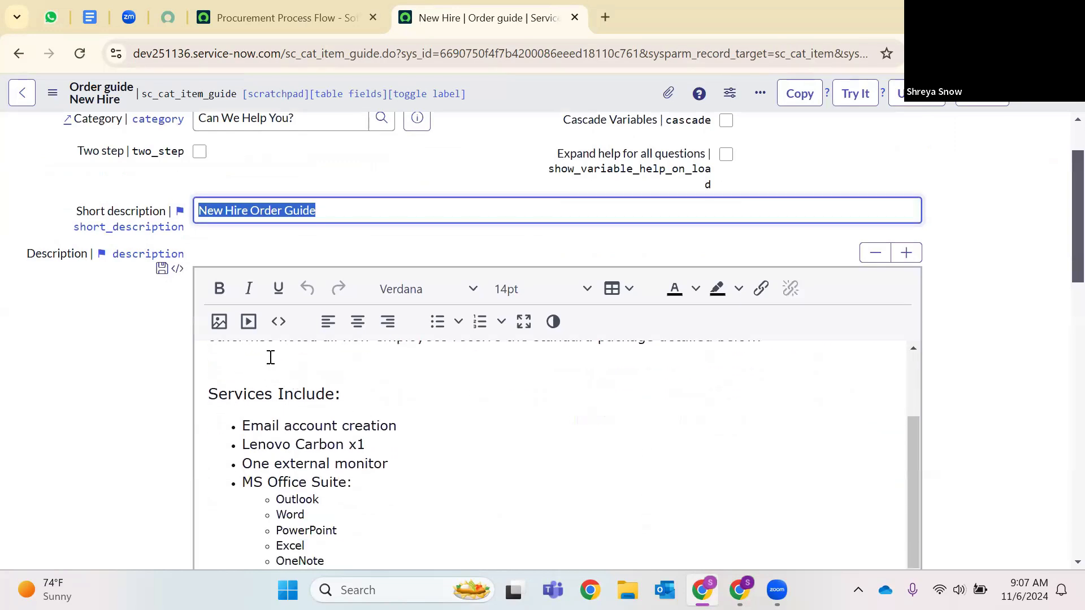
pyautogui.scroll(2, 274, 368)
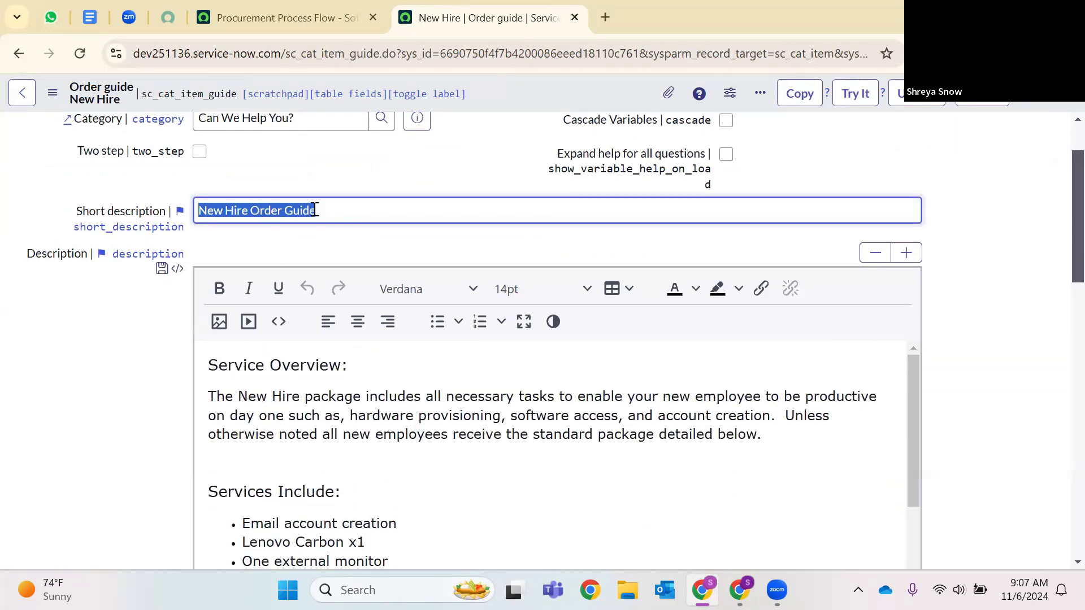
pyautogui.scroll(-2, 385, 373)
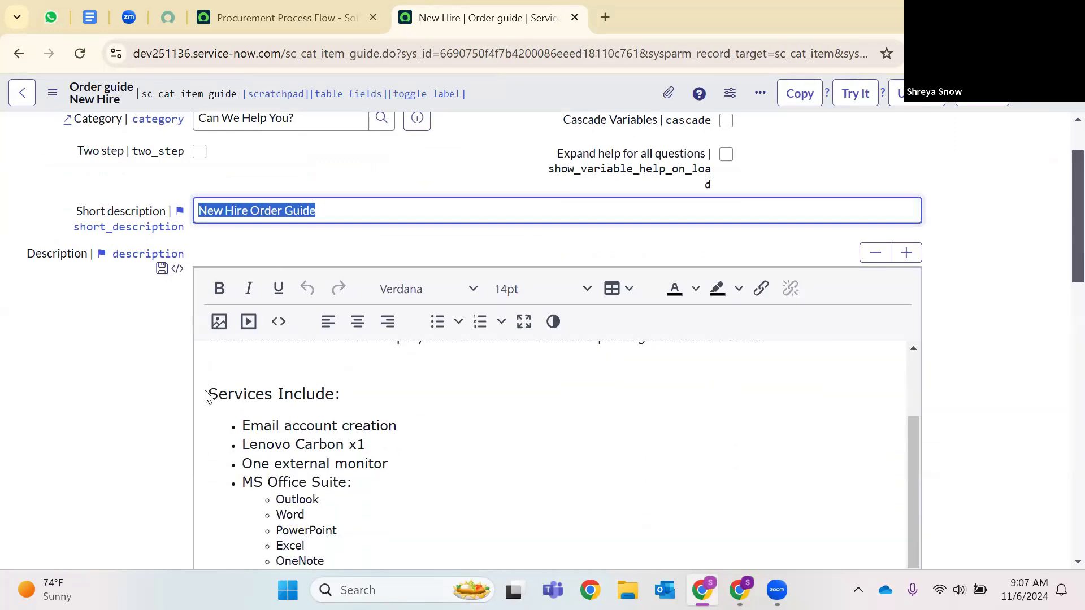
pyautogui.click(319, 429)
pyautogui.scroll(-10, 186, 259)
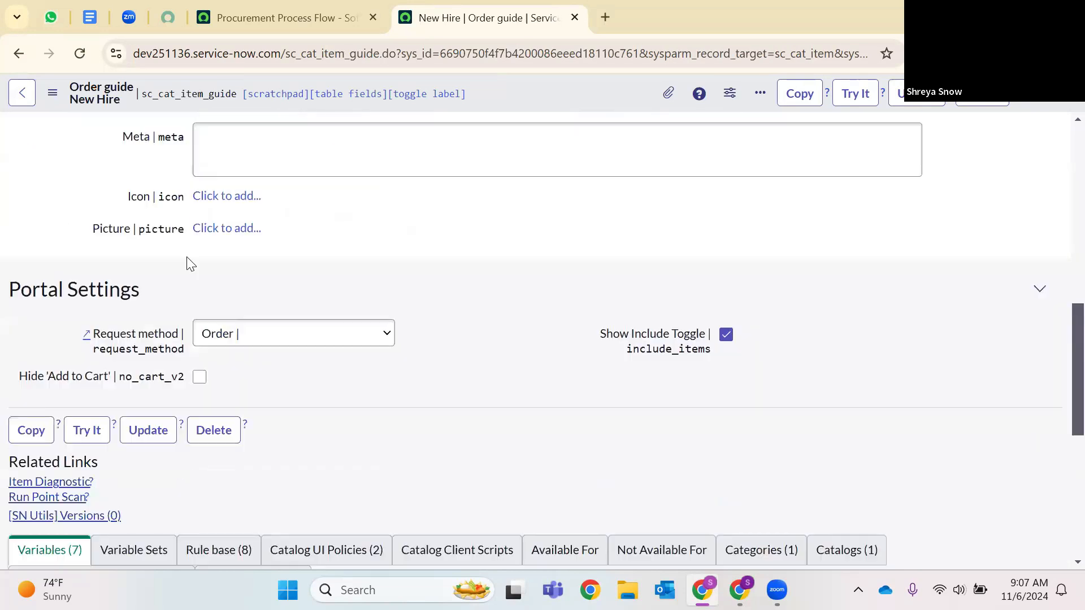
pyautogui.click(305, 194)
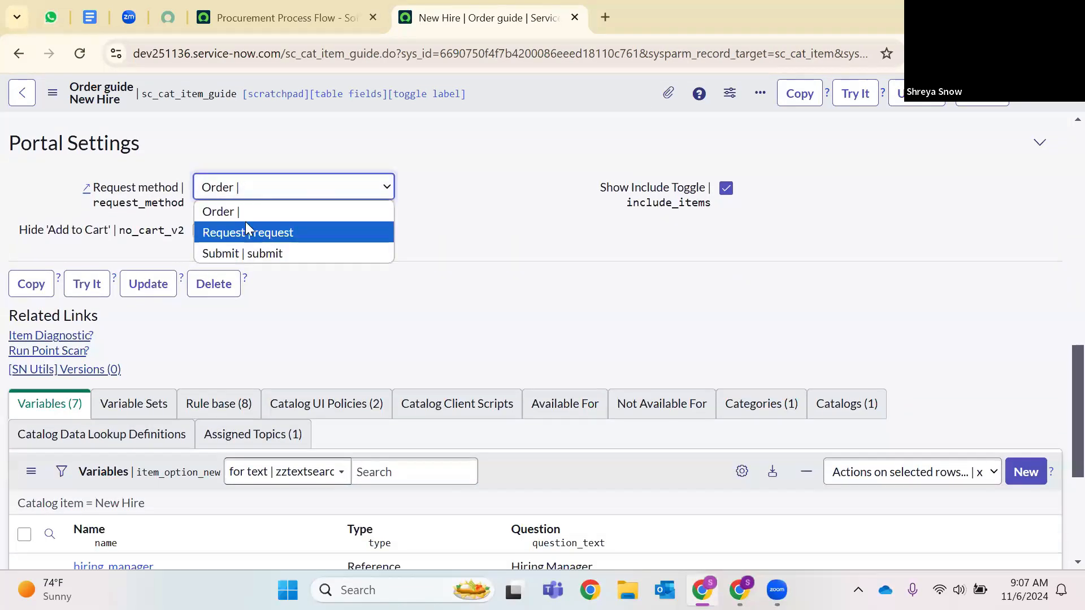
pyautogui.click(584, 249)
pyautogui.scroll(-5, 374, 334)
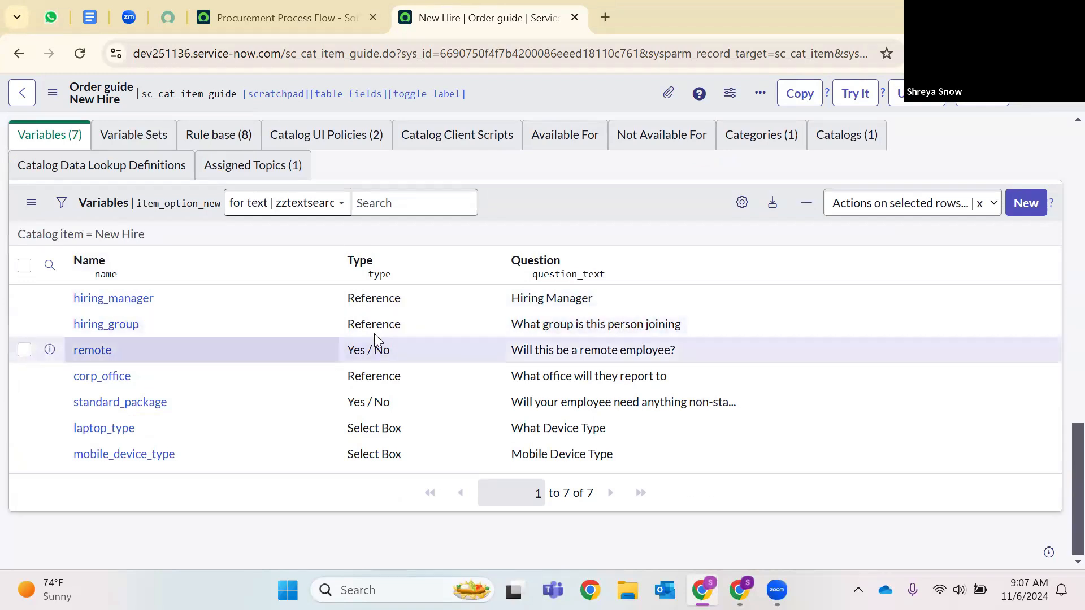
# Review the order guide's related lists: variables, variable sets, rule base, UI policies, availability, categories and catalogs.
pyautogui.moveTo(345, 297); pyautogui.dragTo(401, 298)
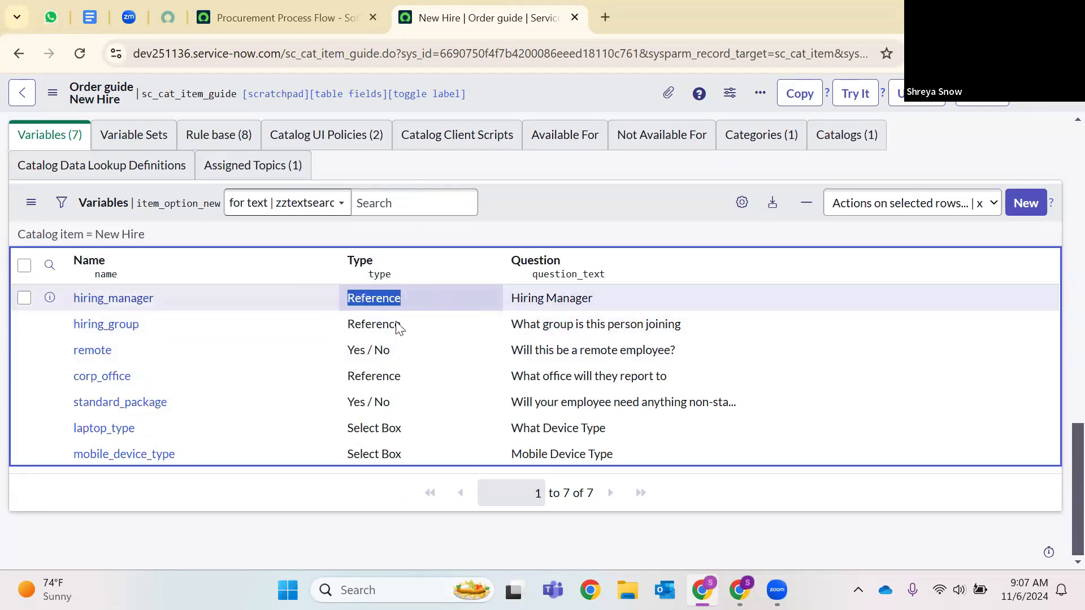
pyautogui.moveTo(347, 325); pyautogui.dragTo(407, 324)
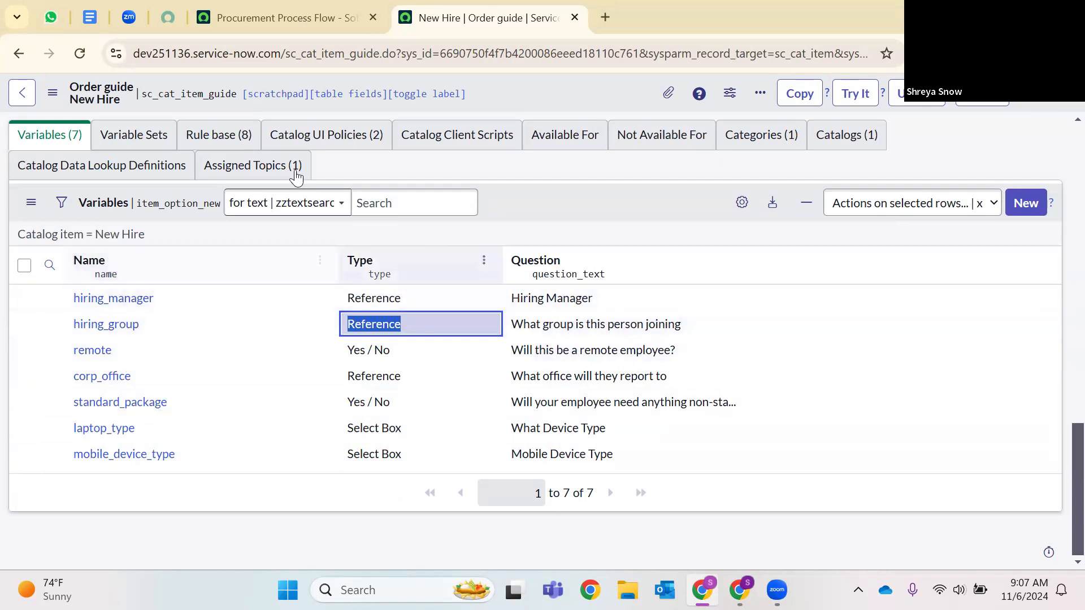
pyautogui.click(139, 135)
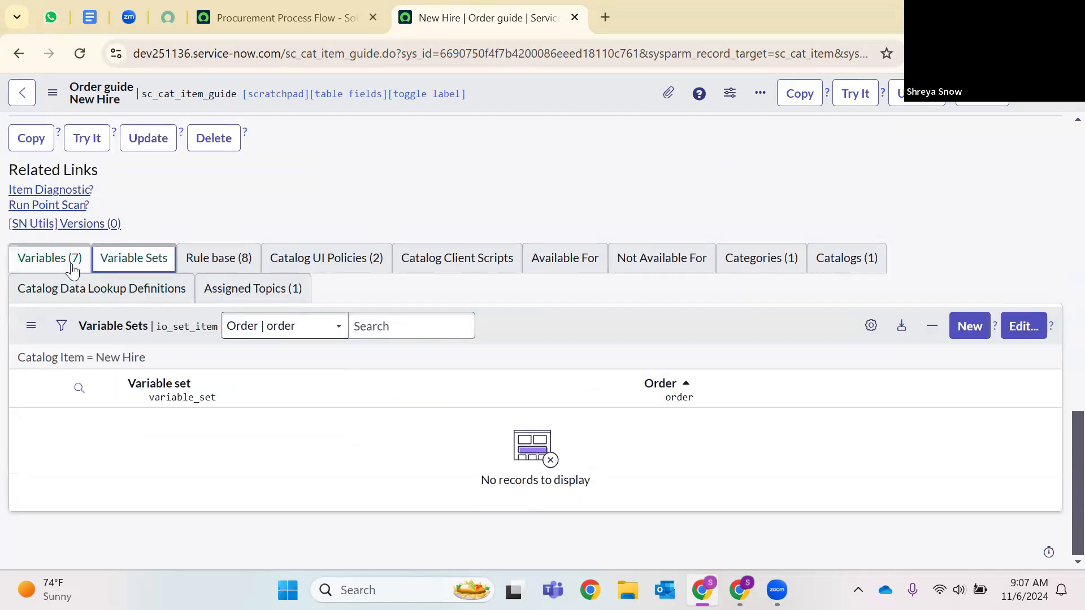
pyautogui.click(226, 260)
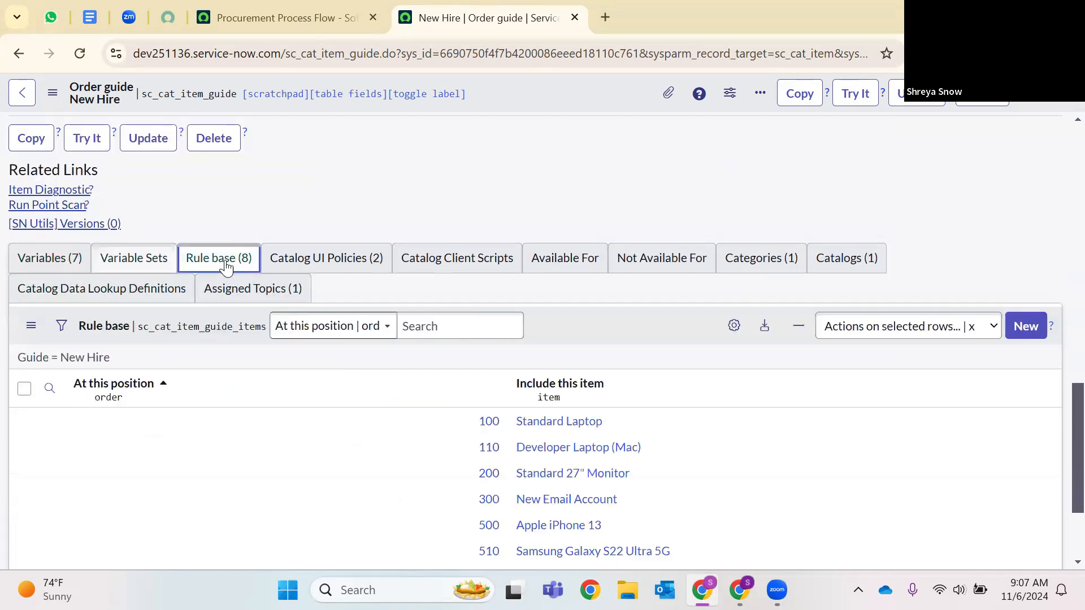
pyautogui.scroll(-3, 546, 361)
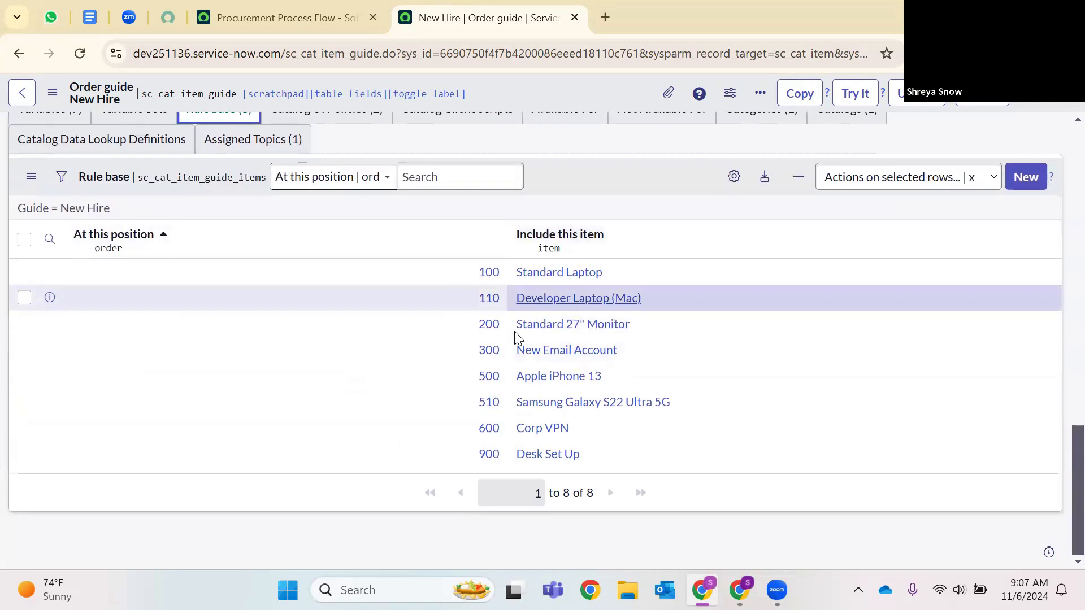
pyautogui.scroll(3, 516, 342)
pyautogui.click(361, 282)
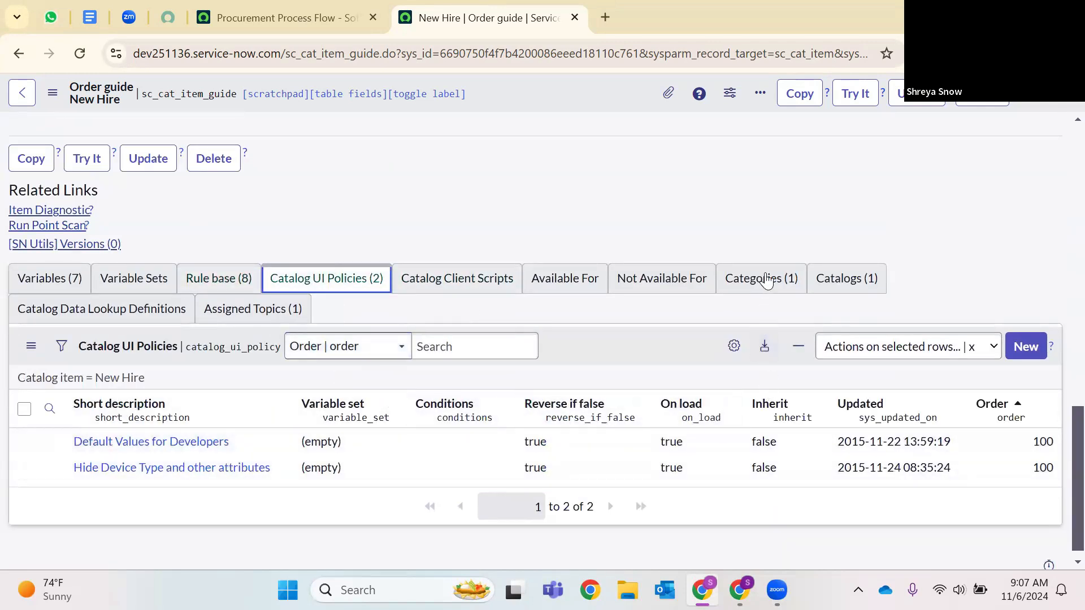
pyautogui.click(221, 281)
pyautogui.click(672, 287)
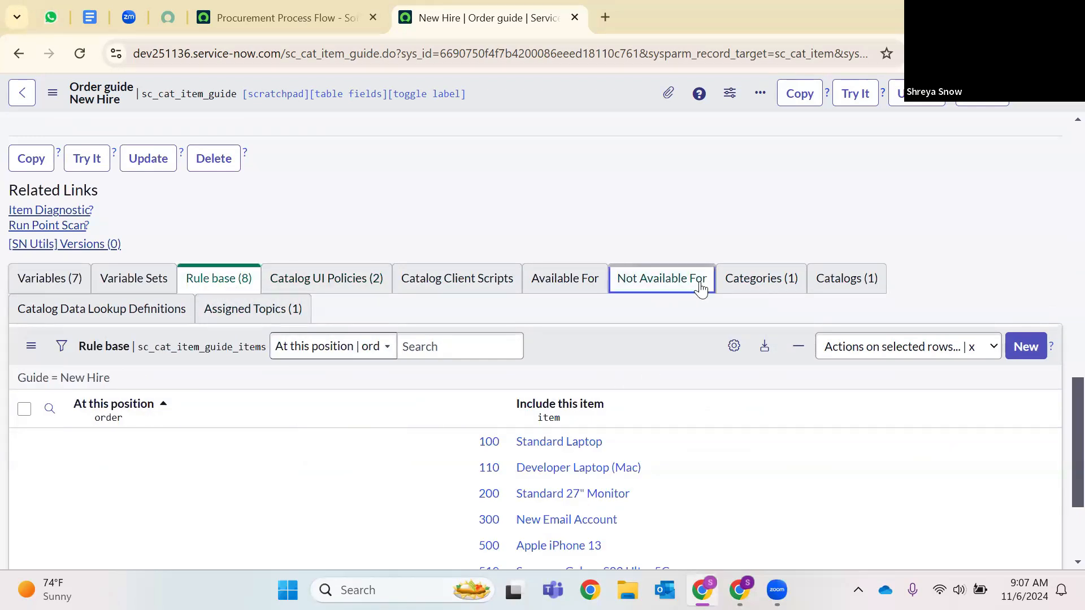
pyautogui.click(758, 283)
pyautogui.click(844, 303)
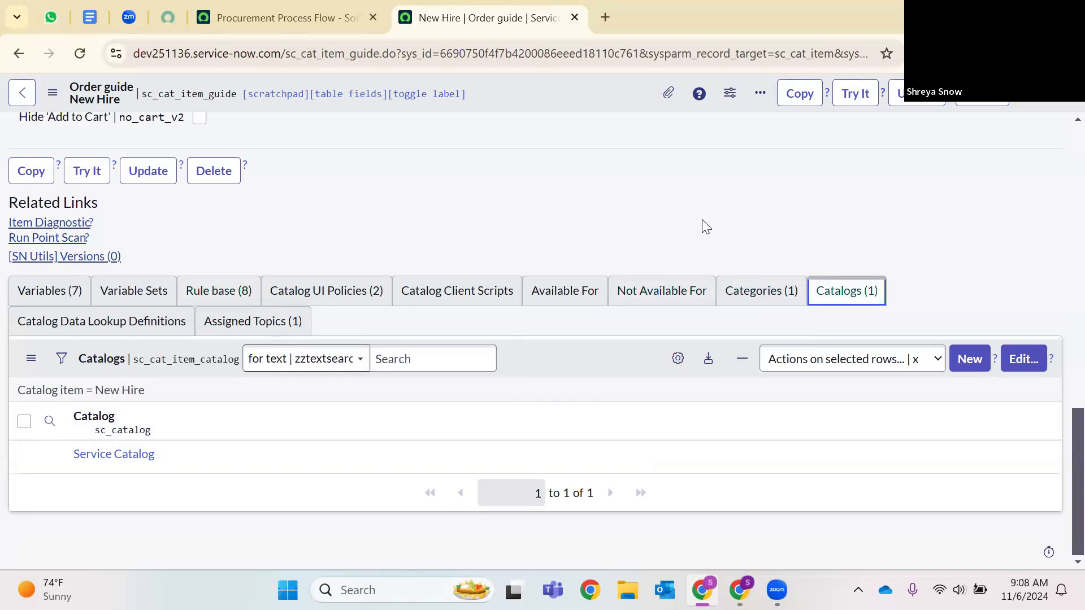
pyautogui.scroll(15, 702, 222)
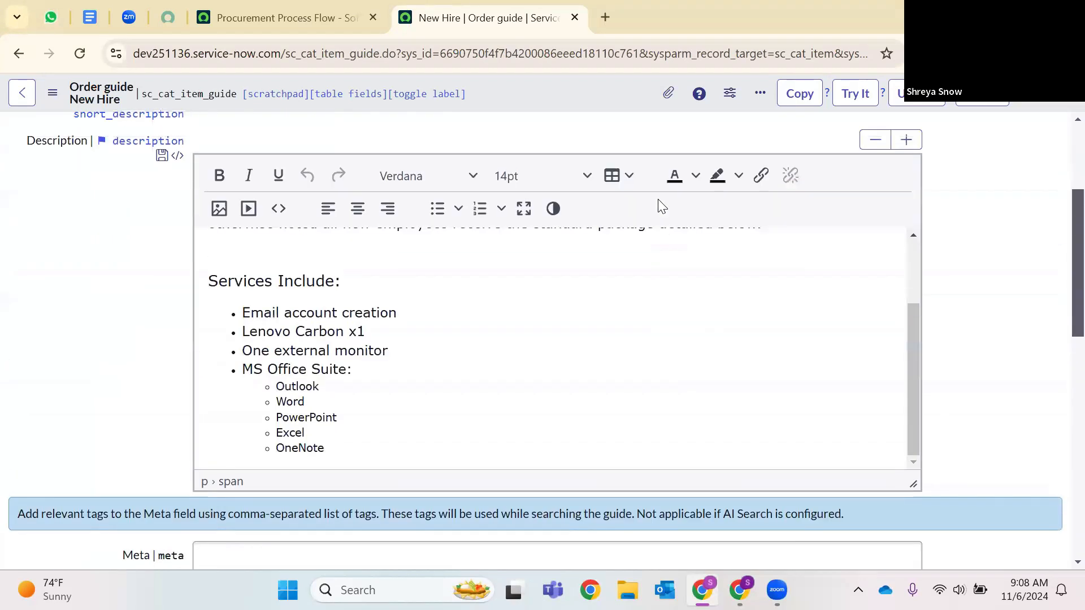
pyautogui.scroll(4, 663, 207)
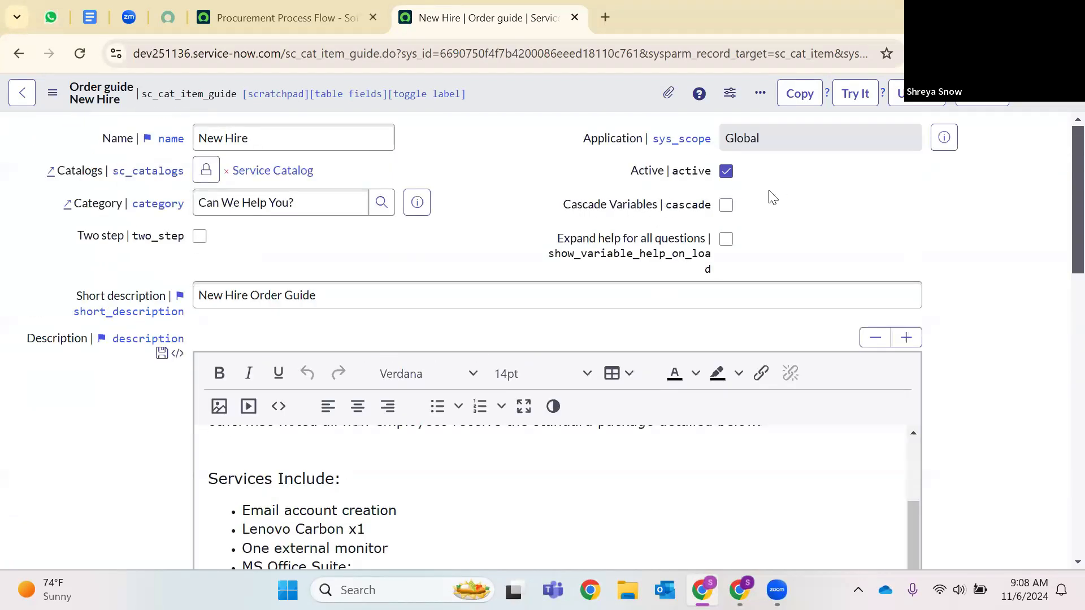